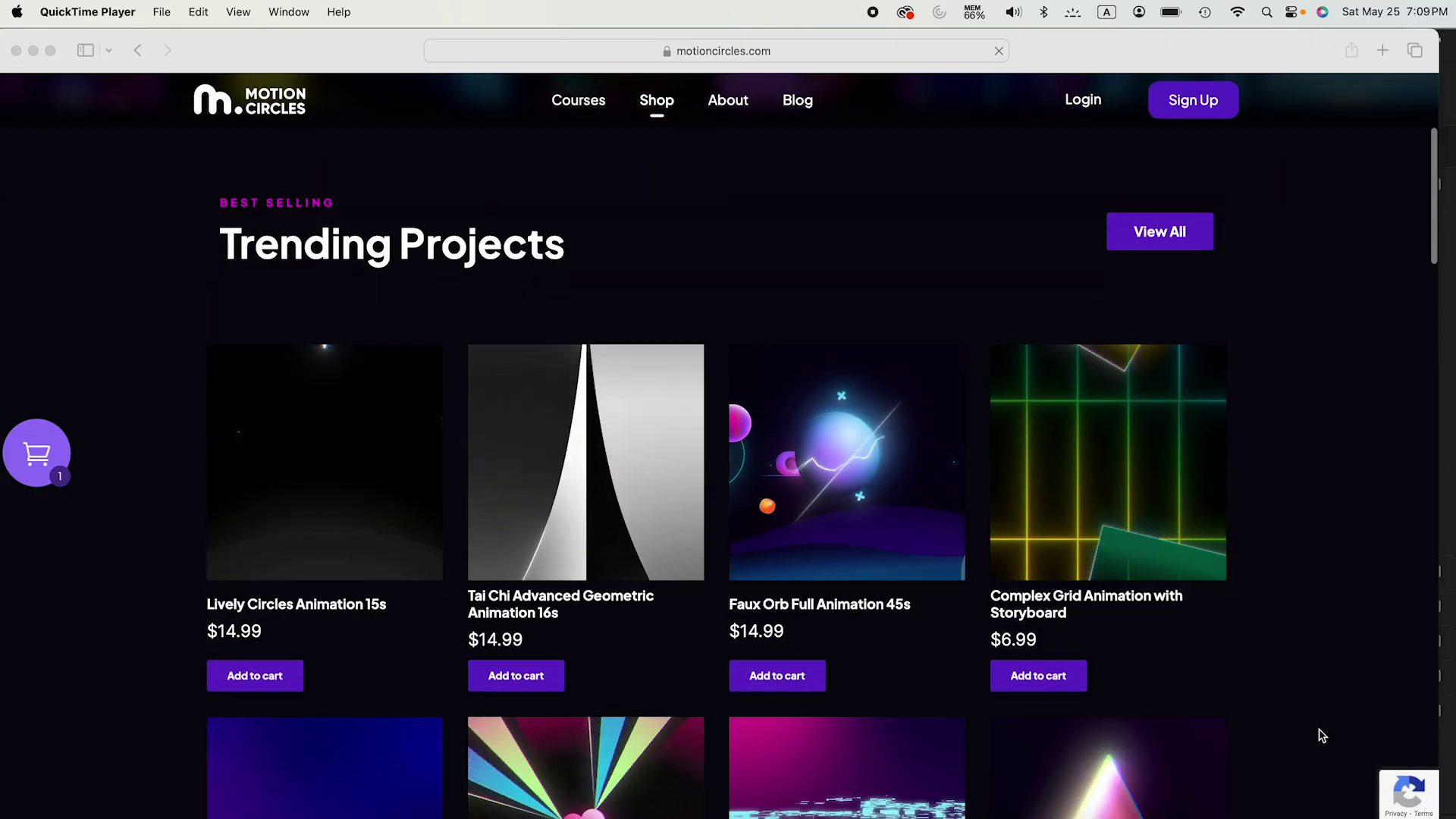
- Scroll through the Motion Circles shop's All Project Files product listing in Safari
{"action": "scroll", "coordinate": [1319, 734], "scroll_direction": "down", "scroll_amount": 3}
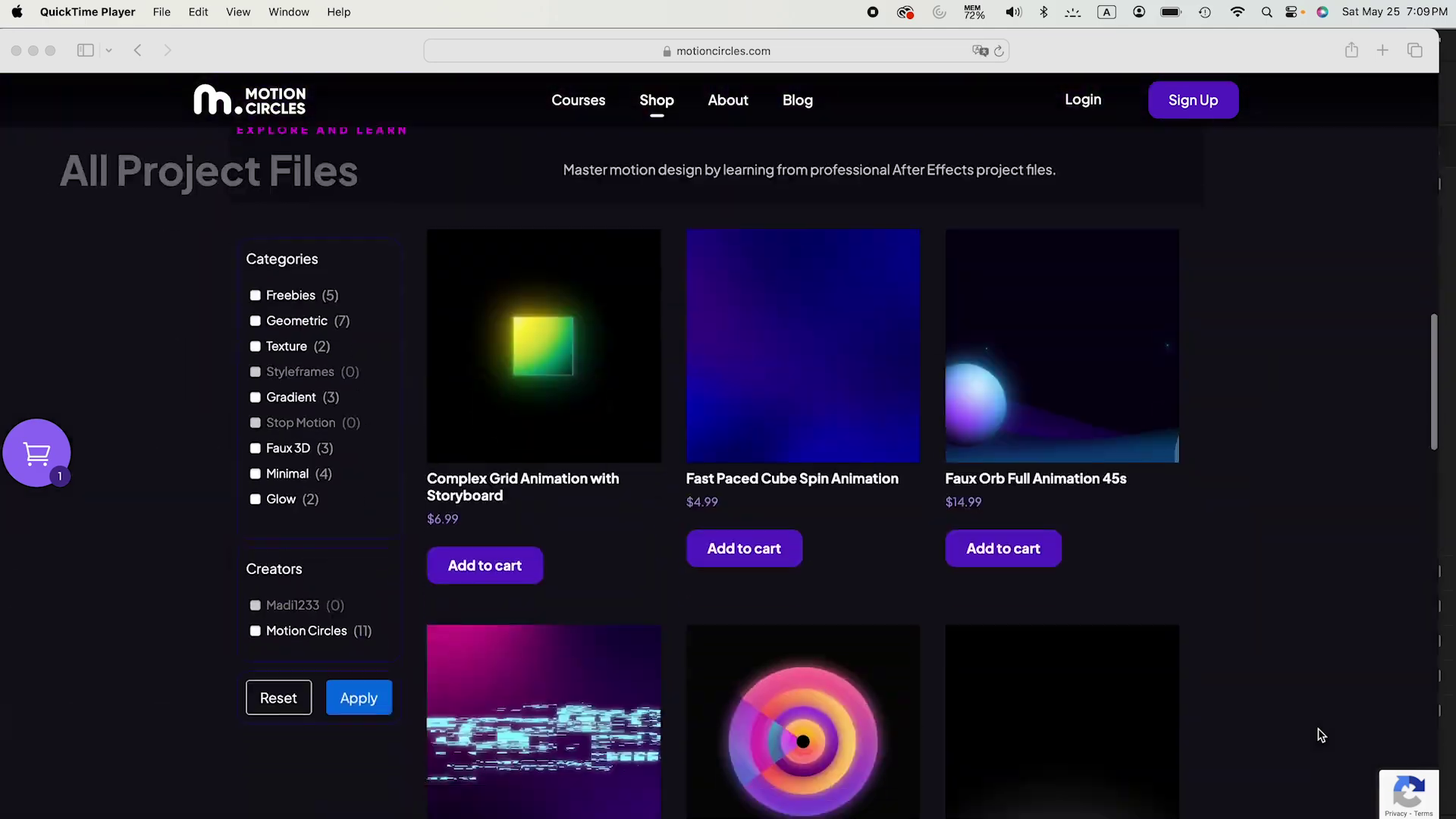
{"action": "scroll", "coordinate": [1316, 734], "scroll_direction": "down", "scroll_amount": 6}
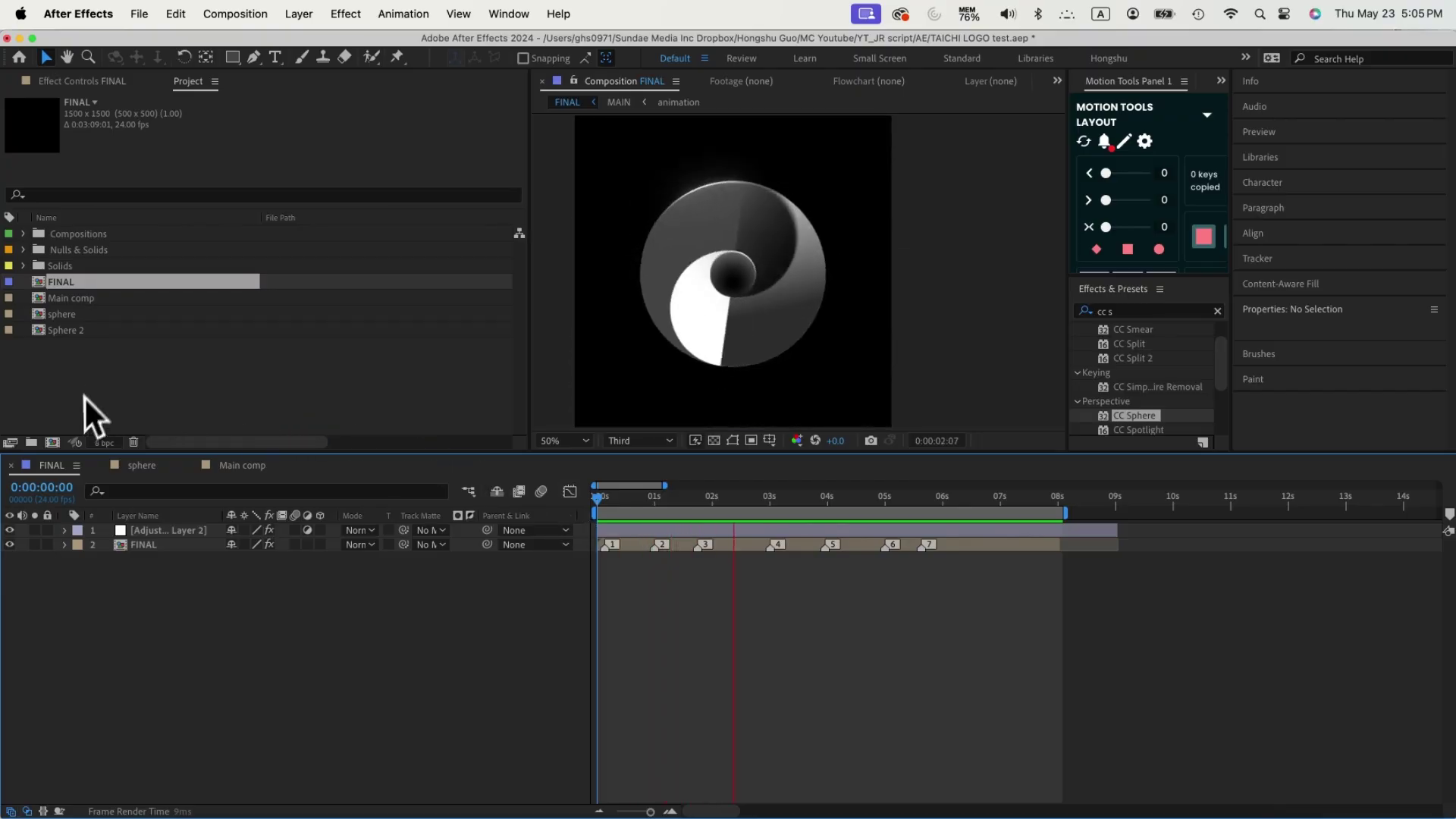
- Create Comp 3 at 1920×1080, 30 fps, 15 seconds with a dark purple background
{"action": "left_click", "coordinate": [52, 443]}
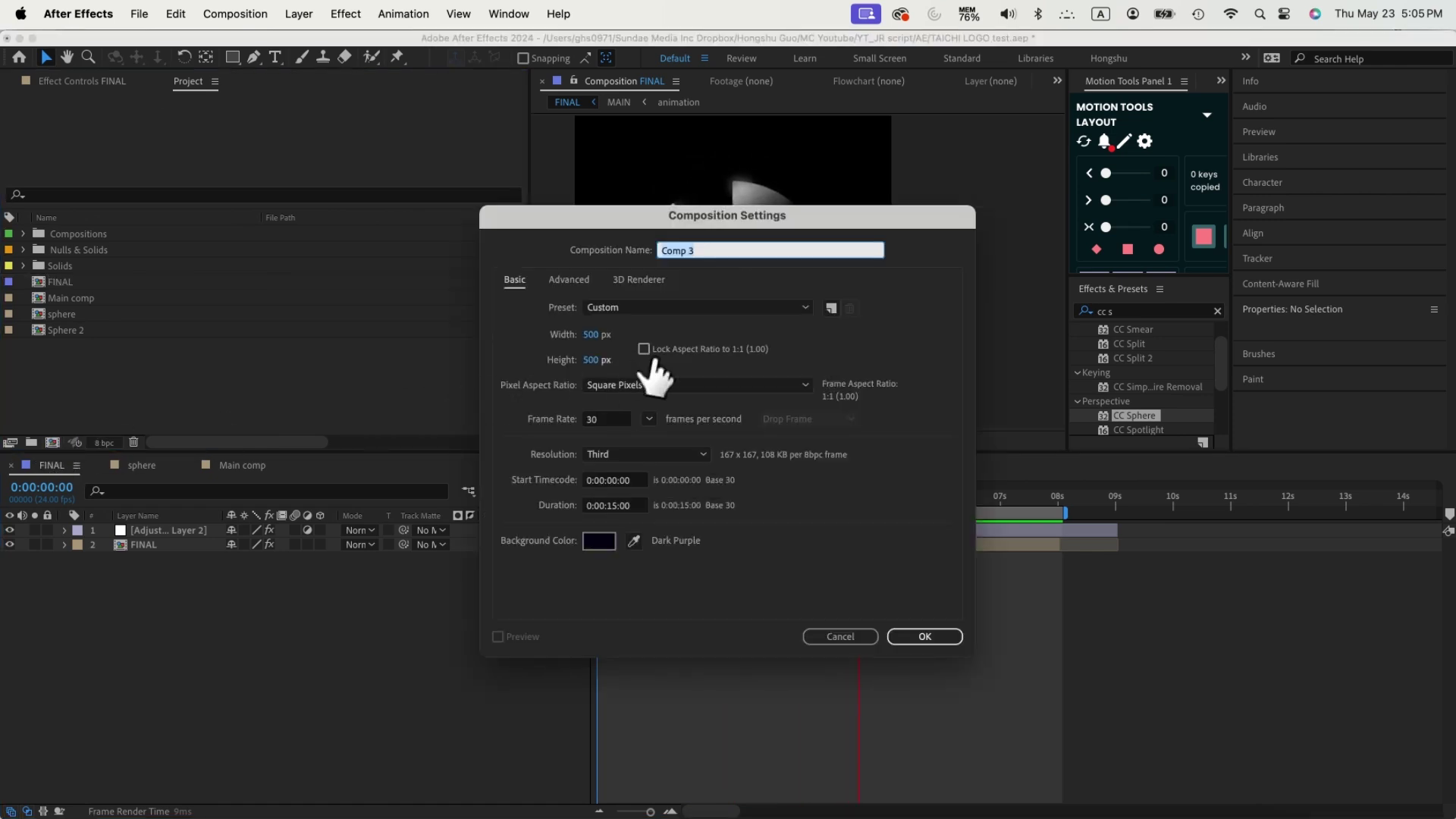
{"action": "left_click", "coordinate": [596, 335]}
{"action": "type", "text": "1920"}
{"action": "key", "text": "Tab"}
{"action": "type", "text": "108"}
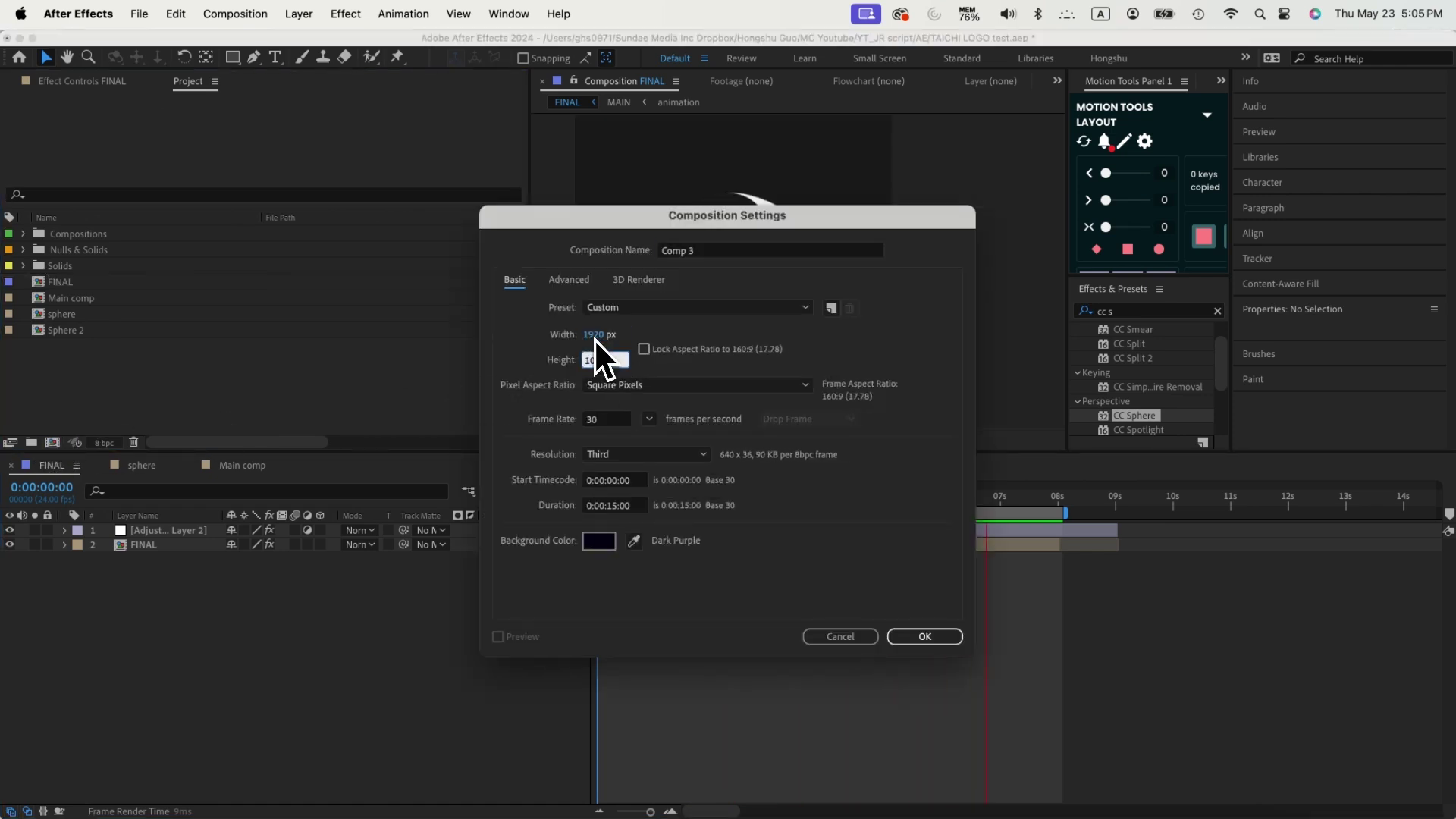
{"action": "type", "text": "0"}
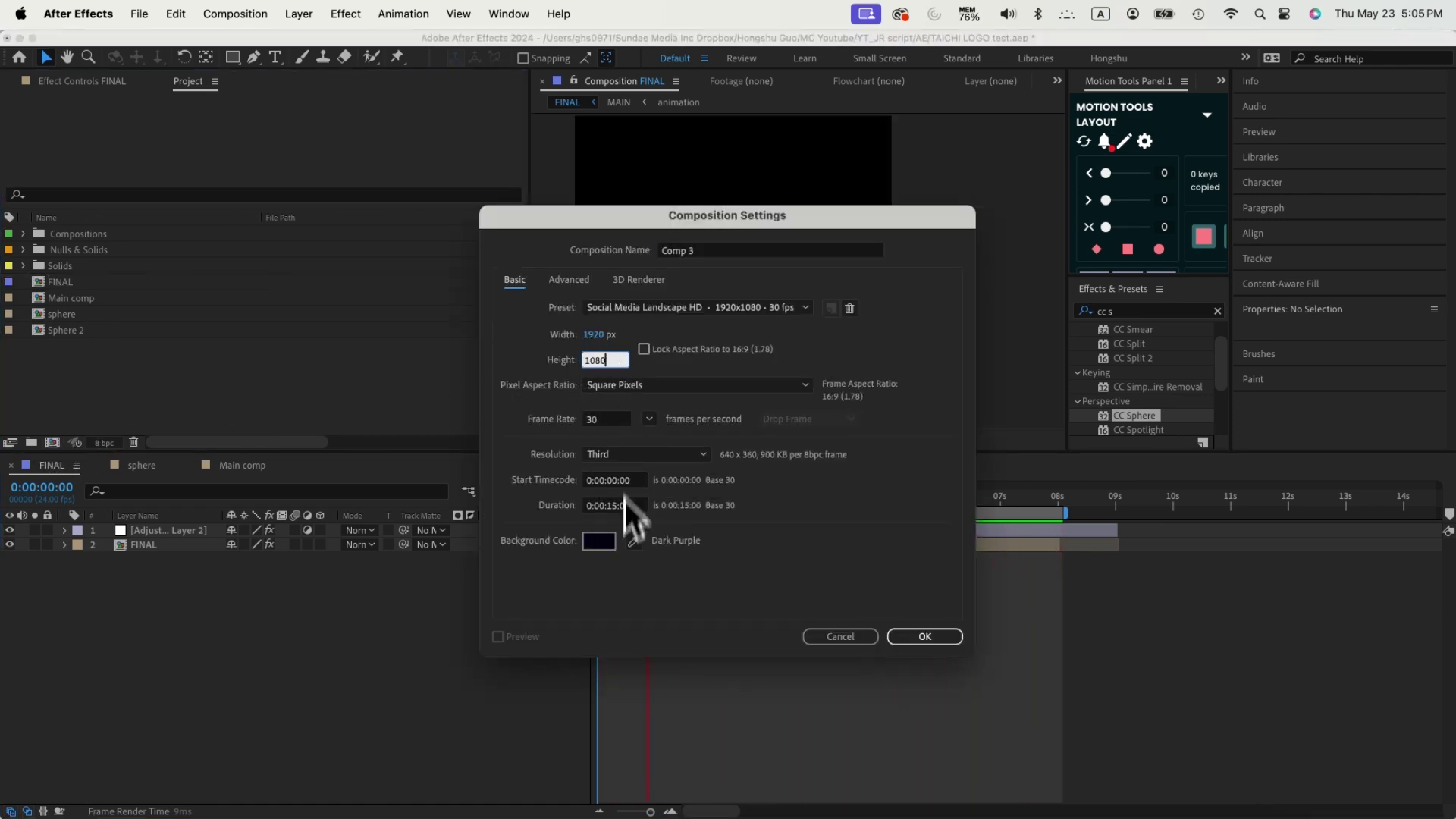
{"action": "left_click", "coordinate": [924, 641]}
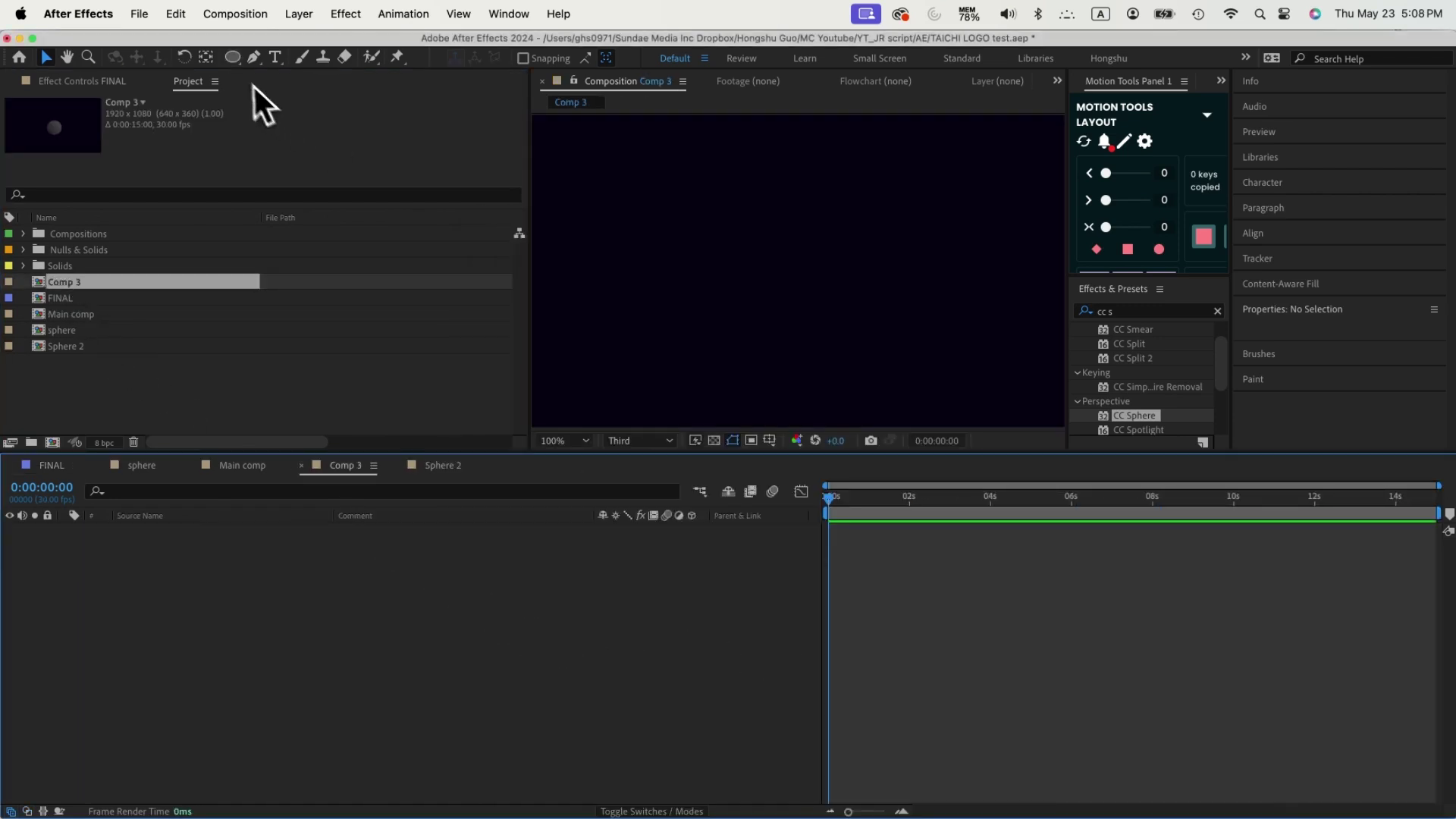
- Draw a small circle and centre it horizontally and vertically in the composition
{"action": "key", "text": "q"}
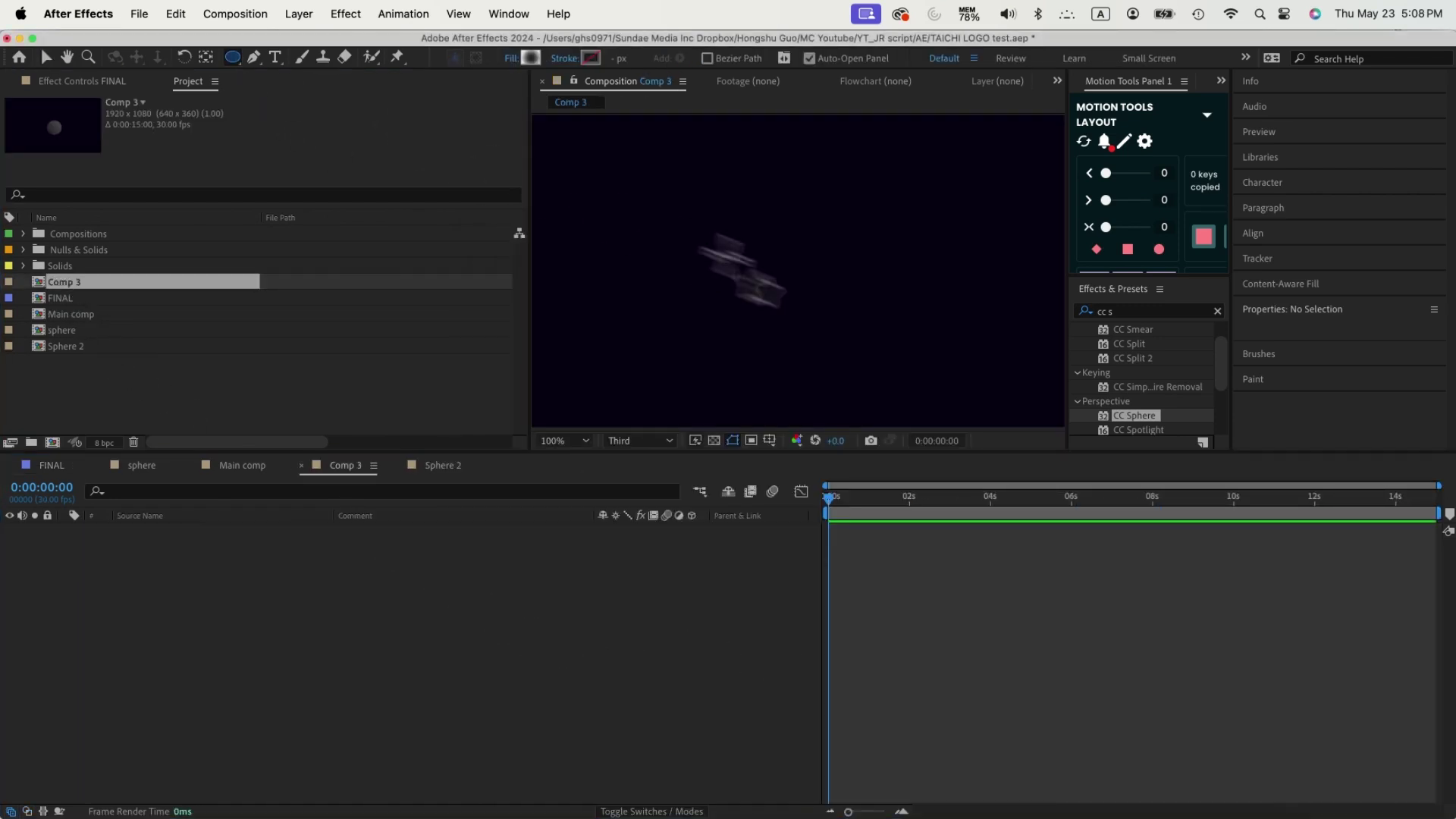
{"action": "mouse_move", "coordinate": [810, 258]}
{"action": "left_mouse_down"}
{"action": "mouse_move", "coordinate": [882, 343]}
{"action": "mouse_move", "coordinate": [945, 371]}
{"action": "mouse_move", "coordinate": [829, 277]}
{"action": "left_mouse_up"}
{"action": "key", "text": "v"}
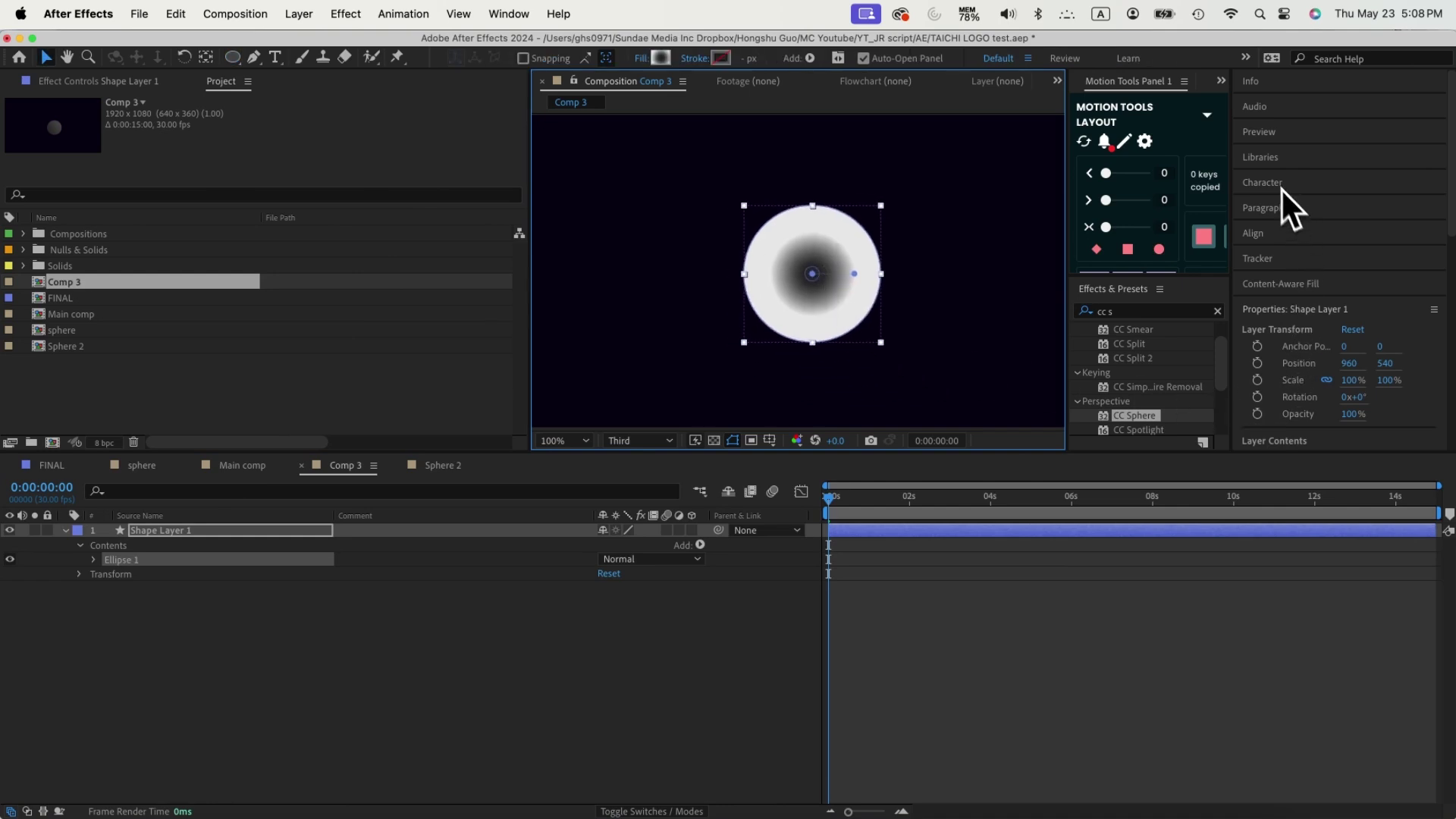
{"action": "left_click", "coordinate": [1253, 232]}
{"action": "left_click", "coordinate": [1277, 274]}
{"action": "left_click", "coordinate": [1364, 275]}
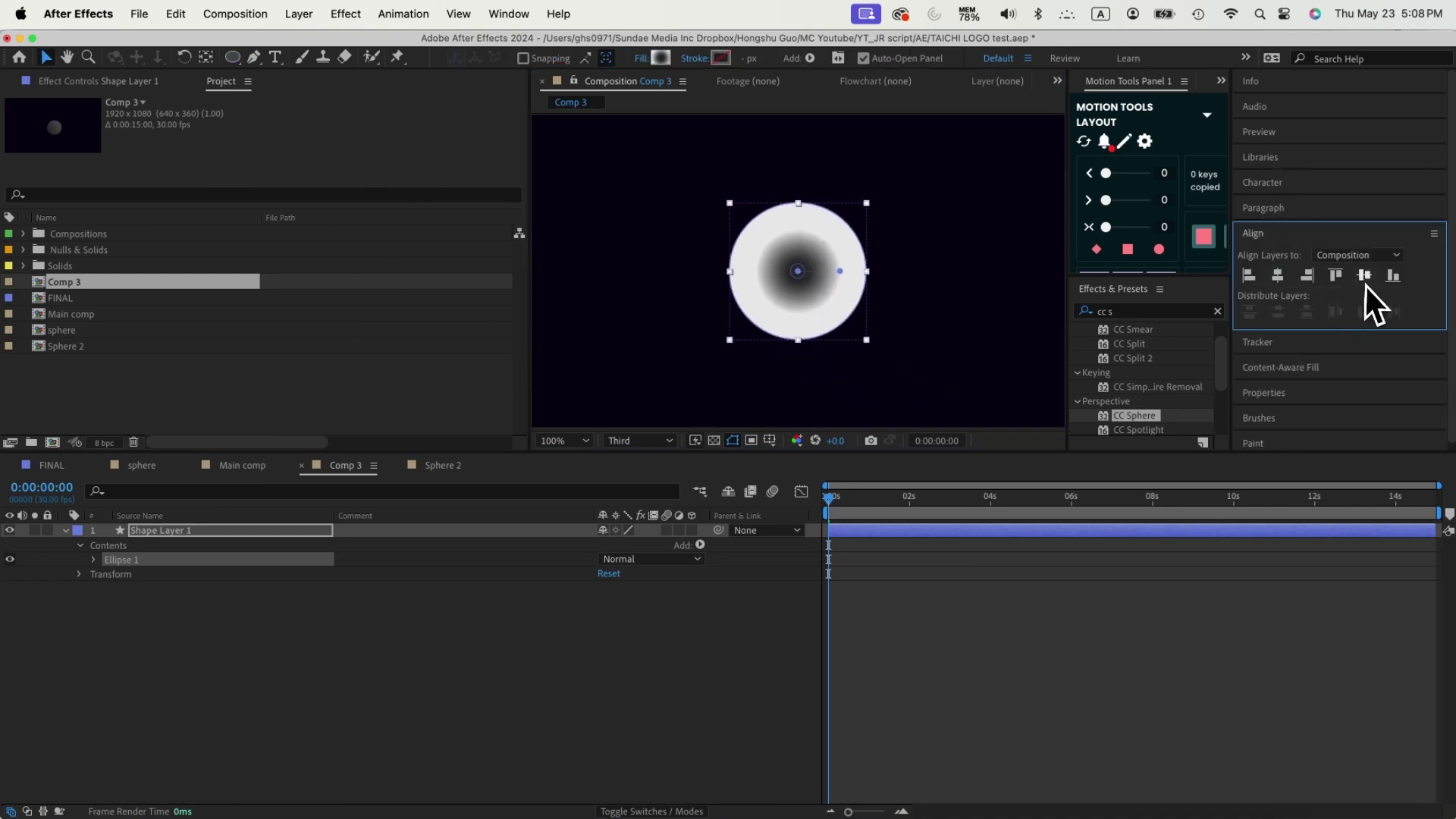
- Give the circle a radial gradient fill and reposition its start and end handles for sphere shading
{"action": "left_click", "coordinate": [664, 59]}
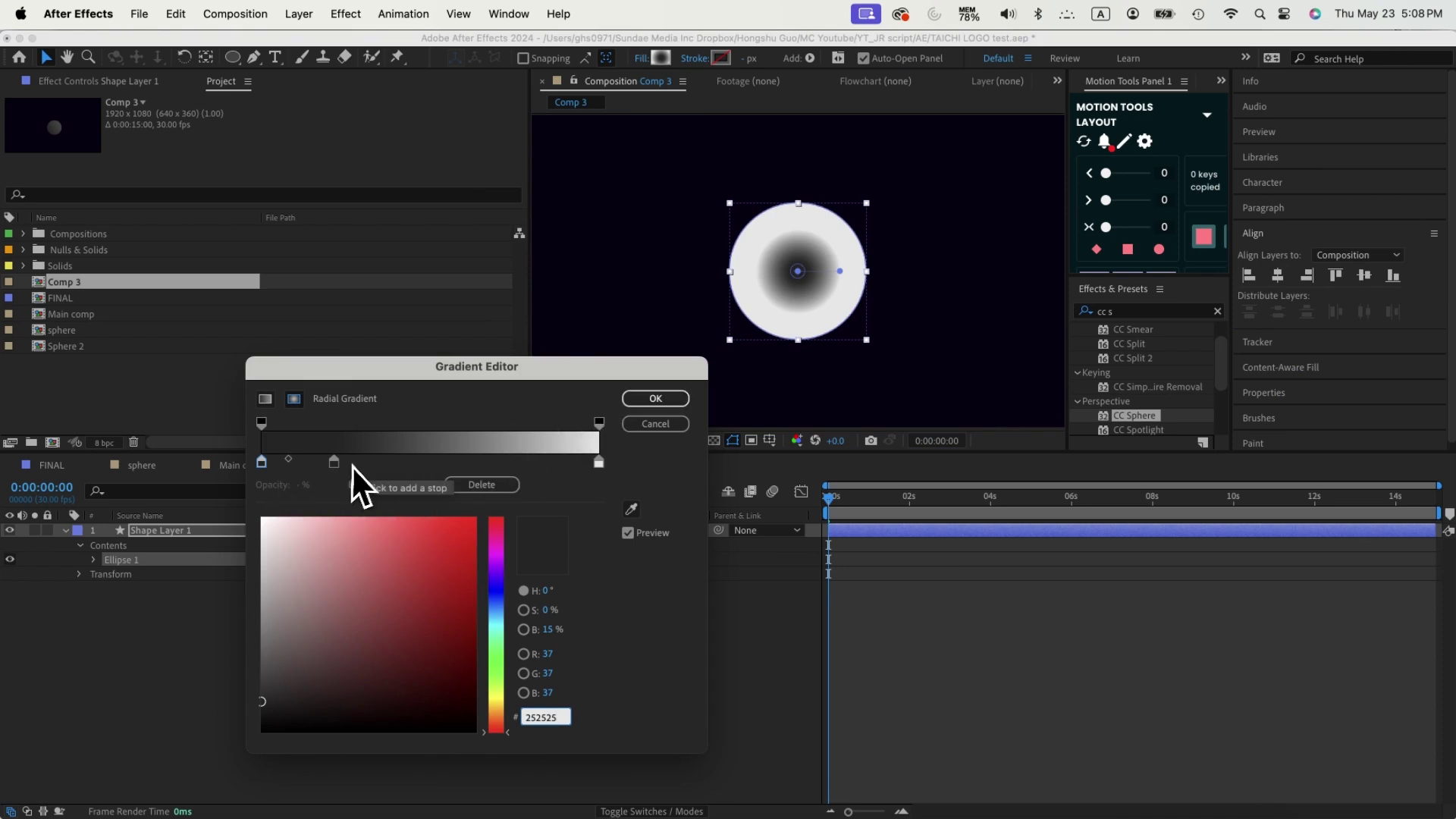
{"action": "left_click", "coordinate": [653, 423]}
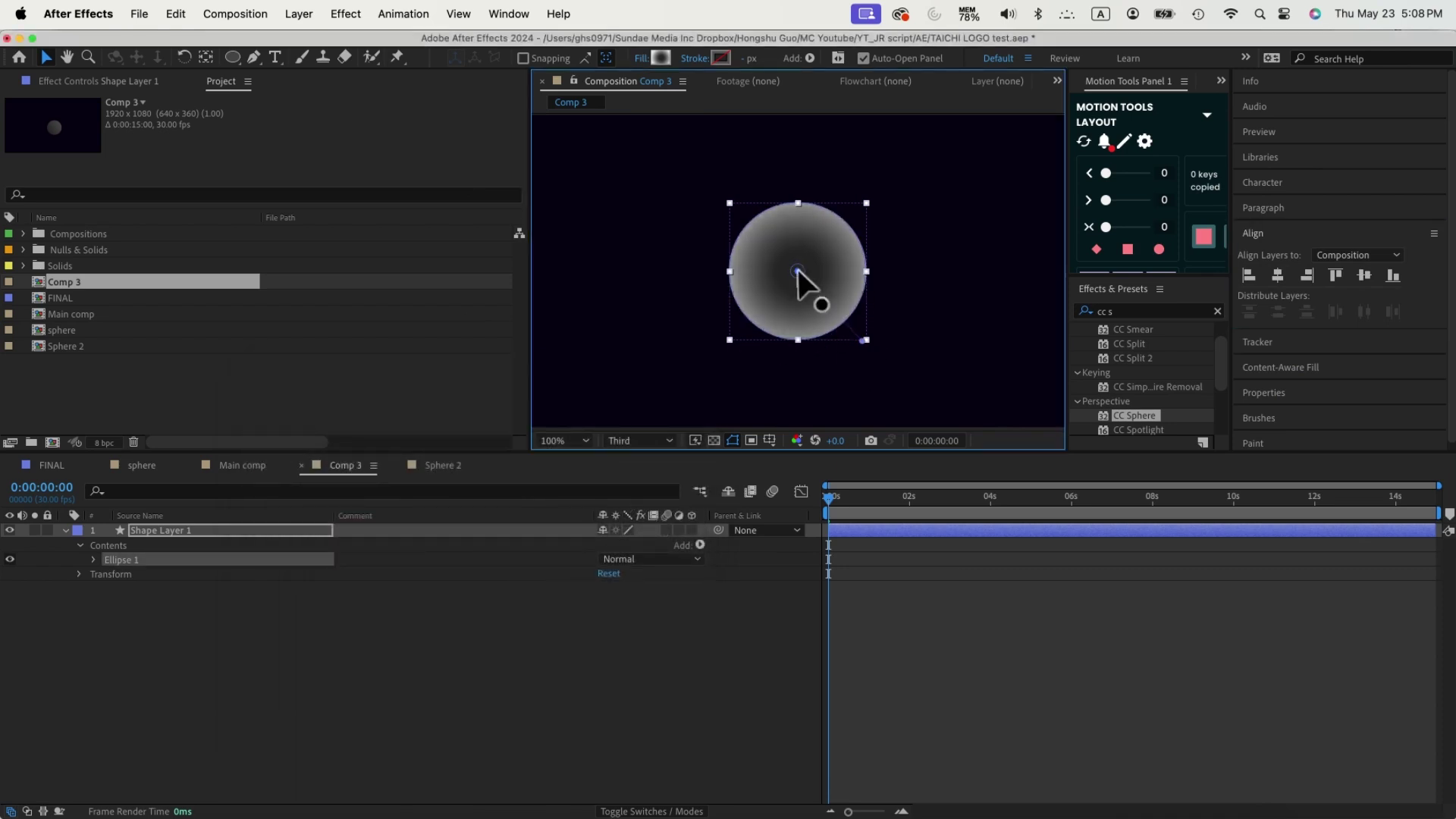
{"action": "left_click_drag", "start_coordinate": [797, 271], "coordinate": [753, 230]}
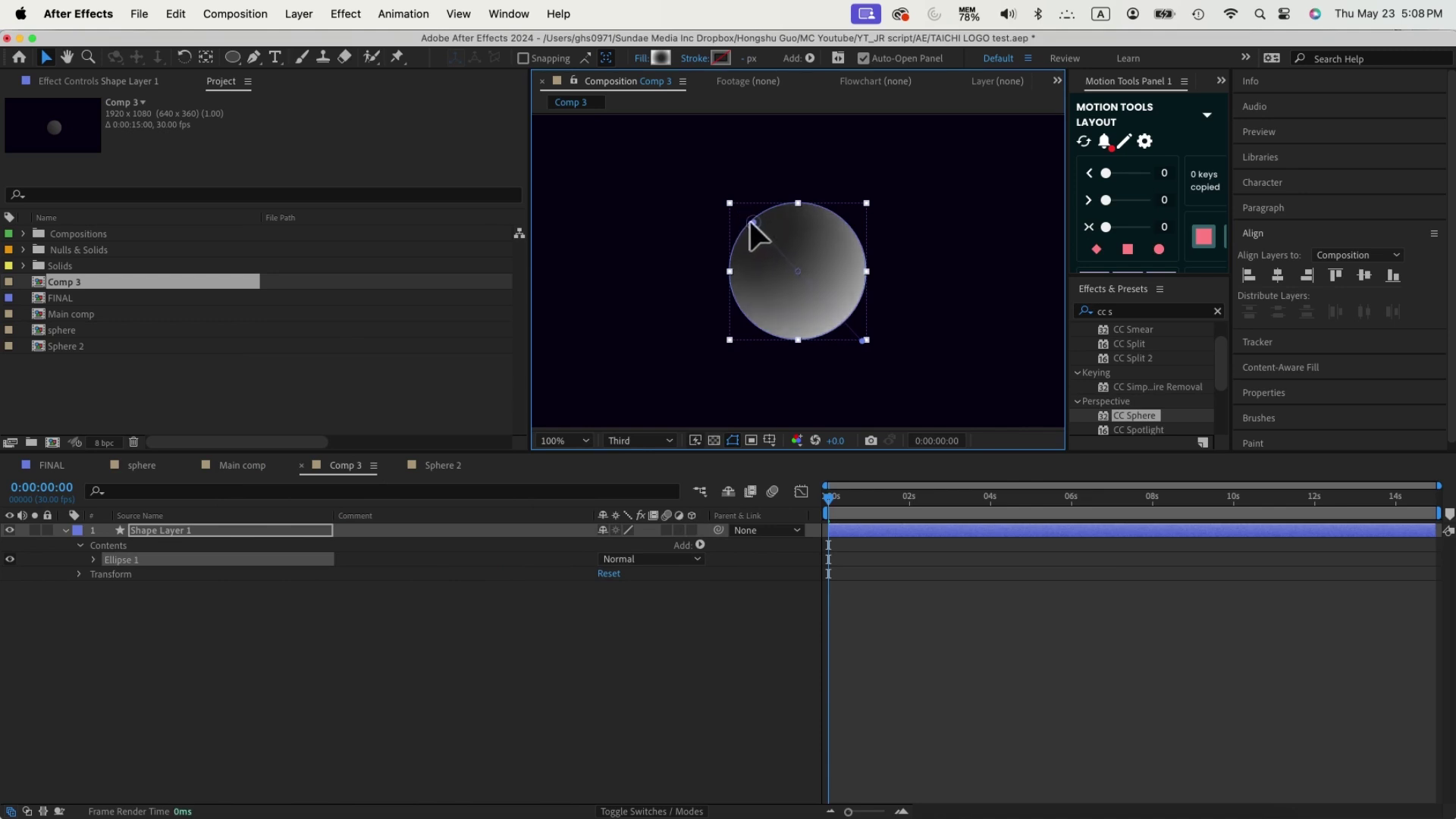
{"action": "left_click_drag", "start_coordinate": [865, 340], "coordinate": [839, 320]}
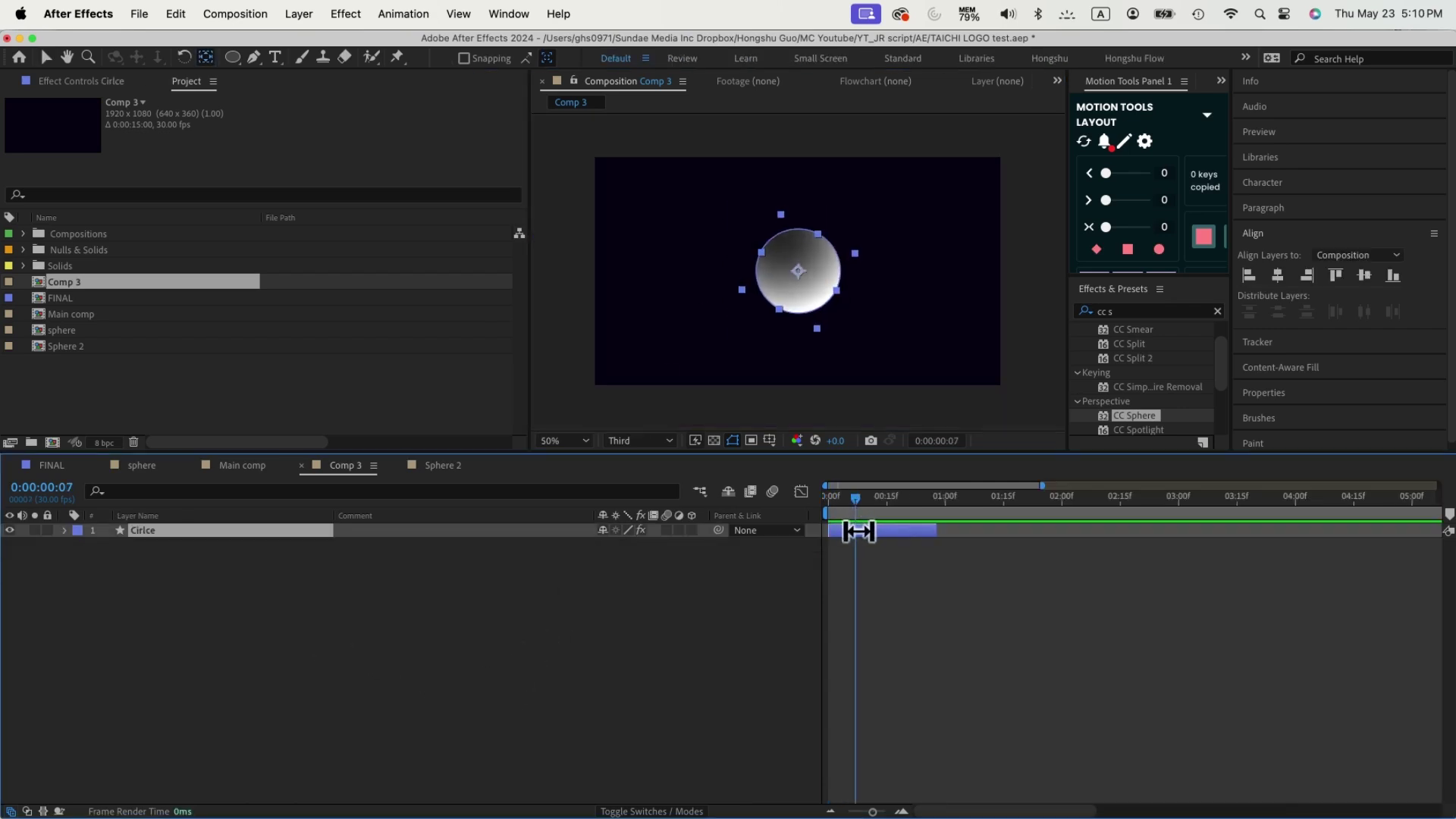
- Keyframe Cirlce's Scale from 61.7% at frame 0 to 171% at frame 27, add Rotation keyframes, and preview
{"action": "left_click", "coordinate": [812, 579]}
{"action": "left_click", "coordinate": [825, 502]}
{"action": "key", "text": "s"}
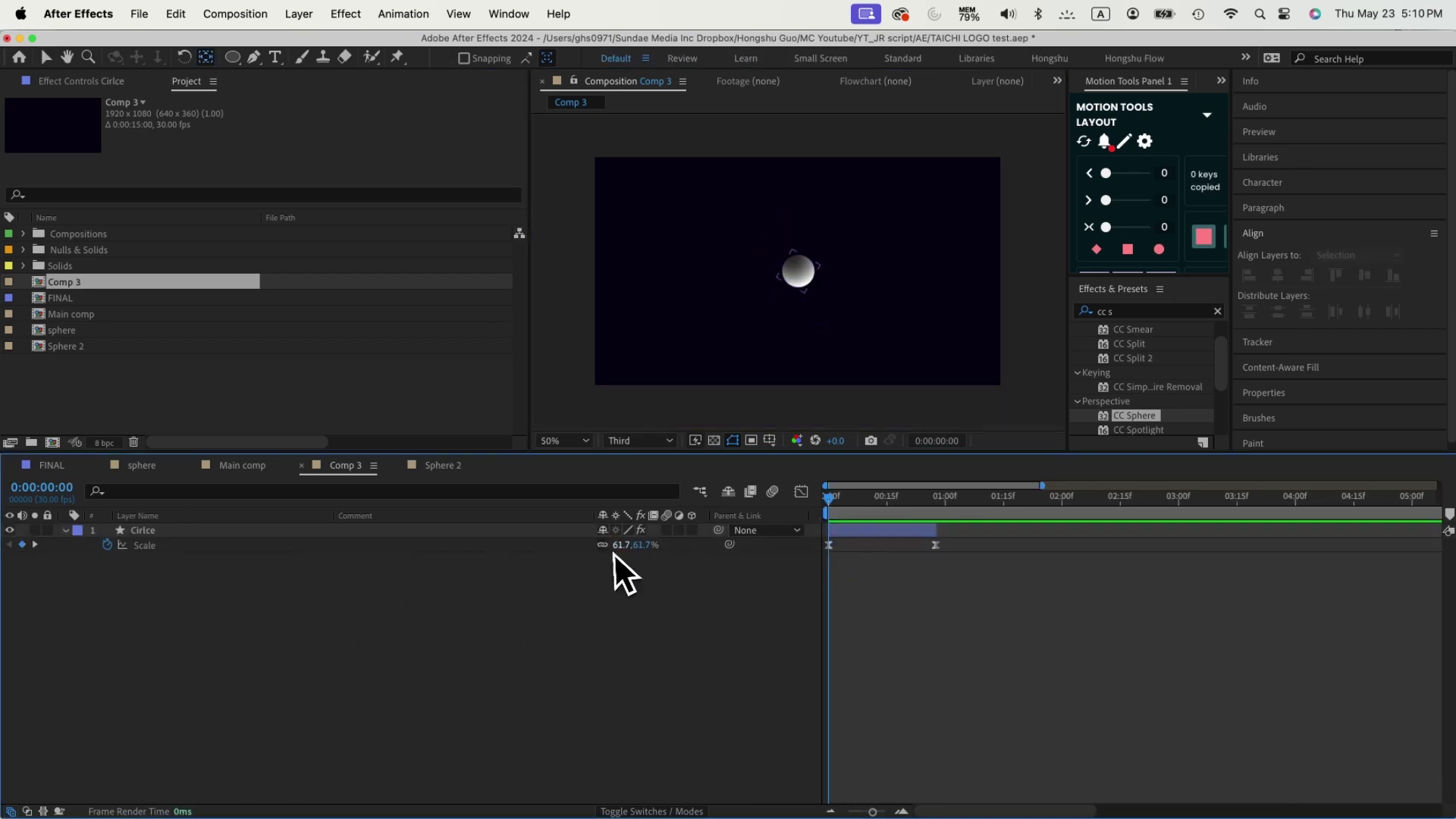
{"action": "left_click", "coordinate": [933, 496]}
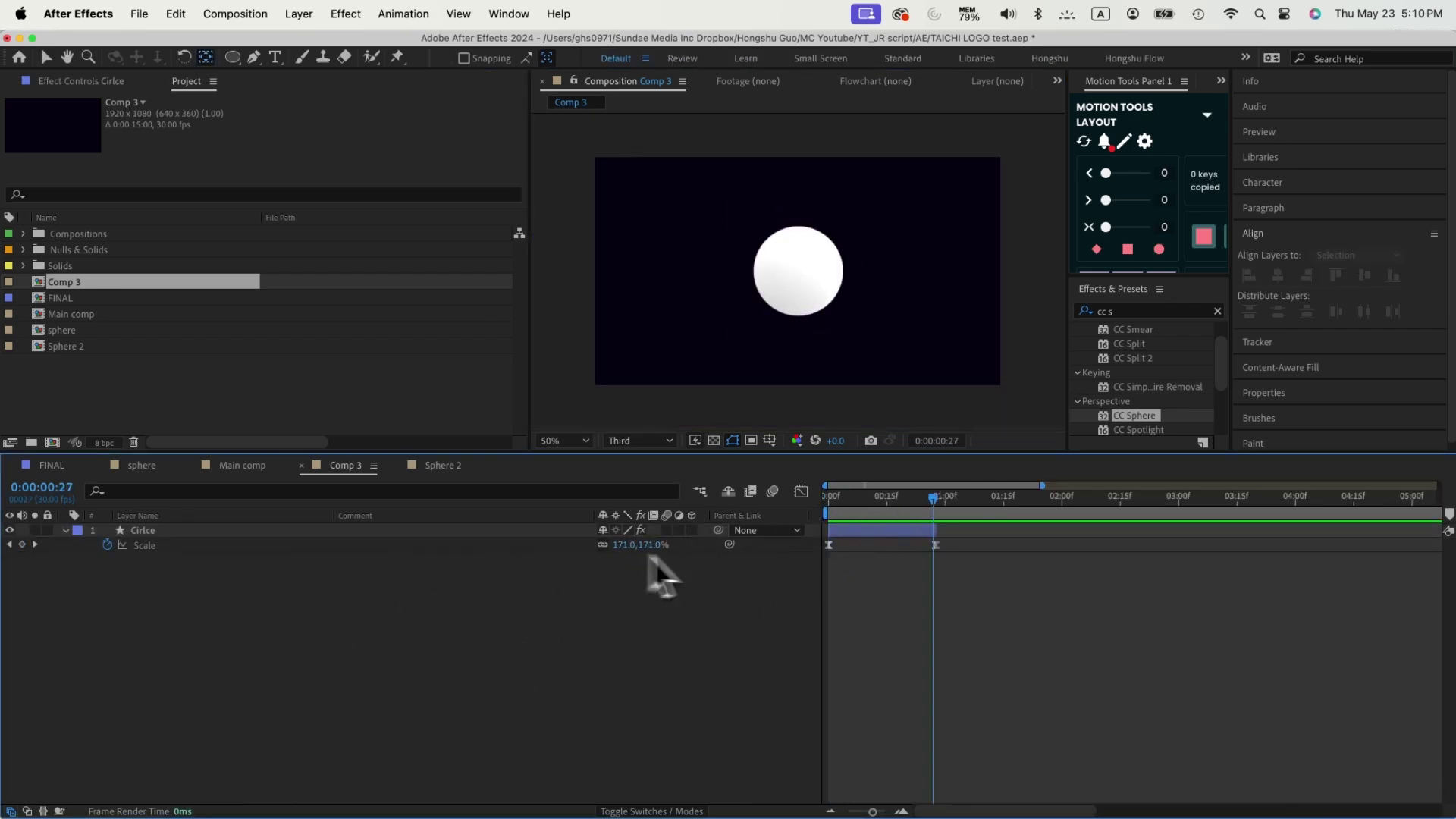
{"action": "left_click_drag", "start_coordinate": [827, 502], "coordinate": [913, 502]}
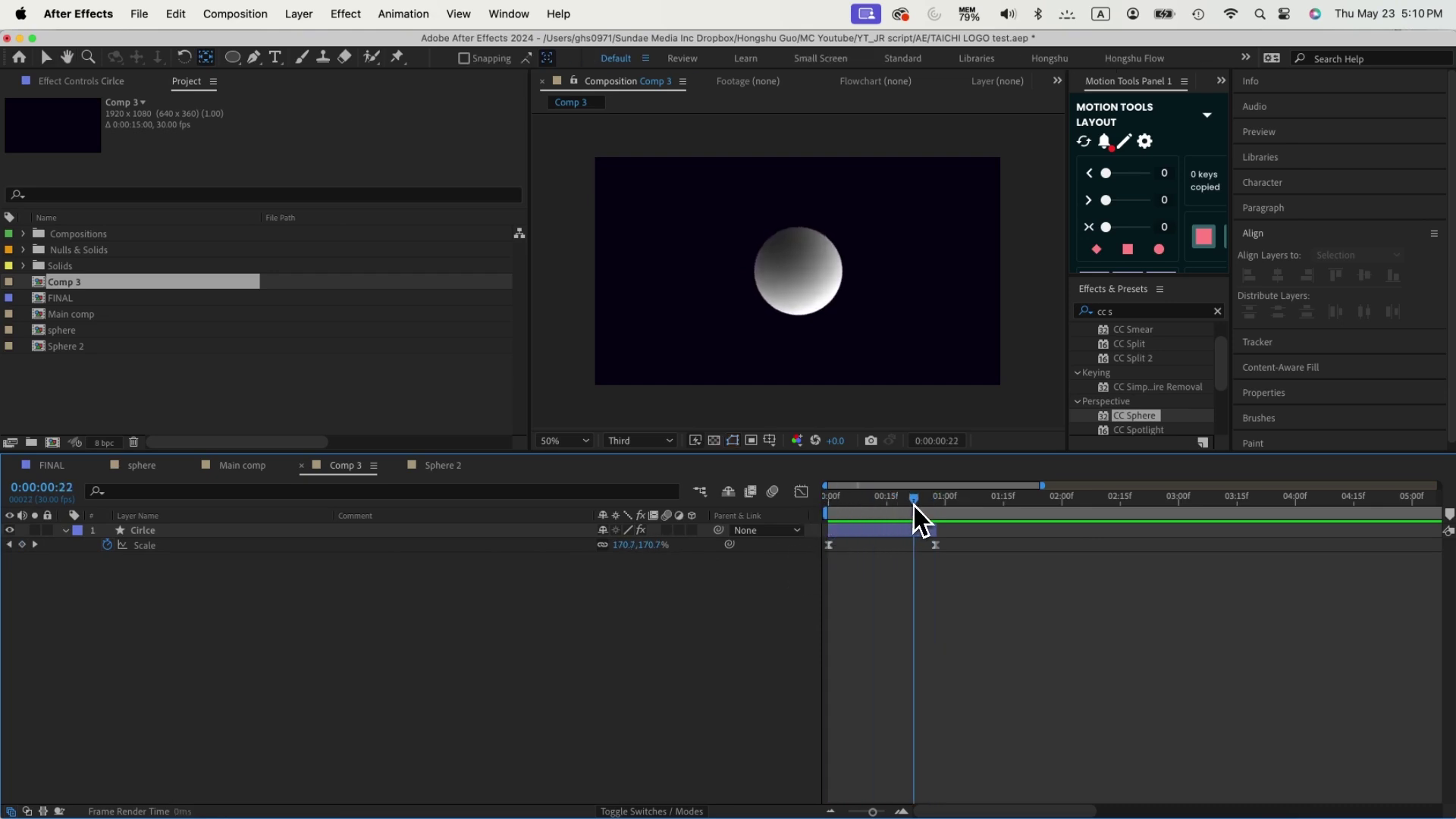
{"action": "key", "text": "shift+r"}
{"action": "left_click", "coordinate": [835, 512]}
{"action": "left_click", "coordinate": [830, 498]}
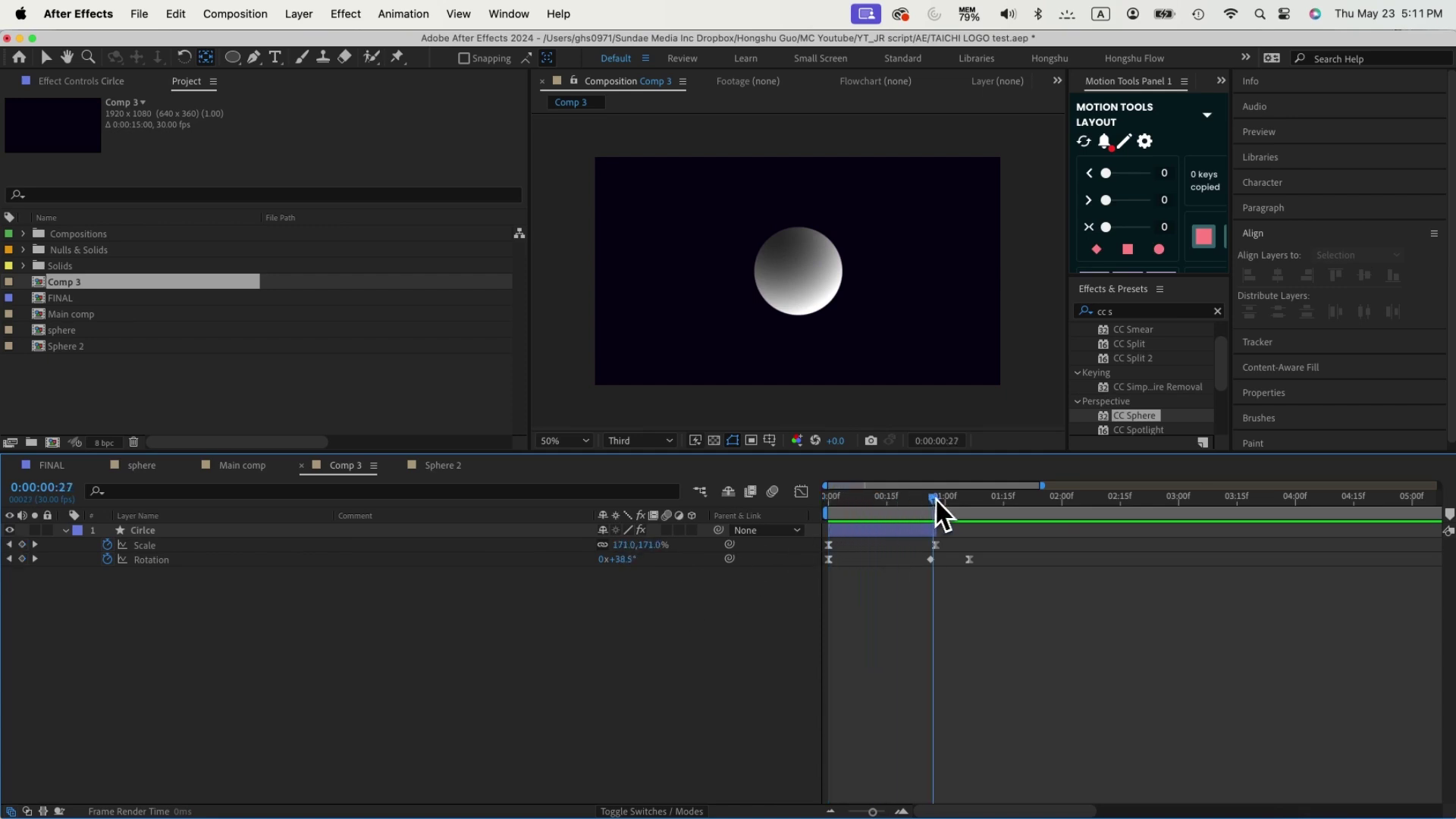
{"action": "left_click_drag", "start_coordinate": [932, 497], "coordinate": [802, 520]}
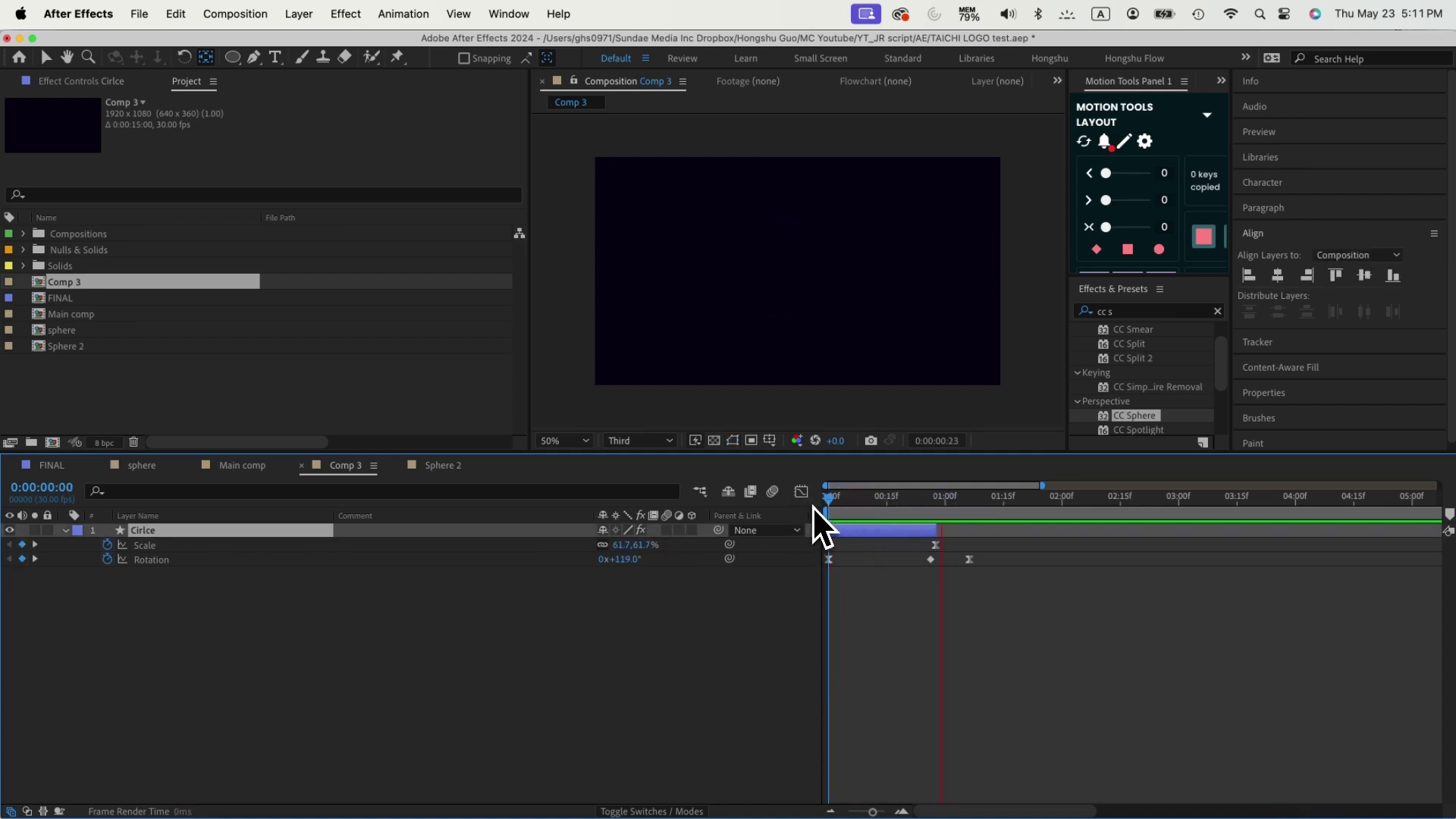
{"action": "key", "text": "space"}
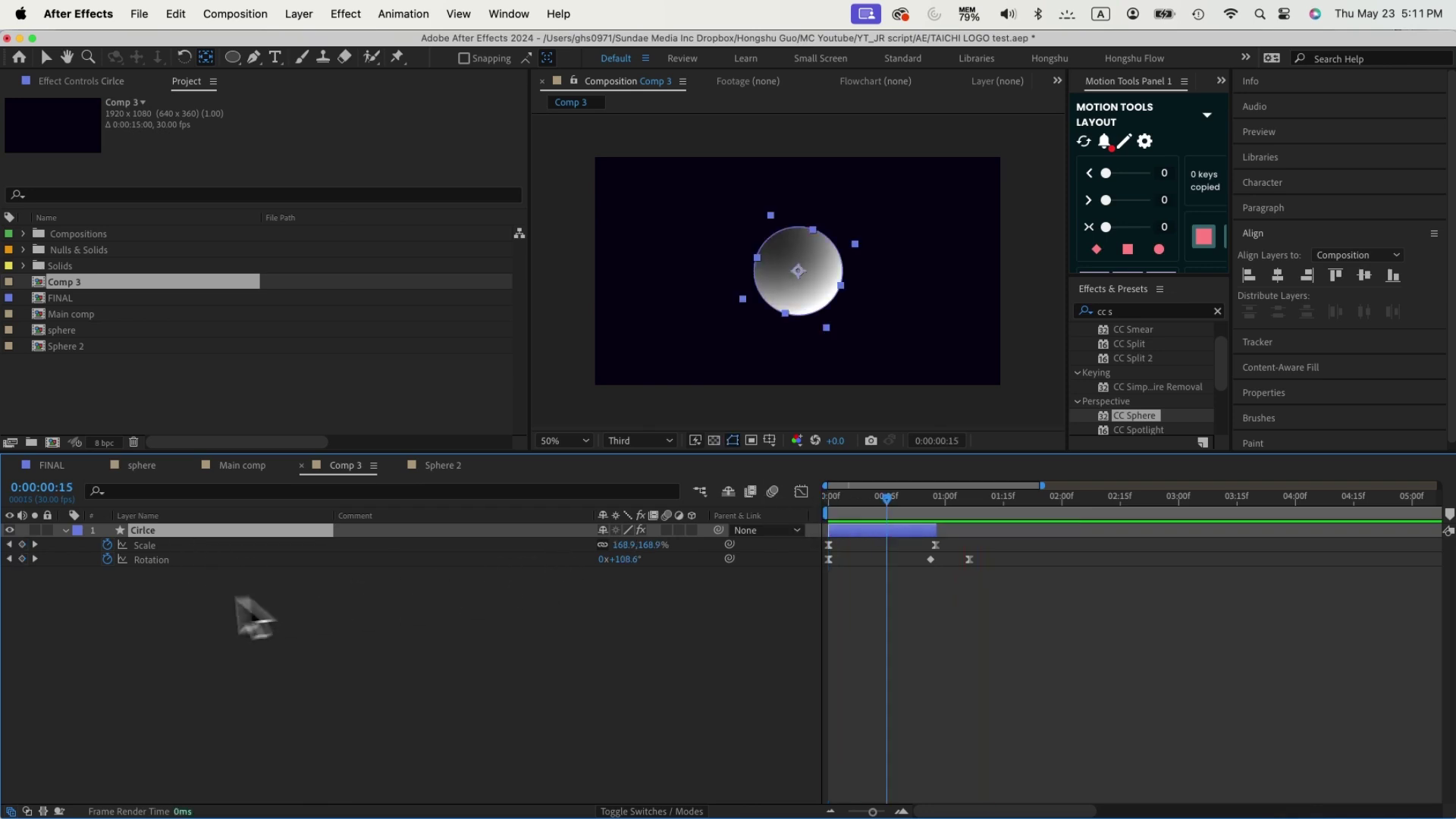
- Duplicate the circle layer and apply CC Light Sweep to the copy
{"action": "key", "text": "super+d"}
{"action": "left_click", "coordinate": [1107, 311]}
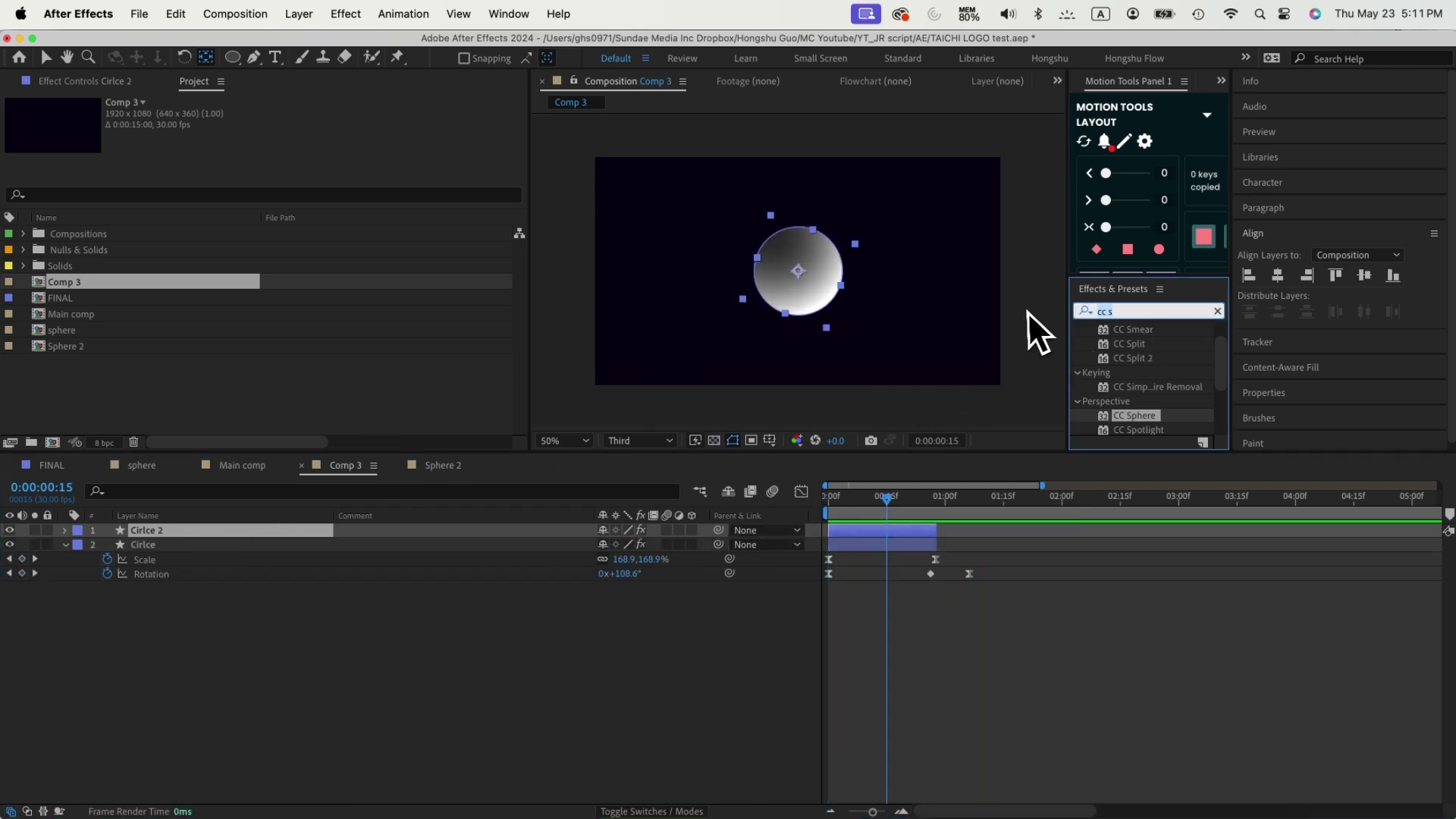
{"action": "type", "text": "cc"}
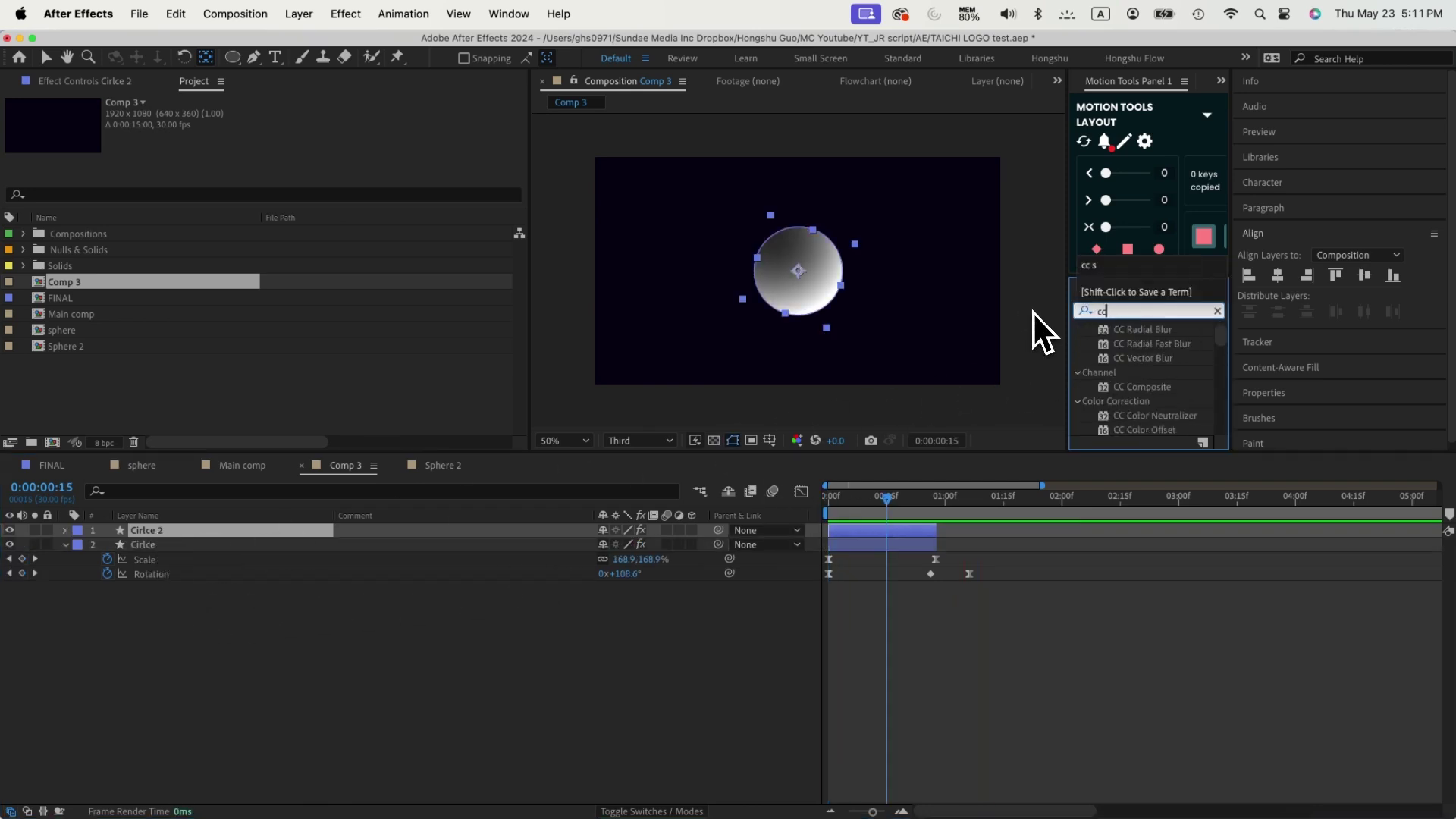
{"action": "type", "text": " light"}
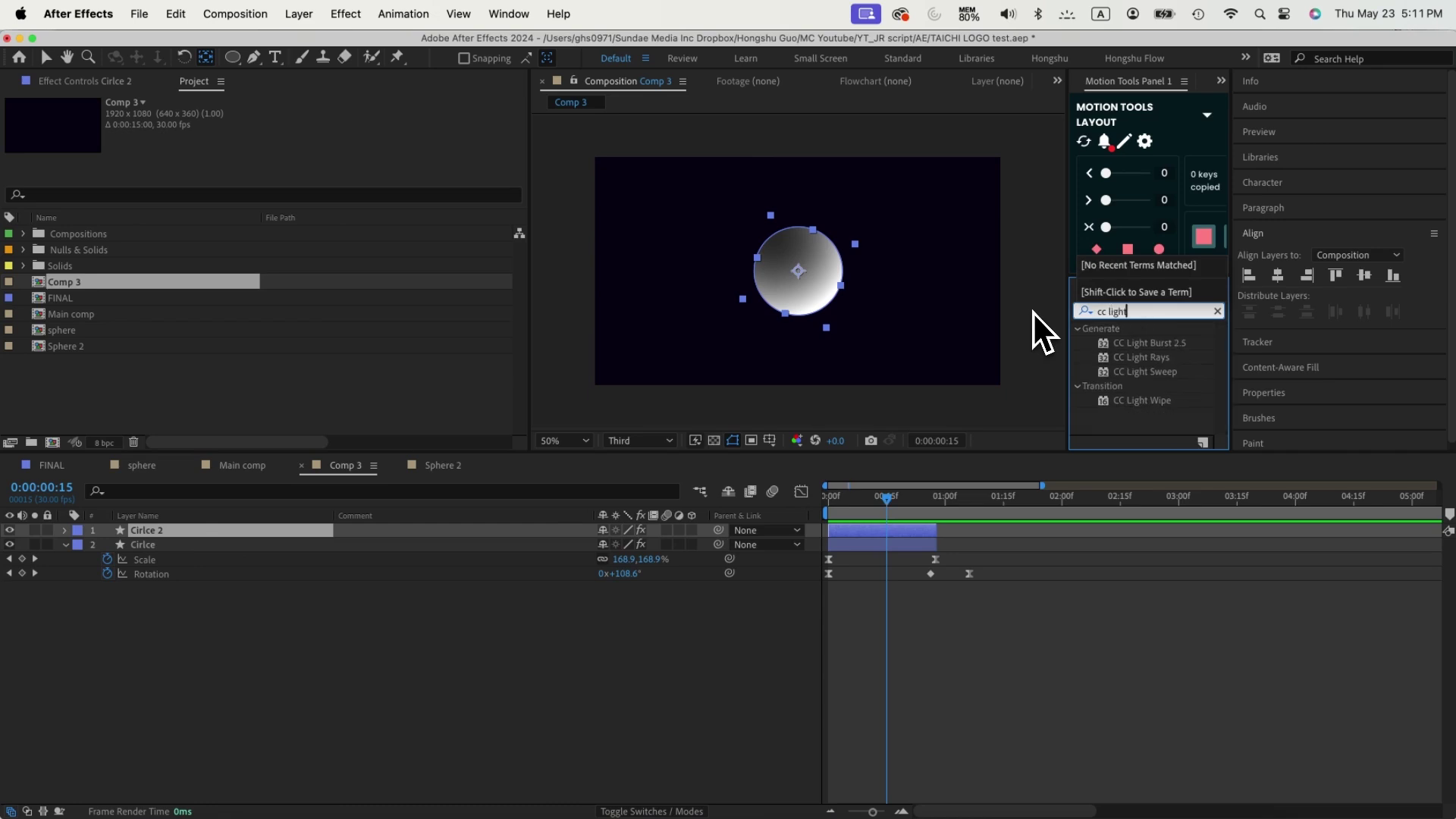
{"action": "double_click", "coordinate": [1145, 372]}
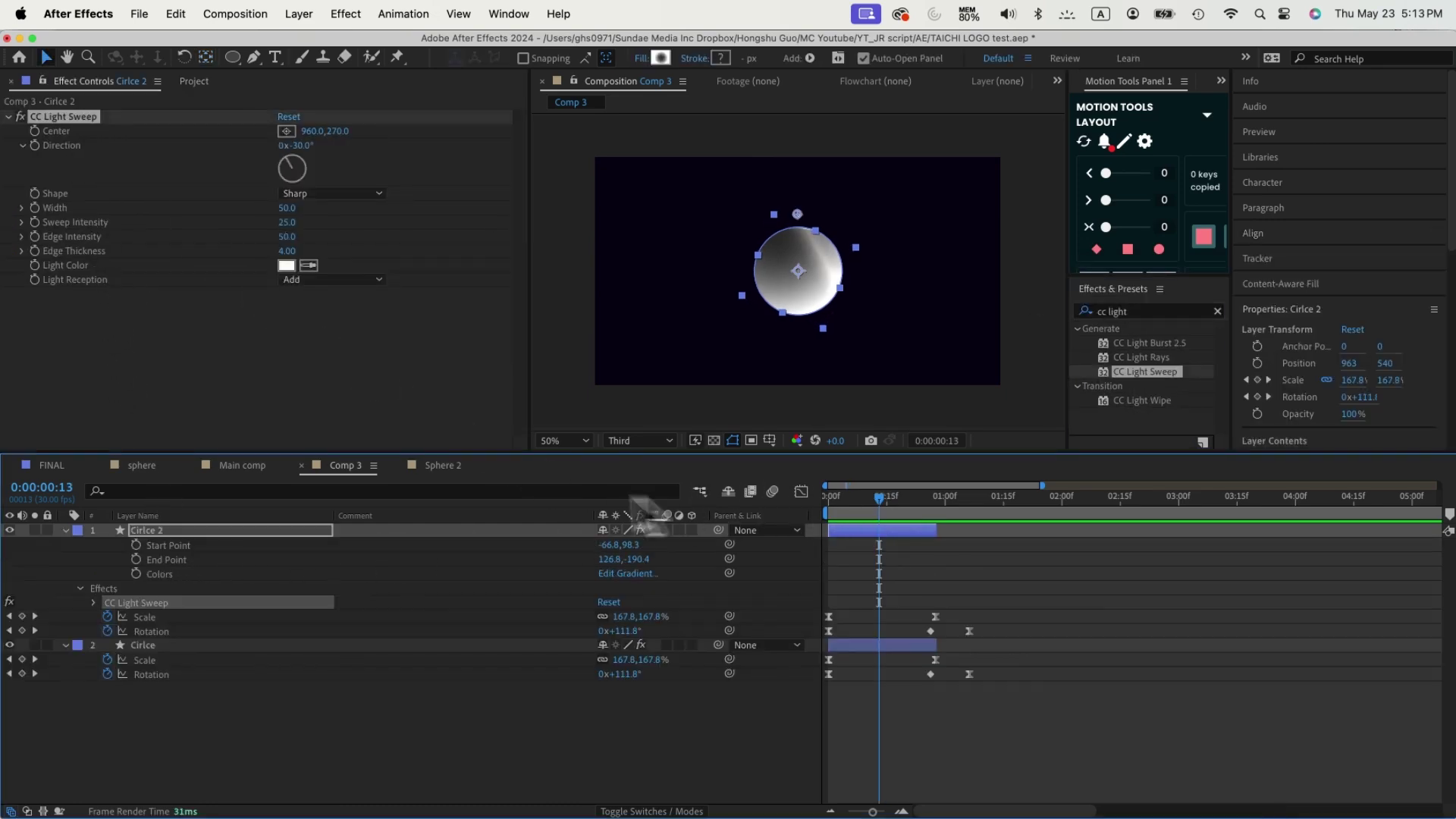
- Set the light sweep Direction to -200°, adjust its Width, and set Edge Intensity to 150
{"action": "left_click", "coordinate": [313, 163]}
{"action": "mouse_move", "coordinate": [302, 146]}
{"action": "left_mouse_down"}
{"action": "mouse_move", "coordinate": [341, 148]}
{"action": "mouse_move", "coordinate": [300, 148]}
{"action": "left_mouse_up"}
{"action": "left_click", "coordinate": [300, 146]}
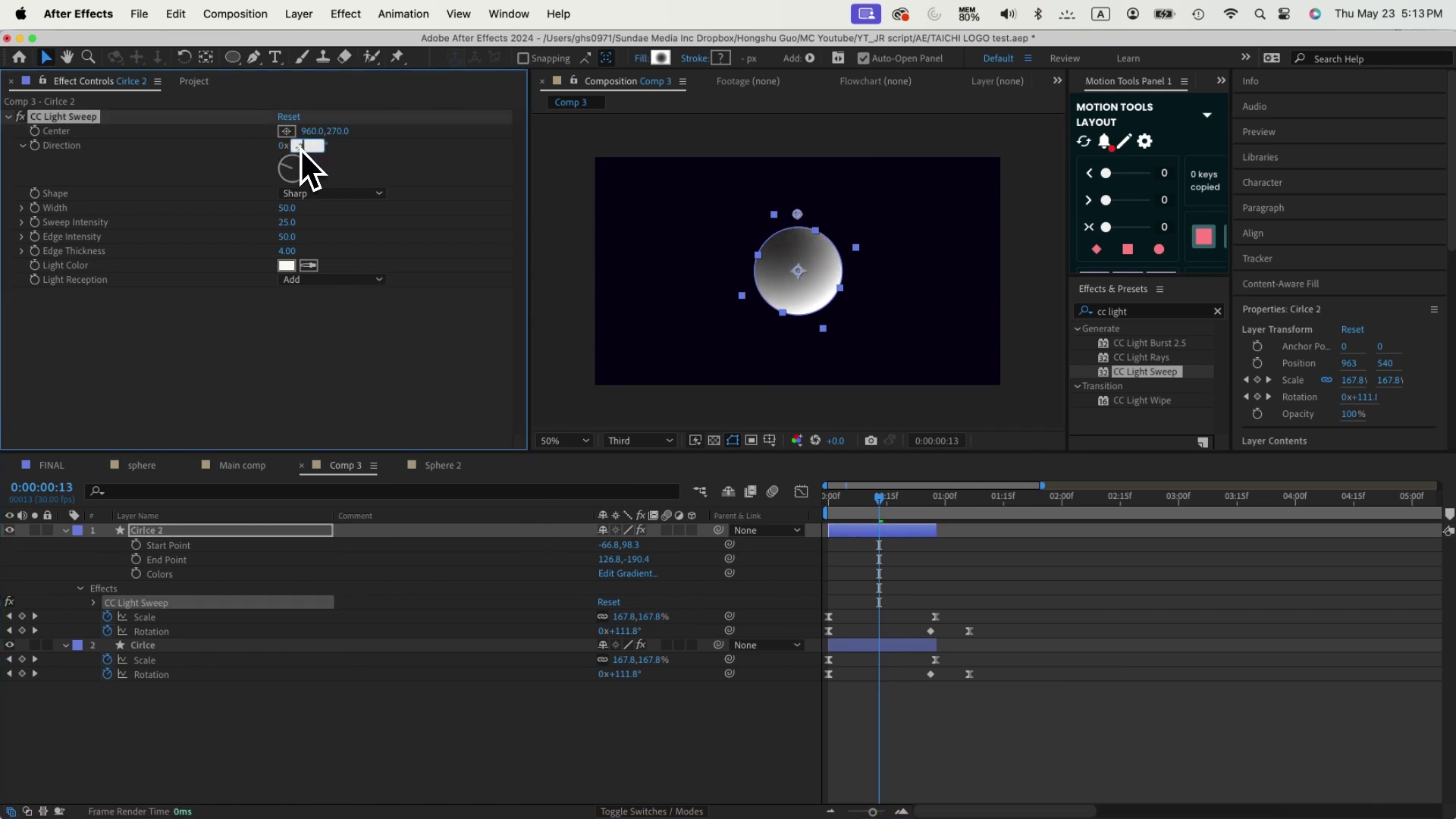
{"action": "type", "text": "-200"}
{"action": "left_click", "coordinate": [317, 312]}
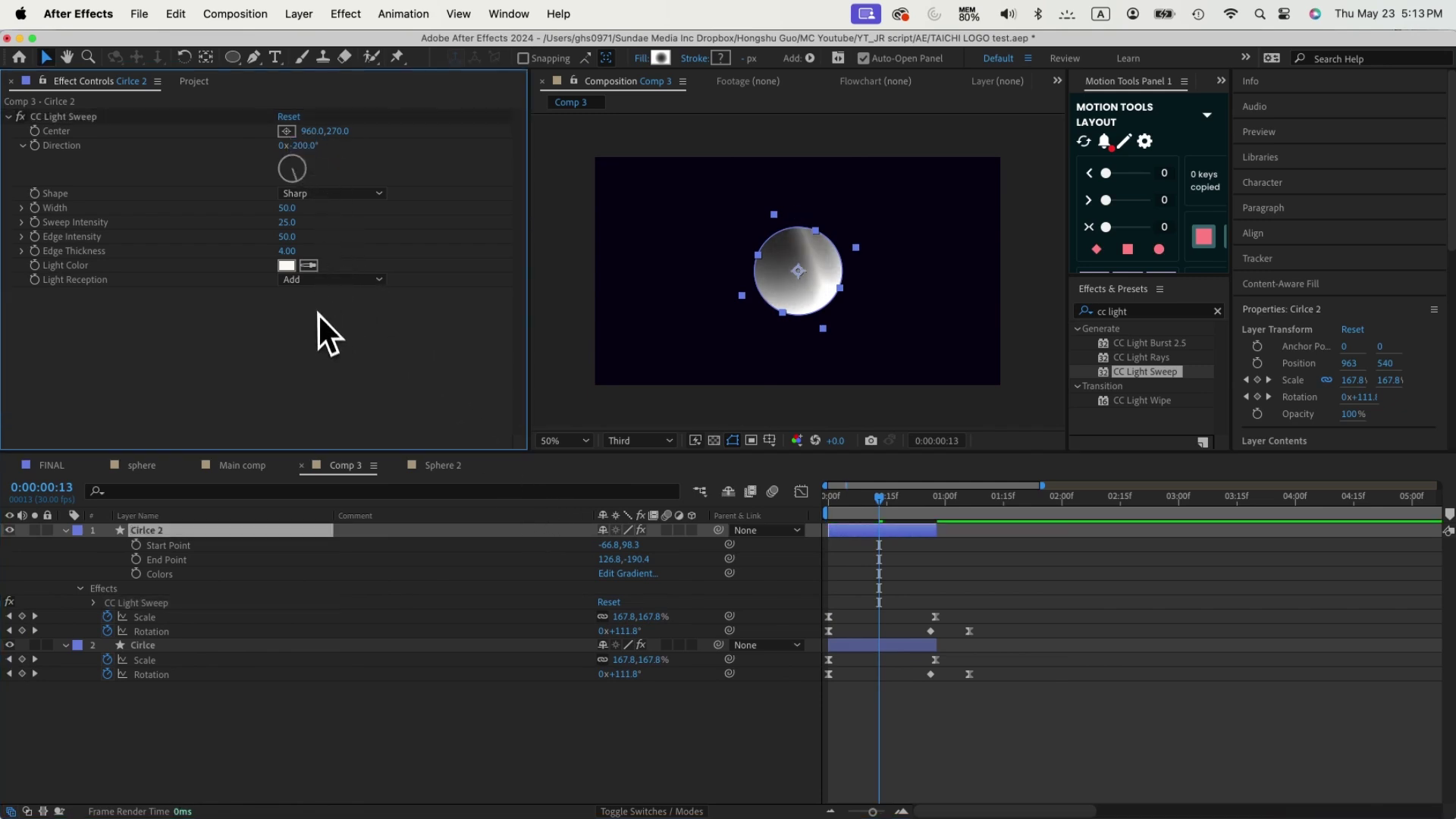
{"action": "left_click", "coordinate": [295, 209]}
{"action": "type", "text": "100"}
{"action": "key", "text": "Tab"}
{"action": "type", "text": "0"}
{"action": "key", "text": "Tab"}
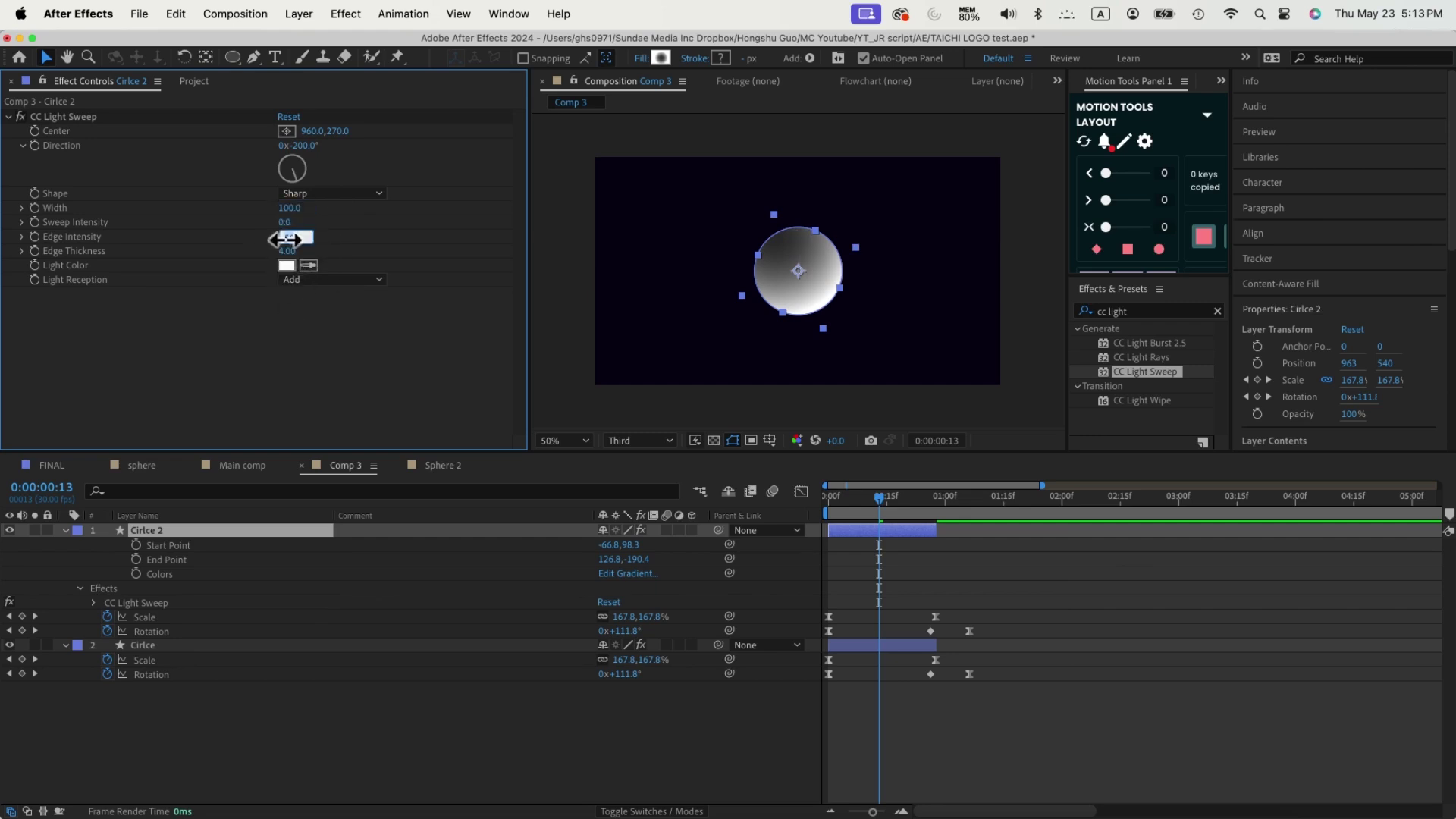
{"action": "type", "text": "150"}
{"action": "key", "text": "Return"}
- Set Light Reception to Cutout and widen the sweep to 161
{"action": "key", "text": "Page_Down"}
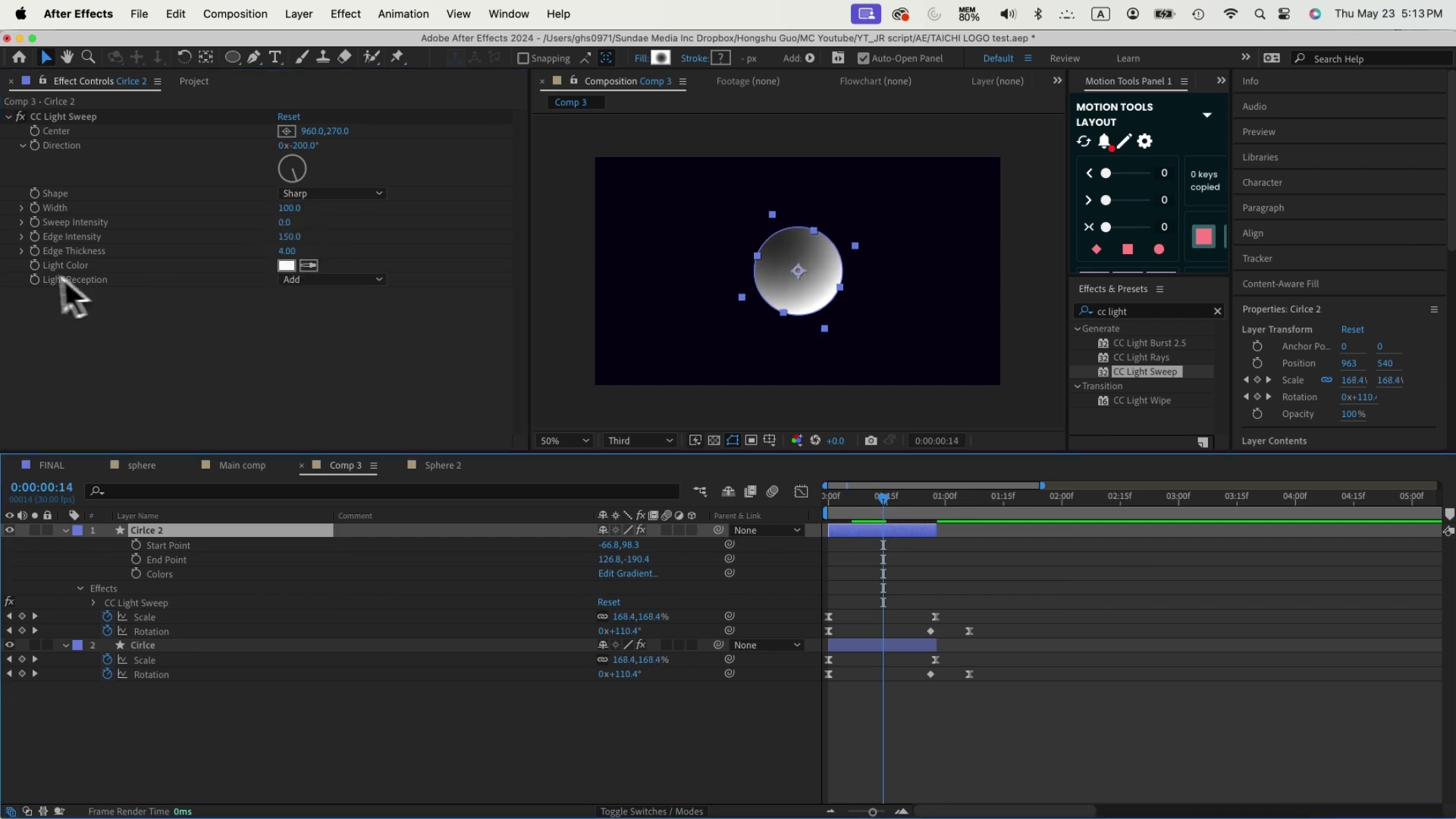
{"action": "left_click", "coordinate": [324, 280]}
{"action": "left_click", "coordinate": [316, 335]}
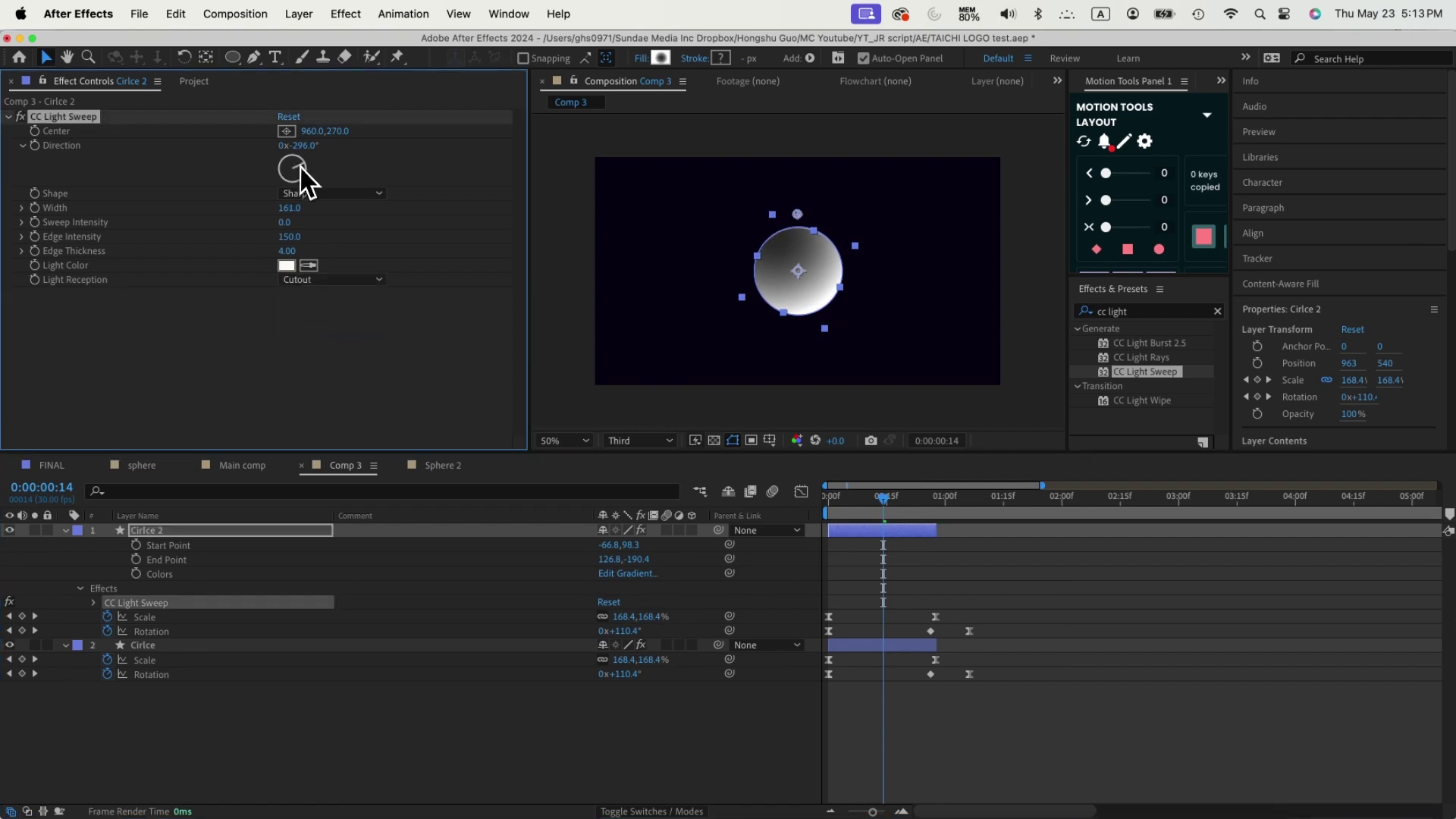
{"action": "left_click_drag", "start_coordinate": [299, 176], "coordinate": [250, 193]}
- Keyframe the sweep's Direction and Width, move the Direction keyframe later, and preview the highlight
{"action": "left_click", "coordinate": [872, 580]}
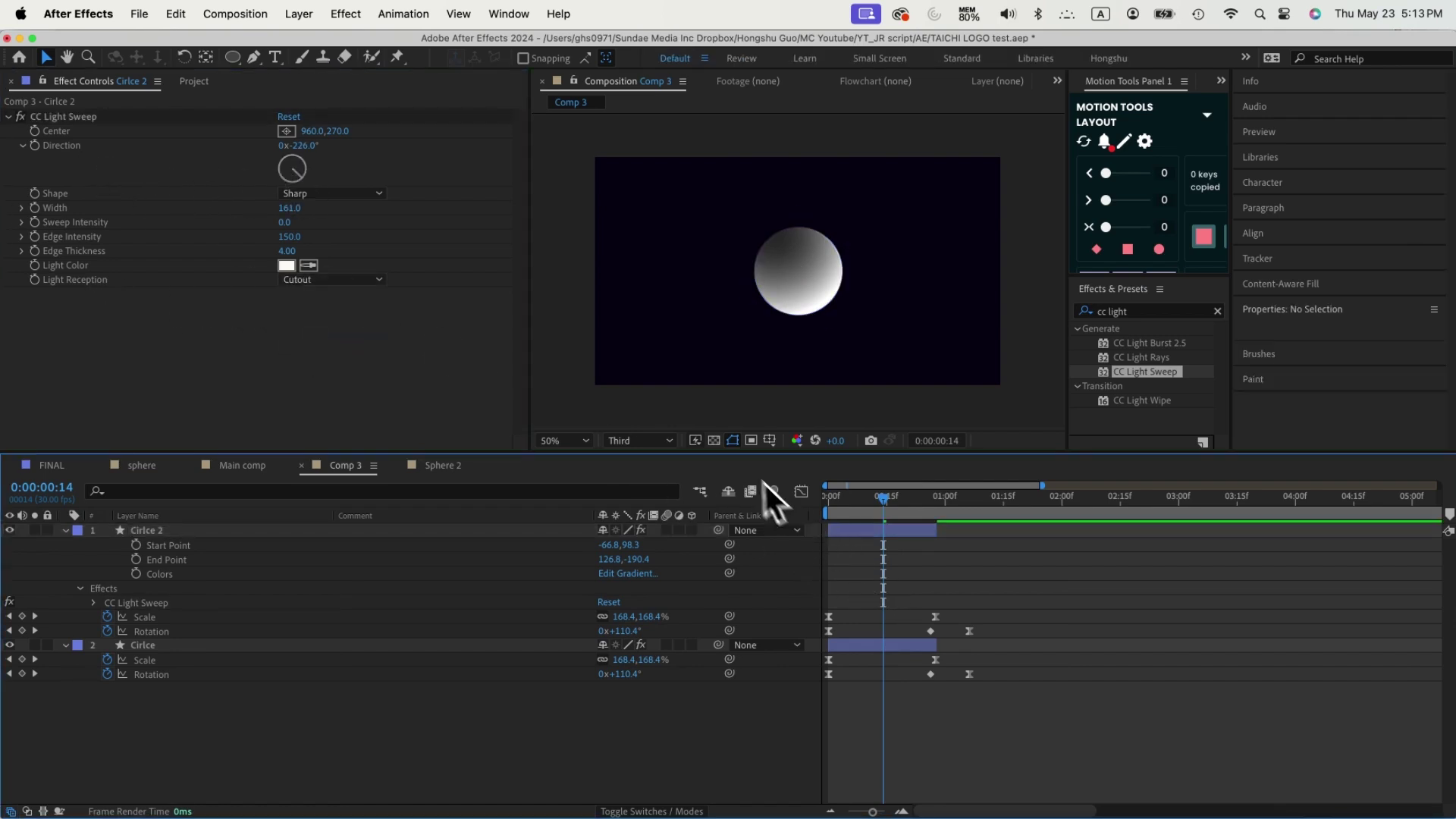
{"action": "left_click_drag", "start_coordinate": [303, 175], "coordinate": [290, 159]}
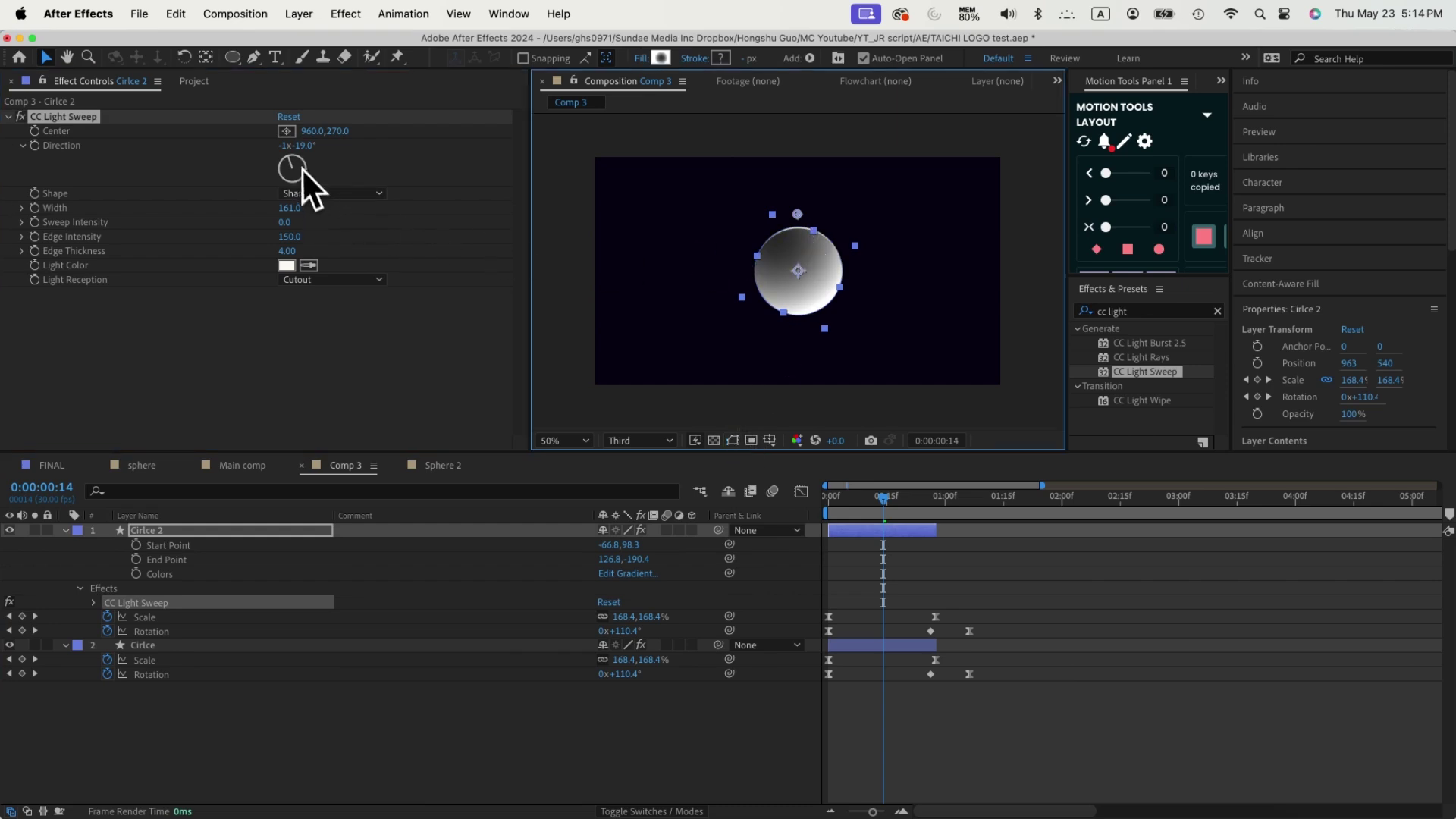
{"action": "left_click_drag", "start_coordinate": [303, 168], "coordinate": [277, 172]}
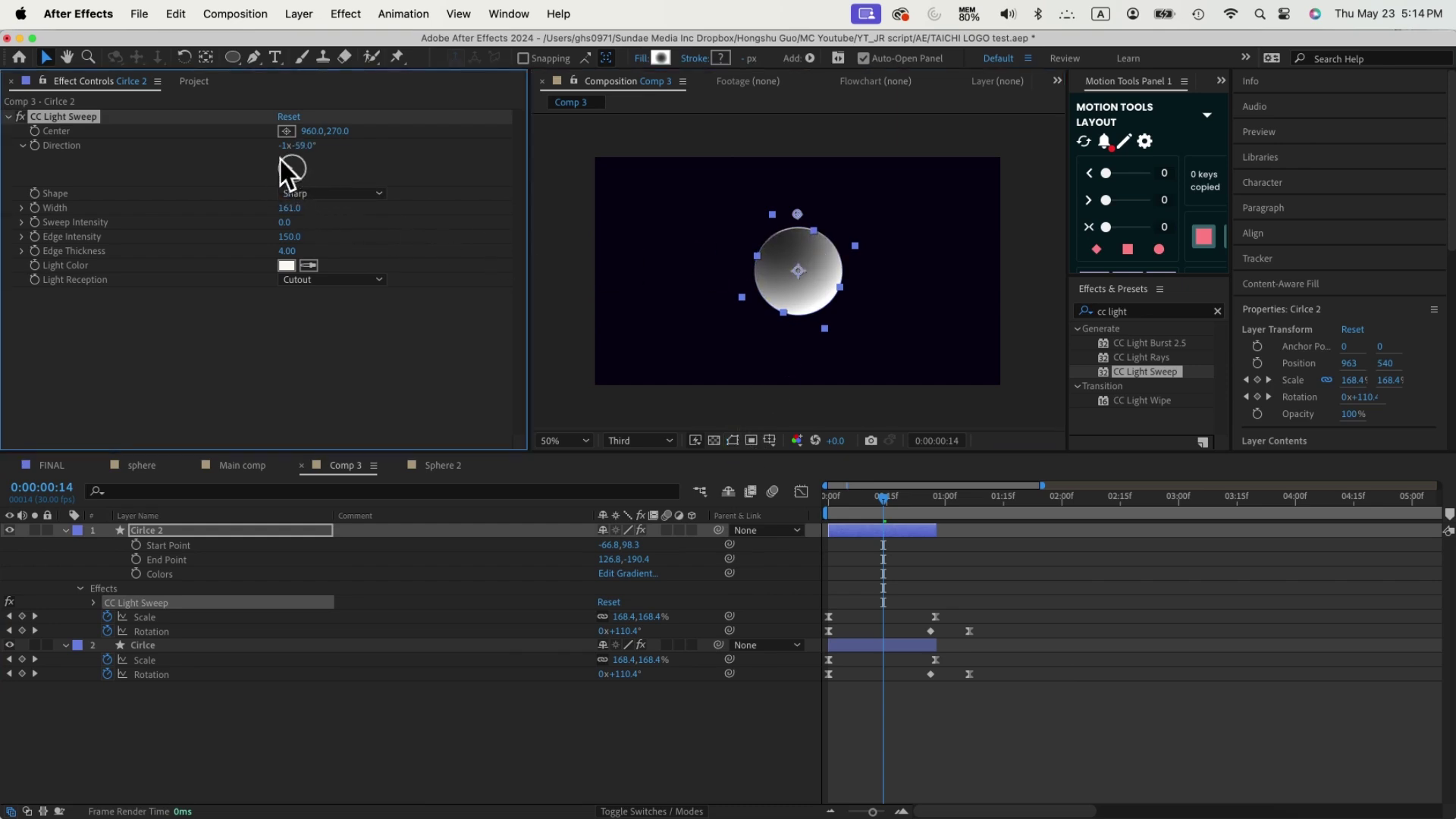
{"action": "left_click_drag", "start_coordinate": [303, 155], "coordinate": [228, 170]}
{"action": "key", "text": "u"}
{"action": "mouse_move", "coordinate": [302, 146]}
{"action": "left_mouse_down"}
{"action": "mouse_move", "coordinate": [273, 148]}
{"action": "mouse_move", "coordinate": [294, 149]}
{"action": "left_mouse_up"}
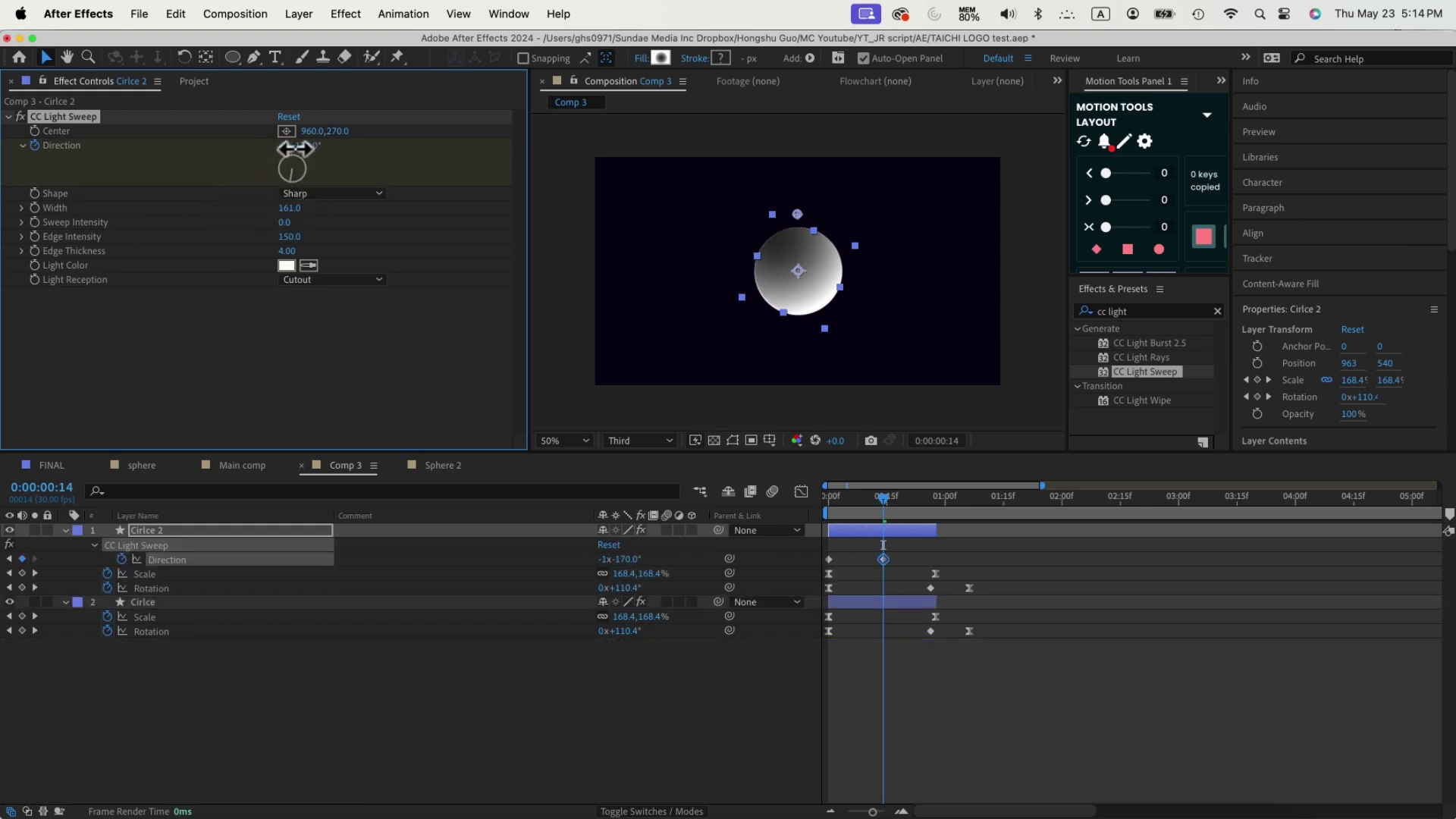
{"action": "left_click_drag", "start_coordinate": [884, 560], "coordinate": [932, 560]}
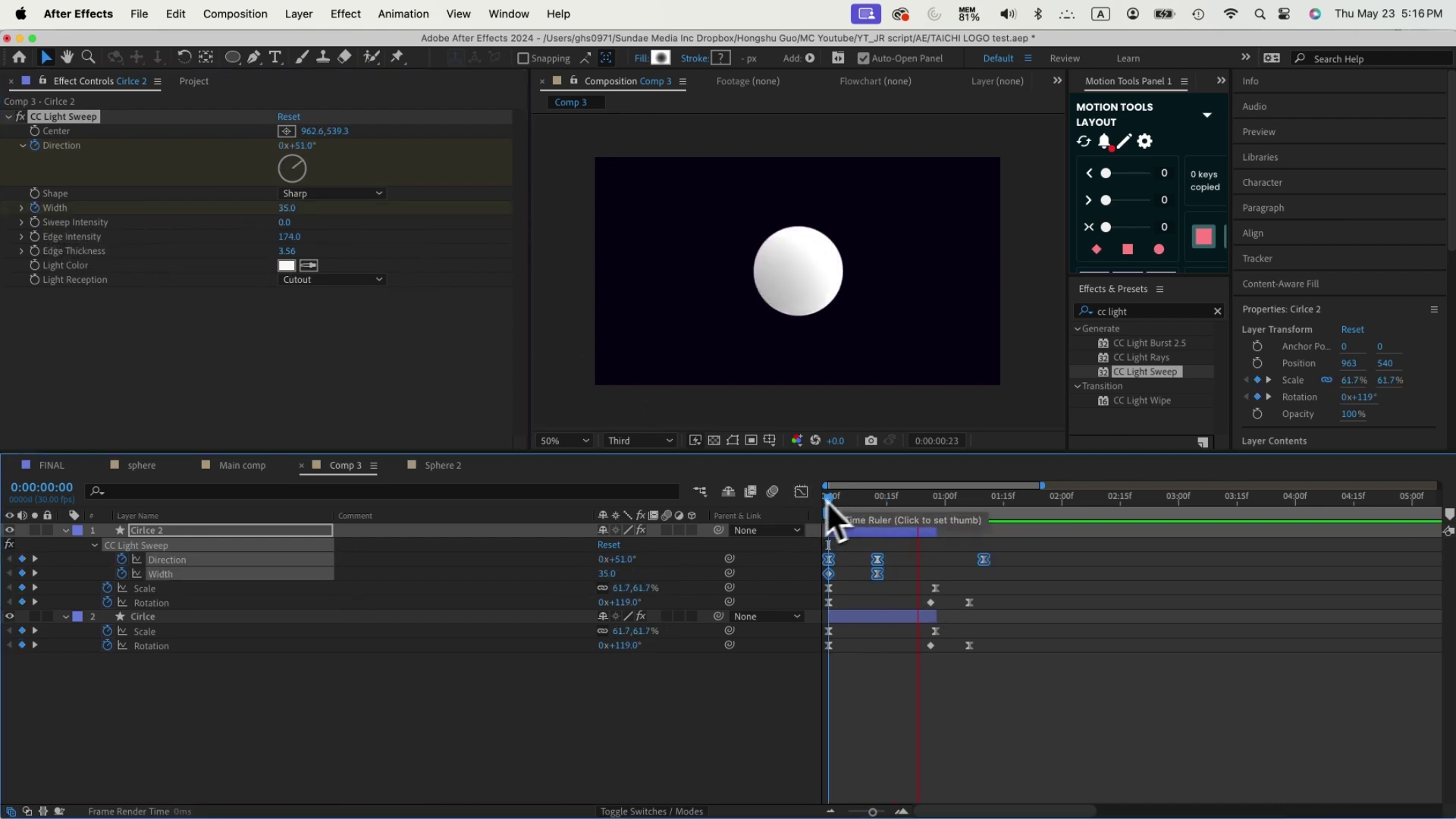
{"action": "key", "text": "space"}
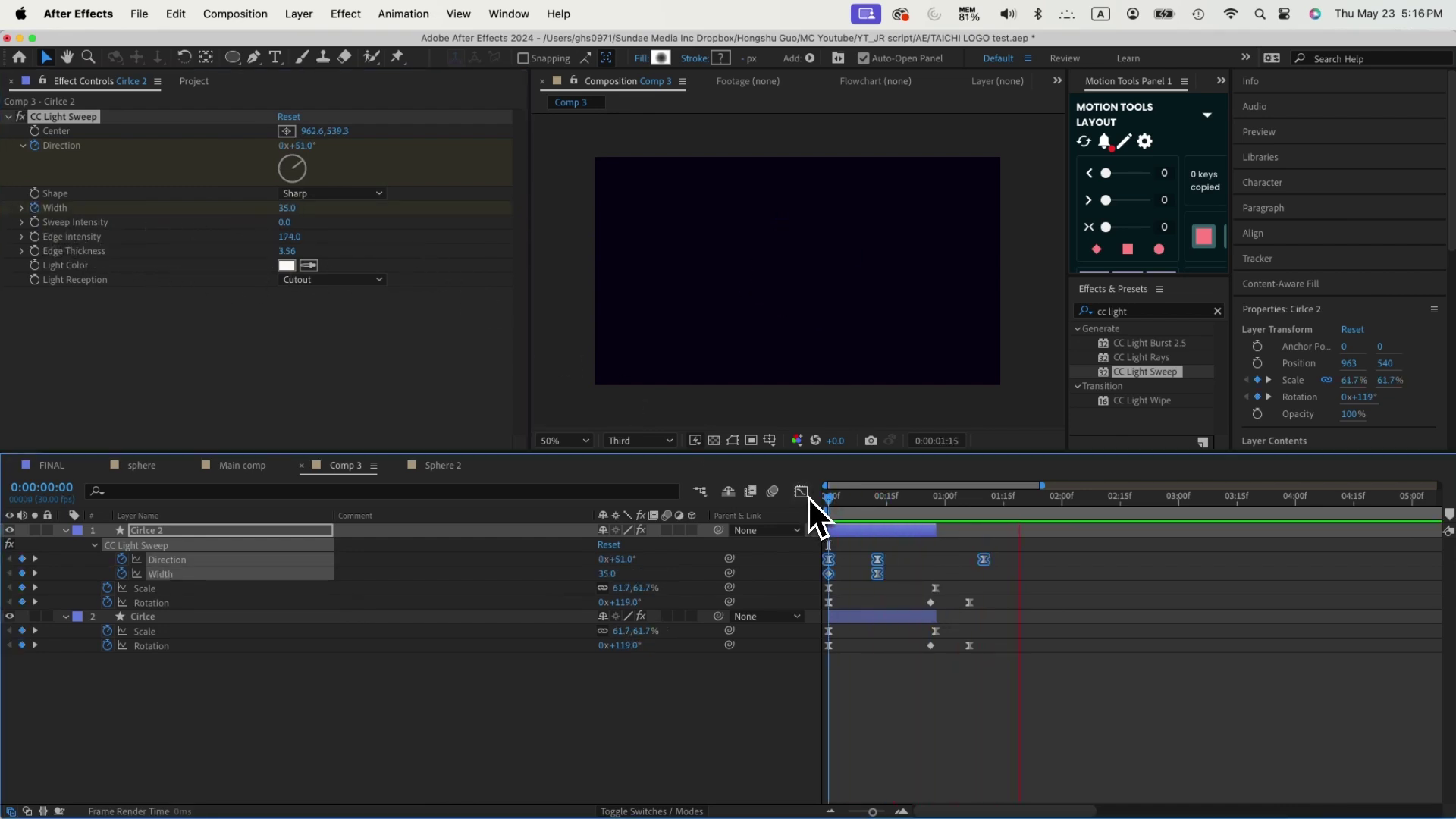
{"action": "key", "text": "space"}
{"action": "key", "text": "space"}
{"action": "key", "text": "space"}
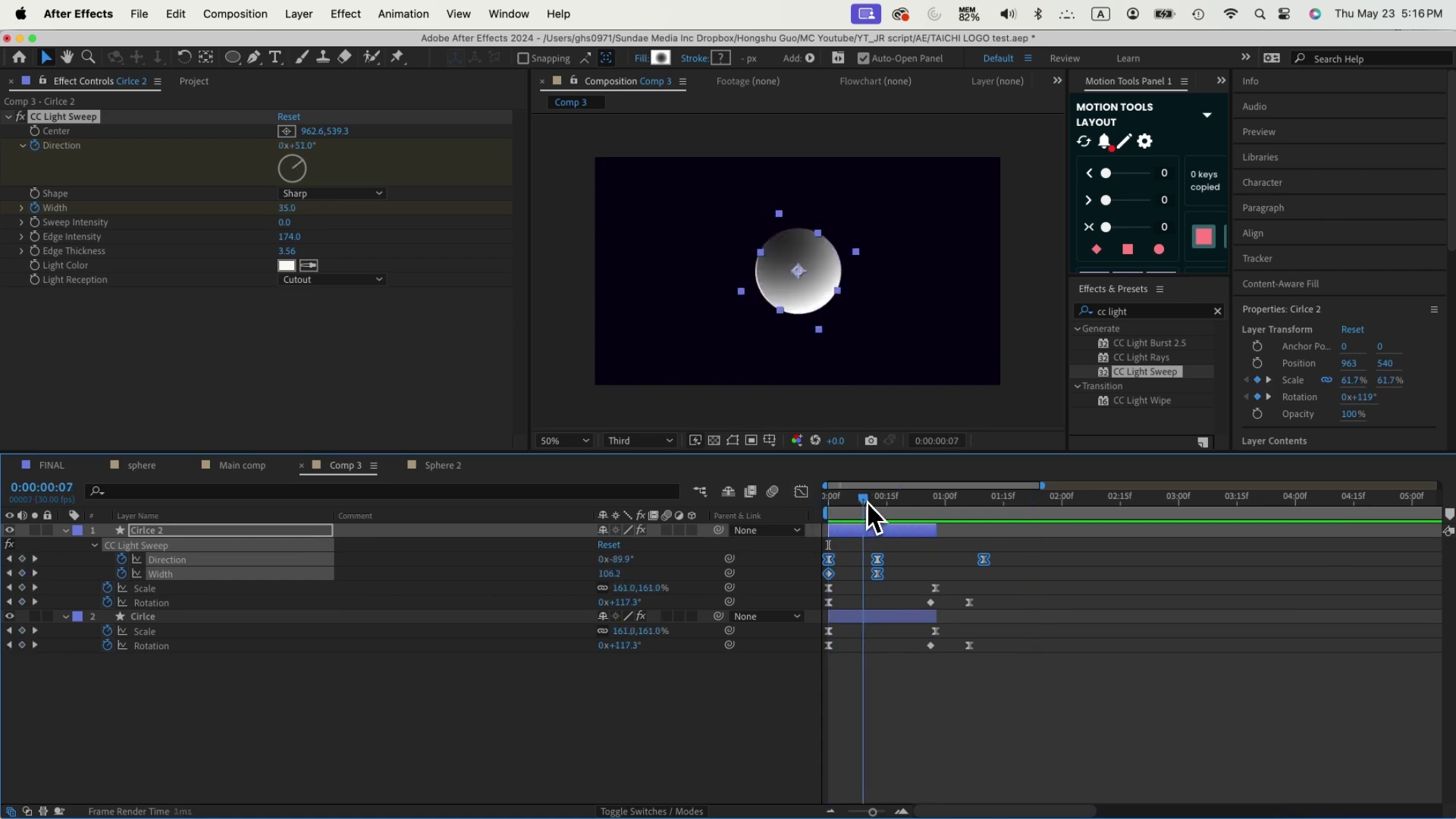
{"action": "left_click", "coordinate": [666, 749]}
- Add a 1080×1080, 30 fps, 15-second composition named 'Light map'
{"action": "left_click", "coordinate": [195, 81]}
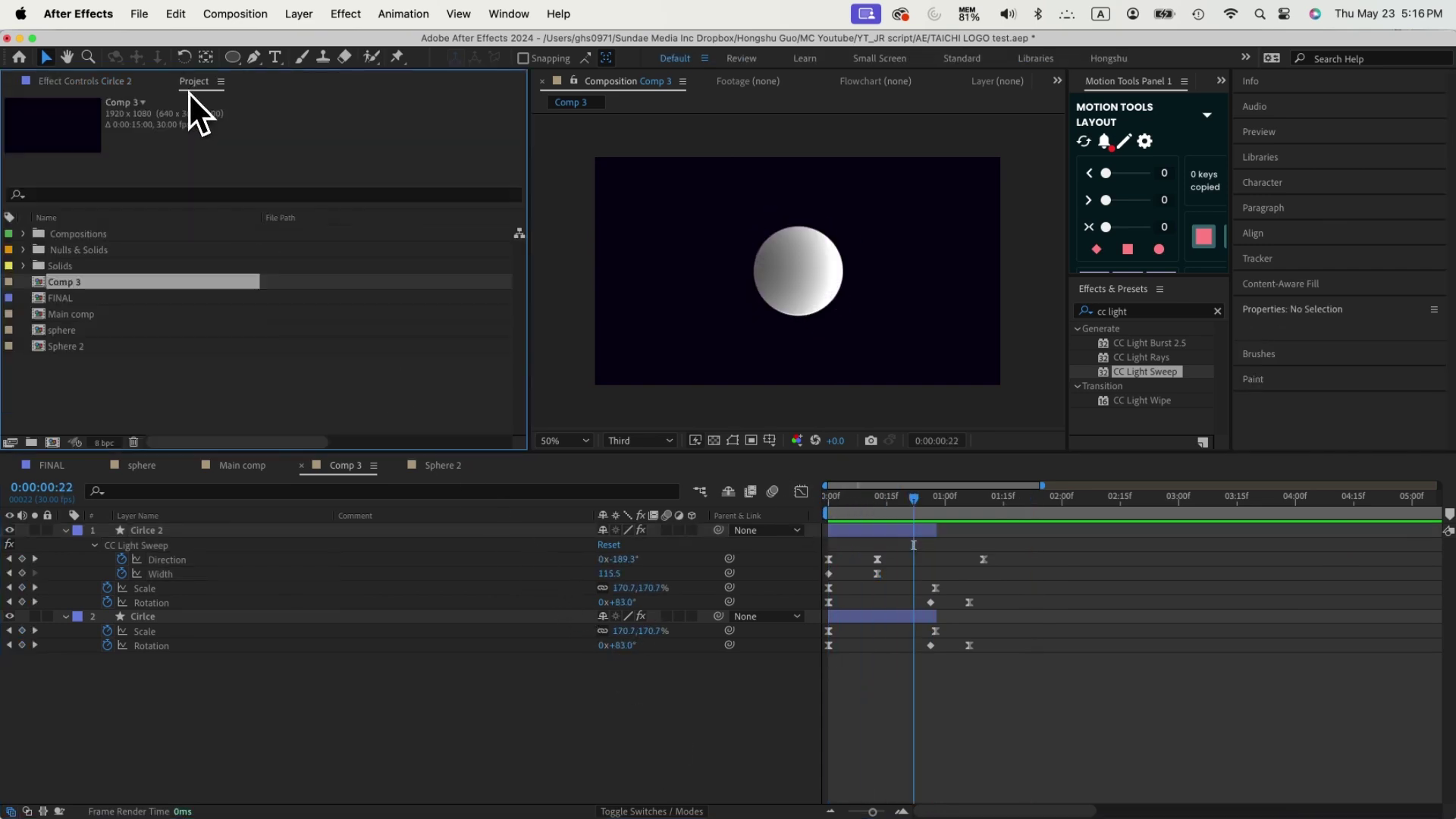
{"action": "left_click", "coordinate": [52, 443]}
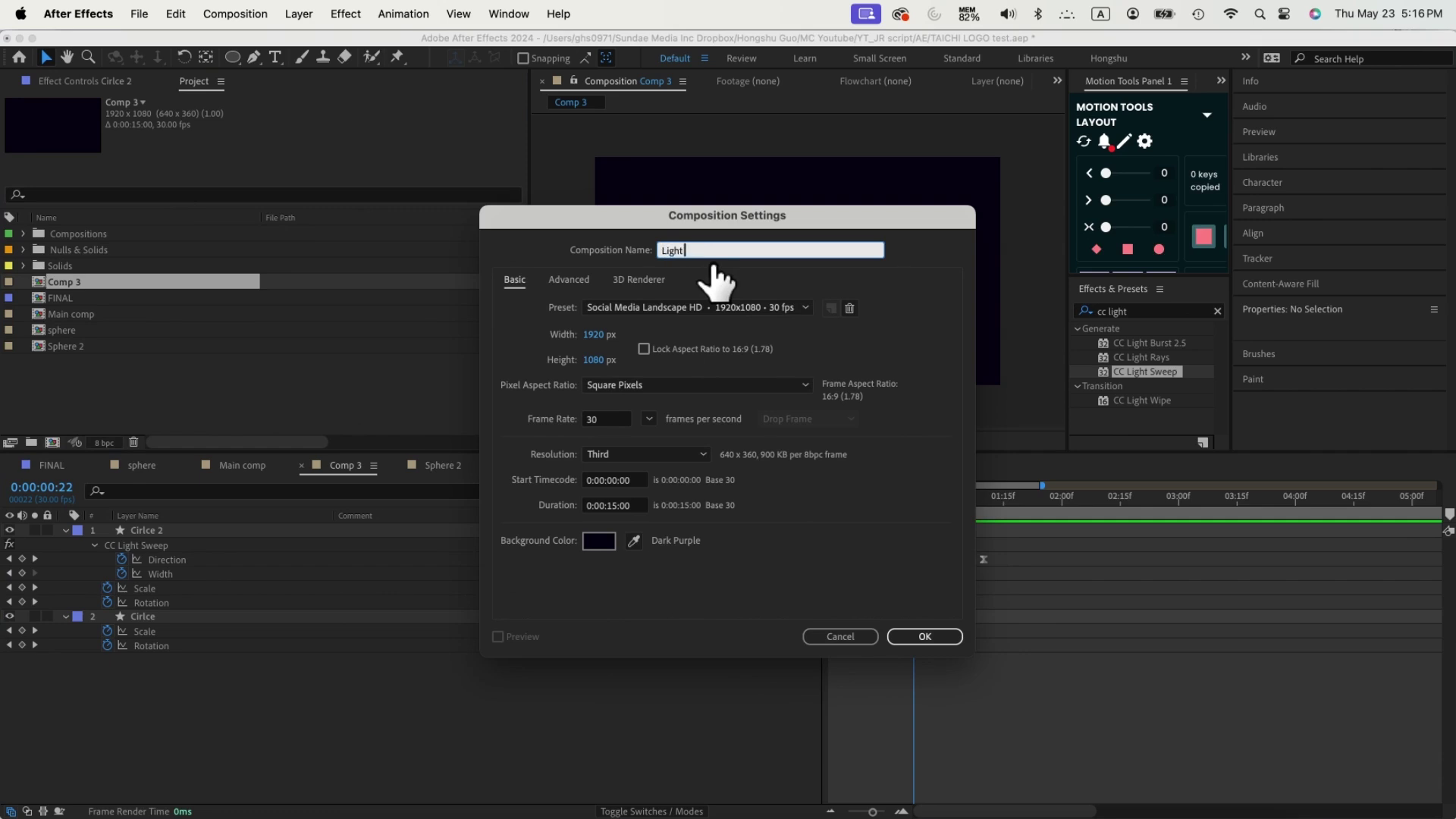
{"action": "type", "text": "Light map"}
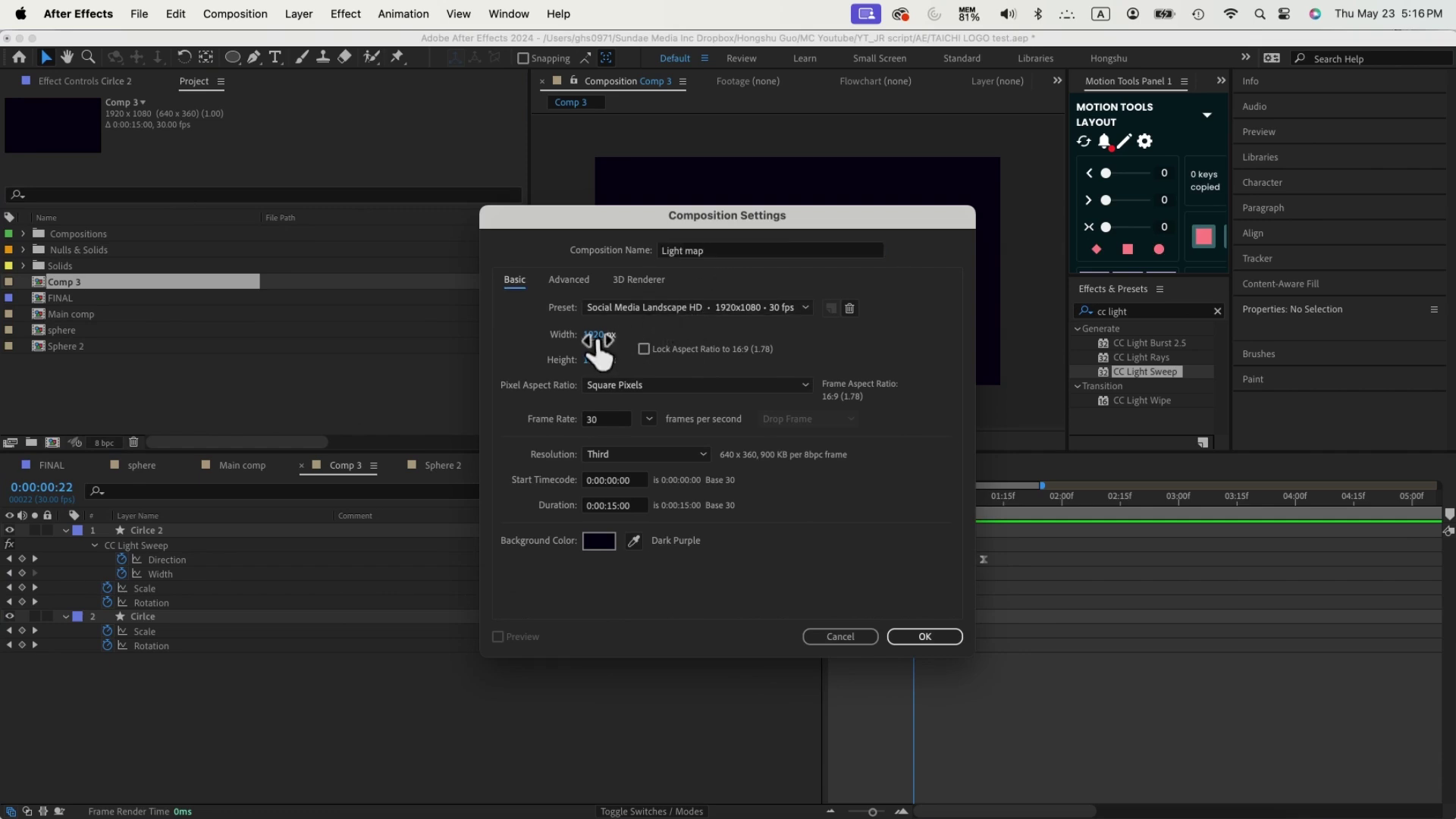
{"action": "left_click", "coordinate": [595, 335]}
{"action": "type", "text": "1080"}
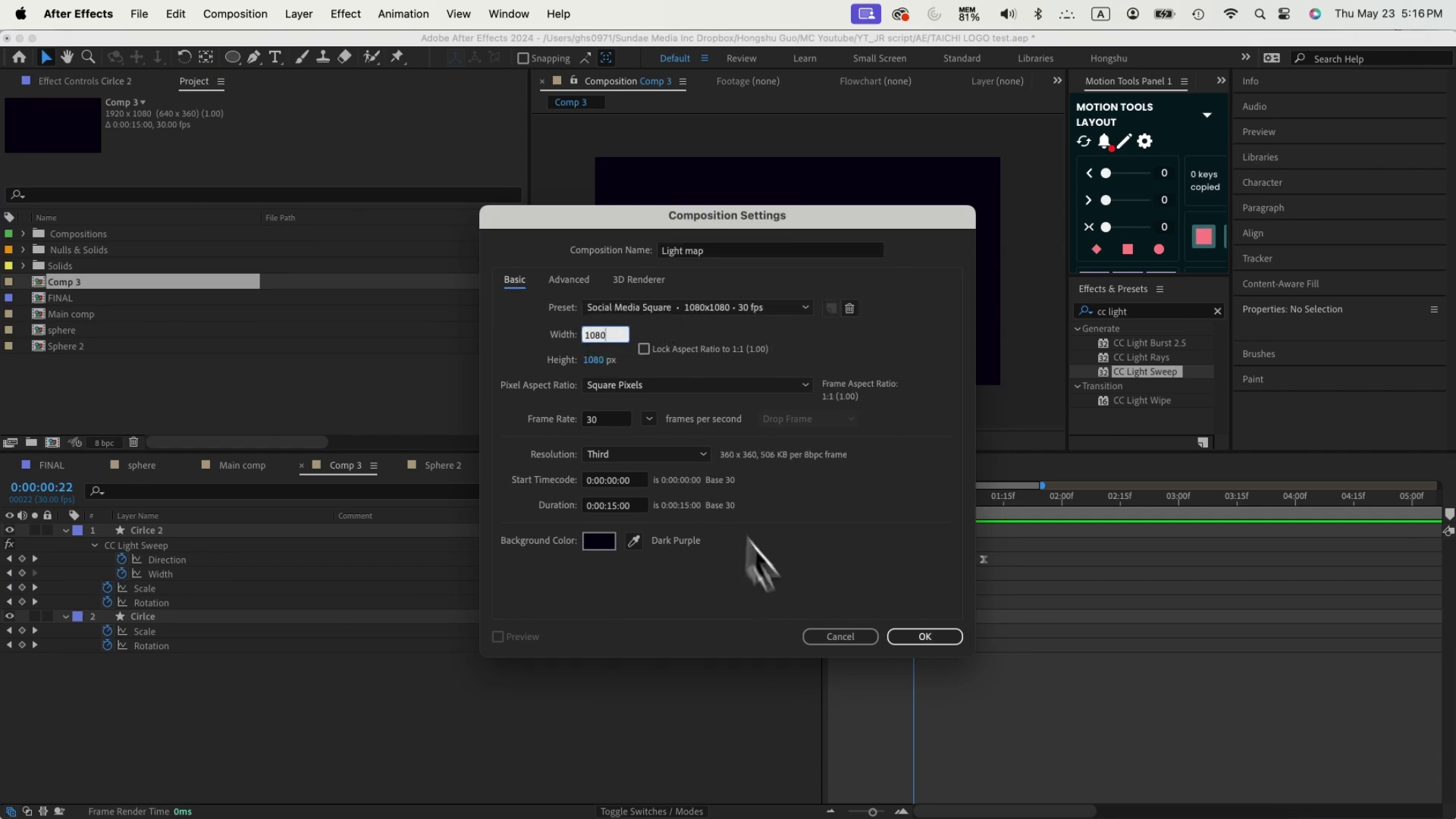
{"action": "left_click", "coordinate": [952, 637]}
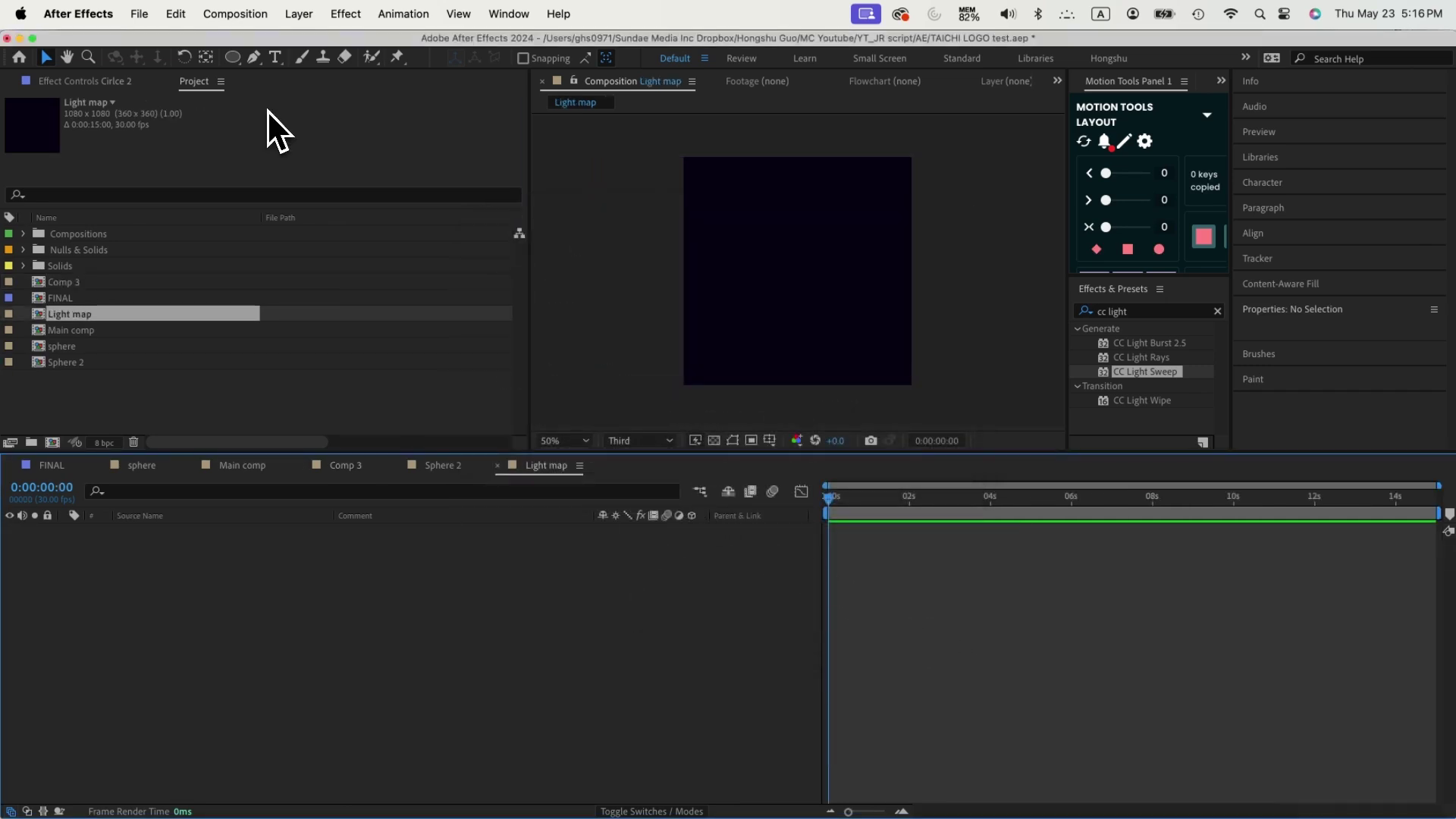
- Add a dark gray 191919 solid as the Light map background
{"action": "left_click", "coordinate": [301, 13]}
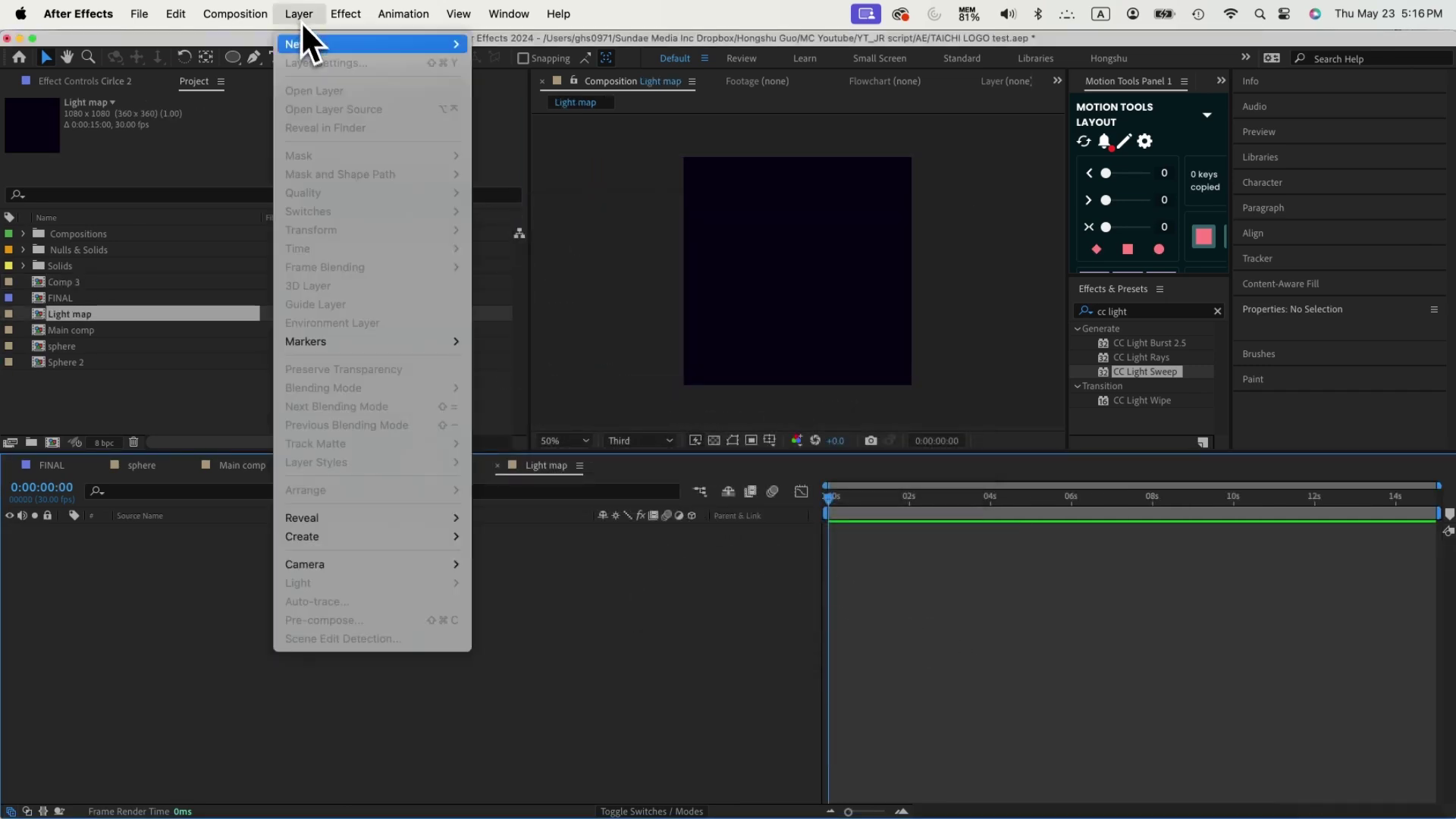
{"action": "mouse_move", "coordinate": [314, 46]}
{"action": "left_click", "coordinate": [518, 70]}
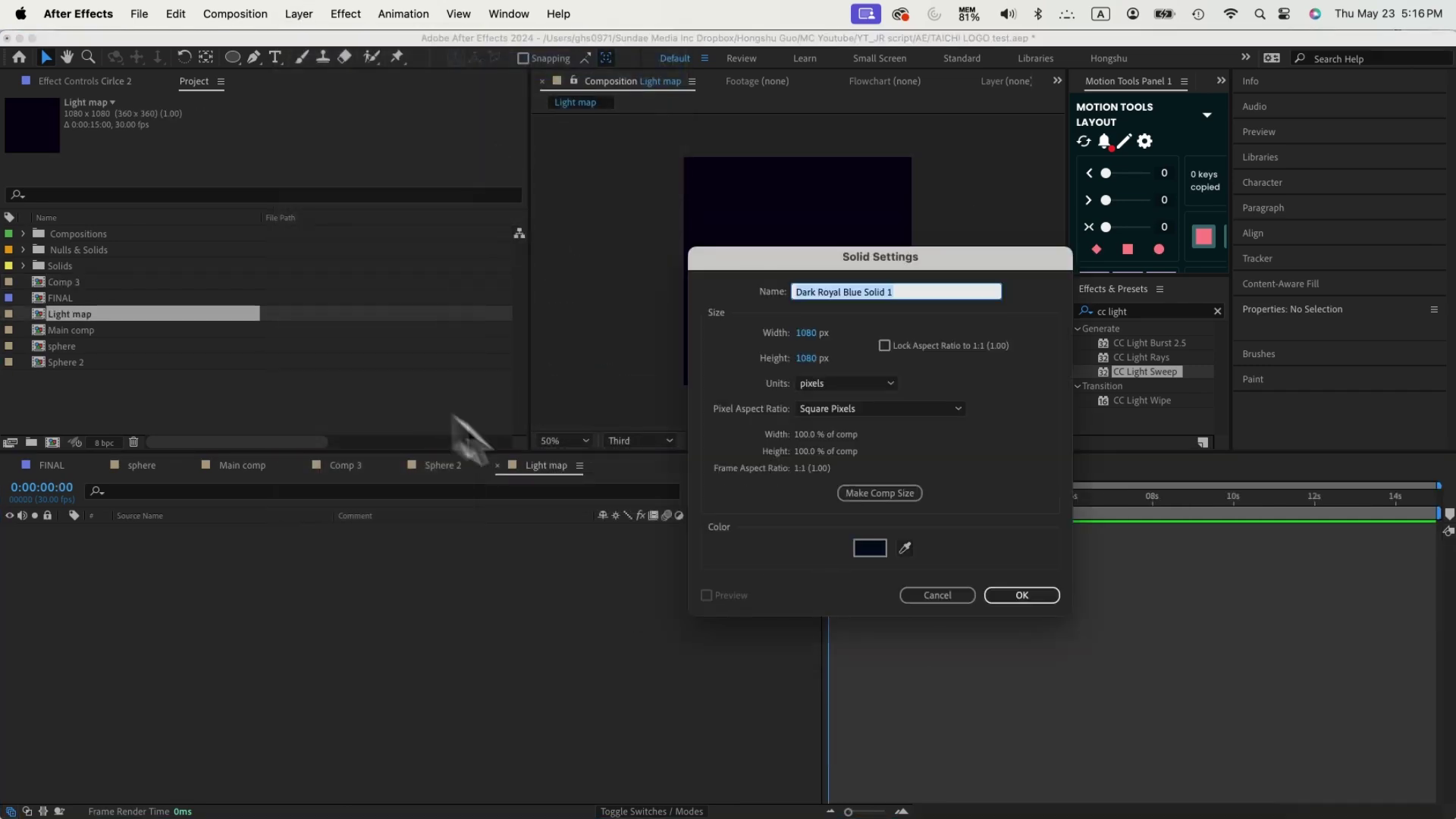
{"action": "left_click", "coordinate": [863, 545]}
{"action": "left_click_drag", "start_coordinate": [975, 487], "coordinate": [853, 528]}
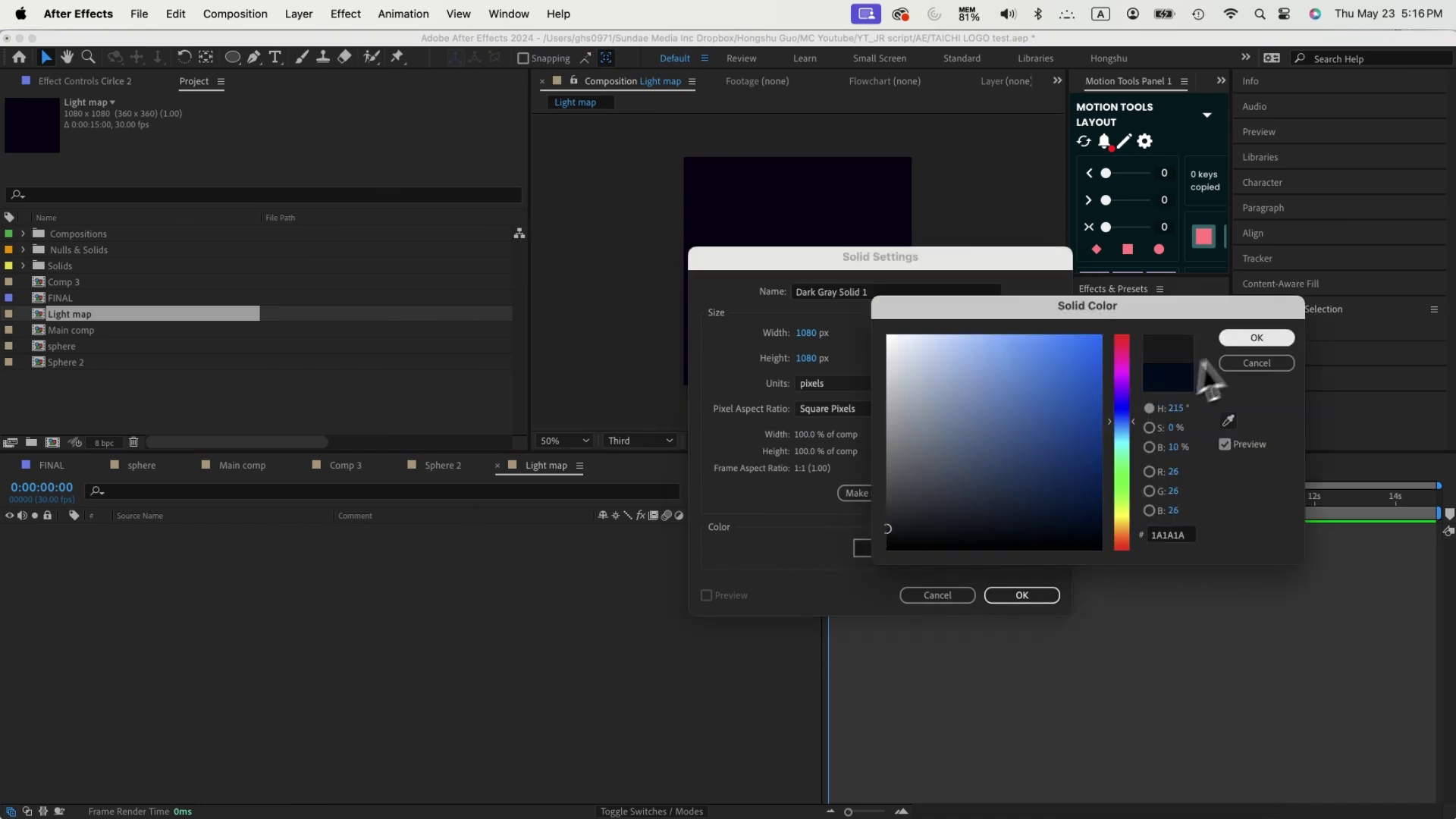
{"action": "left_click", "coordinate": [1255, 338]}
{"action": "left_click", "coordinate": [1022, 595]}
{"action": "left_click", "coordinate": [446, 652]}
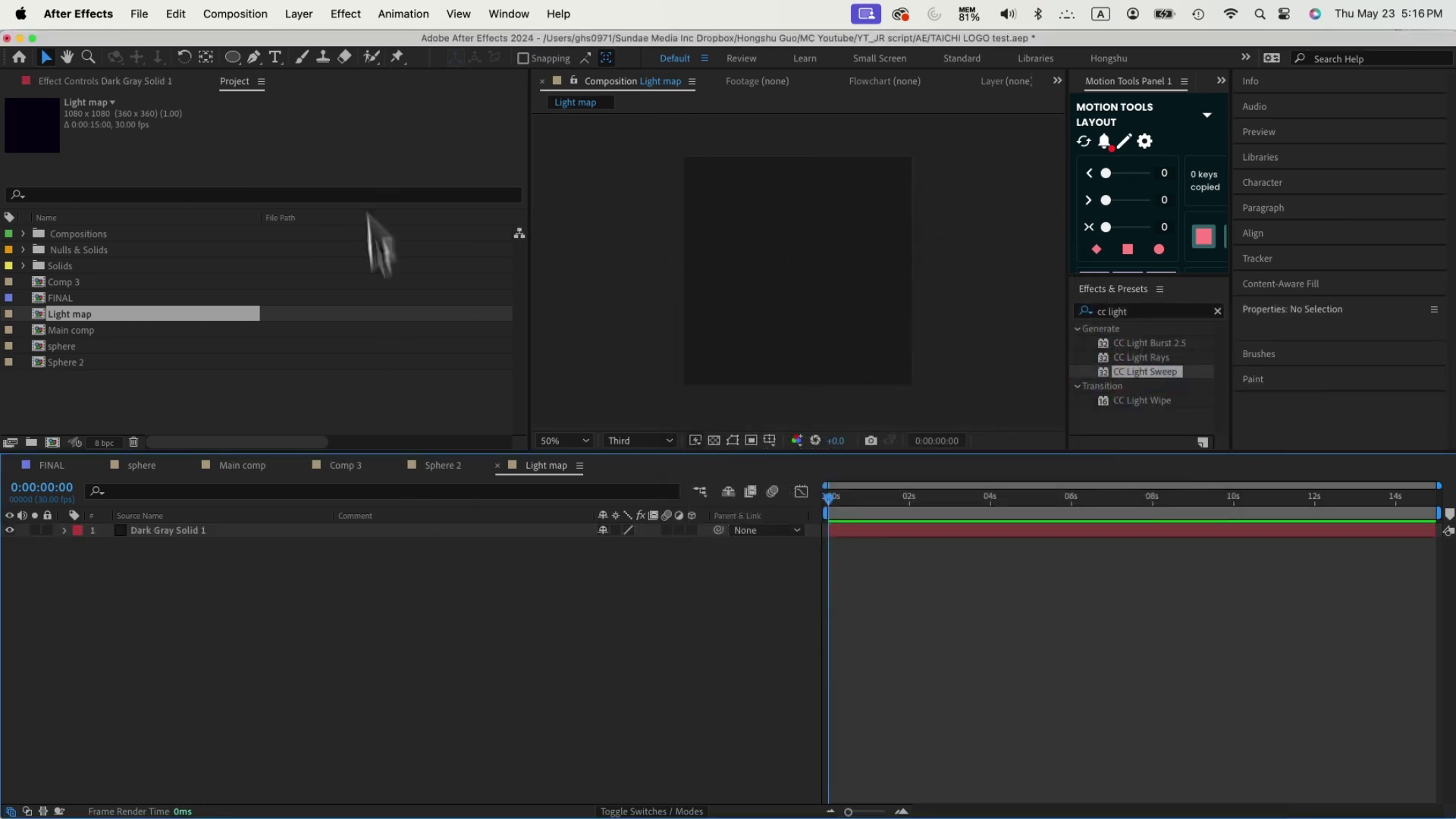
- Add a second solid and recolour it to near-white ECECEC
{"action": "left_click", "coordinate": [295, 16]}
{"action": "mouse_move", "coordinate": [370, 44]}
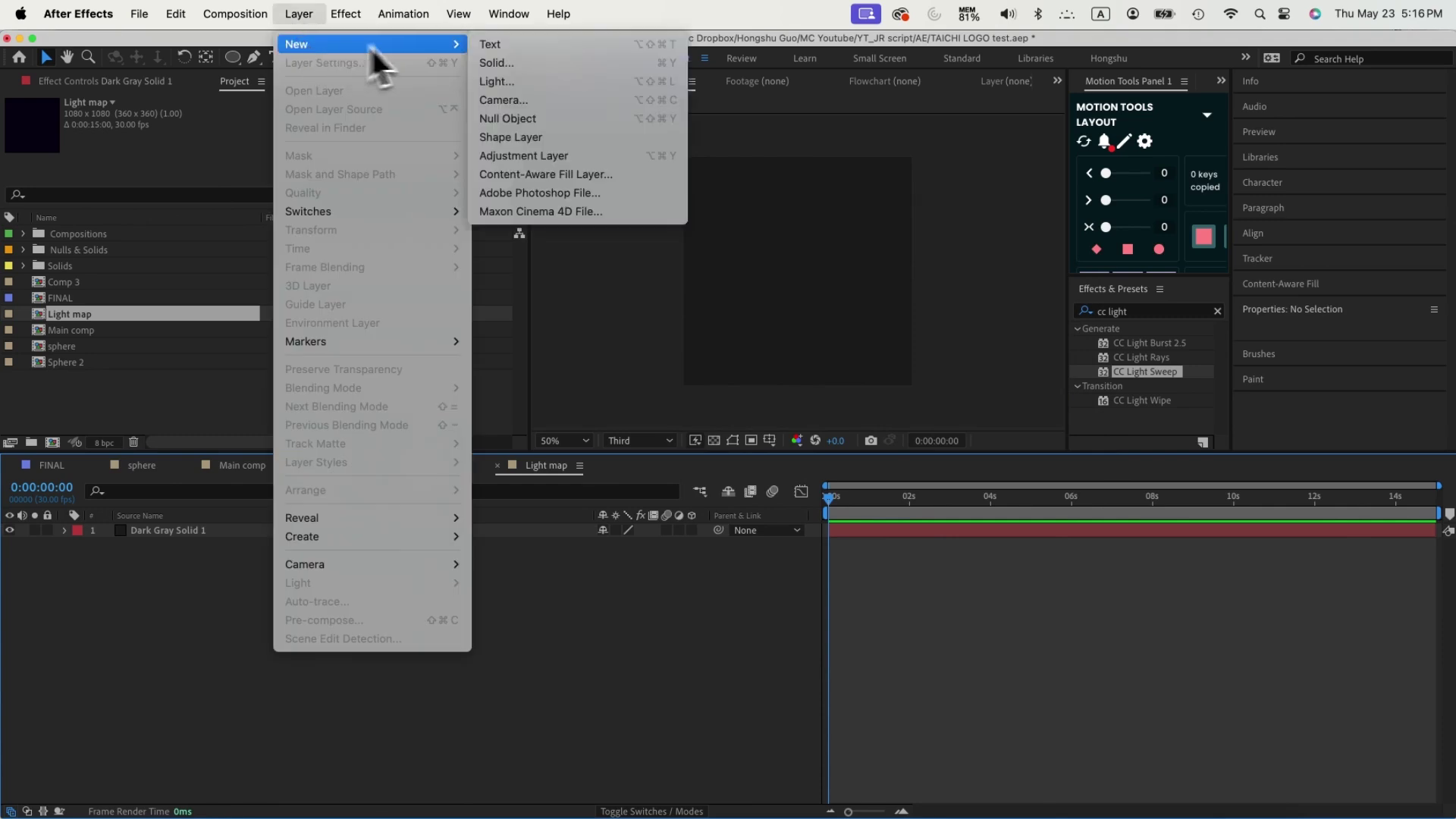
{"action": "left_click", "coordinate": [557, 70]}
{"action": "left_click", "coordinate": [1021, 595]}
{"action": "key", "text": "super+shift+y"}
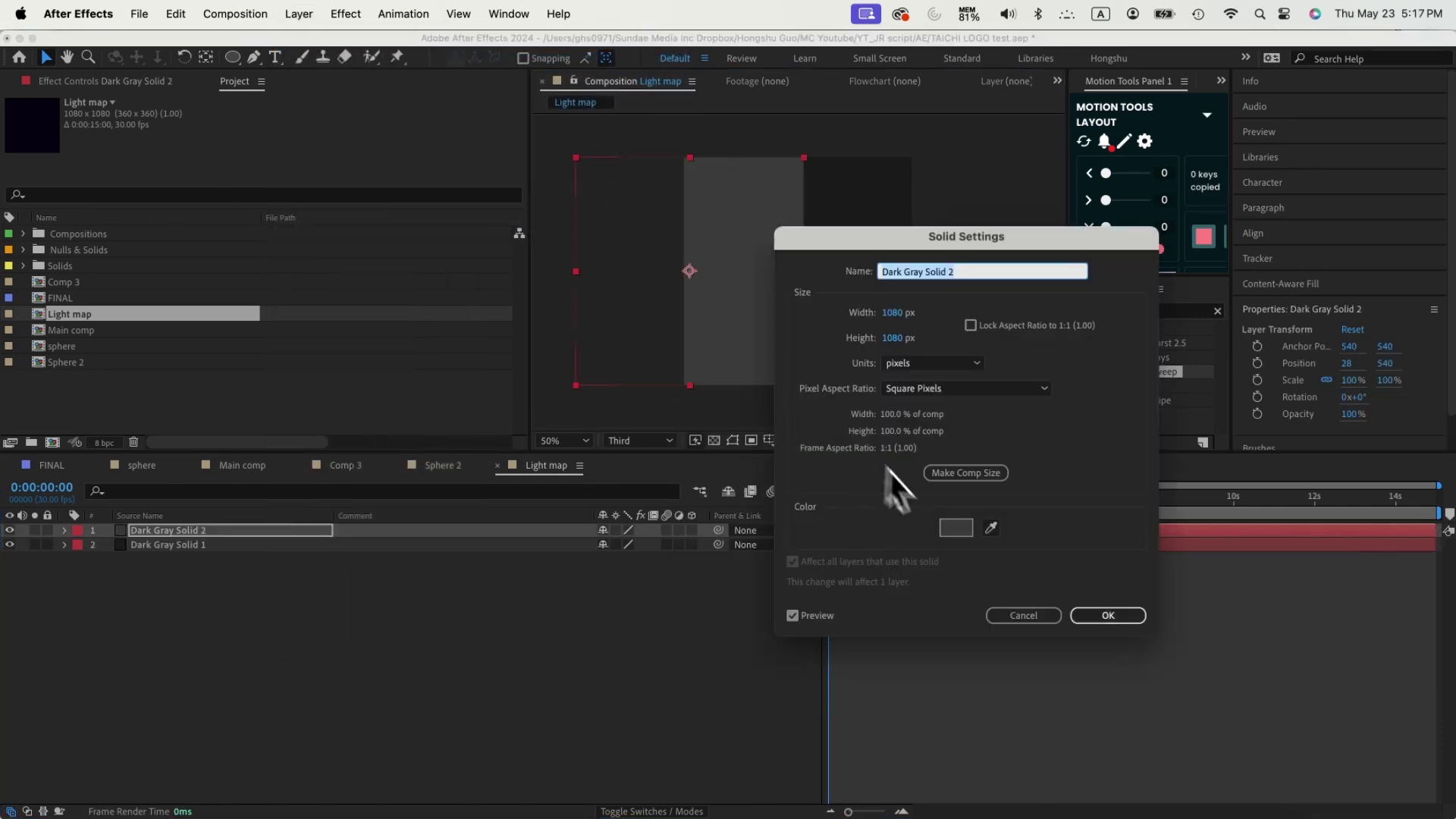
{"action": "left_click", "coordinate": [953, 524]}
{"action": "left_click_drag", "start_coordinate": [913, 393], "coordinate": [868, 350]}
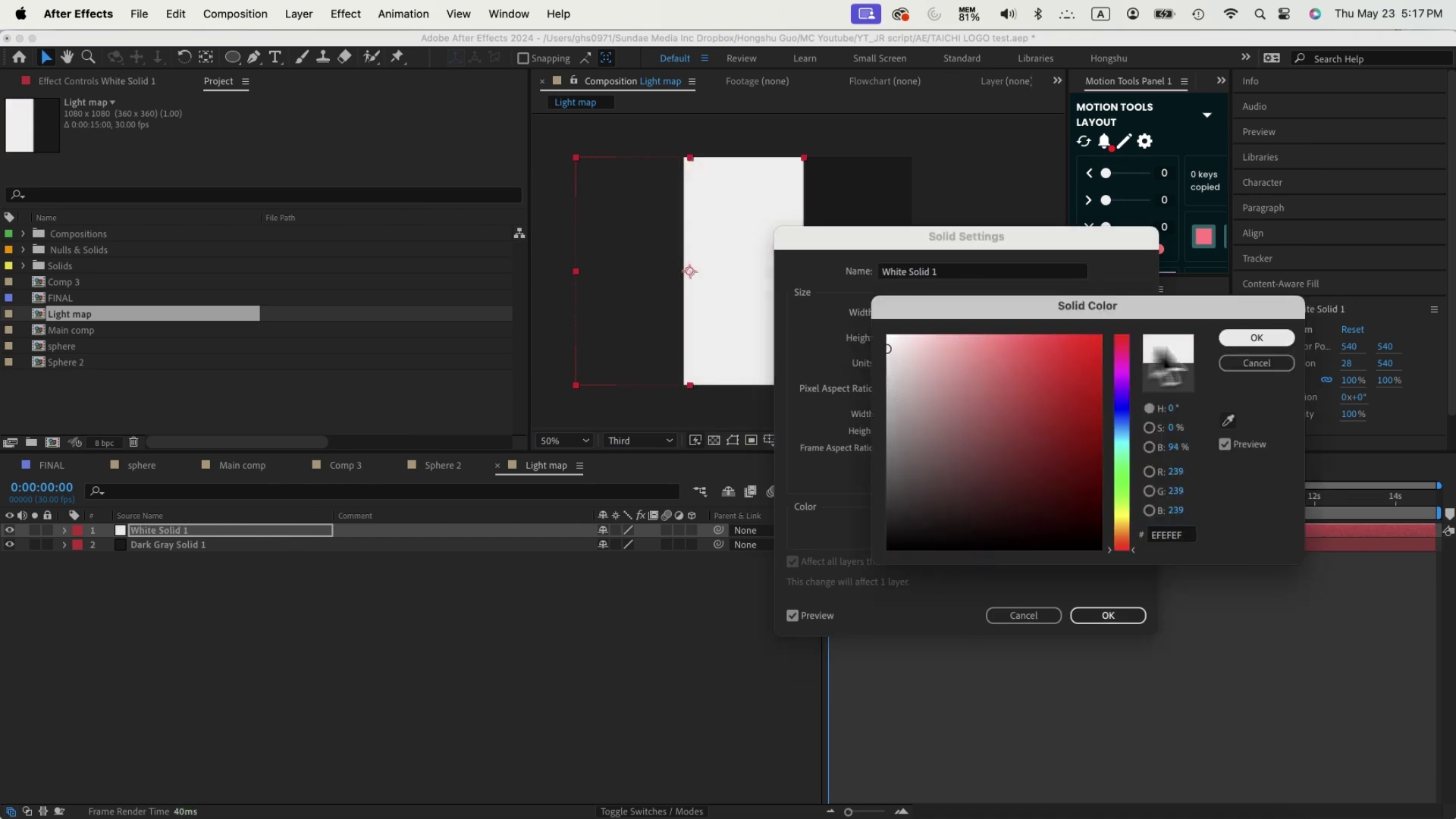
{"action": "left_click", "coordinate": [1256, 337]}
{"action": "left_click", "coordinate": [1108, 615]}
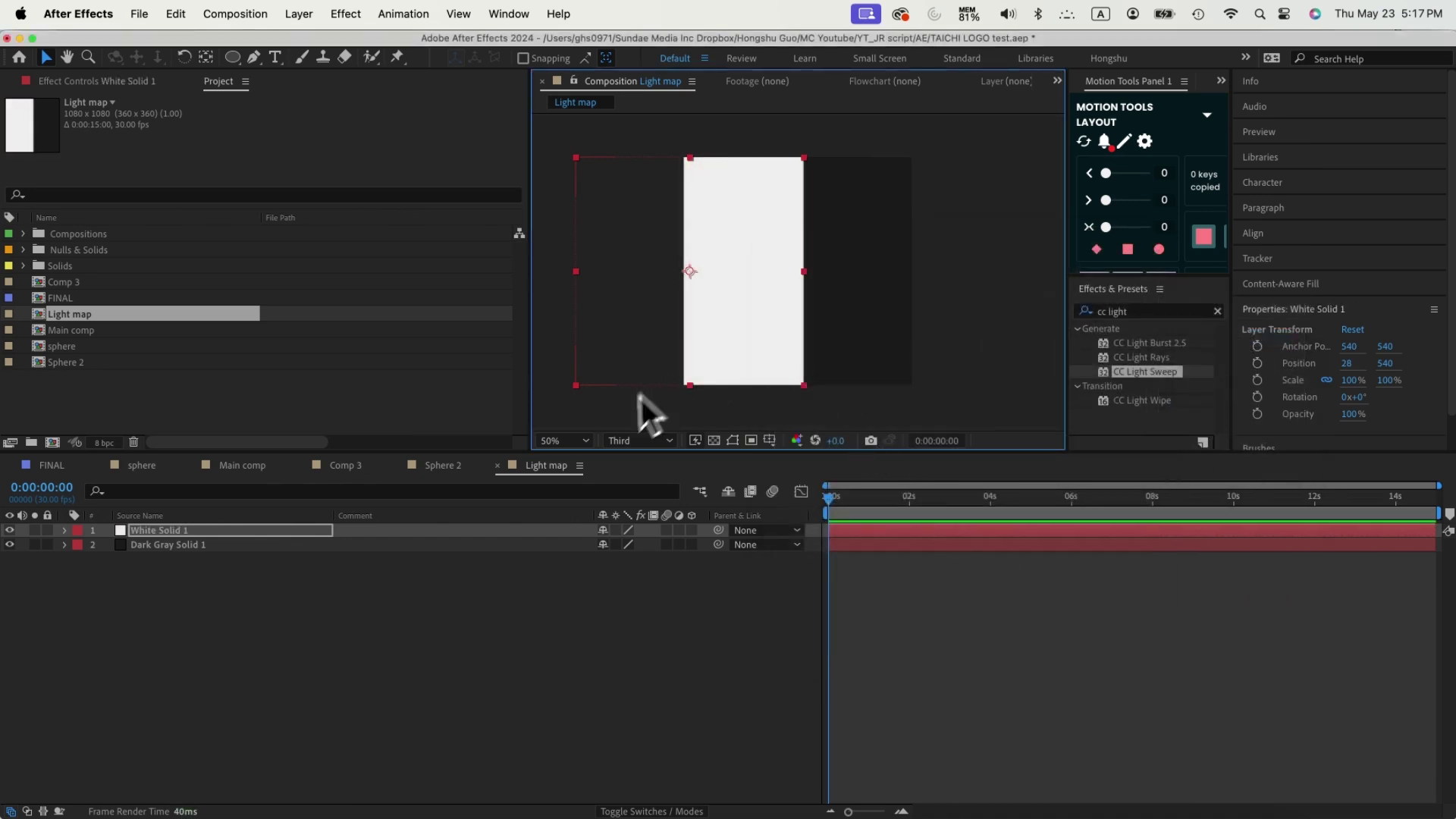
{"action": "left_click", "coordinate": [329, 747]}
- Draw a rectangular mask on White Solid 1 with the Rectangle tool
{"action": "left_click", "coordinate": [233, 57]}
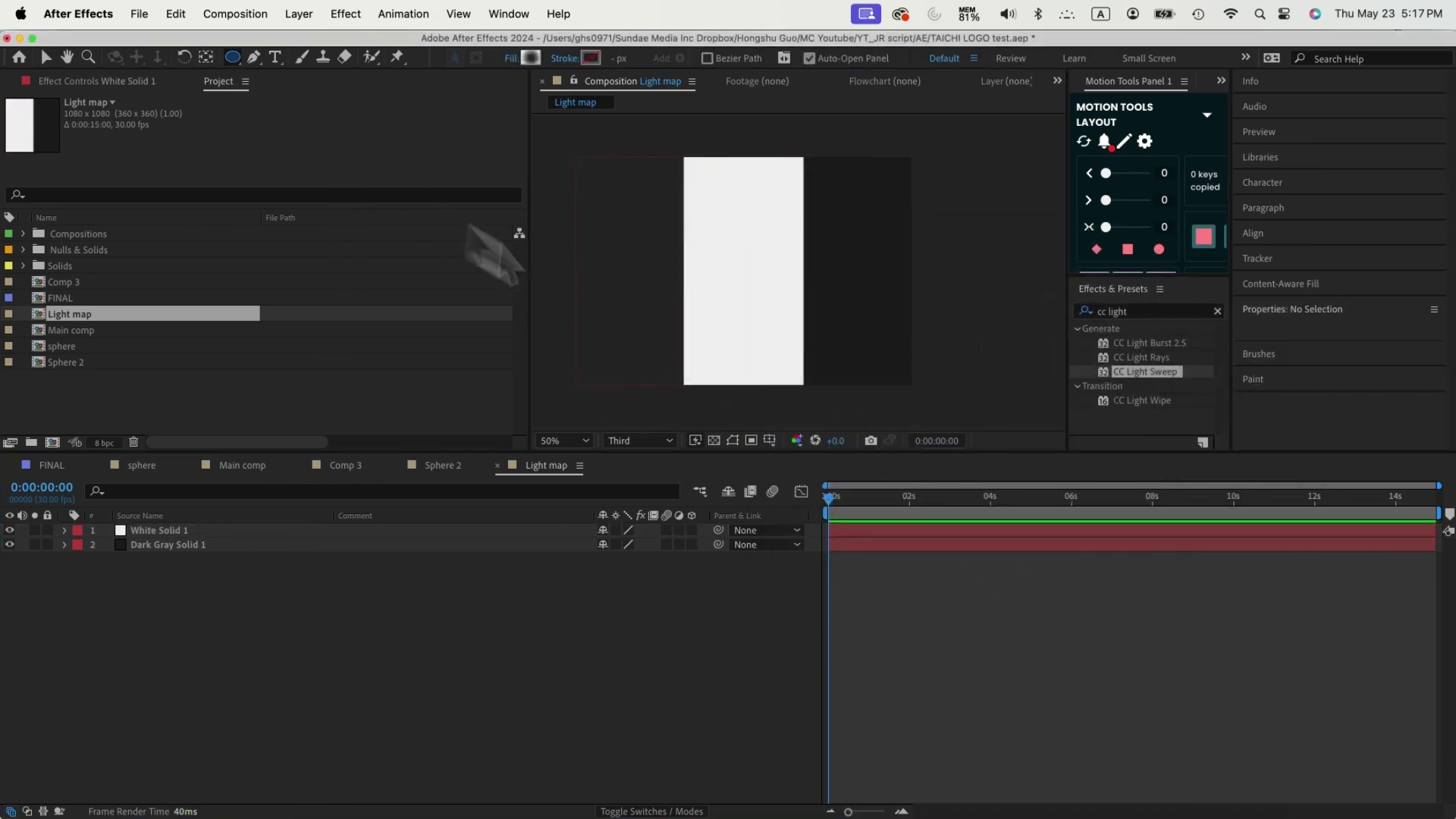
{"action": "left_click_drag", "start_coordinate": [240, 66], "coordinate": [303, 55]}
{"action": "left_click_drag", "start_coordinate": [714, 212], "coordinate": [772, 347]}
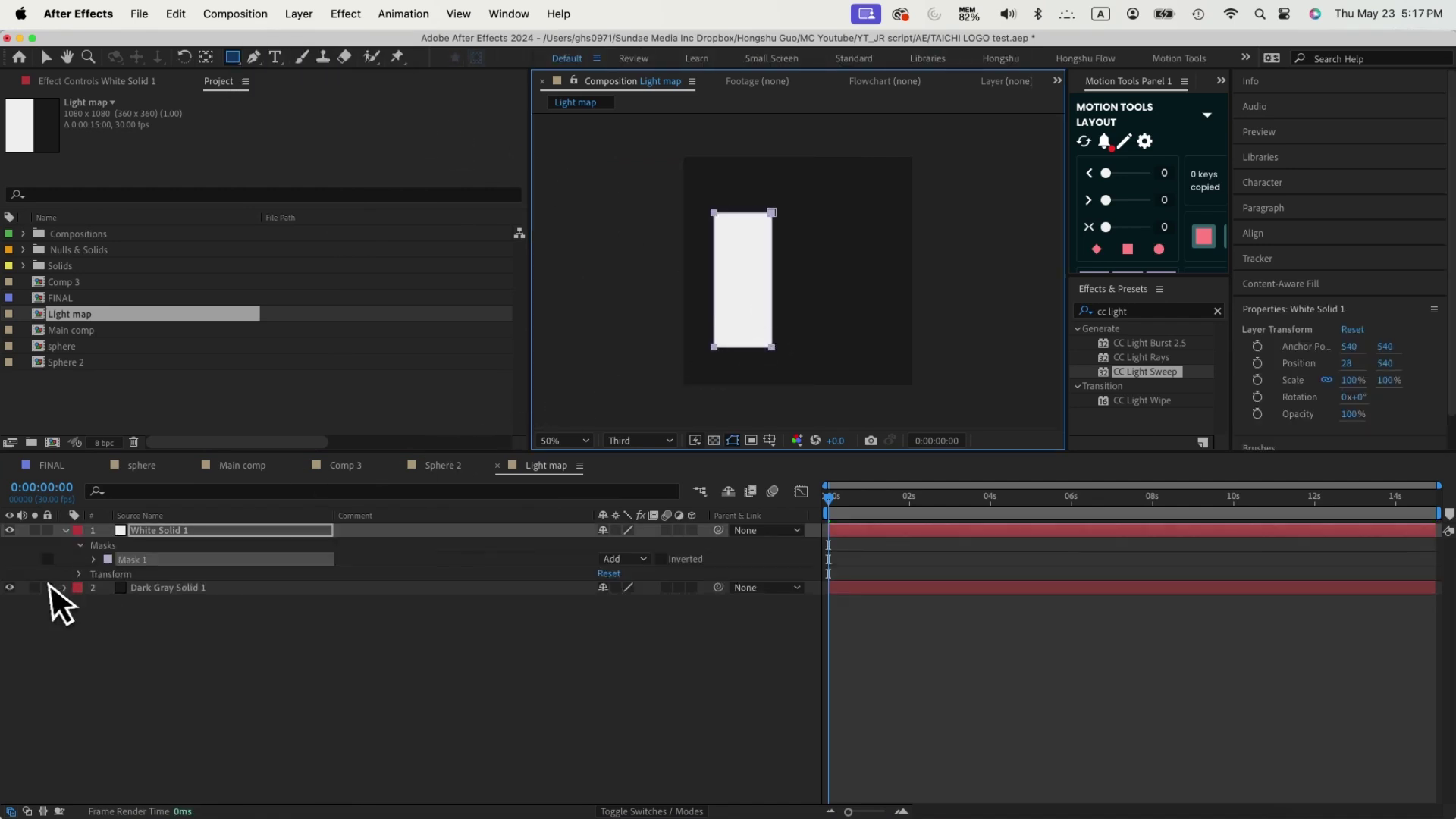
- Set the mask to Add mode, inverted, with a heavy feather of about 437 px
{"action": "left_click", "coordinate": [94, 560]}
{"action": "left_click", "coordinate": [642, 561]}
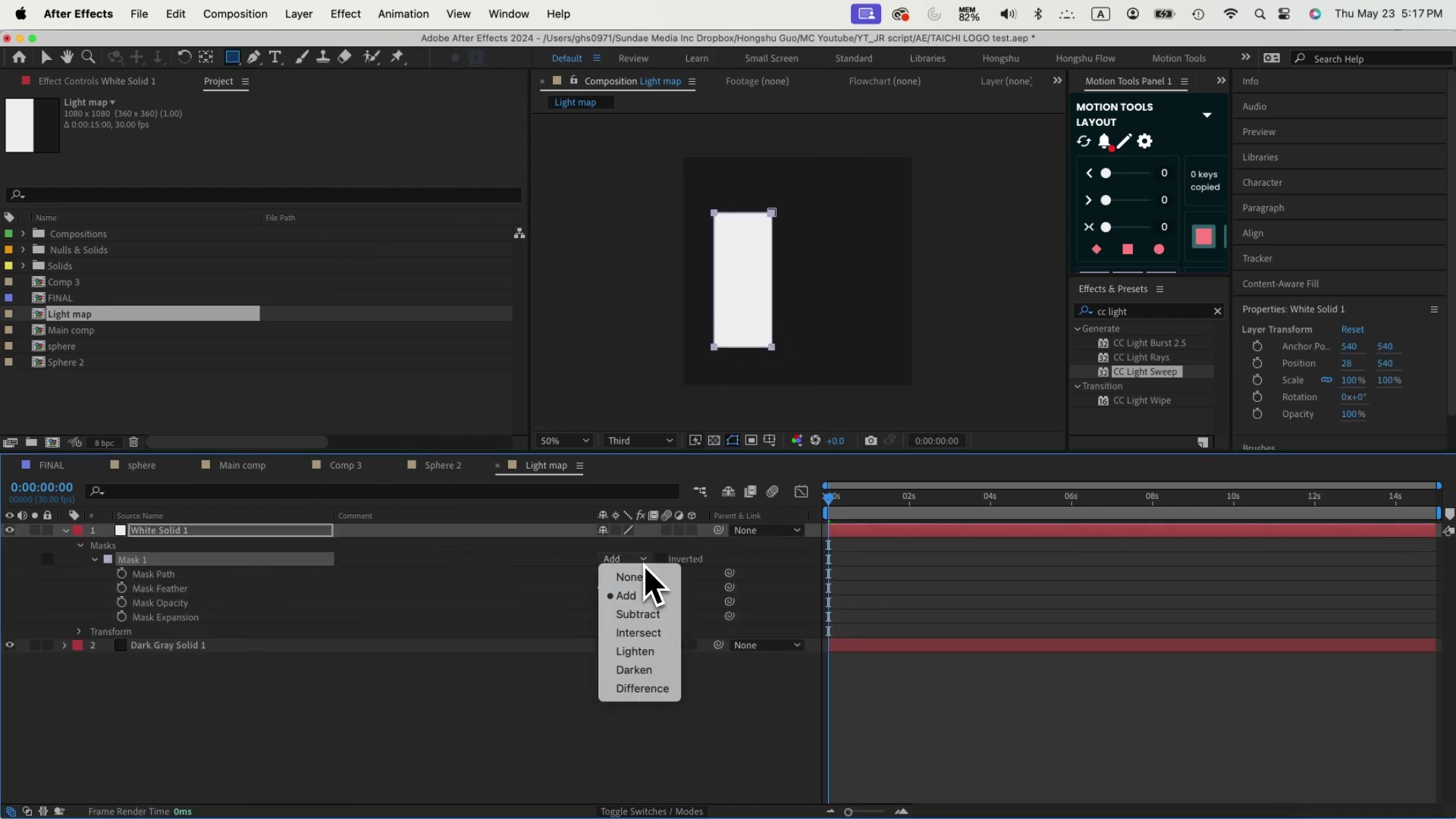
{"action": "left_click", "coordinate": [646, 615]}
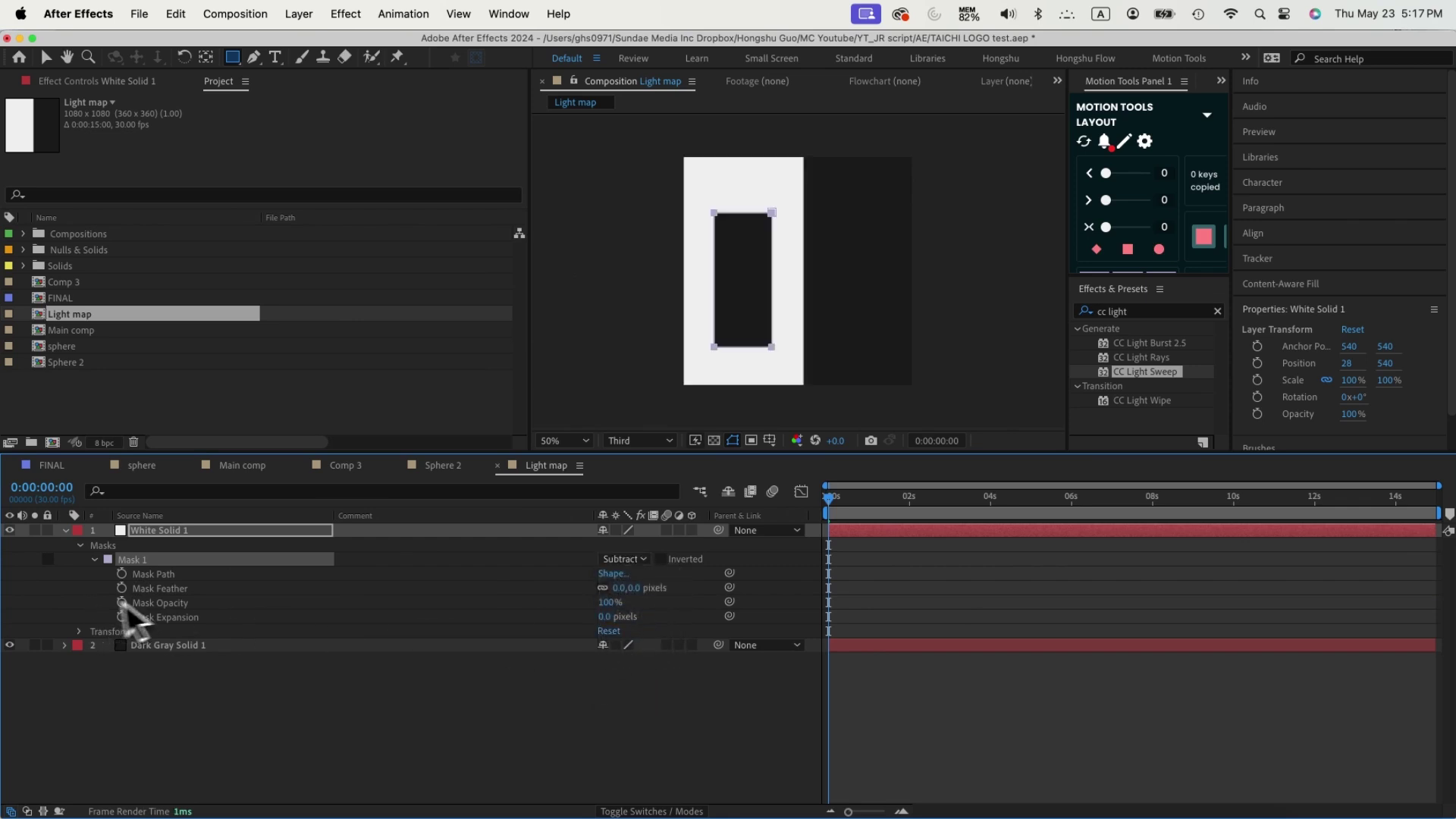
{"action": "left_click_drag", "start_coordinate": [627, 589], "coordinate": [719, 589]}
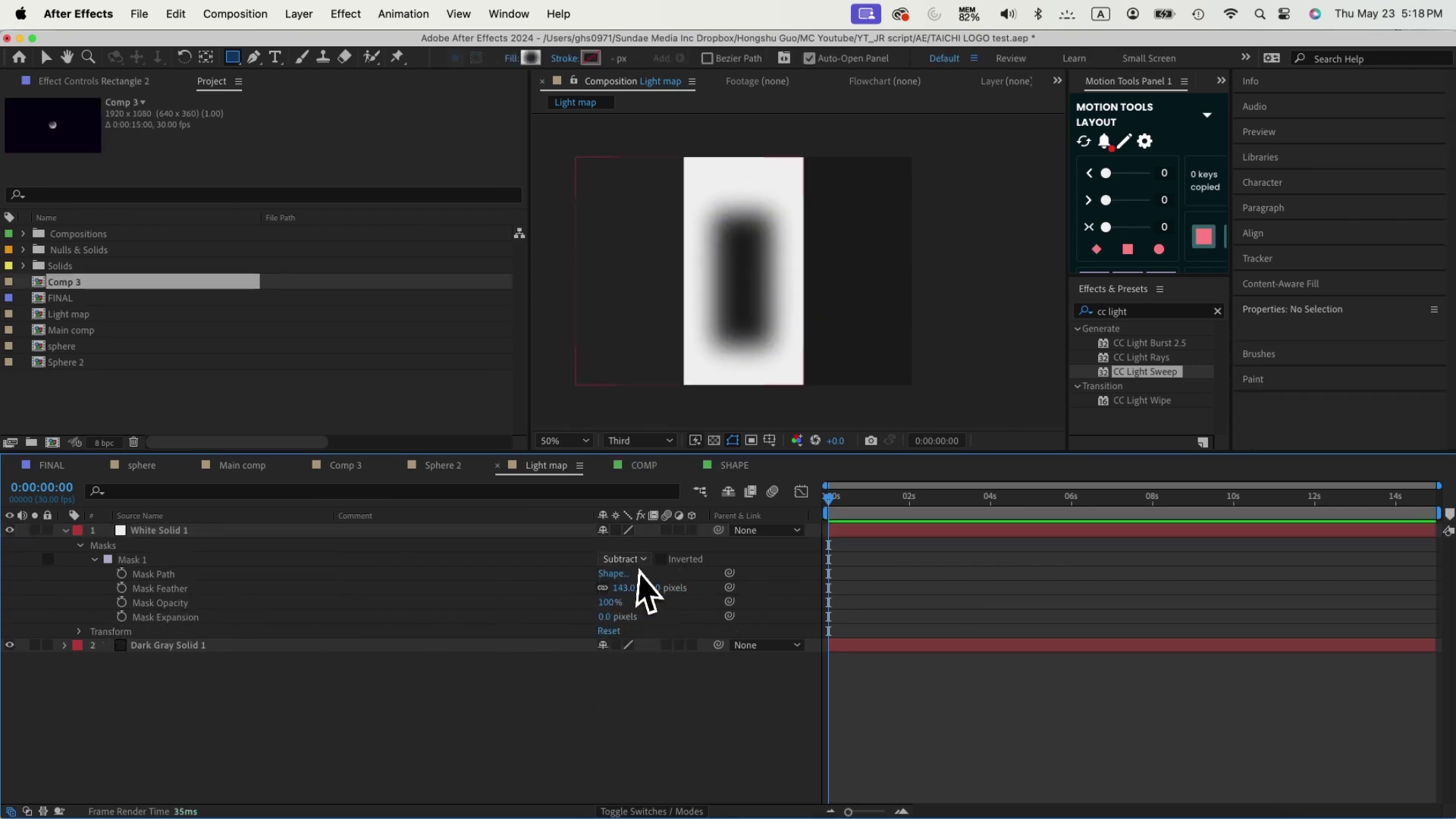
{"action": "left_click", "coordinate": [634, 562]}
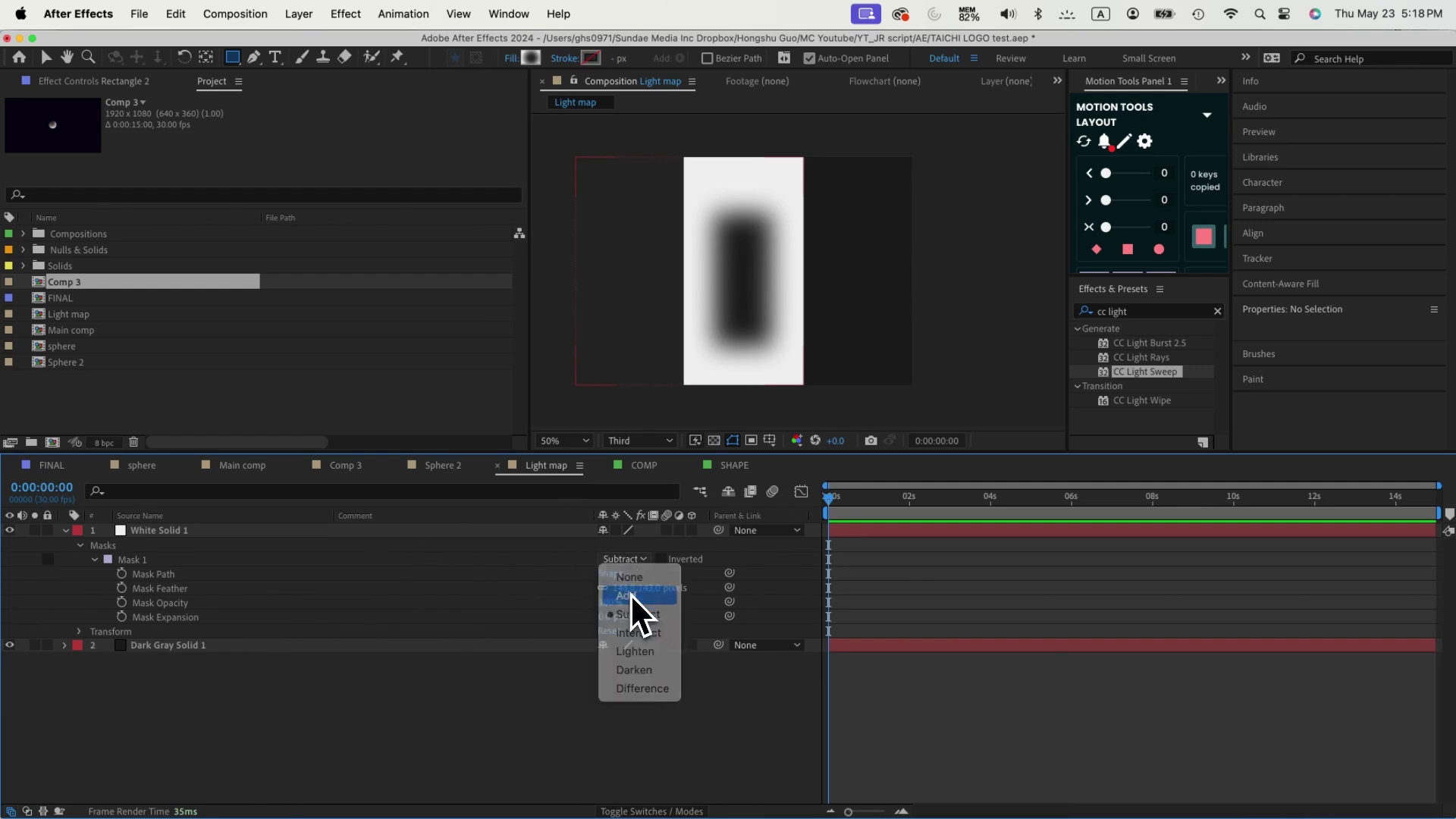
{"action": "left_click", "coordinate": [631, 593]}
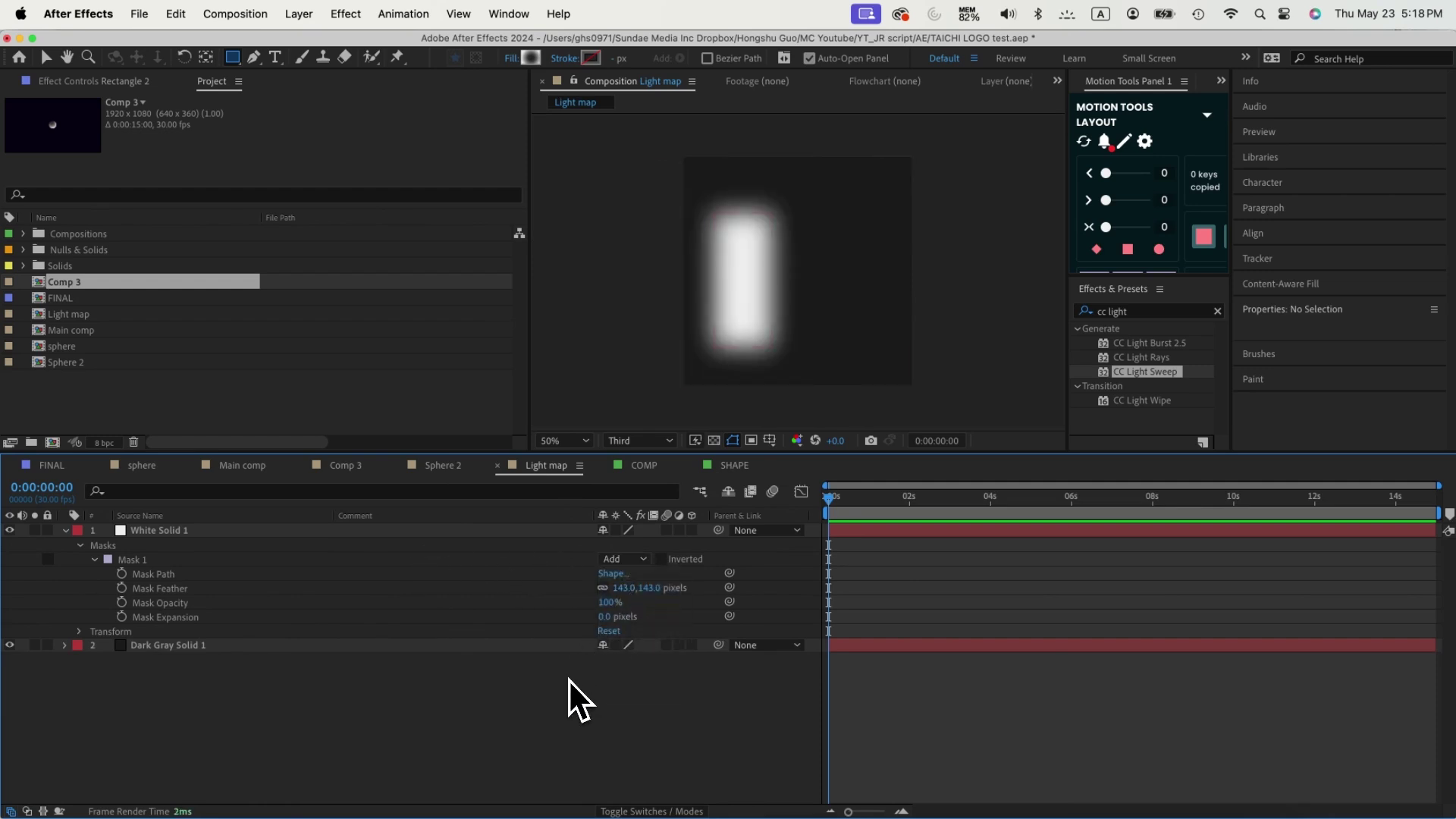
{"action": "left_click_drag", "start_coordinate": [623, 589], "coordinate": [872, 596]}
{"action": "left_click", "coordinate": [661, 559]}
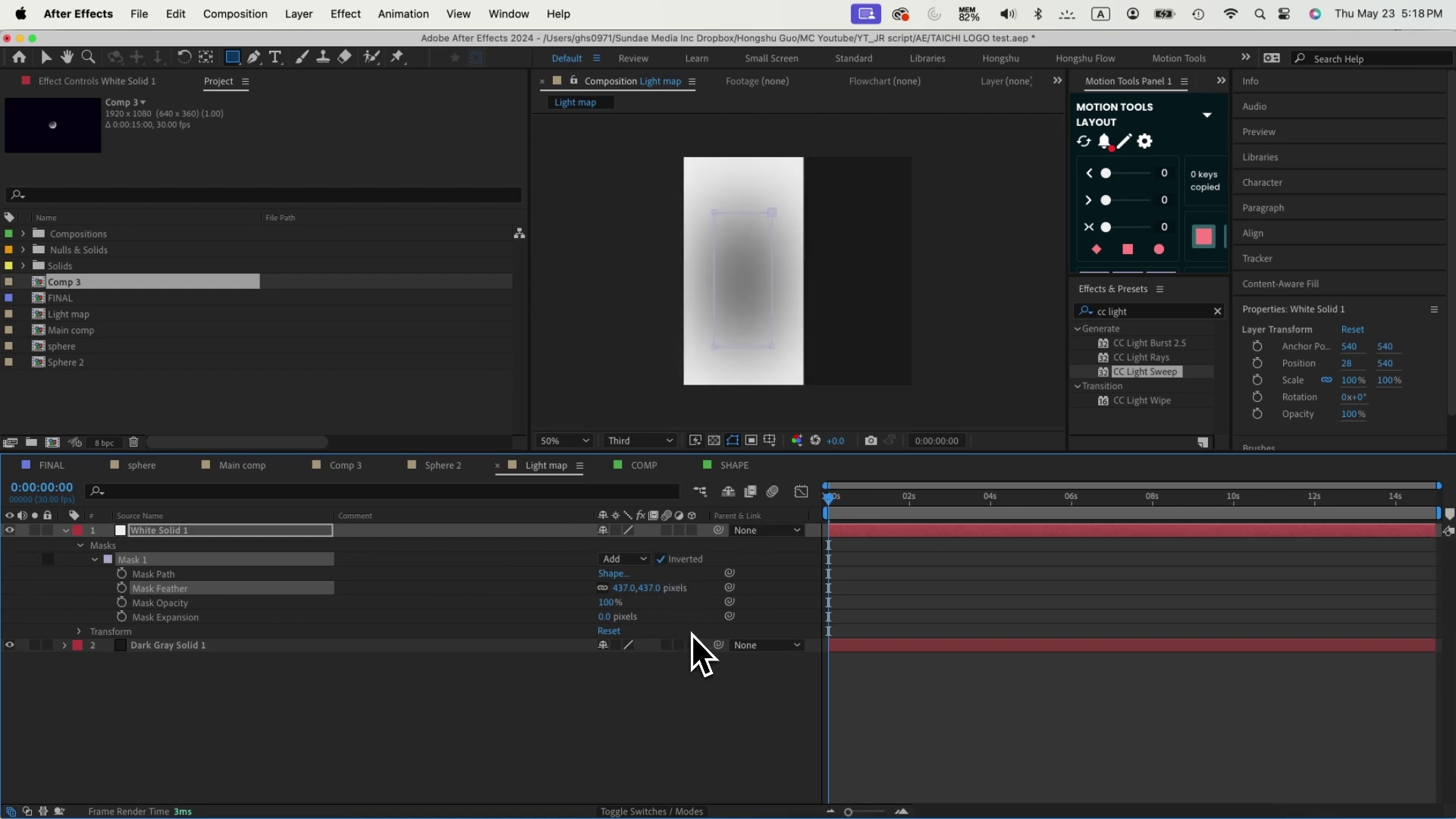
{"action": "left_click_drag", "start_coordinate": [829, 498], "coordinate": [840, 499]}
{"action": "left_click", "coordinate": [286, 737]}
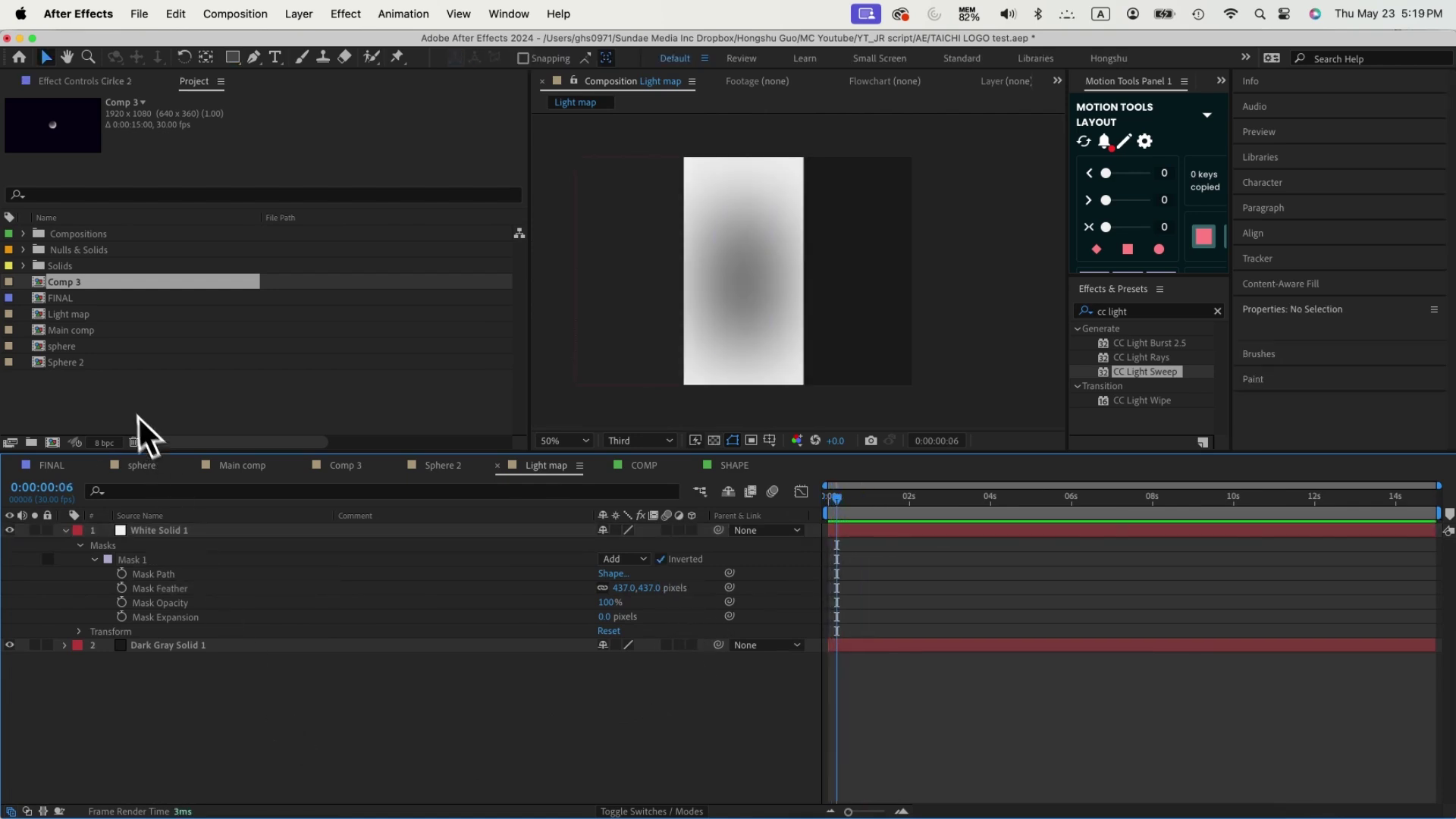
- Draw a rectangle over the comp's right half with a black-to-light-gray gradient, light stop at 74.7%
{"action": "key", "text": "q"}
{"action": "left_click_drag", "start_coordinate": [802, 149], "coordinate": [935, 394]}
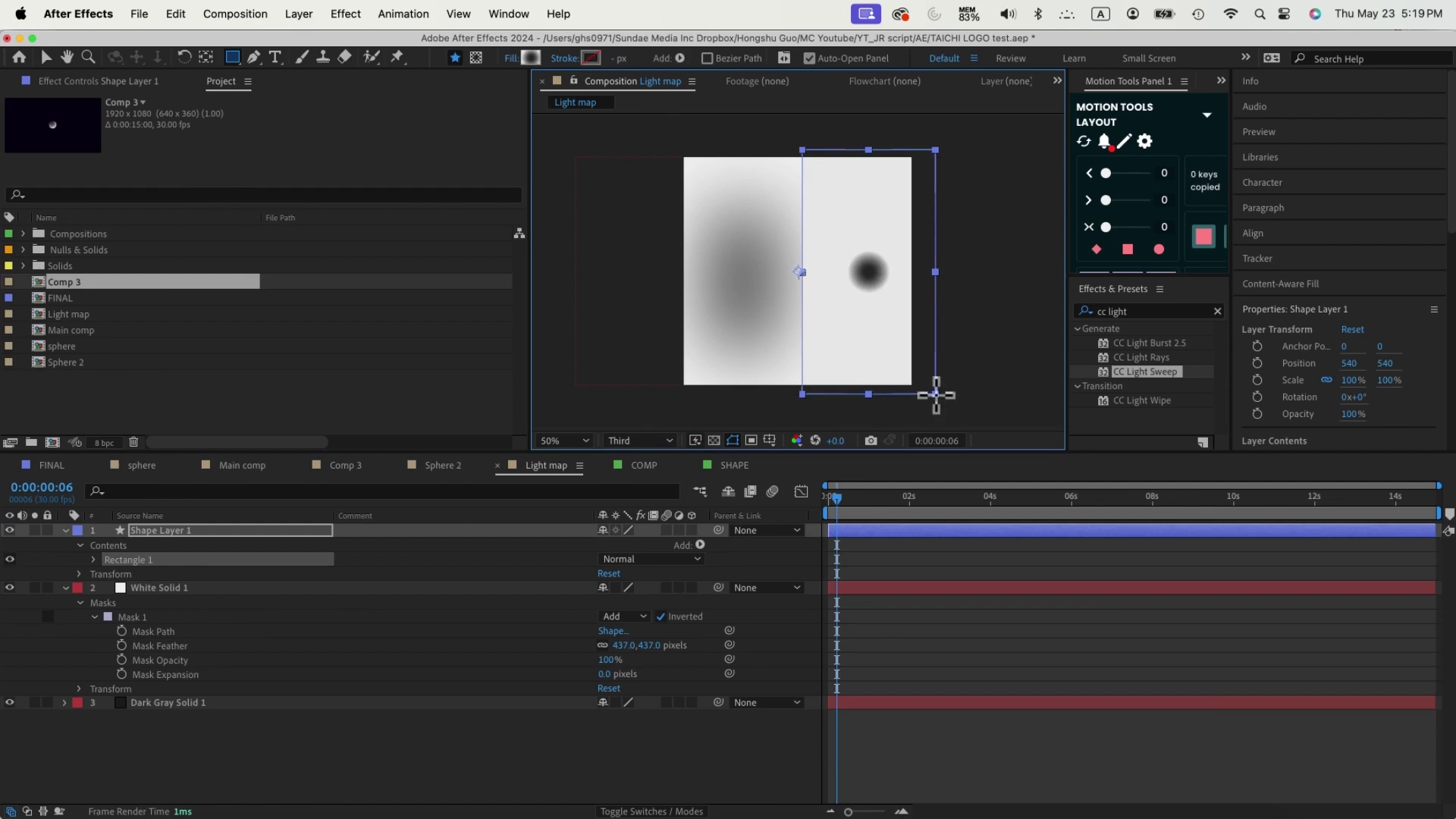
{"action": "left_click", "coordinate": [532, 59]}
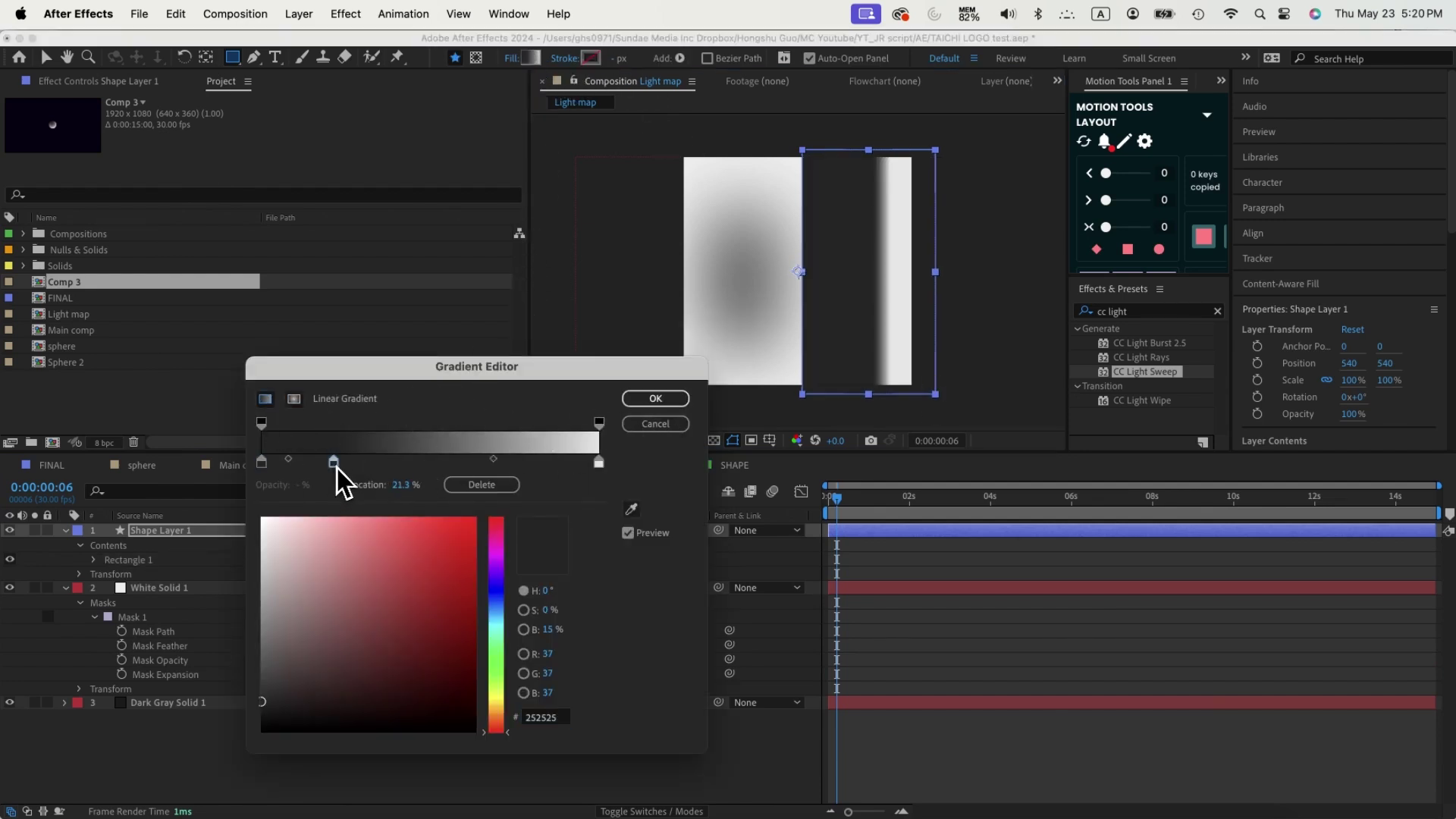
{"action": "left_click", "coordinate": [539, 461]}
{"action": "left_click", "coordinate": [261, 461]}
{"action": "left_click_drag", "start_coordinate": [264, 659], "coordinate": [241, 747]}
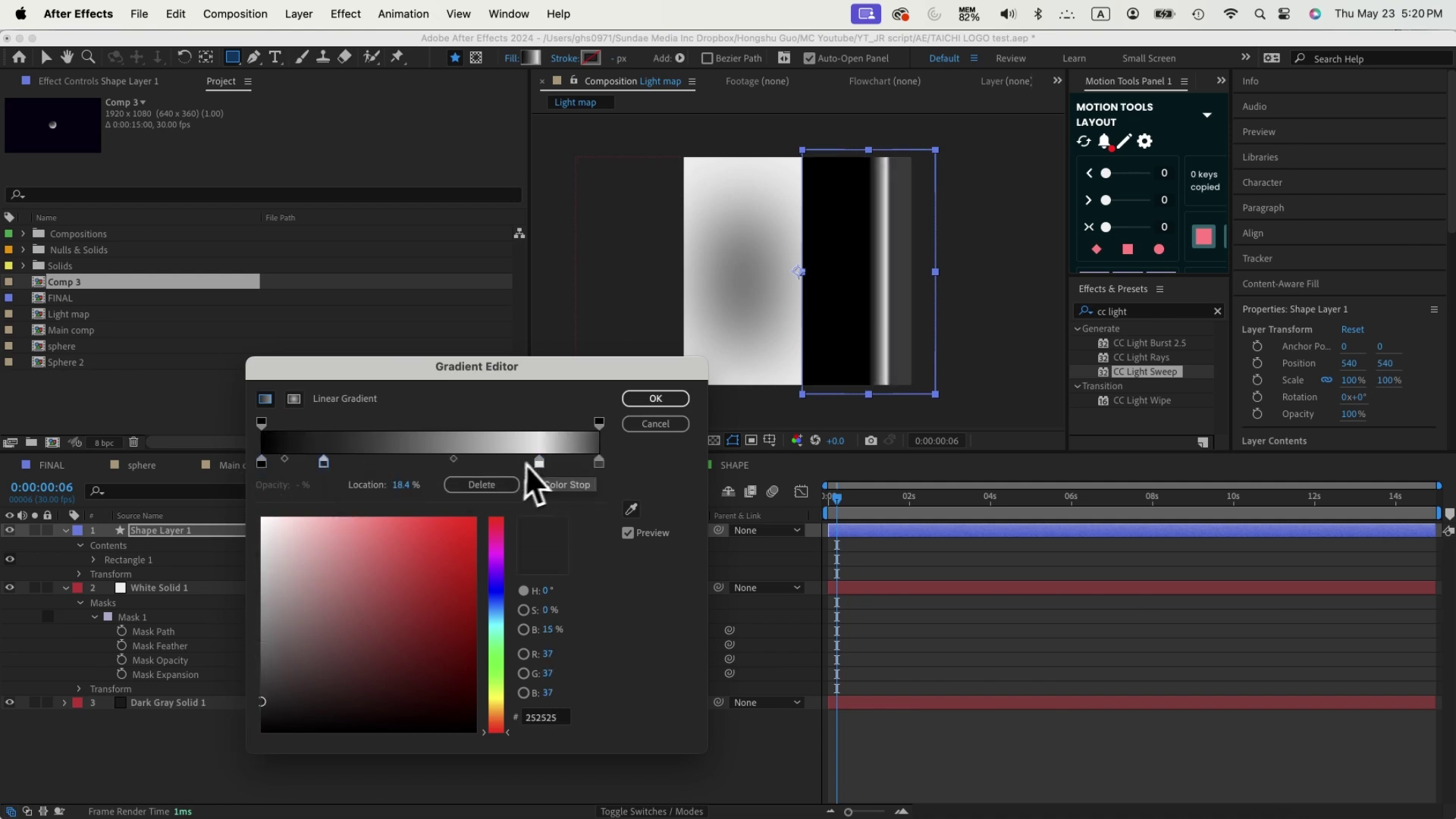
{"action": "left_click_drag", "start_coordinate": [537, 462], "coordinate": [512, 463]}
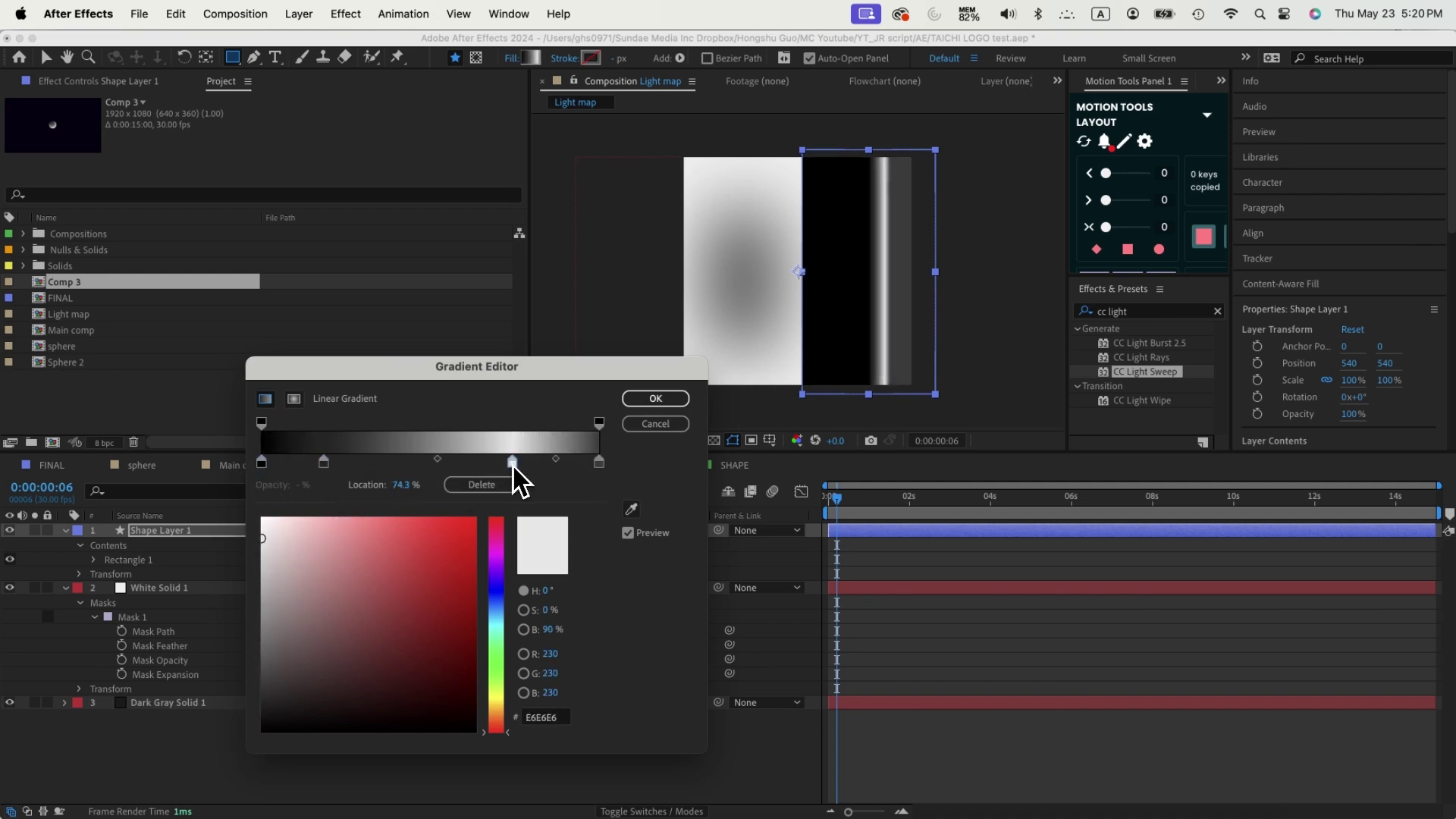
{"action": "left_click", "coordinate": [654, 400]}
- Drag the rectangle's gradient end handle further right
{"action": "key", "text": "v"}
{"action": "key", "text": "Home"}
{"action": "left_click_drag", "start_coordinate": [890, 271], "coordinate": [914, 272]}
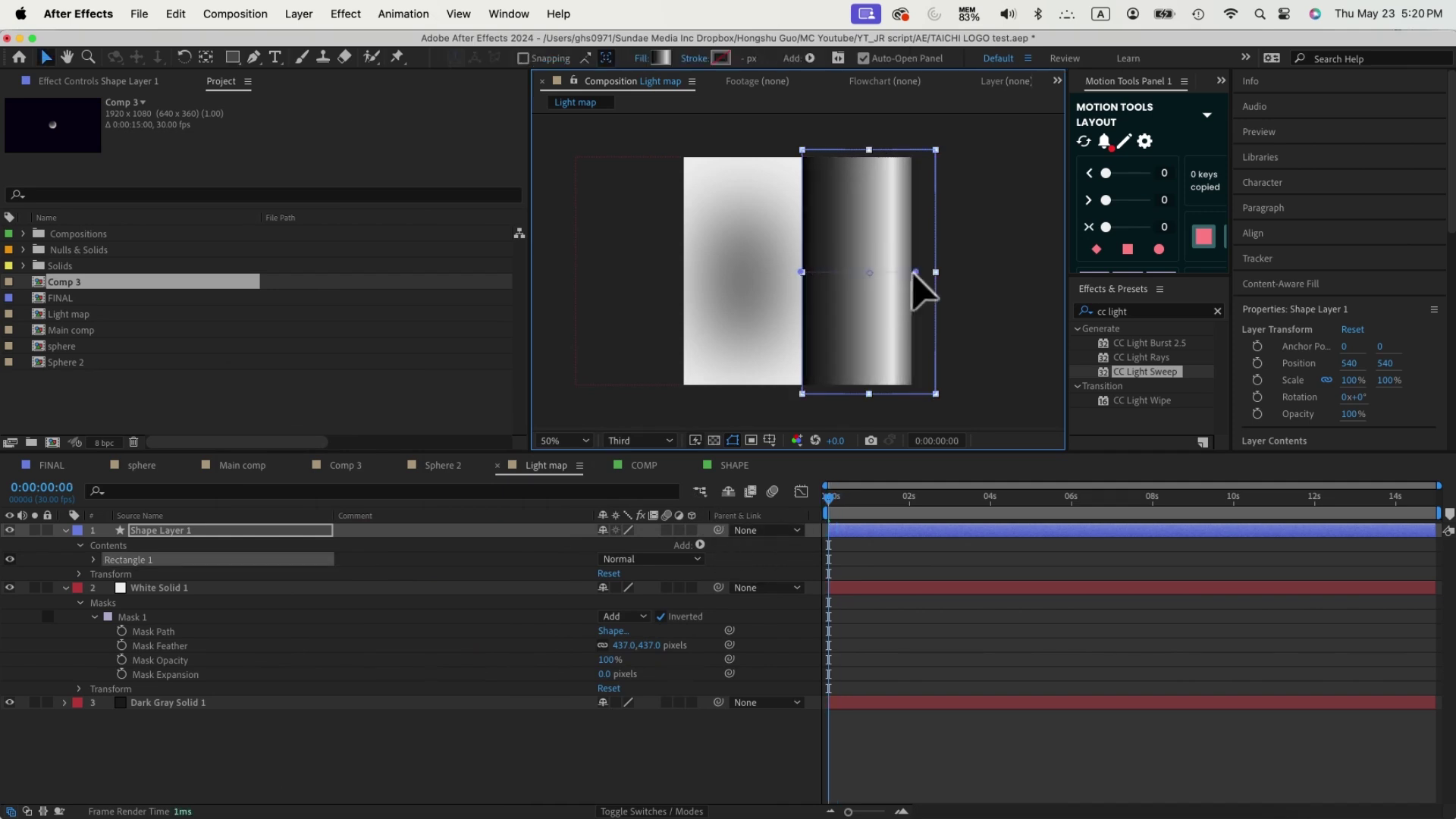
- Keyframe the gradient Start and End Points, sliding the Start Point right at 1 second
{"action": "left_click", "coordinate": [94, 560]}
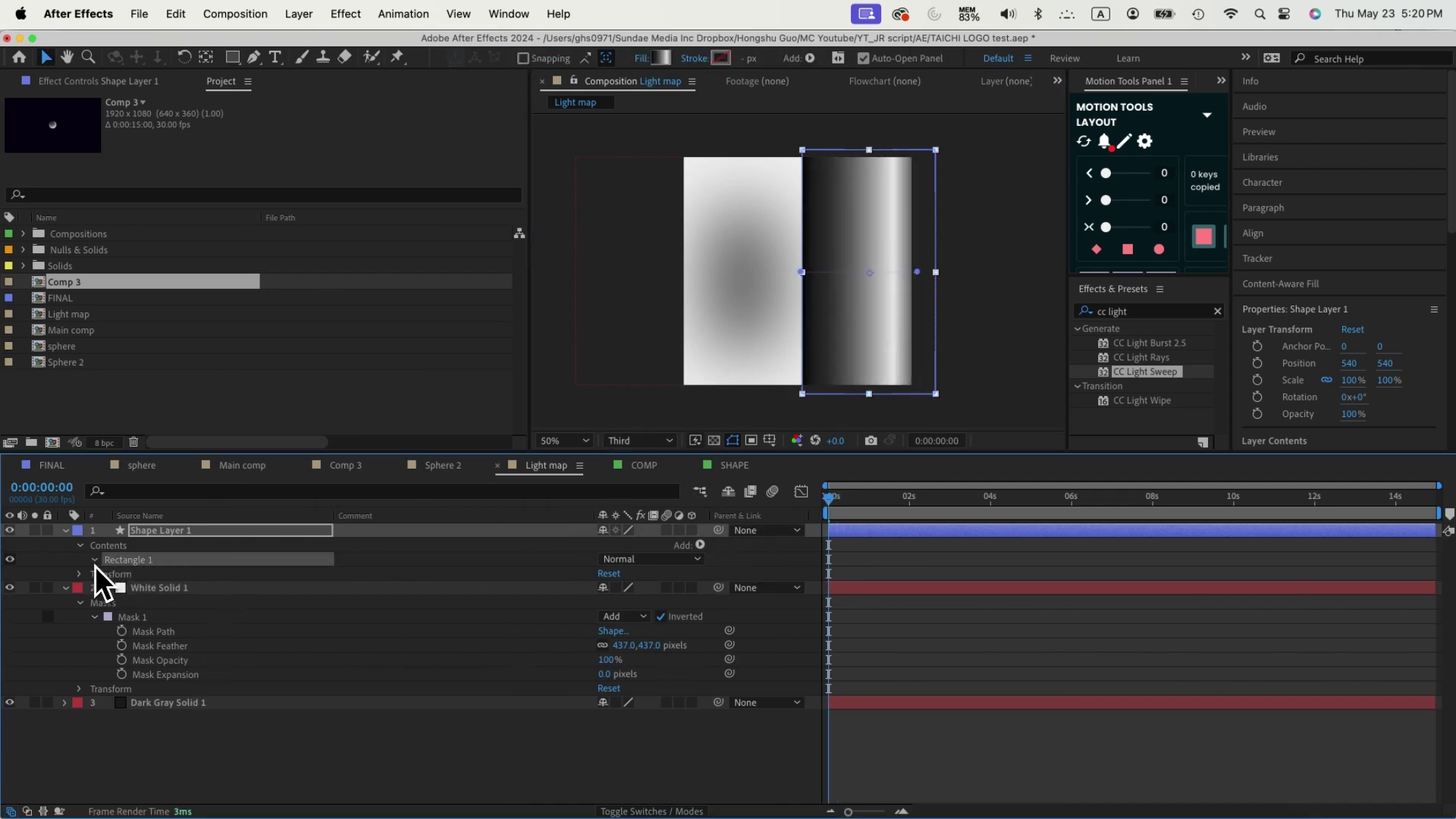
{"action": "left_click", "coordinate": [148, 660], "text": "shift"}
{"action": "left_click", "coordinate": [135, 674]}
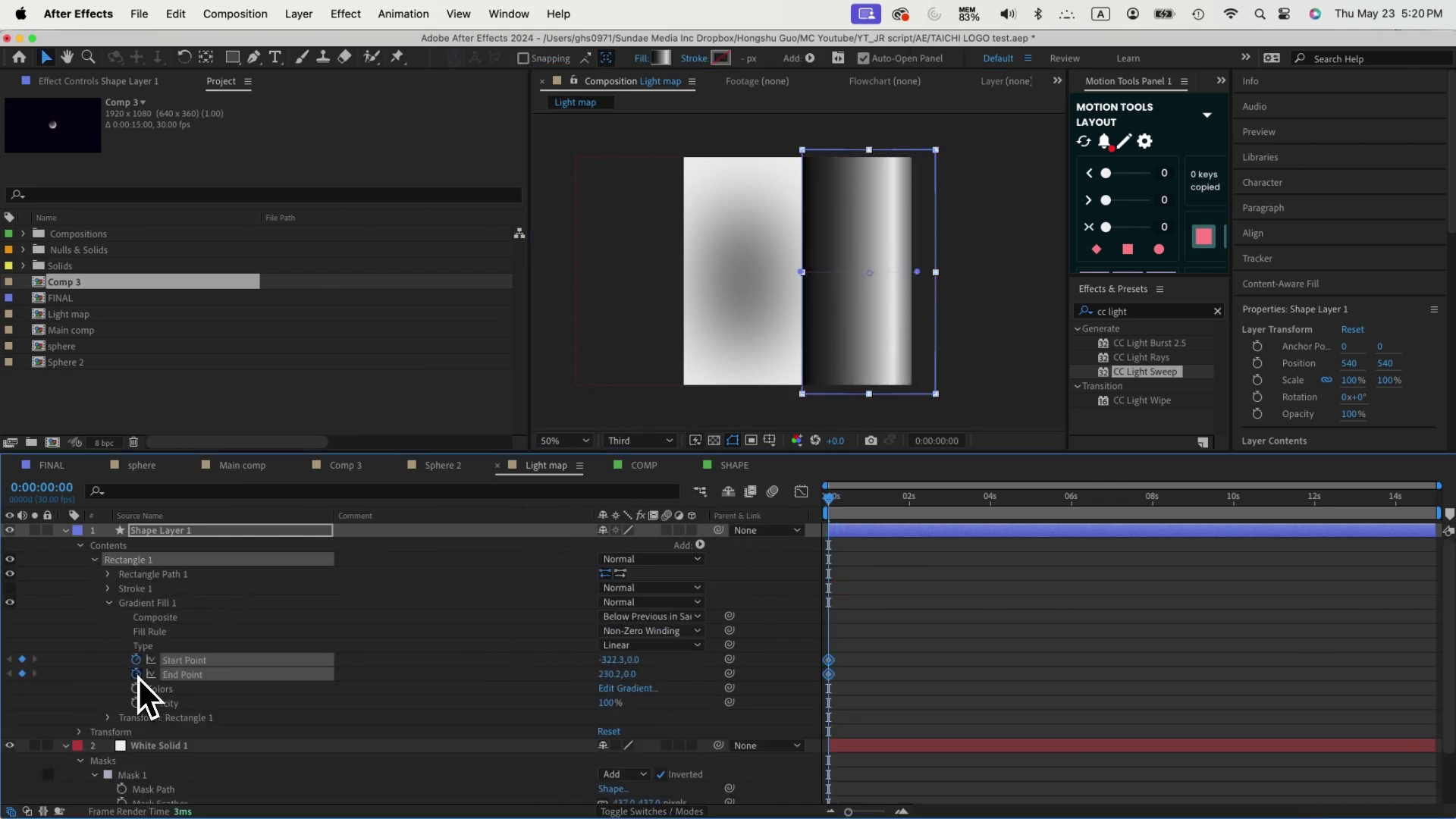
{"action": "key", "text": "space"}
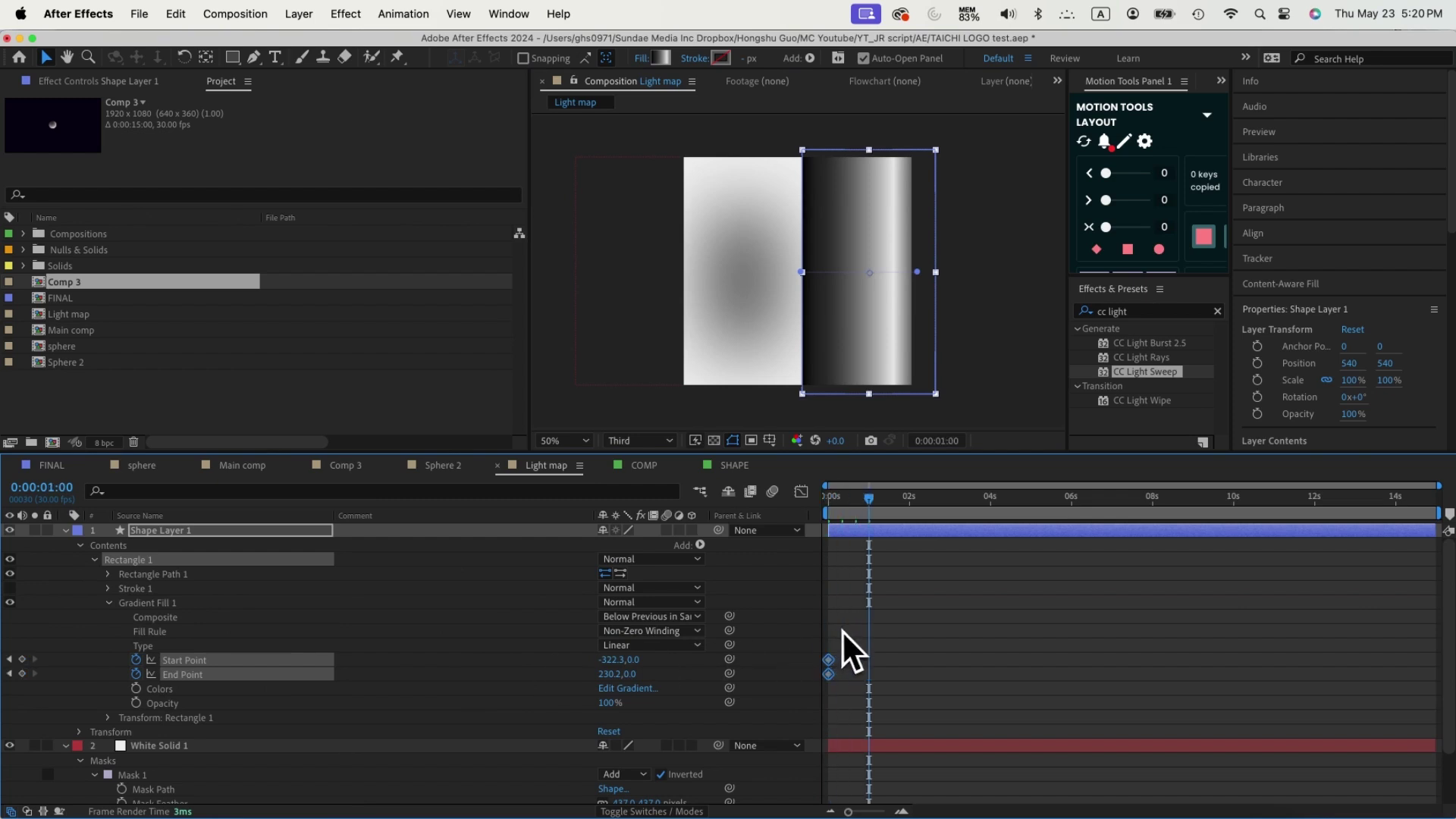
{"action": "left_click_drag", "start_coordinate": [802, 271], "coordinate": [956, 272]}
{"action": "key", "text": "space"}
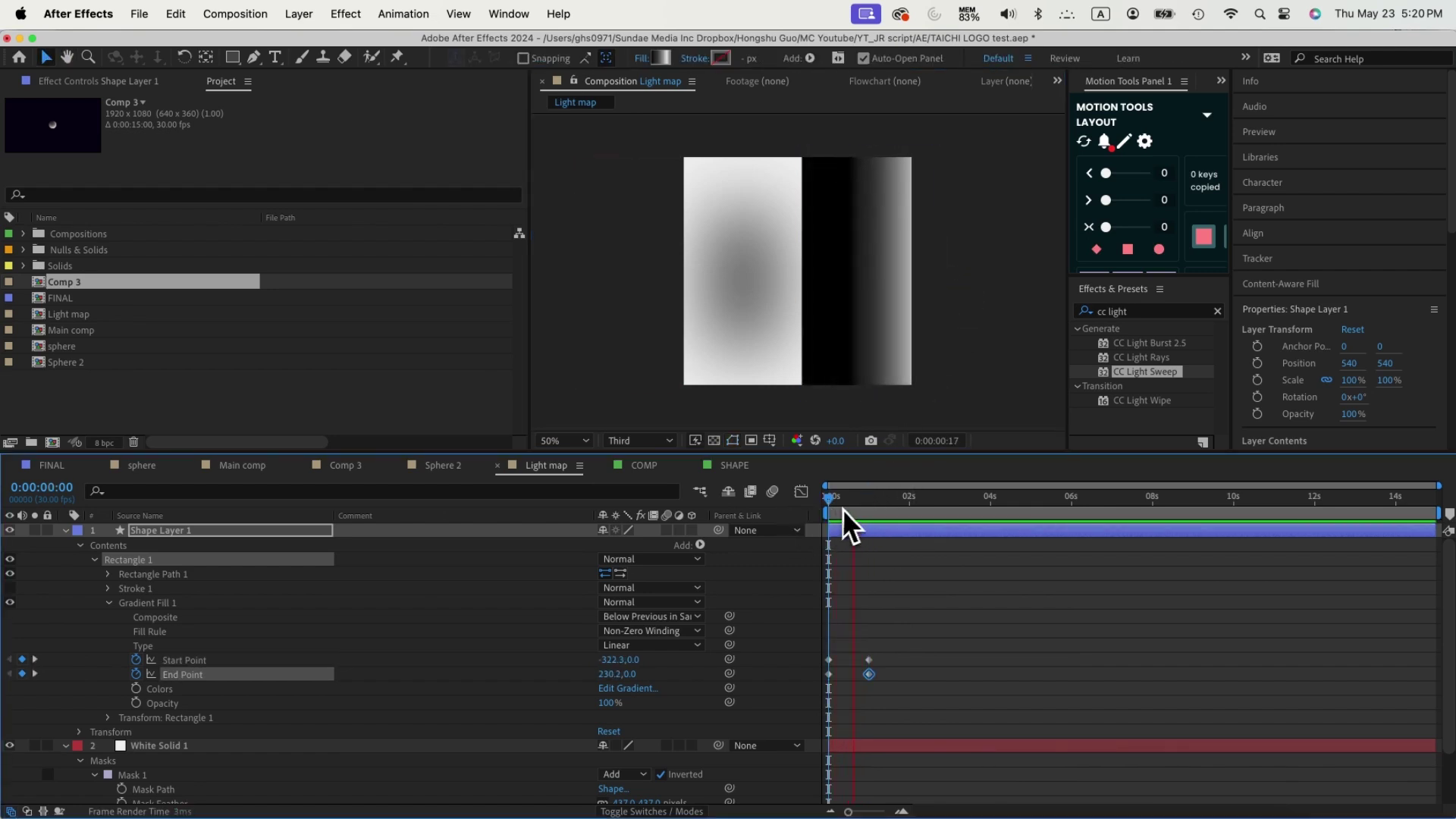
{"action": "key", "text": "space"}
- Apply Easy Ease to all four gradient keyframes
{"action": "left_click_drag", "start_coordinate": [789, 650], "coordinate": [878, 699]}
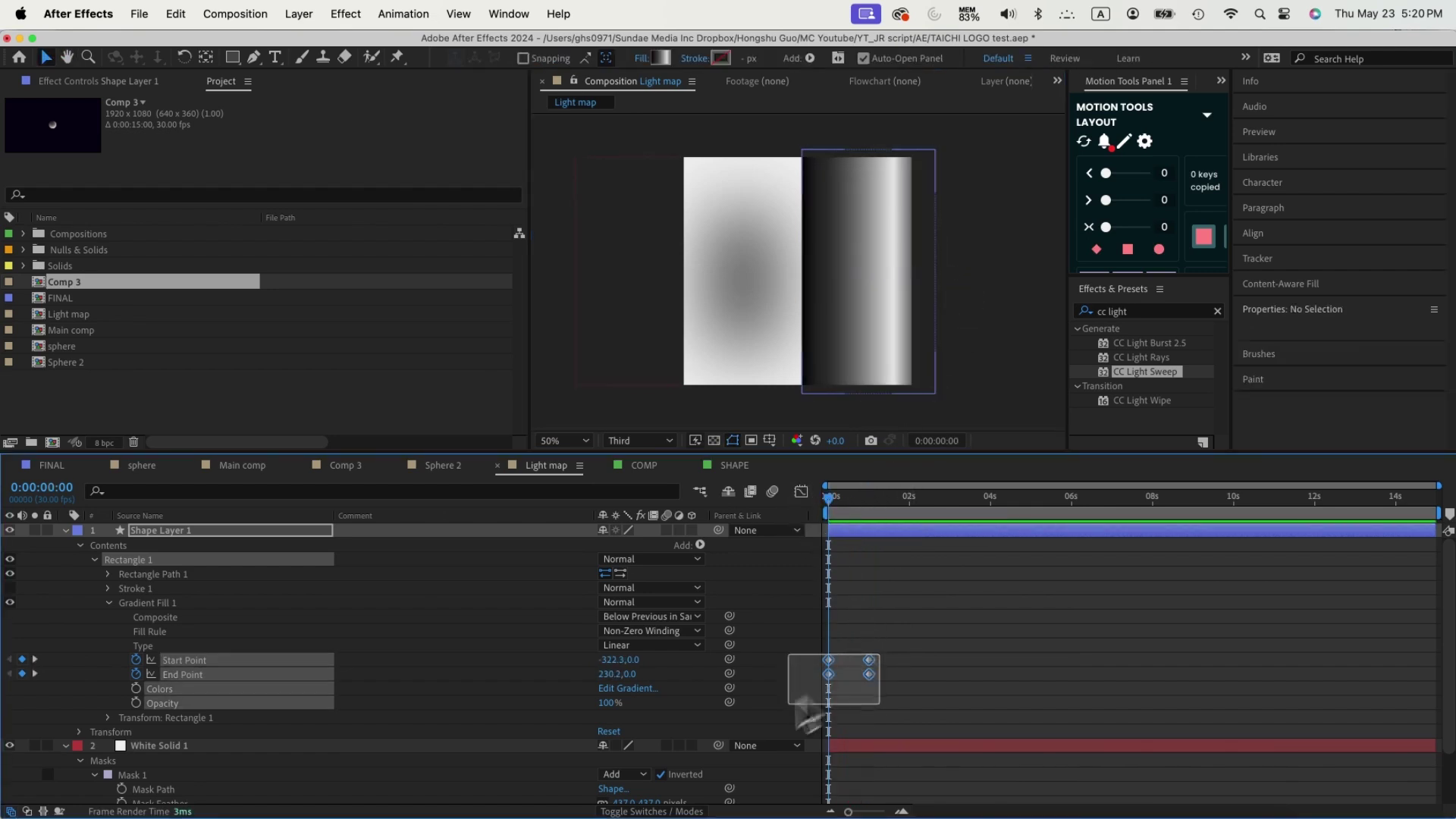
{"action": "right_click", "coordinate": [869, 674]}
{"action": "mouse_move", "coordinate": [986, 810]}
{"action": "left_click", "coordinate": [1100, 700]}
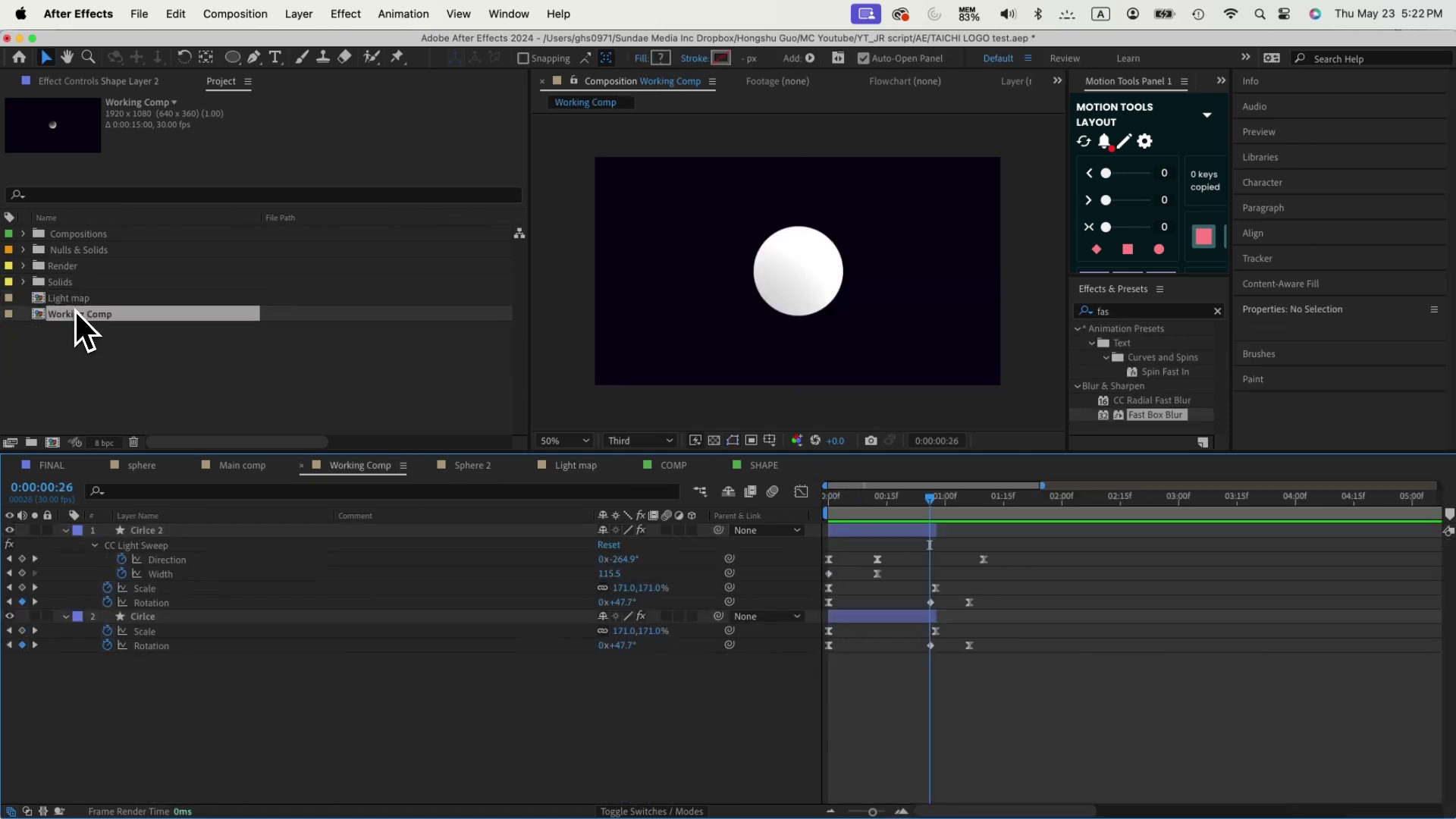
- Add Light map to the top of Working Comp starting near 1s and apply CC Sphere
{"action": "left_click_drag", "start_coordinate": [73, 299], "coordinate": [229, 530]}
{"action": "left_click_drag", "start_coordinate": [880, 531], "coordinate": [1013, 535]}
{"action": "left_click", "coordinate": [1107, 311]}
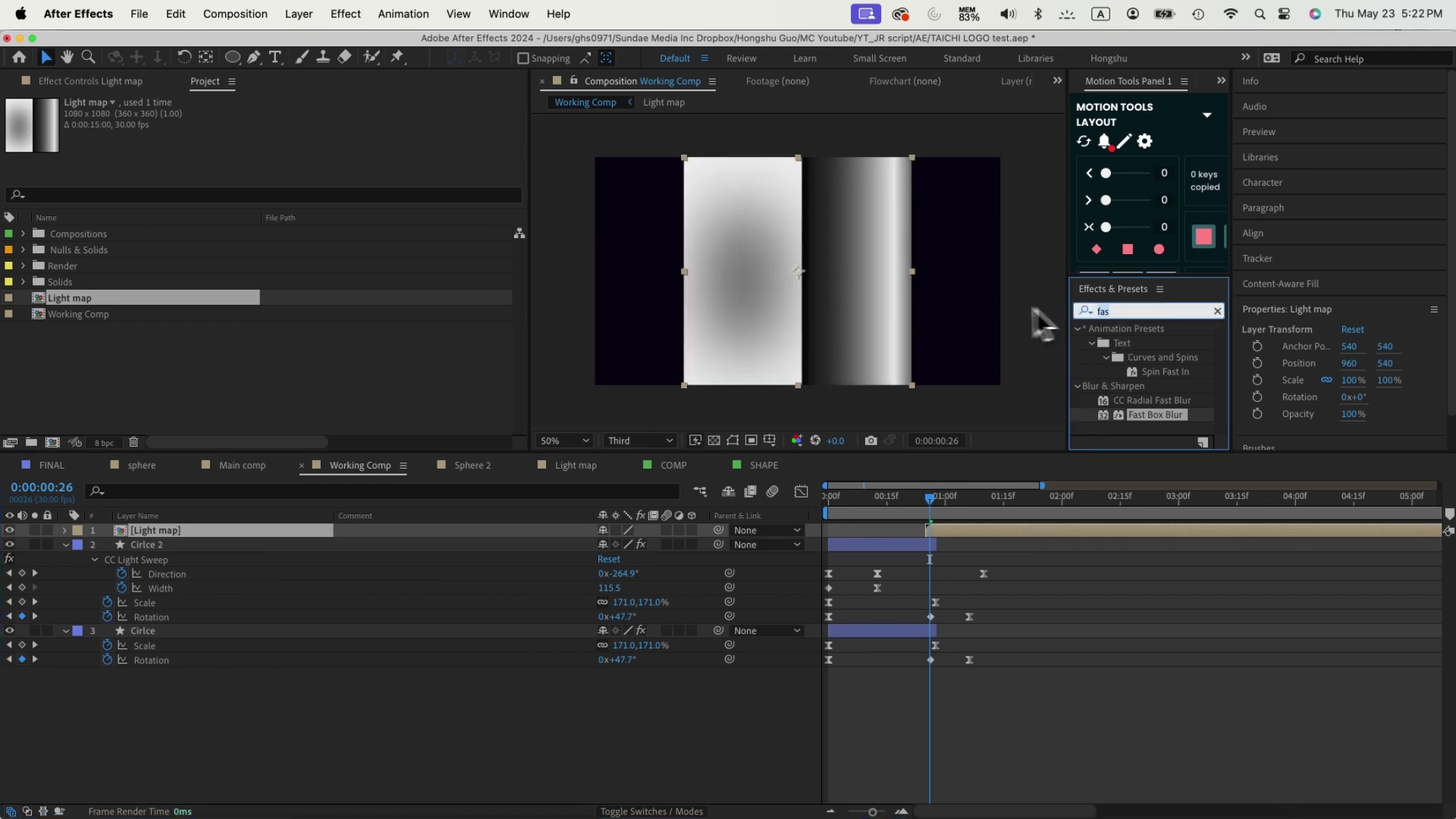
{"action": "type", "text": "cc"}
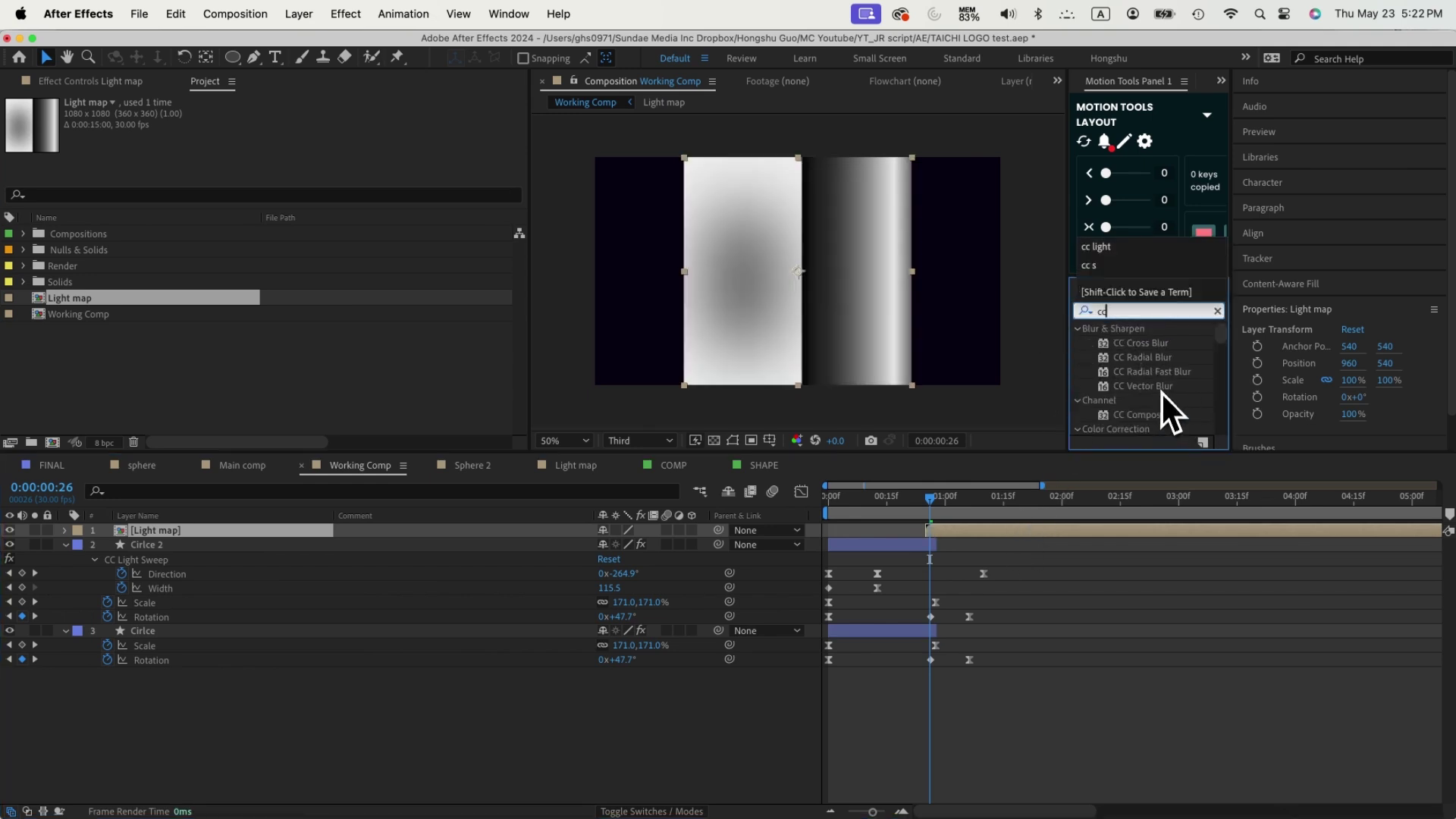
{"action": "type", "text": " s"}
{"action": "left_click_drag", "start_coordinate": [1135, 401], "coordinate": [628, 334]}
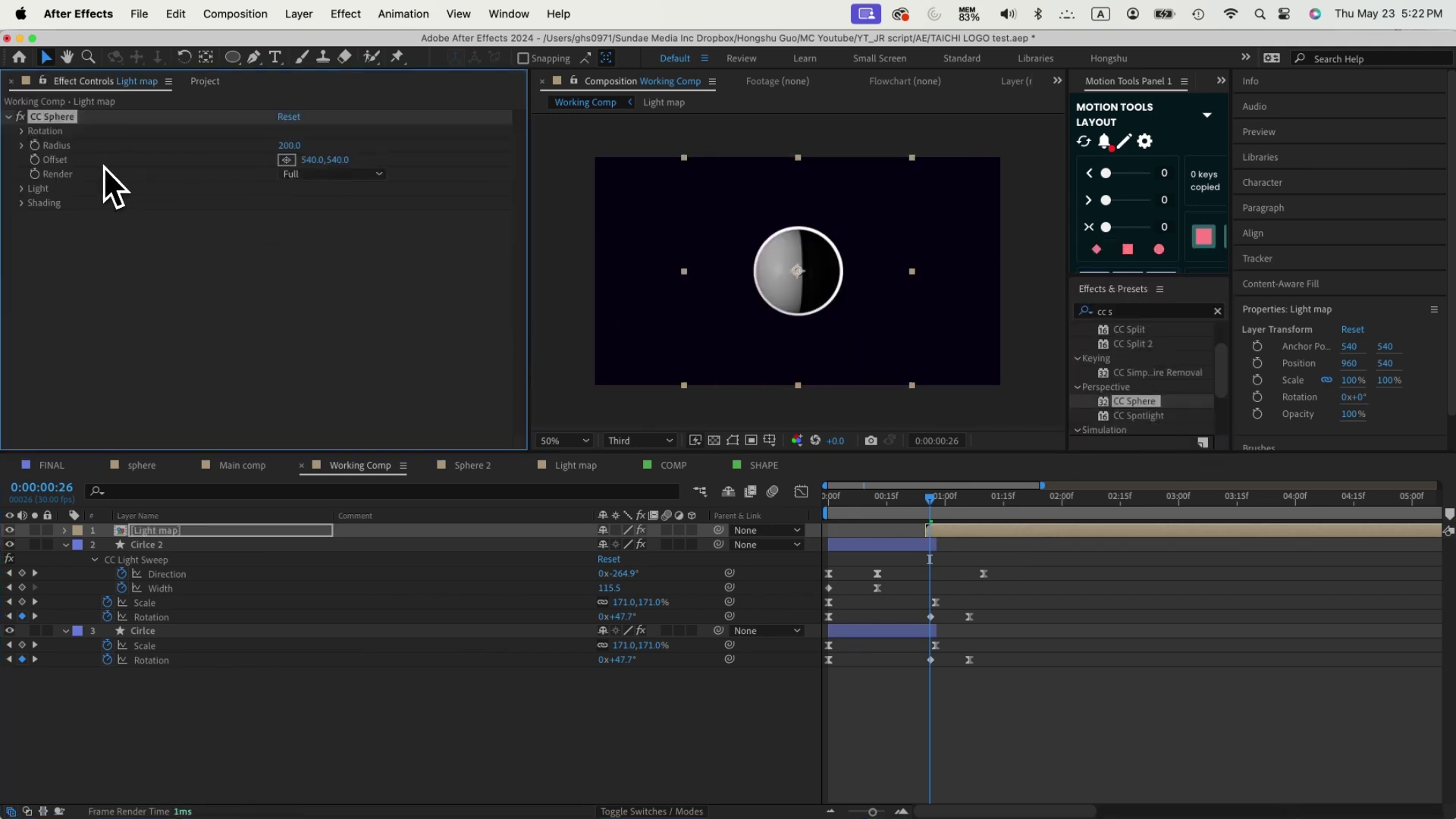
- Set CC Sphere Radius to 282, Light Intensity to 0 and Light Height to -98
{"action": "left_click_drag", "start_coordinate": [289, 145], "coordinate": [350, 146]}
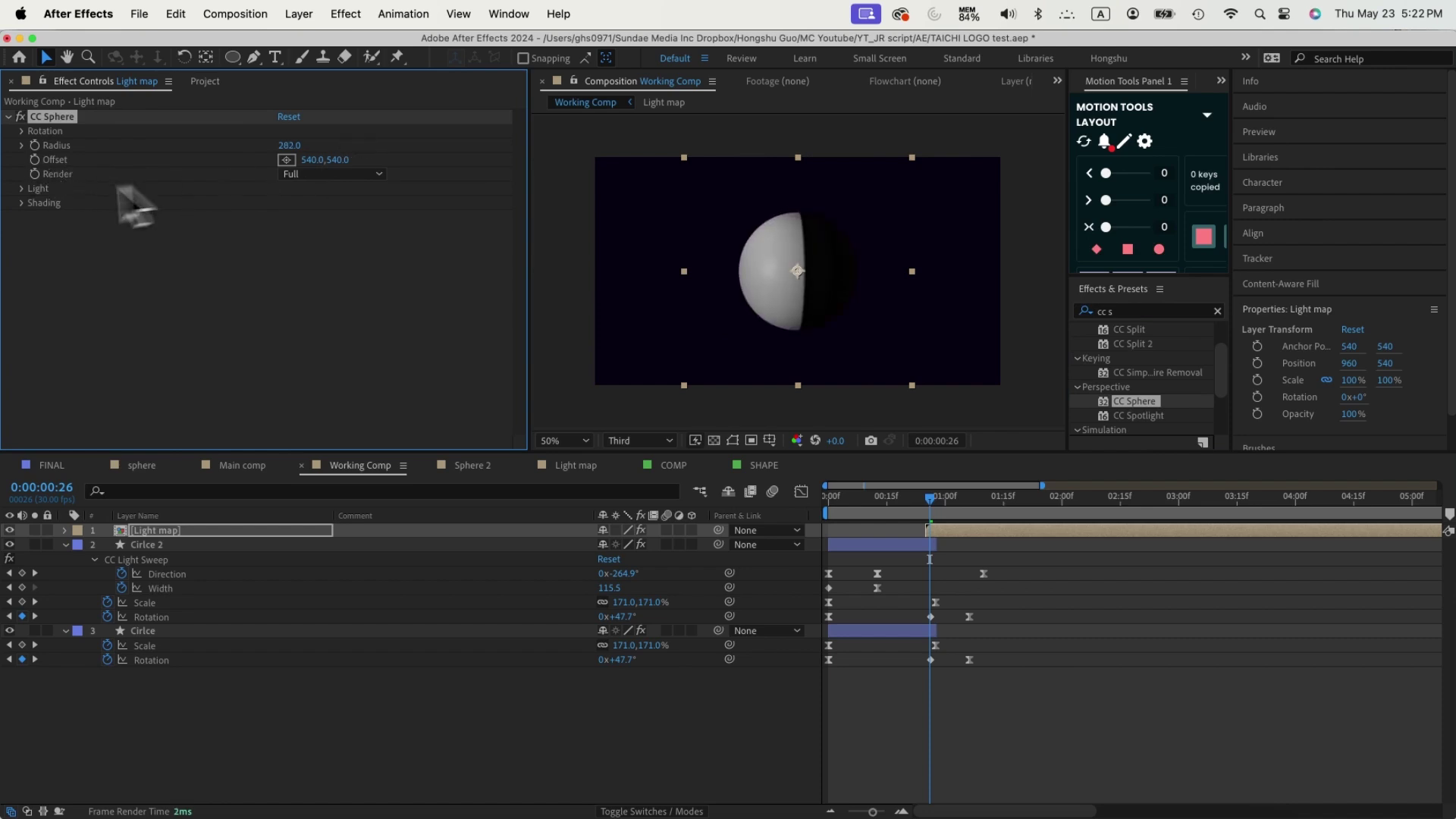
{"action": "left_click", "coordinate": [23, 189]}
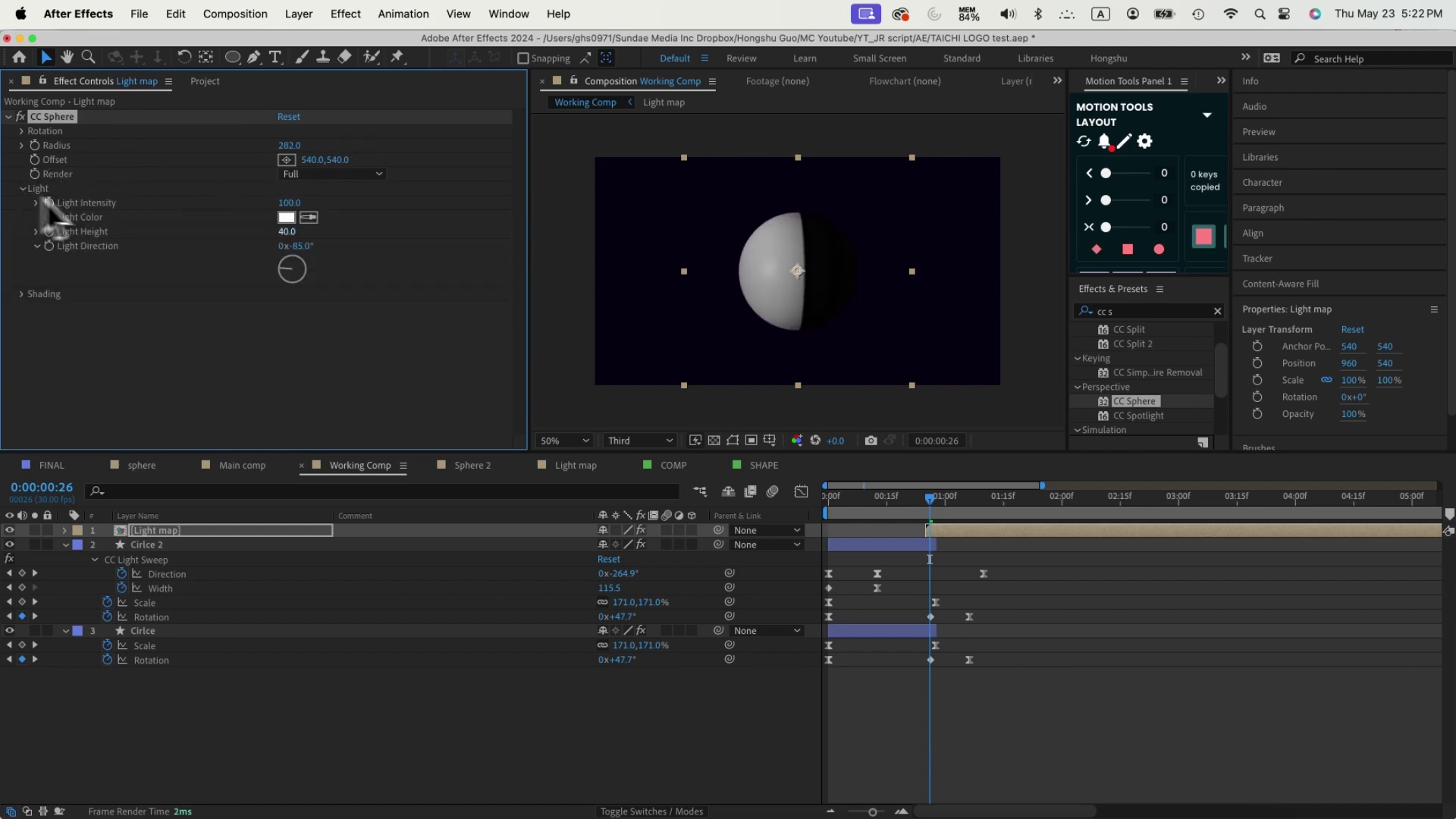
{"action": "left_click", "coordinate": [324, 300]}
{"action": "left_click_drag", "start_coordinate": [282, 232], "coordinate": [281, 252]}
- Set shading to Ambient 146, Diffuse 0, Specular 0 and Reflective 63
{"action": "left_click", "coordinate": [21, 295]}
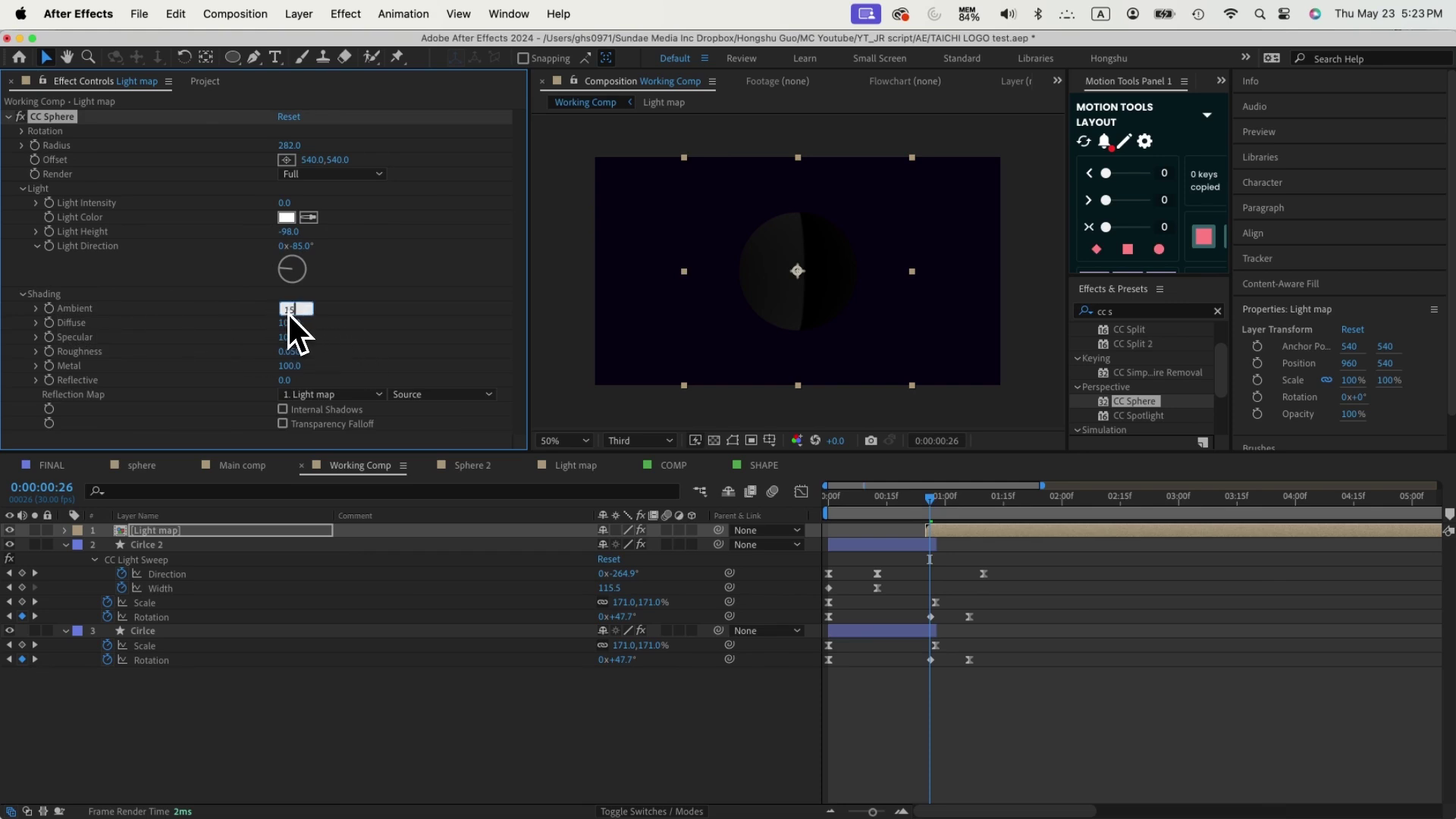
{"action": "type", "text": "200"}
{"action": "key", "text": "Return"}
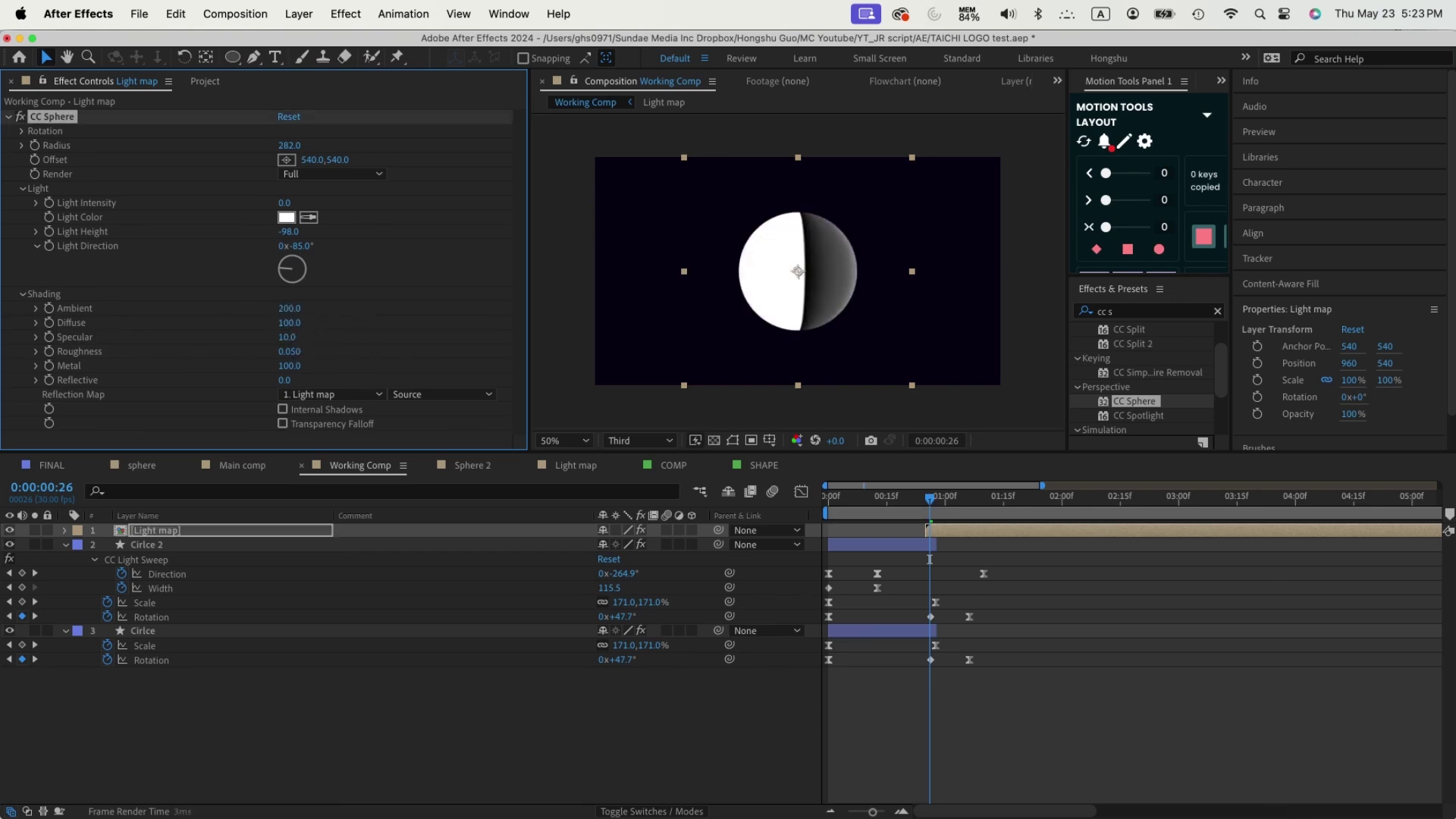
{"action": "left_click_drag", "start_coordinate": [290, 308], "coordinate": [320, 312]}
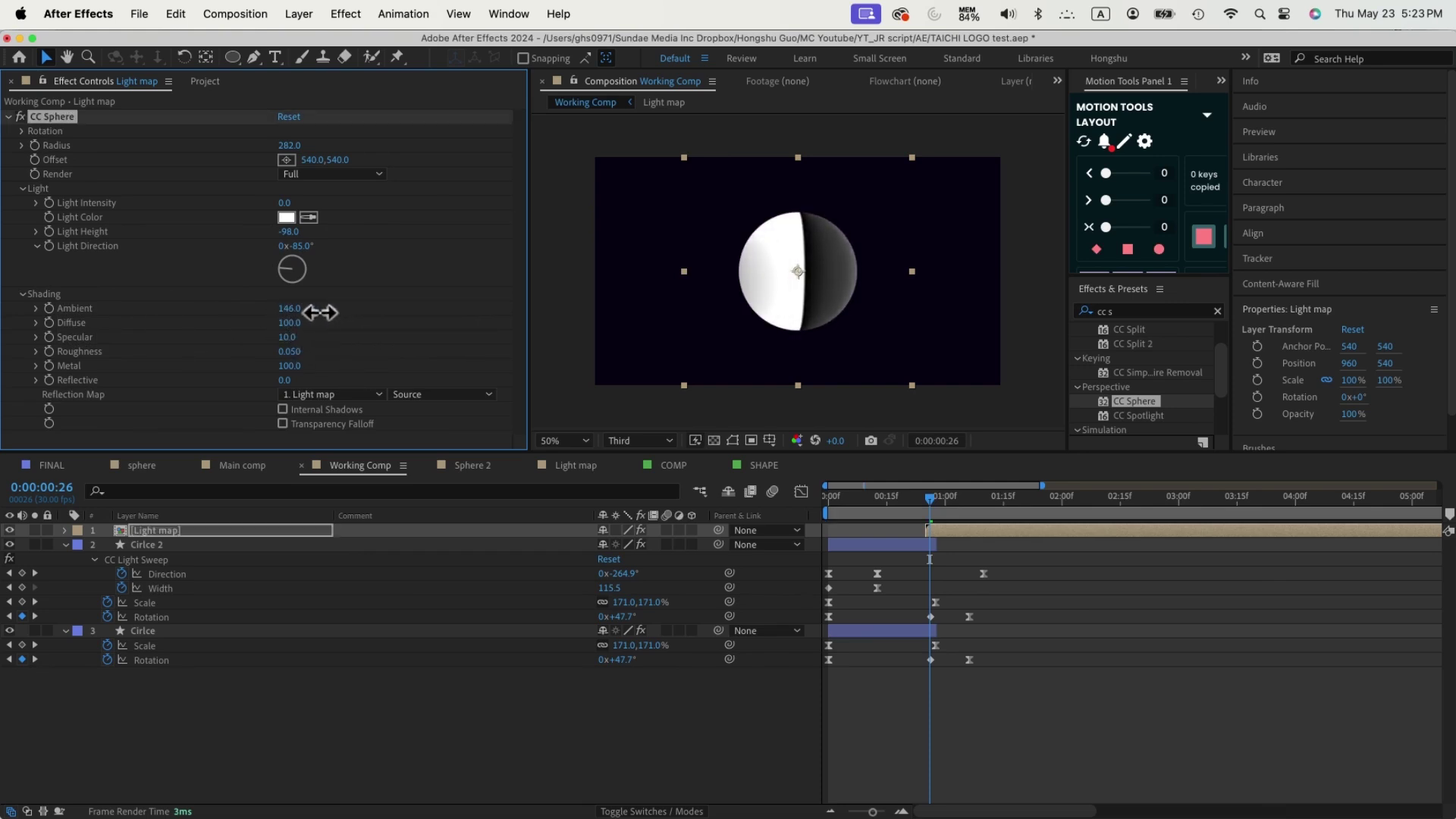
{"action": "type", "text": "0"}
{"action": "key", "text": "Return"}
{"action": "type", "text": "0"}
{"action": "key", "text": "Return"}
{"action": "left_click", "coordinate": [287, 380]}
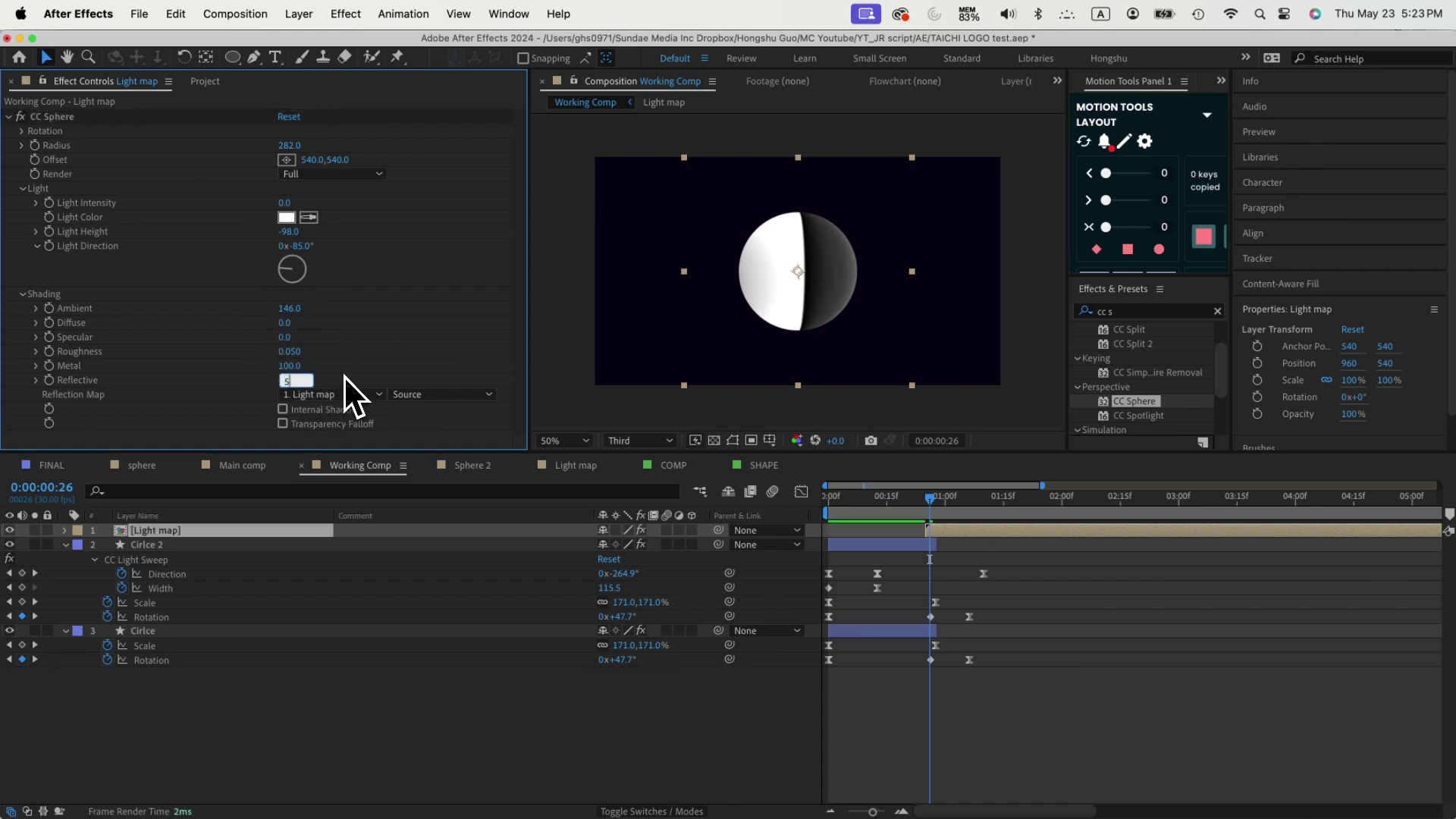
{"action": "key", "text": "Return"}
{"action": "mouse_move", "coordinate": [298, 383]}
{"action": "left_mouse_down"}
{"action": "mouse_move", "coordinate": [387, 379]}
{"action": "mouse_move", "coordinate": [307, 383]}
{"action": "mouse_move", "coordinate": [345, 380]}
{"action": "left_mouse_up"}
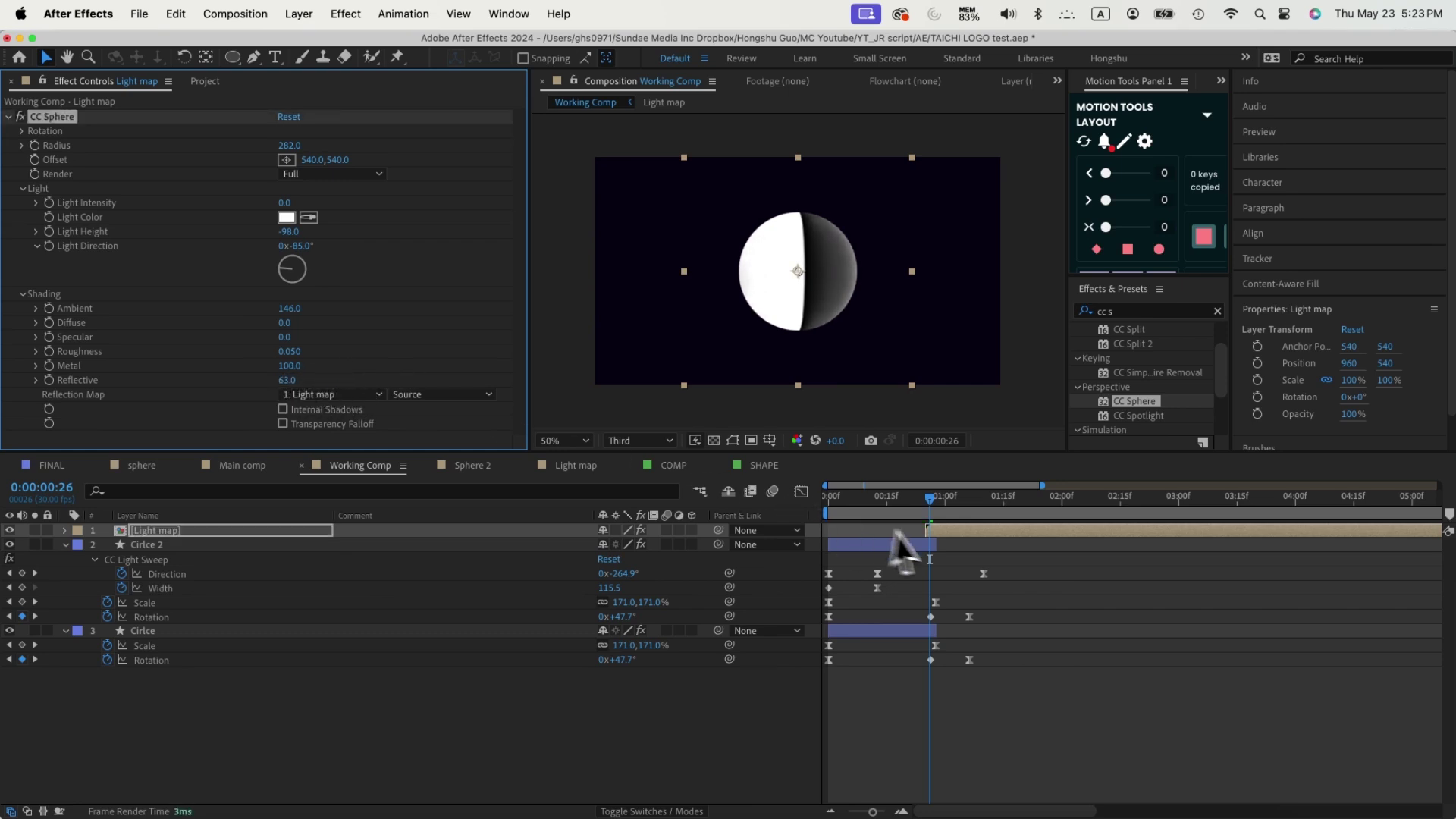
{"action": "mouse_move", "coordinate": [923, 504]}
{"action": "left_mouse_down"}
{"action": "mouse_move", "coordinate": [969, 504]}
{"action": "mouse_move", "coordinate": [934, 505]}
{"action": "left_mouse_up"}
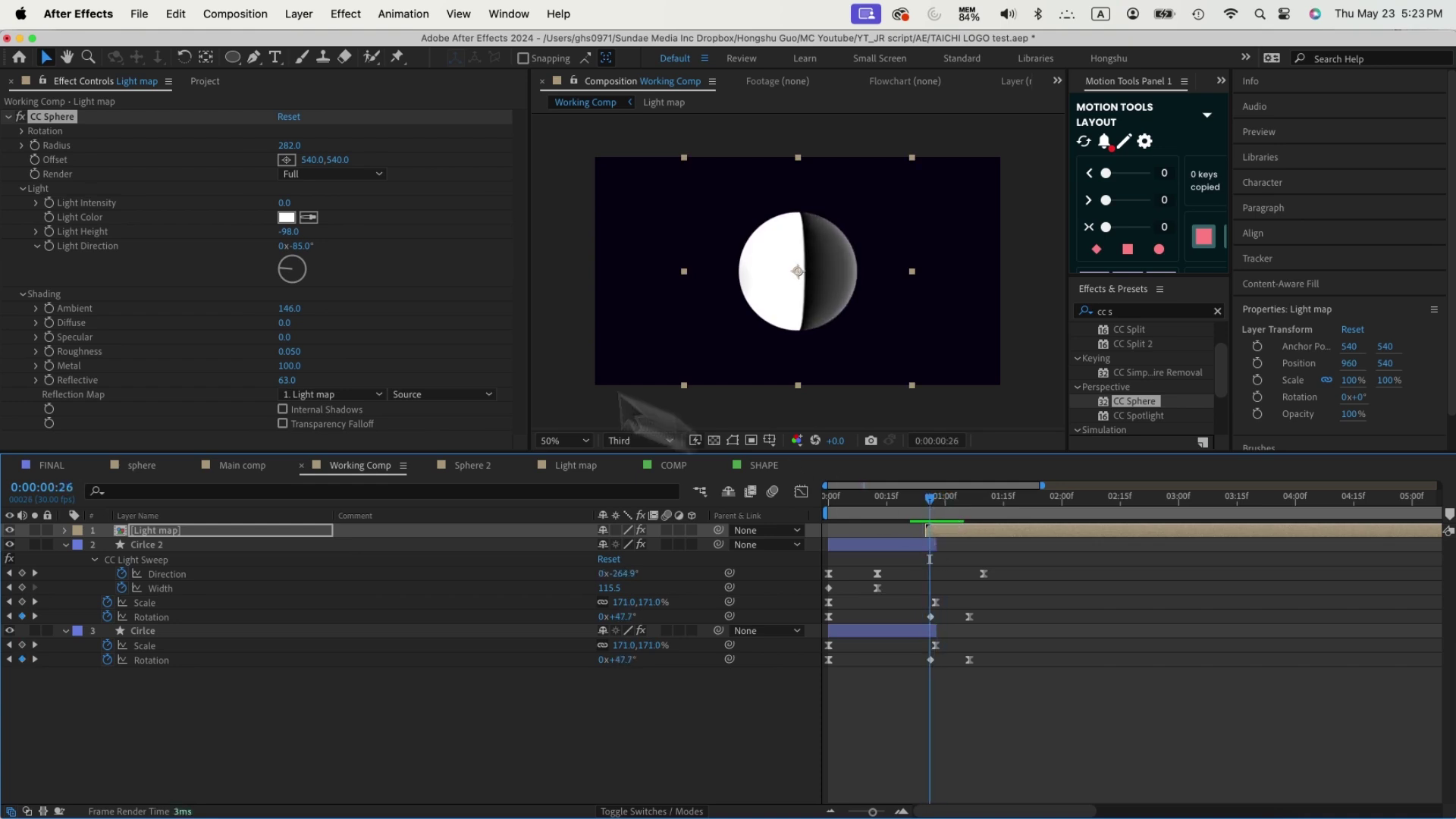
- Keyframe CC Sphere Rotation Y at 90° at 0:26 turning to 0° at 1:16
{"action": "left_click", "coordinate": [20, 131]}
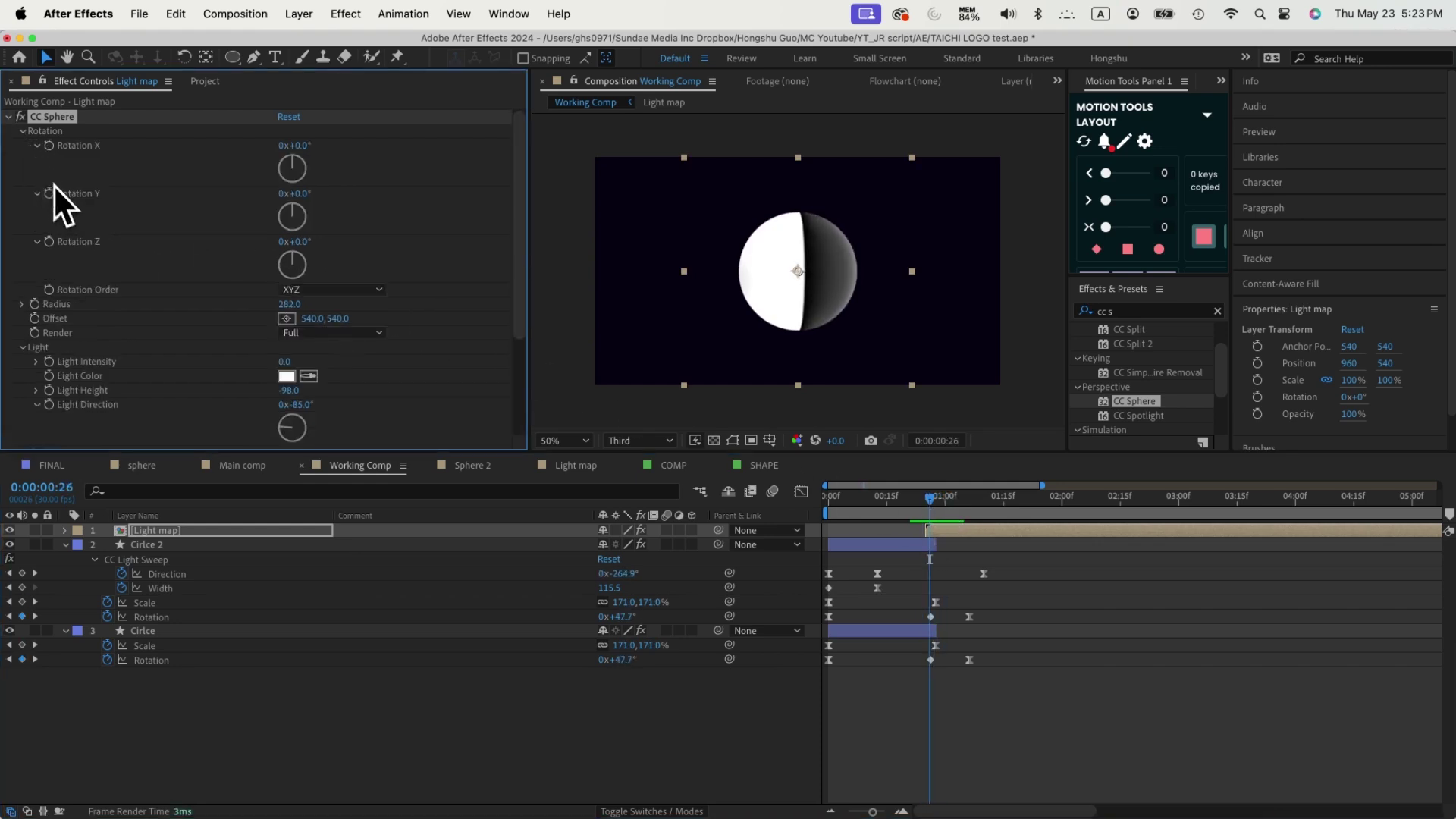
{"action": "mouse_move", "coordinate": [293, 220]}
{"action": "left_mouse_down"}
{"action": "mouse_move", "coordinate": [307, 217]}
{"action": "mouse_move", "coordinate": [267, 215]}
{"action": "mouse_move", "coordinate": [309, 221]}
{"action": "mouse_move", "coordinate": [267, 216]}
{"action": "left_mouse_up"}
{"action": "key", "text": "u"}
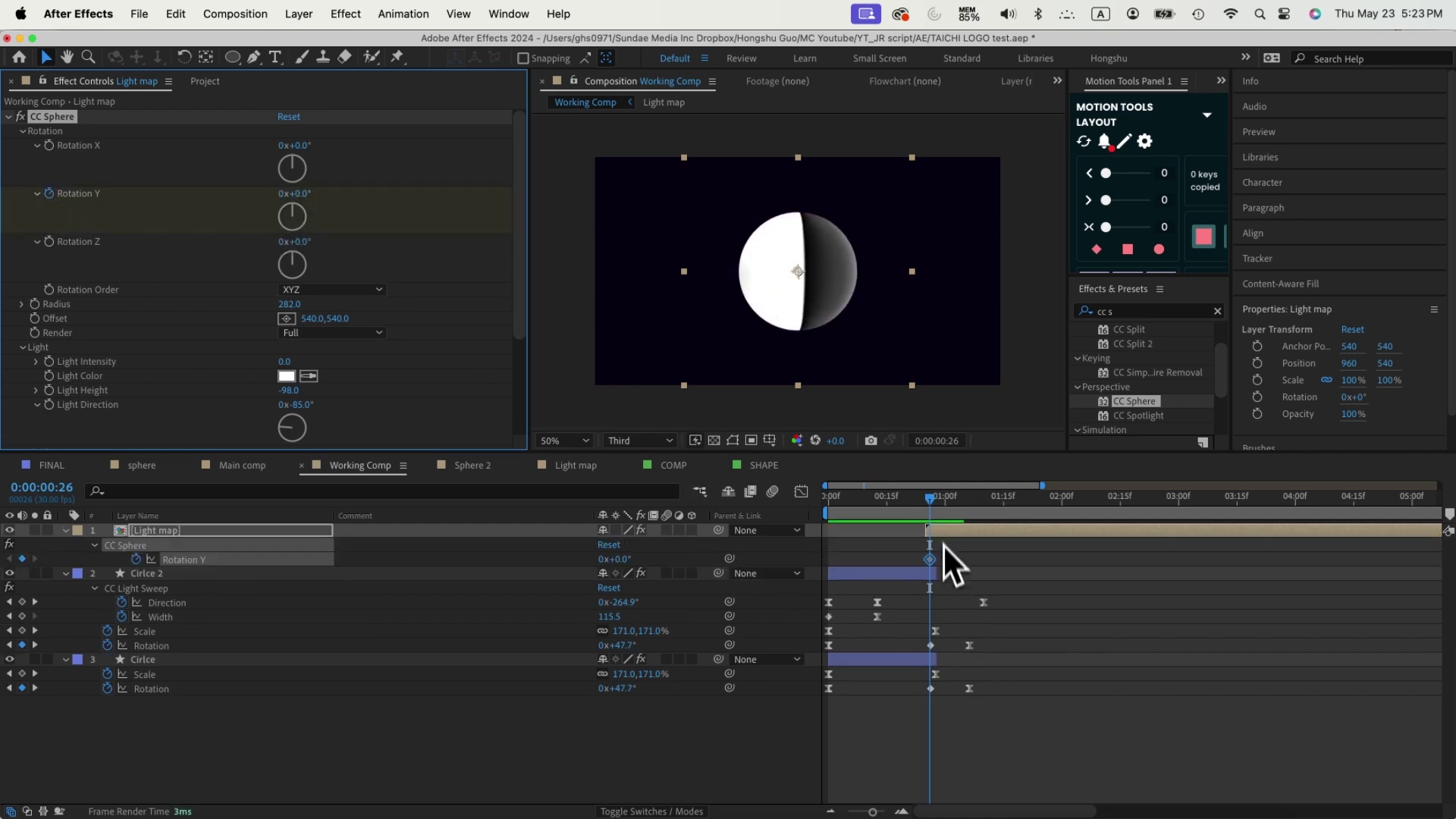
{"action": "key", "text": "shift+Page_Down"}
{"action": "key", "text": "shift+Page_Down"}
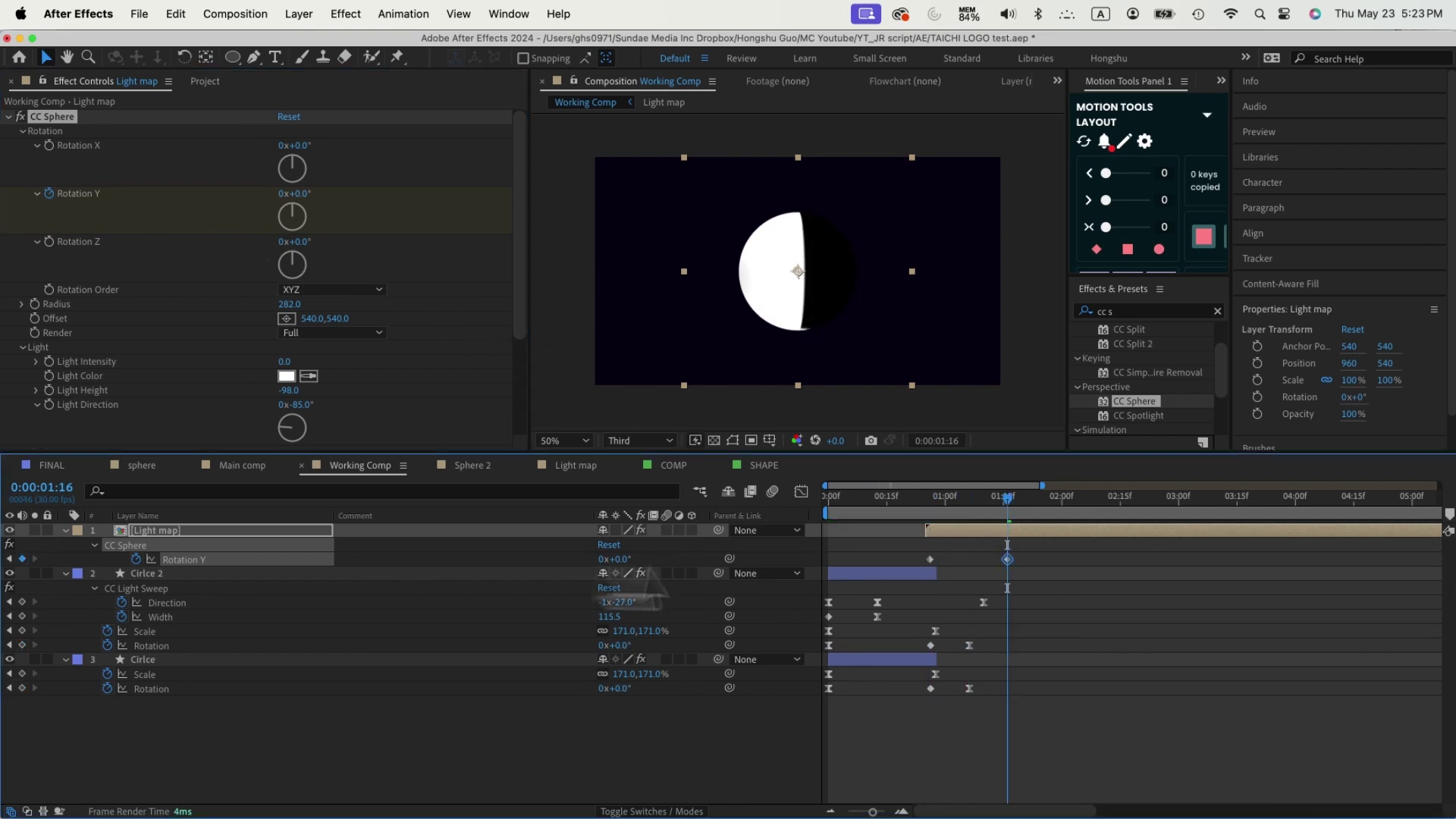
{"action": "left_click_drag", "start_coordinate": [985, 502], "coordinate": [931, 504]}
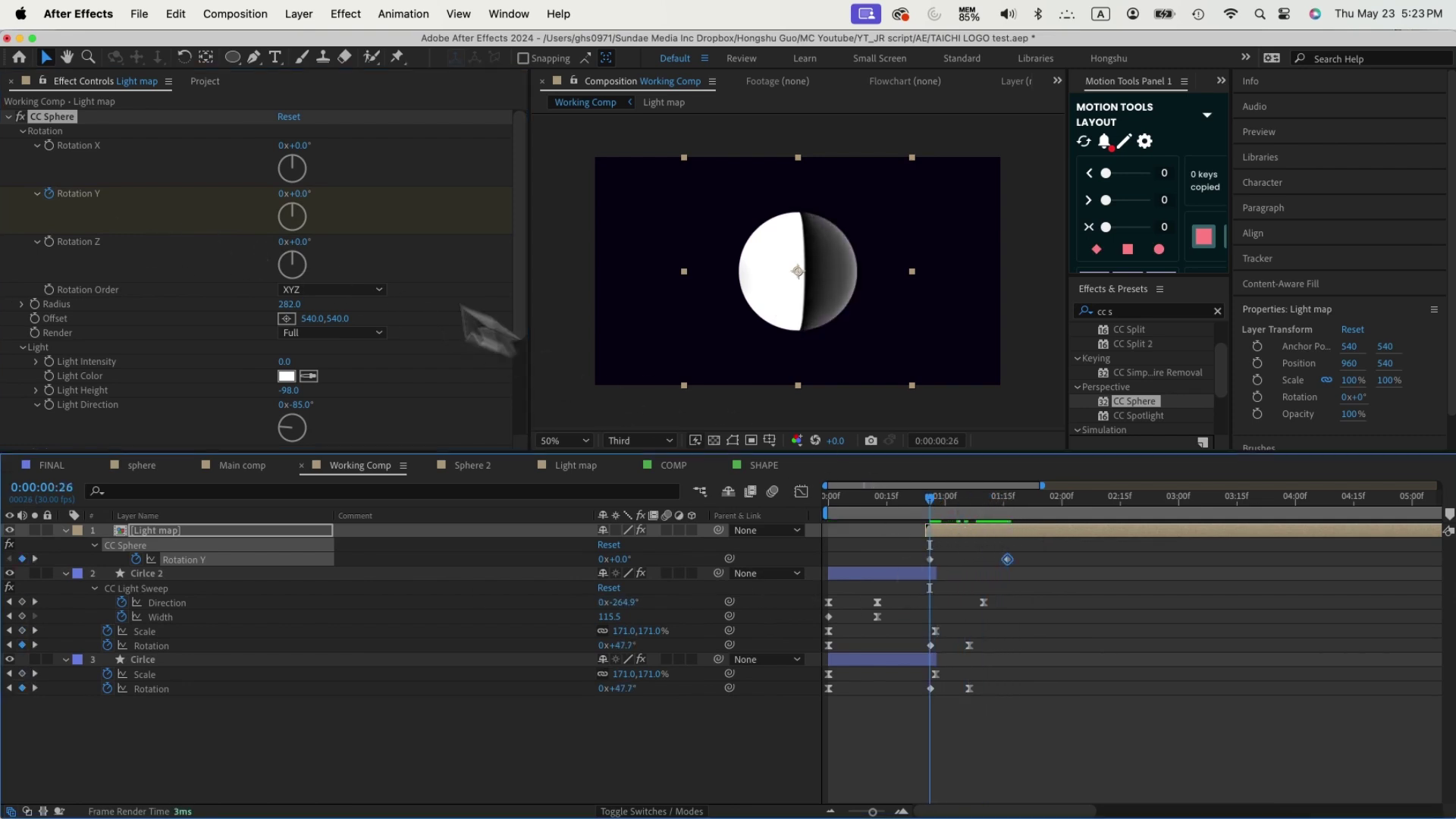
{"action": "left_click", "coordinate": [291, 211]}
{"action": "left_click_drag", "start_coordinate": [291, 210], "coordinate": [314, 219]}
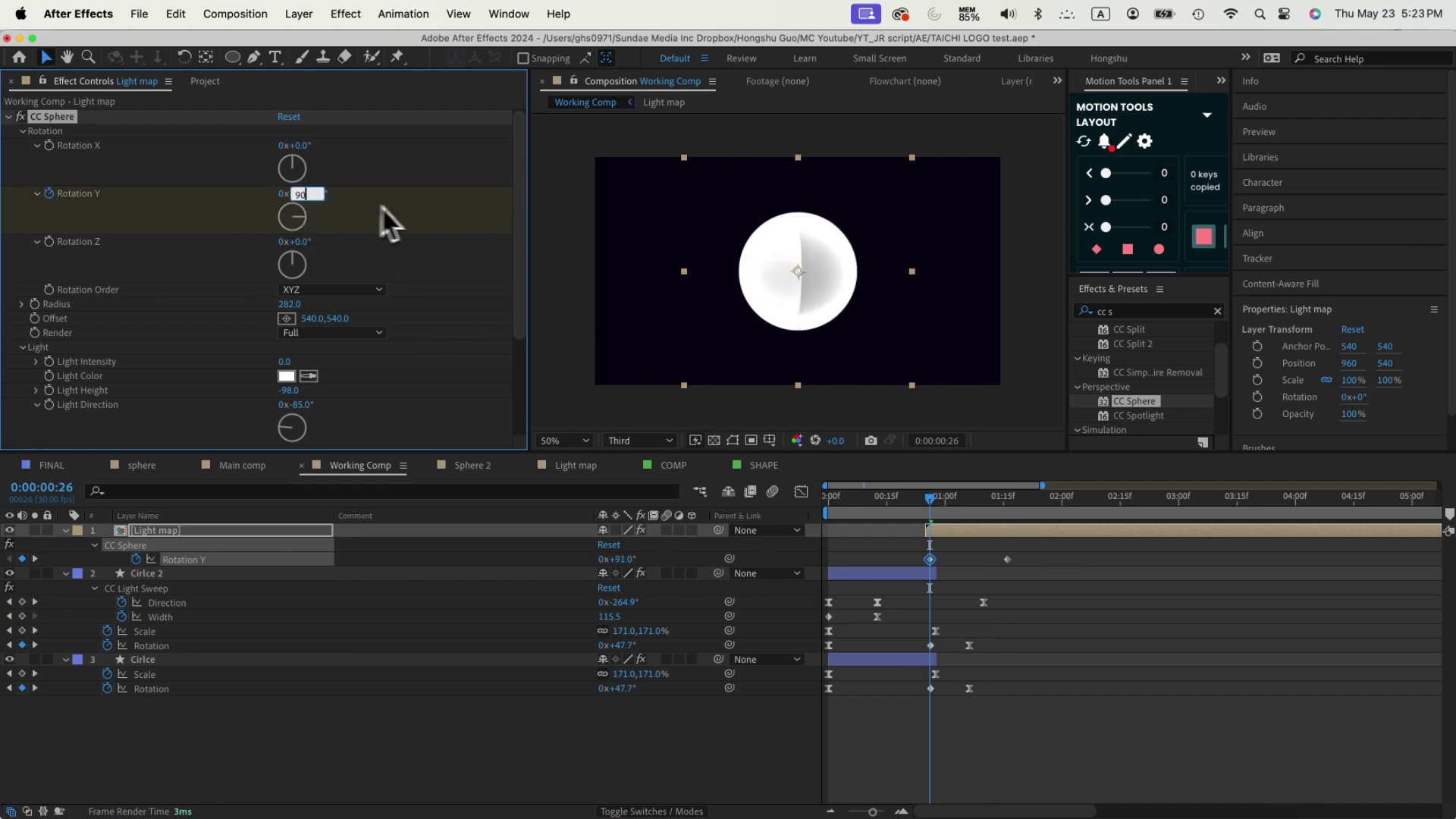
{"action": "key", "text": "Return"}
{"action": "mouse_move", "coordinate": [936, 501]}
{"action": "left_mouse_down"}
{"action": "mouse_move", "coordinate": [949, 501]}
{"action": "mouse_move", "coordinate": [901, 501]}
{"action": "mouse_move", "coordinate": [1013, 504]}
{"action": "left_mouse_up"}
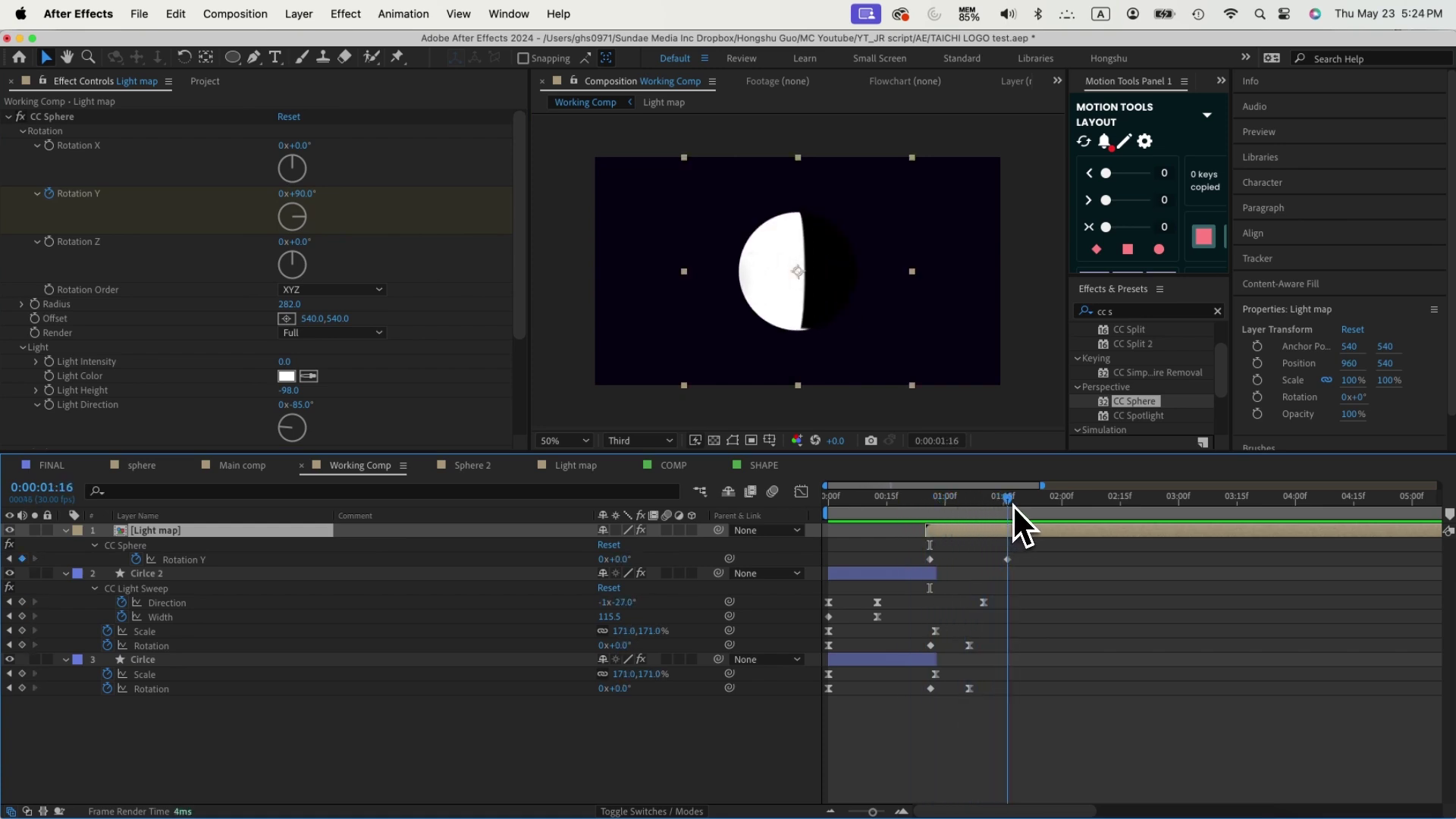
{"action": "left_click", "coordinate": [857, 705]}
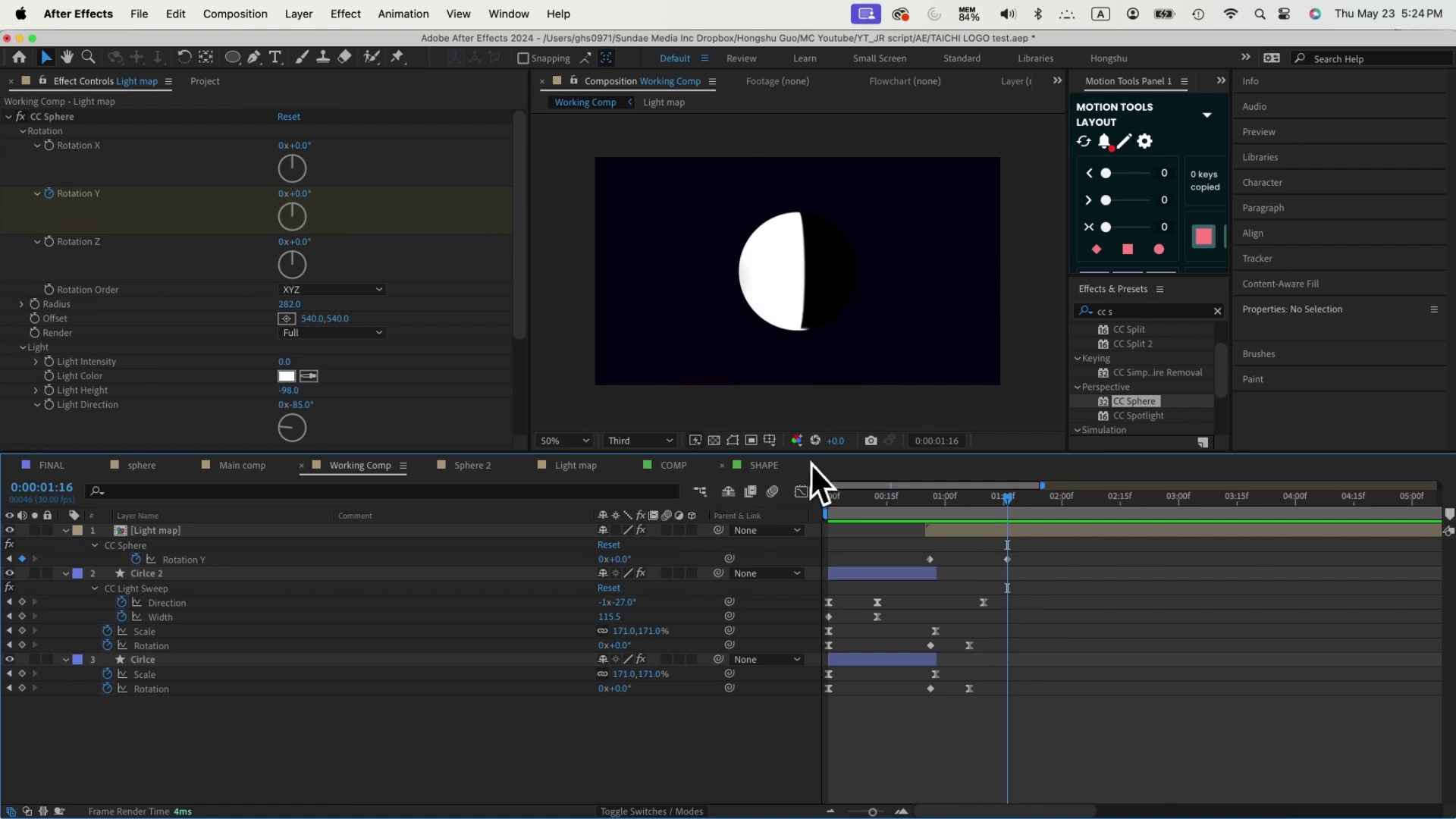
- Paste the Scatter shape layer from the SHAPE comp into Working Comp, at the bottom of the stack
{"action": "left_click", "coordinate": [763, 464]}
{"action": "left_click", "coordinate": [360, 465]}
{"action": "key", "text": "cmd+v"}
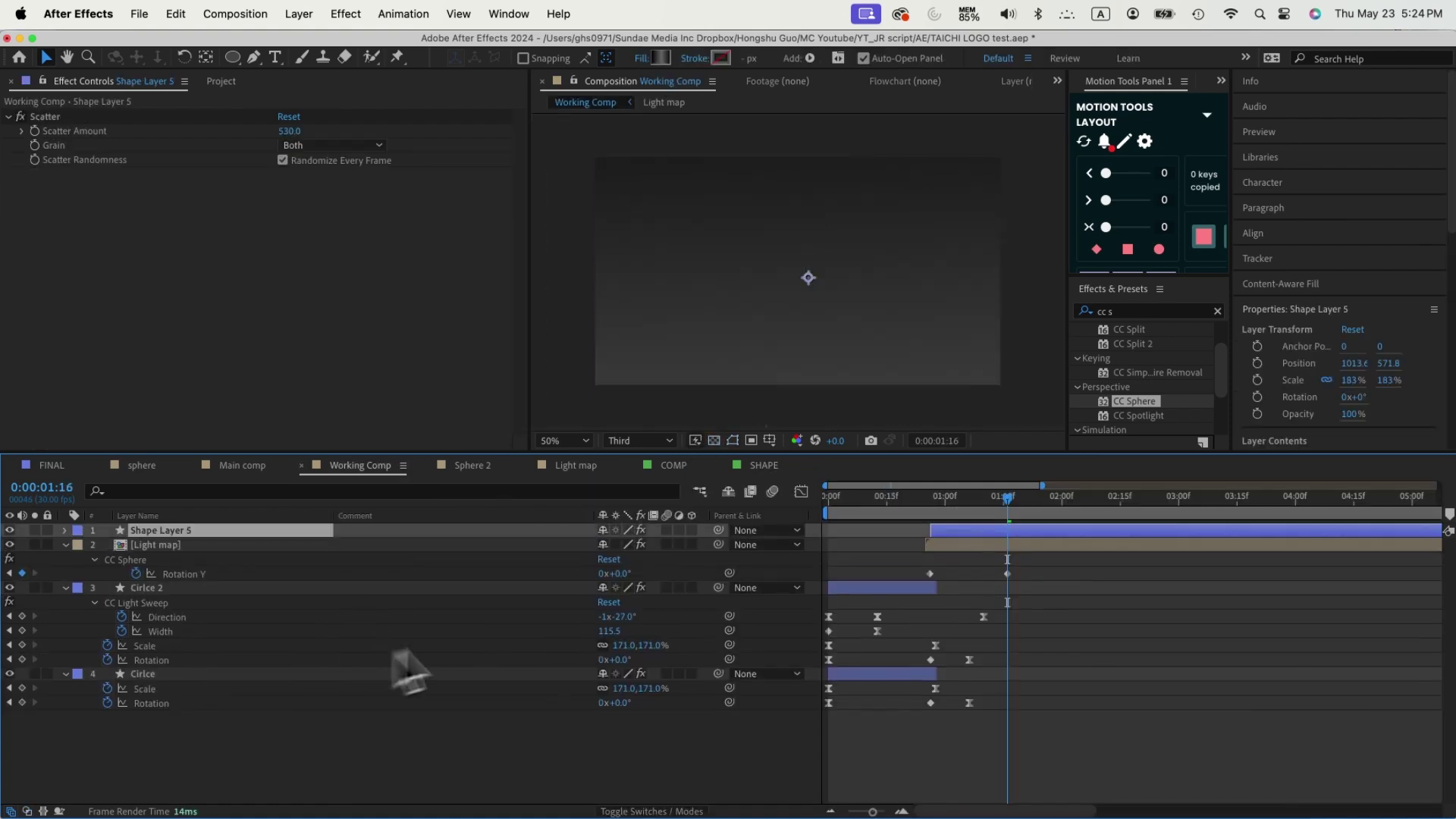
{"action": "left_click_drag", "start_coordinate": [341, 535], "coordinate": [303, 709]}
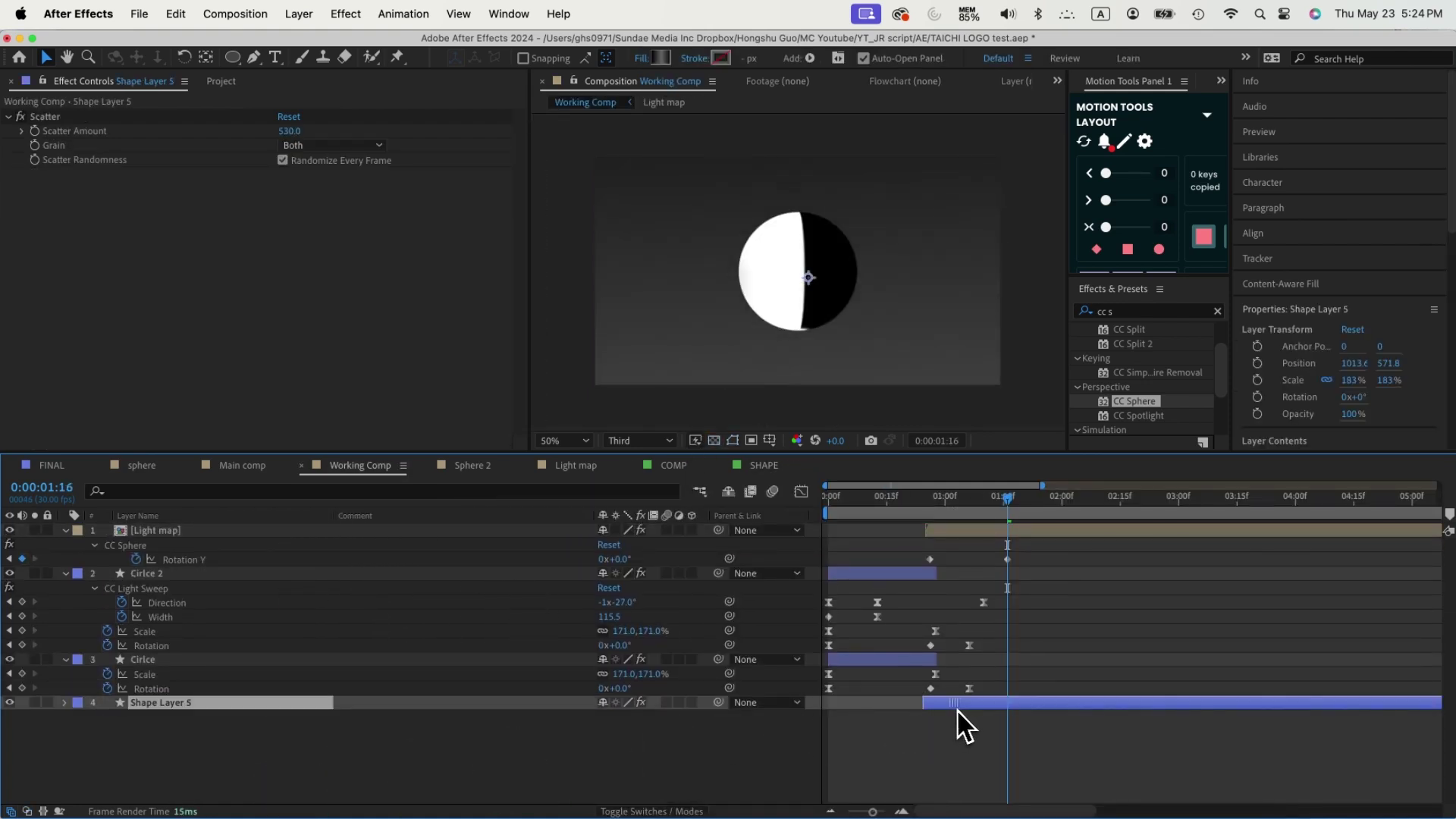
{"action": "mouse_move", "coordinate": [921, 503]}
{"action": "left_mouse_down"}
{"action": "mouse_move", "coordinate": [985, 503]}
{"action": "mouse_move", "coordinate": [890, 502]}
{"action": "mouse_move", "coordinate": [945, 504]}
{"action": "mouse_move", "coordinate": [933, 502]}
{"action": "left_mouse_up"}
- Apply Easy Ease to both Rotation Y keyframes and view their speed graph
{"action": "left_click_drag", "start_coordinate": [1020, 551], "coordinate": [910, 568]}
{"action": "right_click", "coordinate": [1007, 561]}
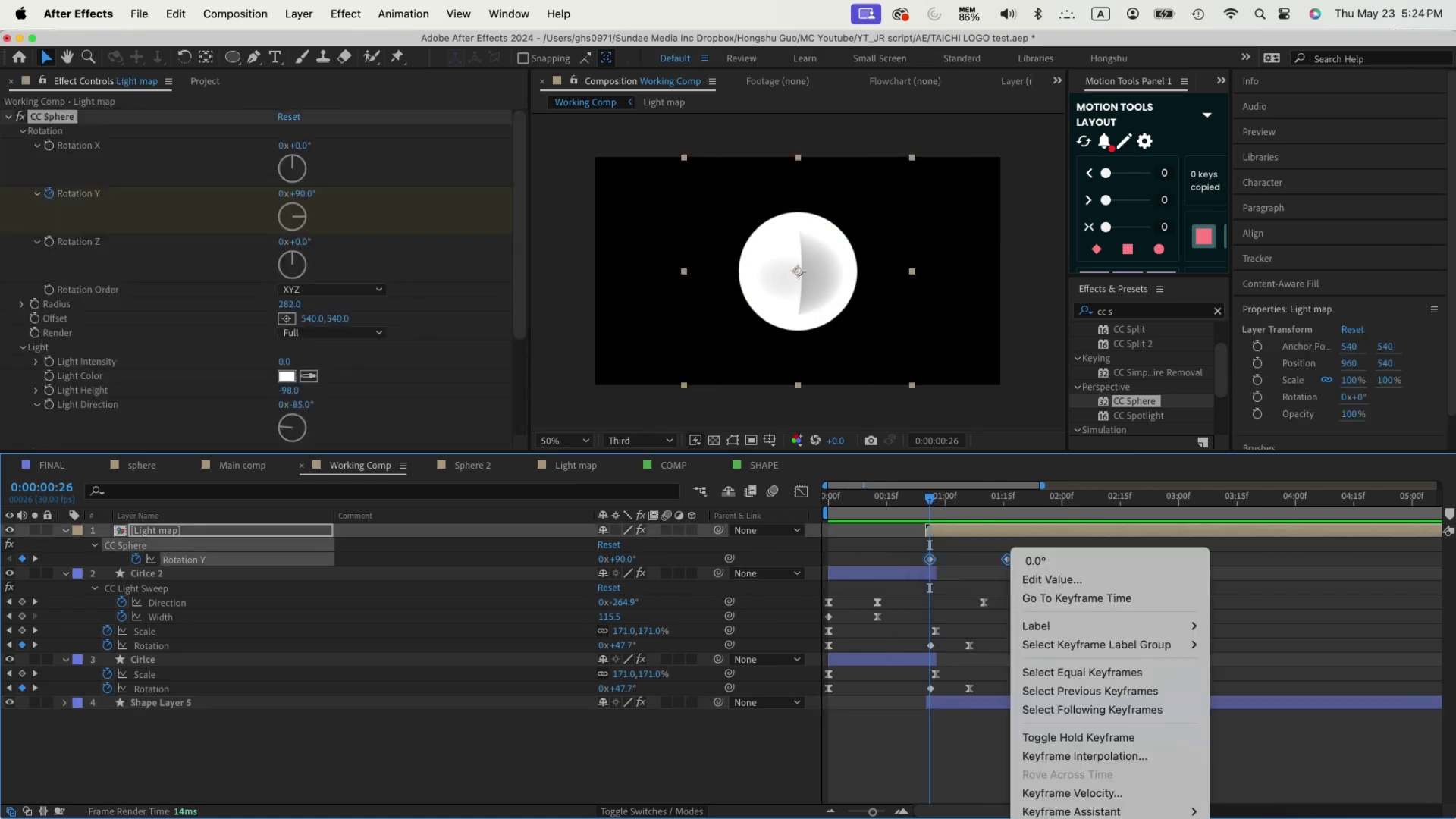
{"action": "mouse_move", "coordinate": [1071, 810]}
{"action": "left_click", "coordinate": [815, 791]}
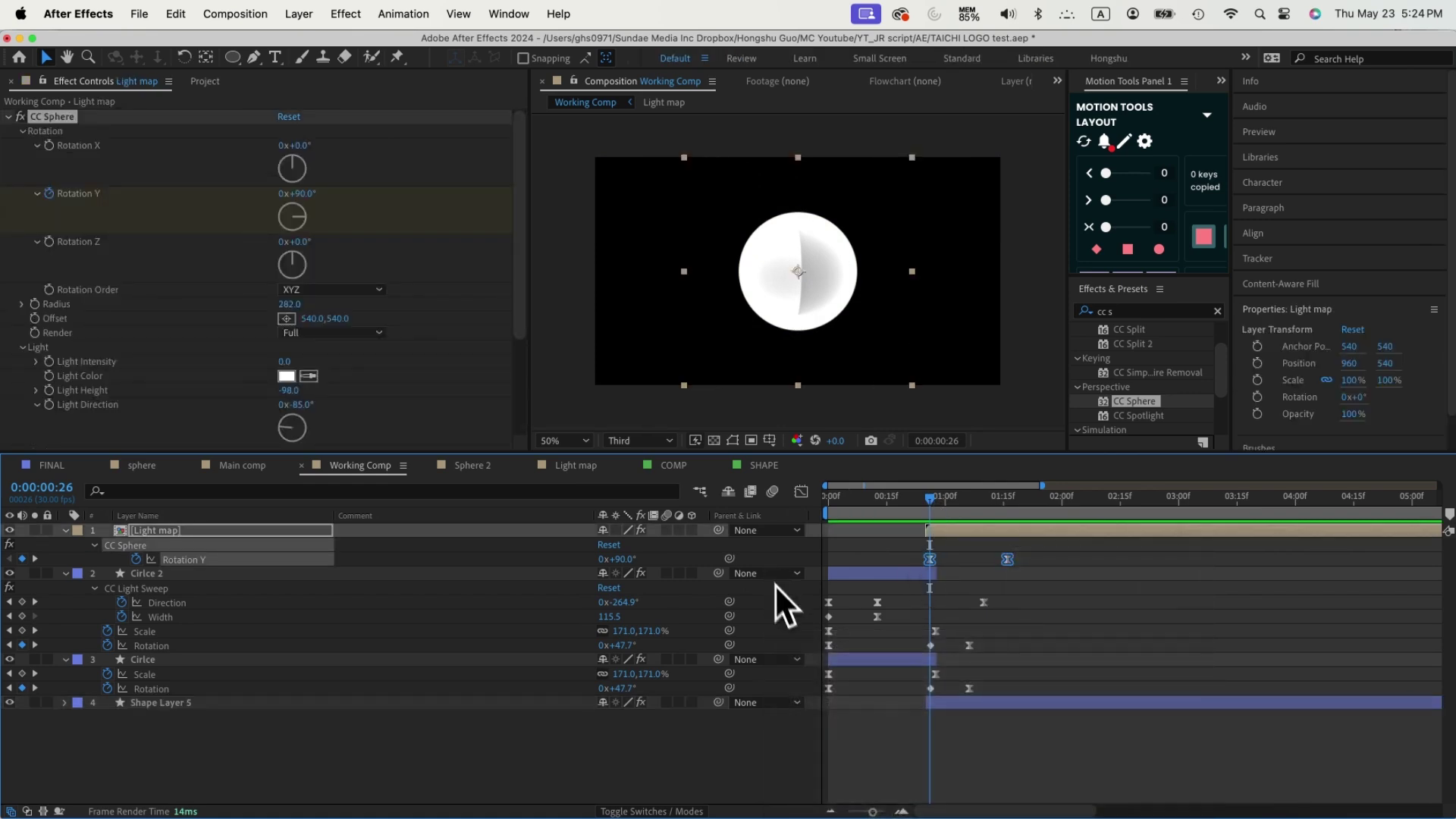
{"action": "key", "text": "shift+F3"}
{"action": "left_click_drag", "start_coordinate": [953, 544], "coordinate": [908, 681]}
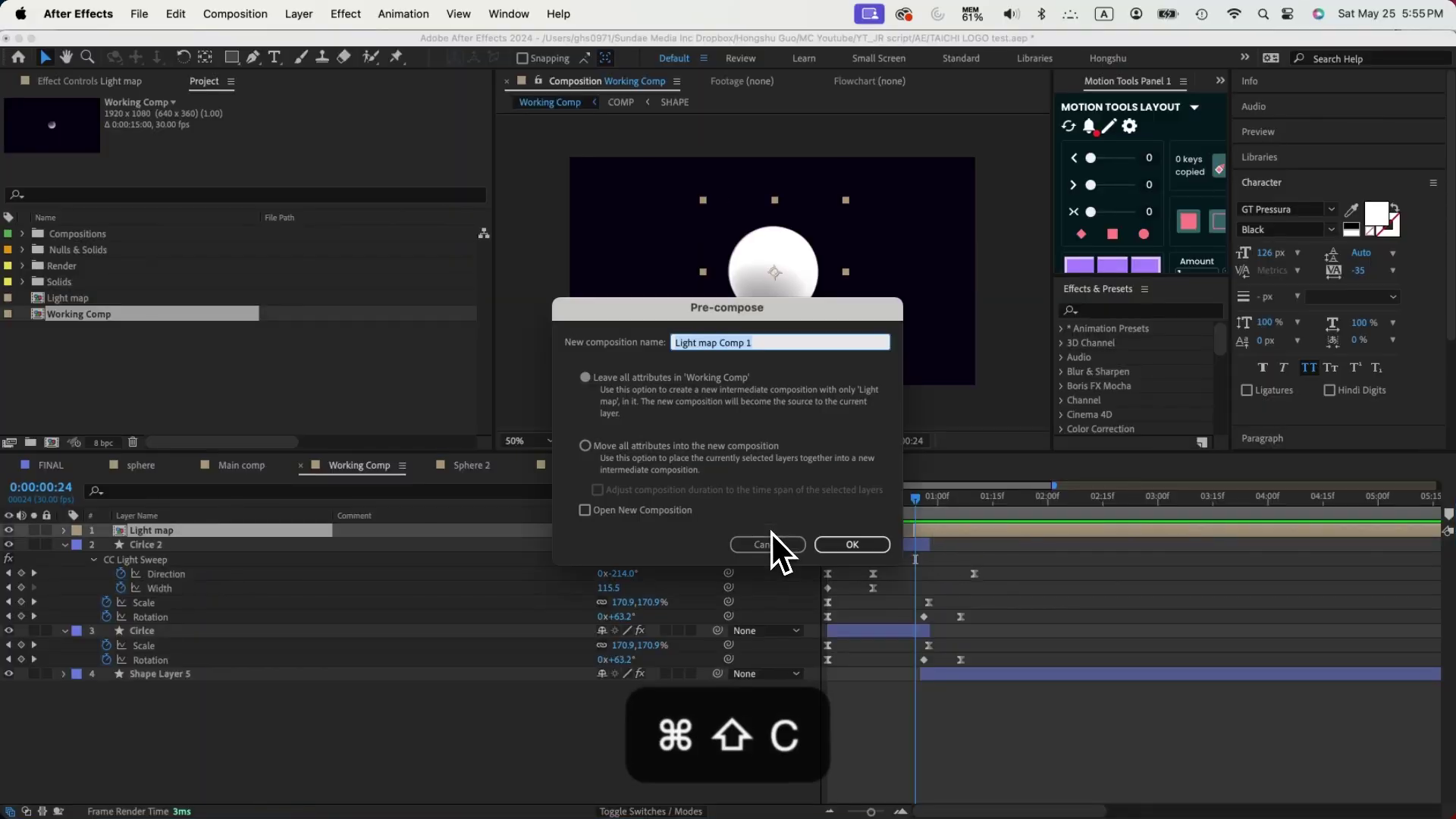
- Pre-compose the Light map layer into a new comp named 'sphere'
{"action": "type", "text": "sphere"}
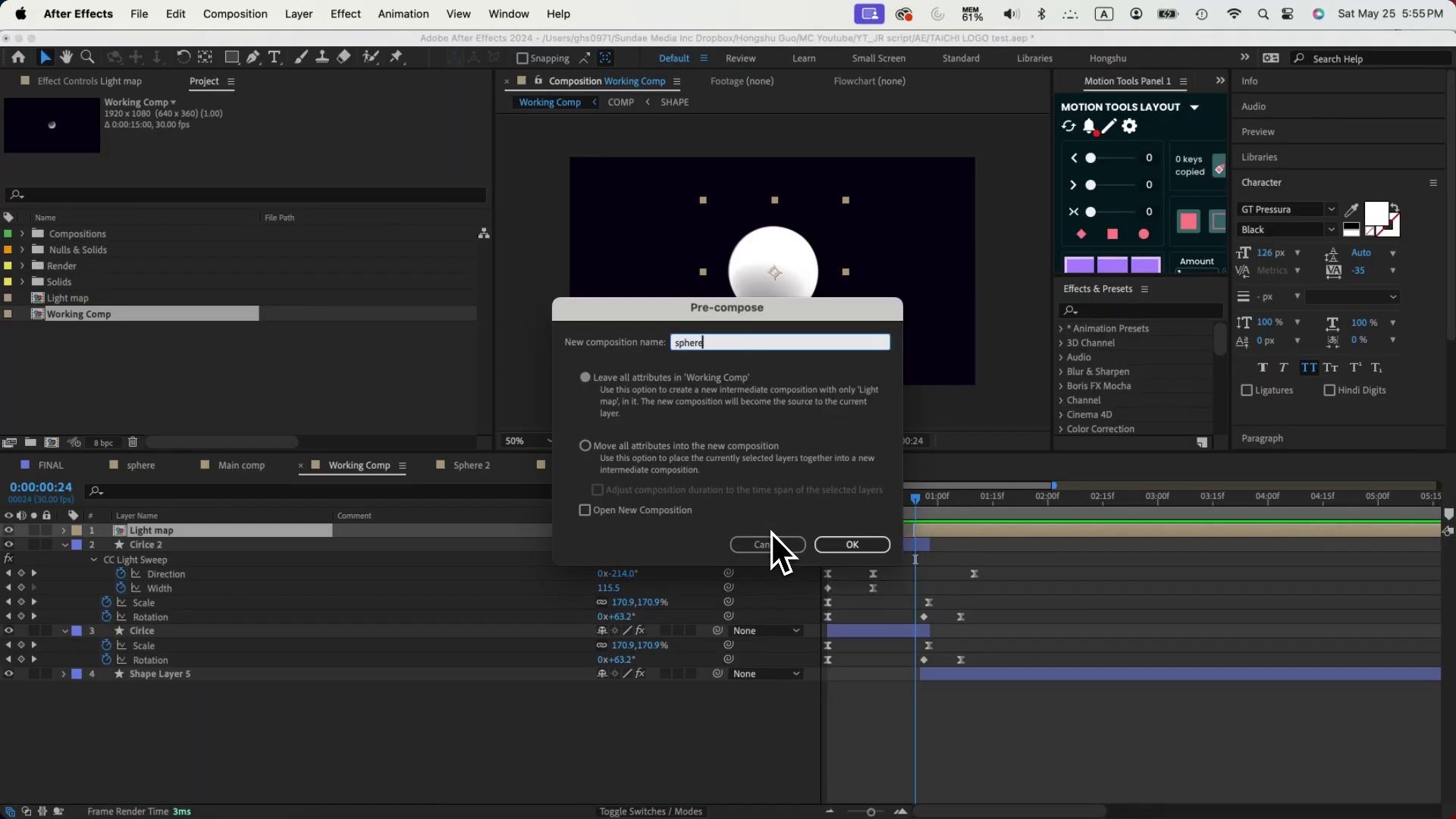
{"action": "key", "text": "Return"}
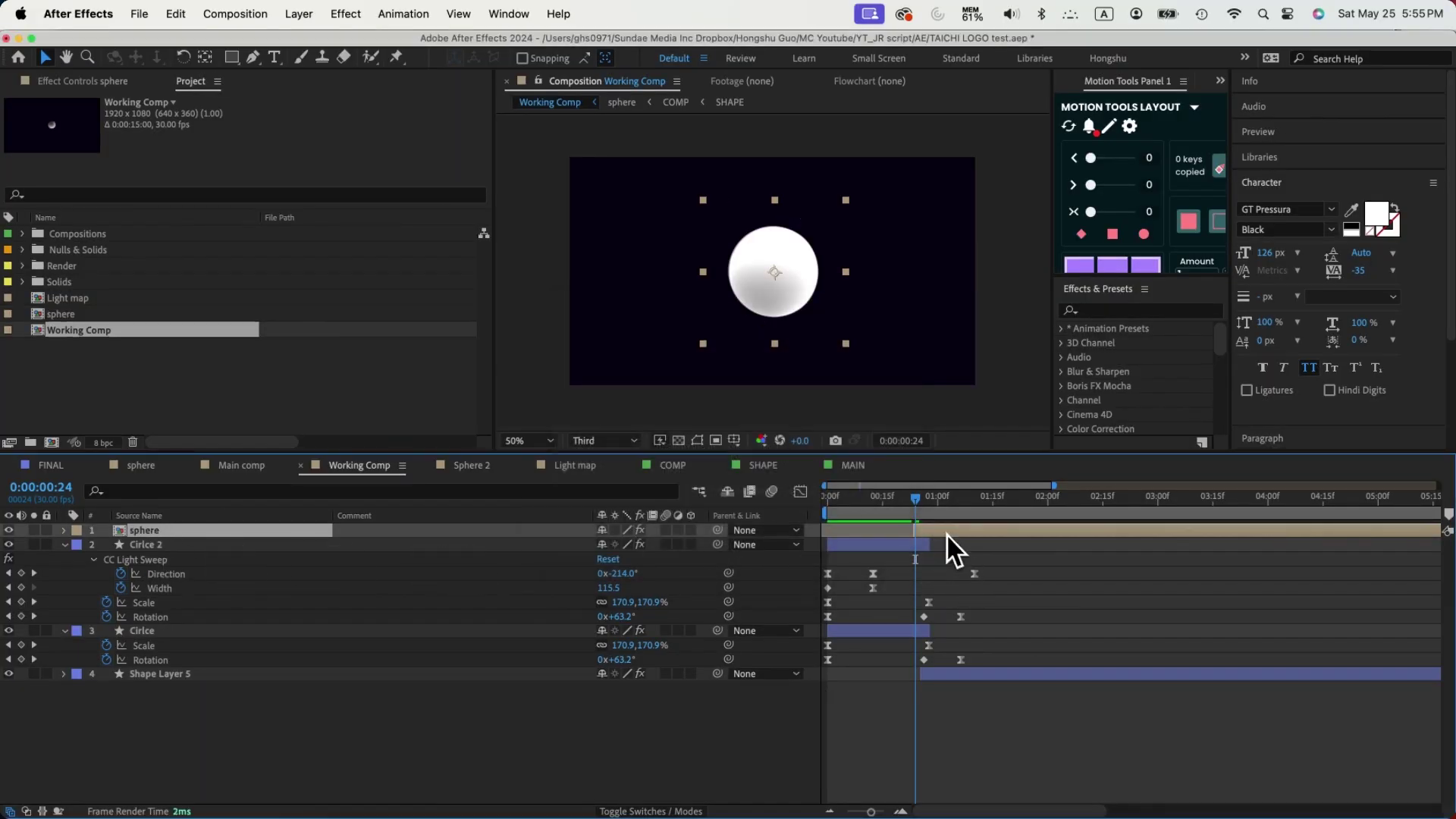
{"action": "left_click", "coordinate": [993, 546]}
{"action": "left_click", "coordinate": [928, 504]}
{"action": "left_click_drag", "start_coordinate": [928, 505], "coordinate": [1007, 504]}
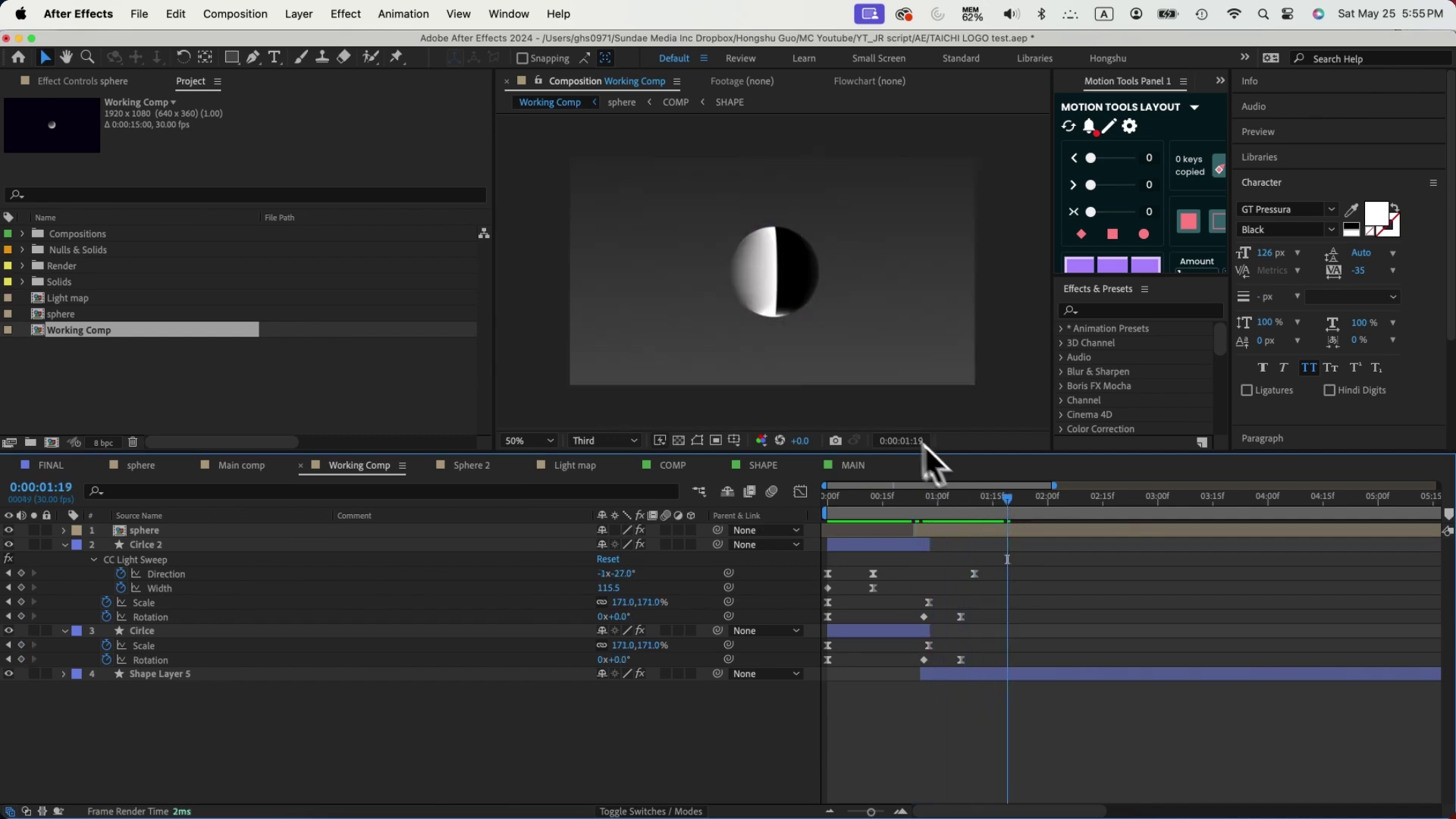
- Set a starting Rotation keyframe of 0° on the sphere layer at 0:24
{"action": "left_click_drag", "start_coordinate": [919, 504], "coordinate": [959, 507]}
{"action": "left_click", "coordinate": [942, 535]}
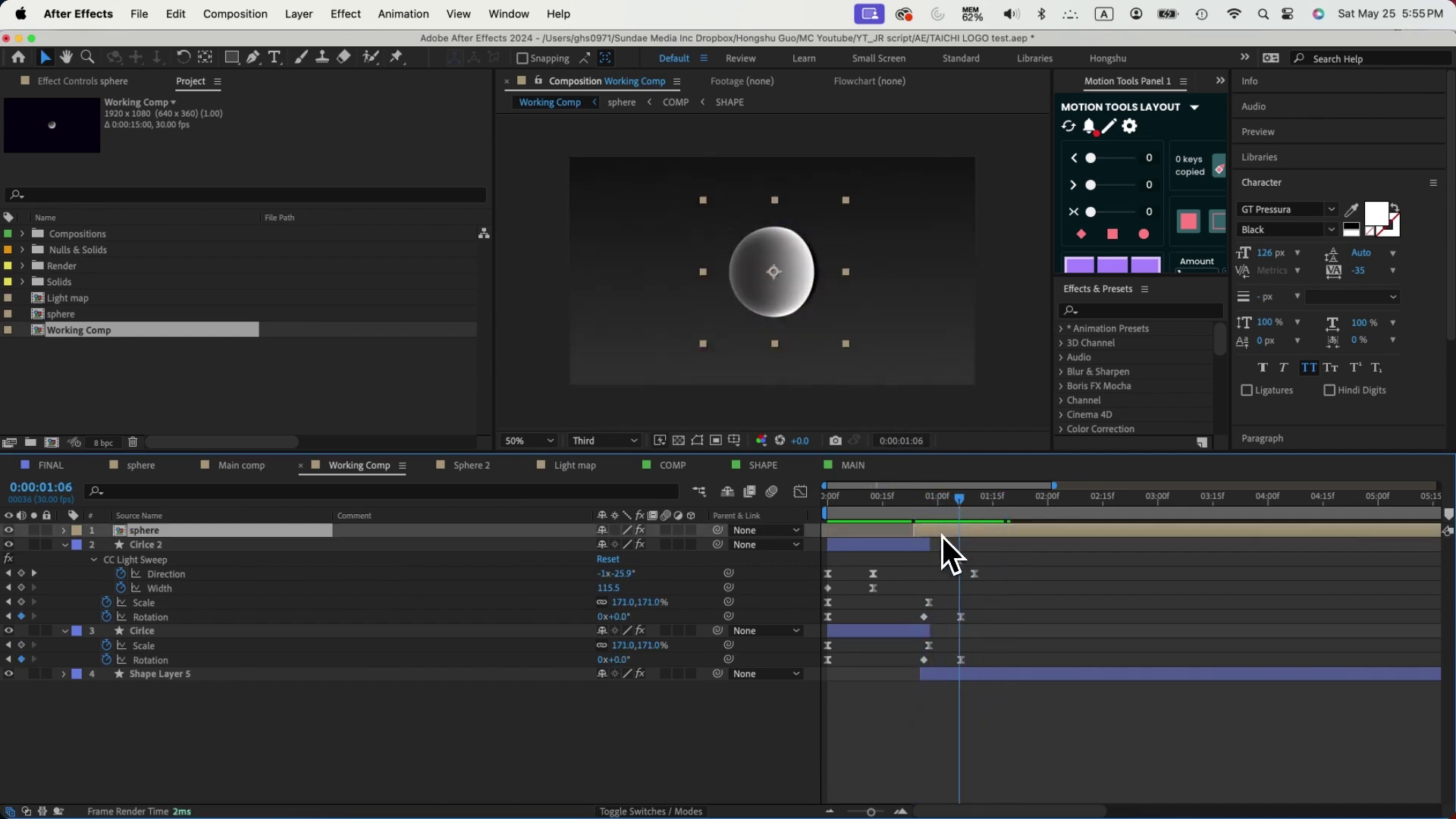
{"action": "key", "text": "r"}
{"action": "left_click", "coordinate": [917, 507]}
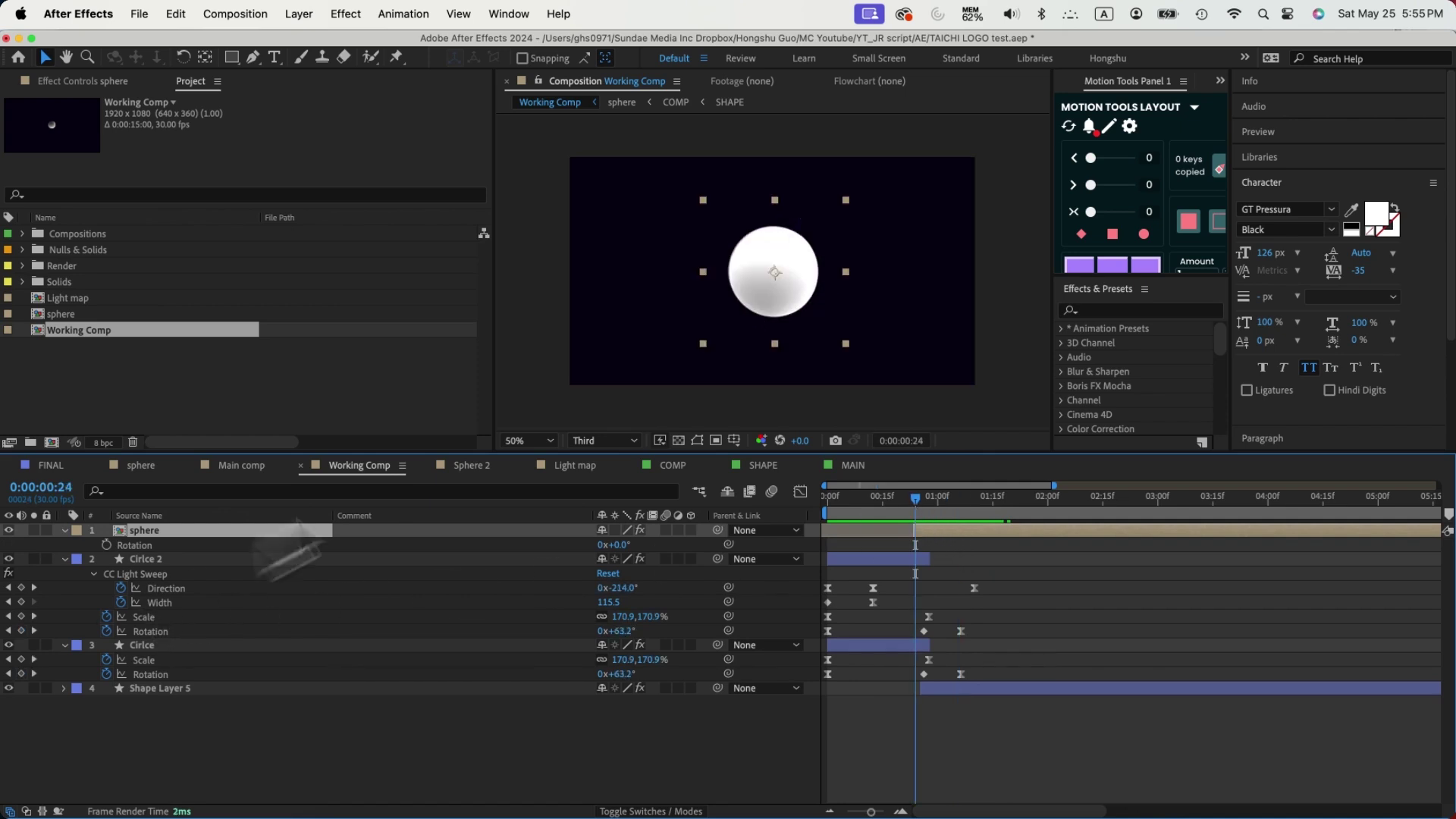
{"action": "mouse_move", "coordinate": [933, 501]}
{"action": "left_mouse_down"}
{"action": "mouse_move", "coordinate": [984, 499]}
{"action": "mouse_move", "coordinate": [917, 502]}
{"action": "left_mouse_up"}
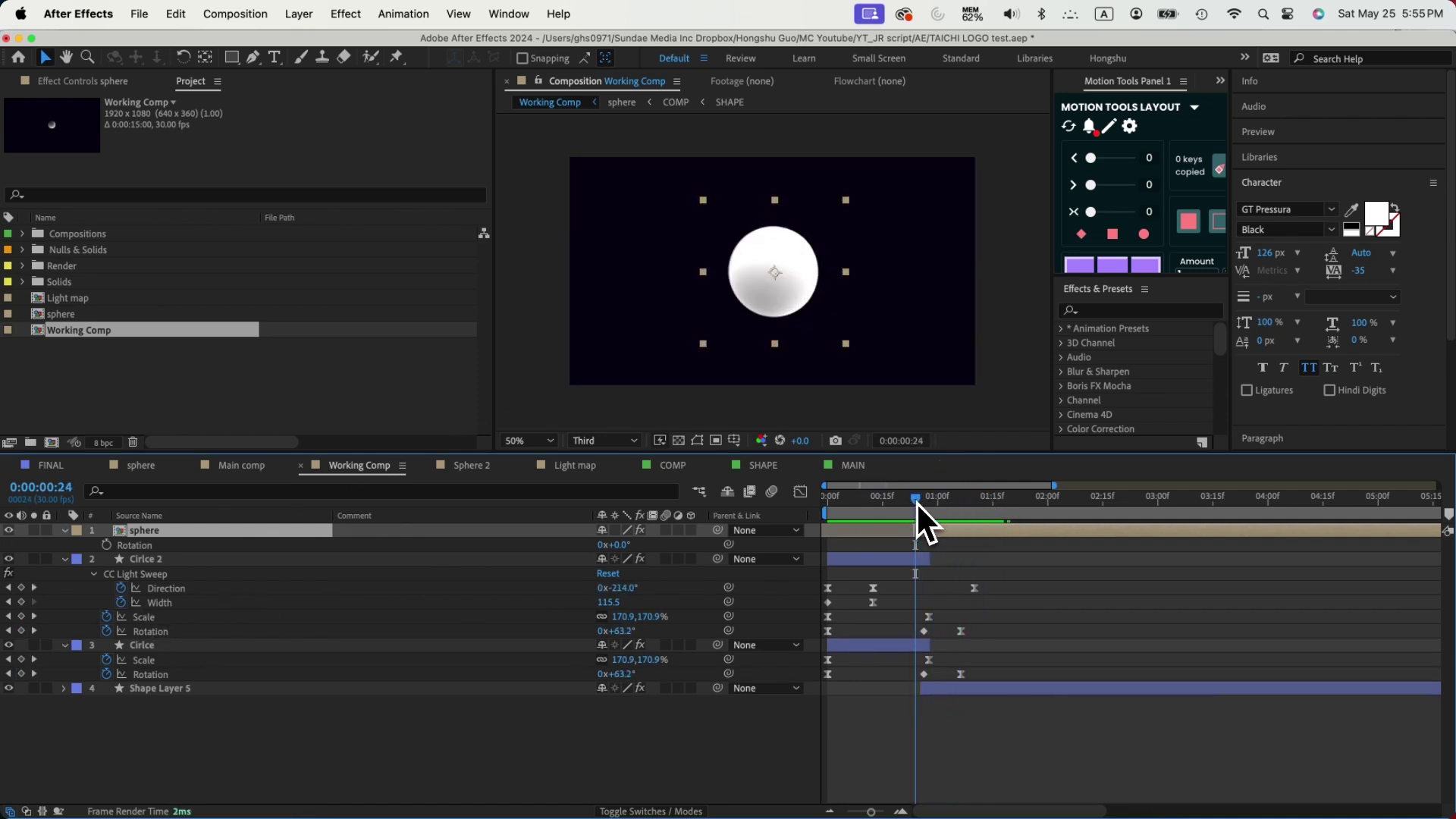
{"action": "left_click", "coordinate": [107, 545]}
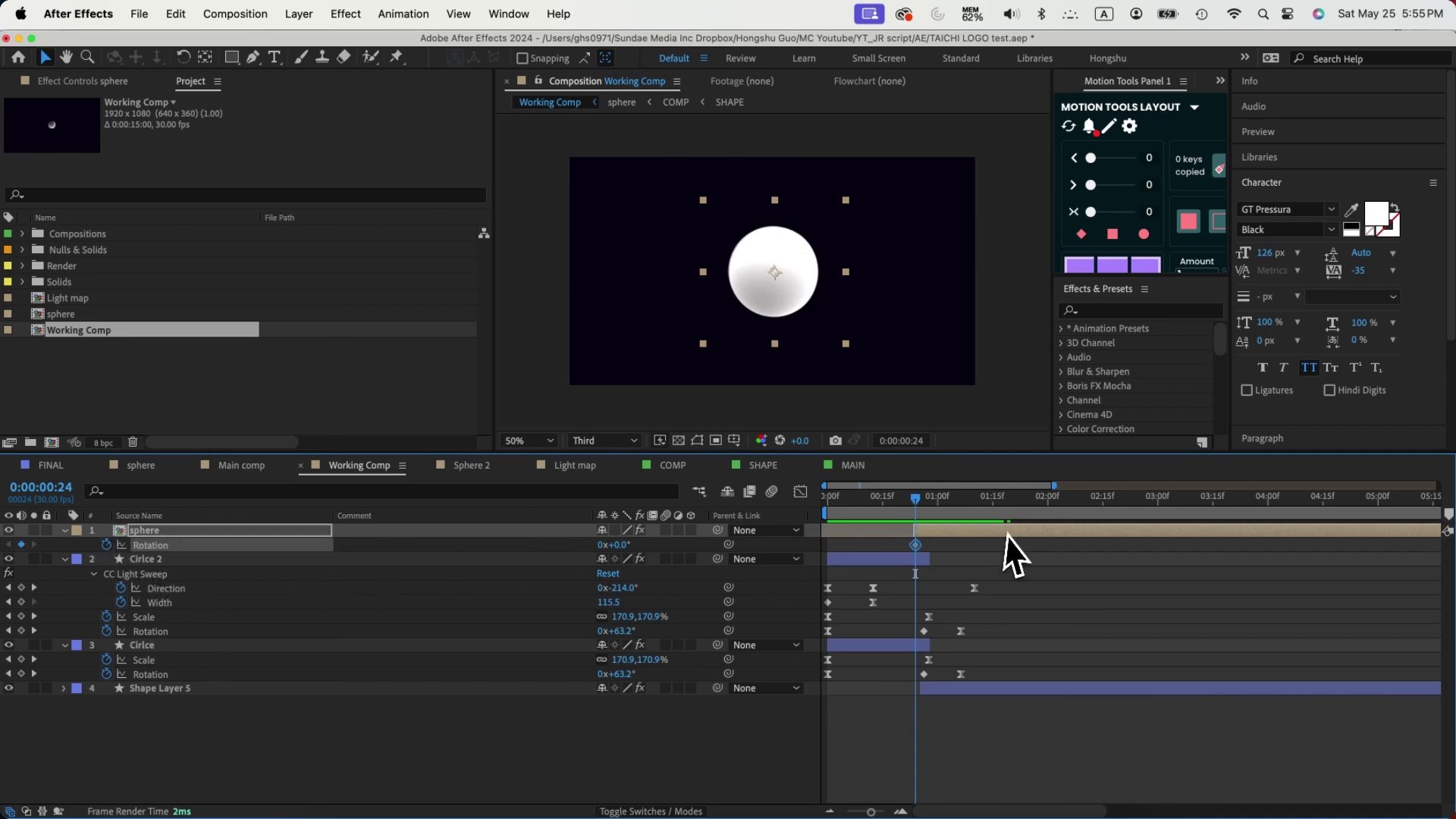
- Add the full backward-turn rotation keyframe 20 frames later at 1:24
{"action": "key", "text": "super+shift+Right"}
{"action": "key", "text": "super+shift+Right"}
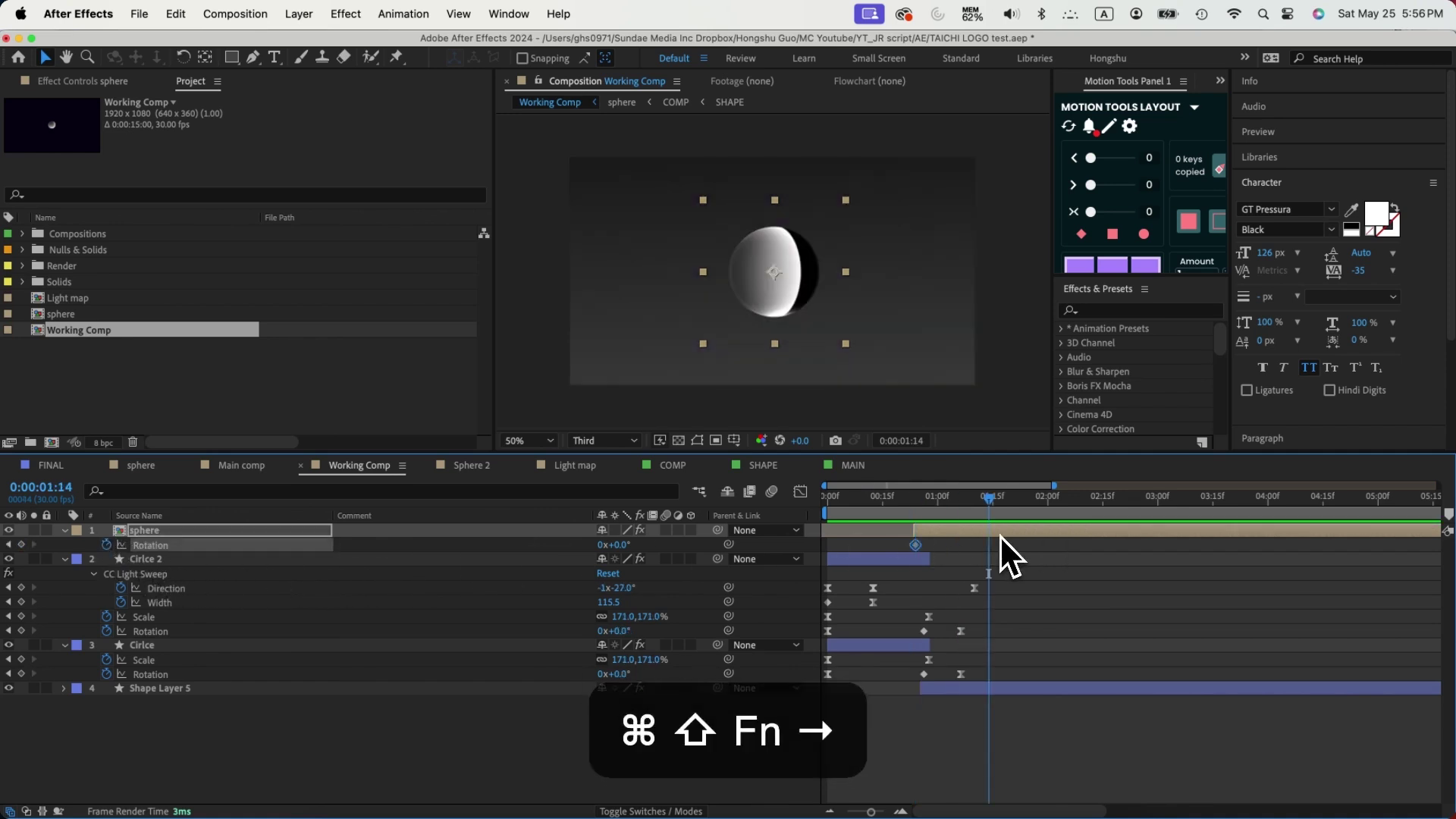
{"action": "key", "text": "super+shift+Right"}
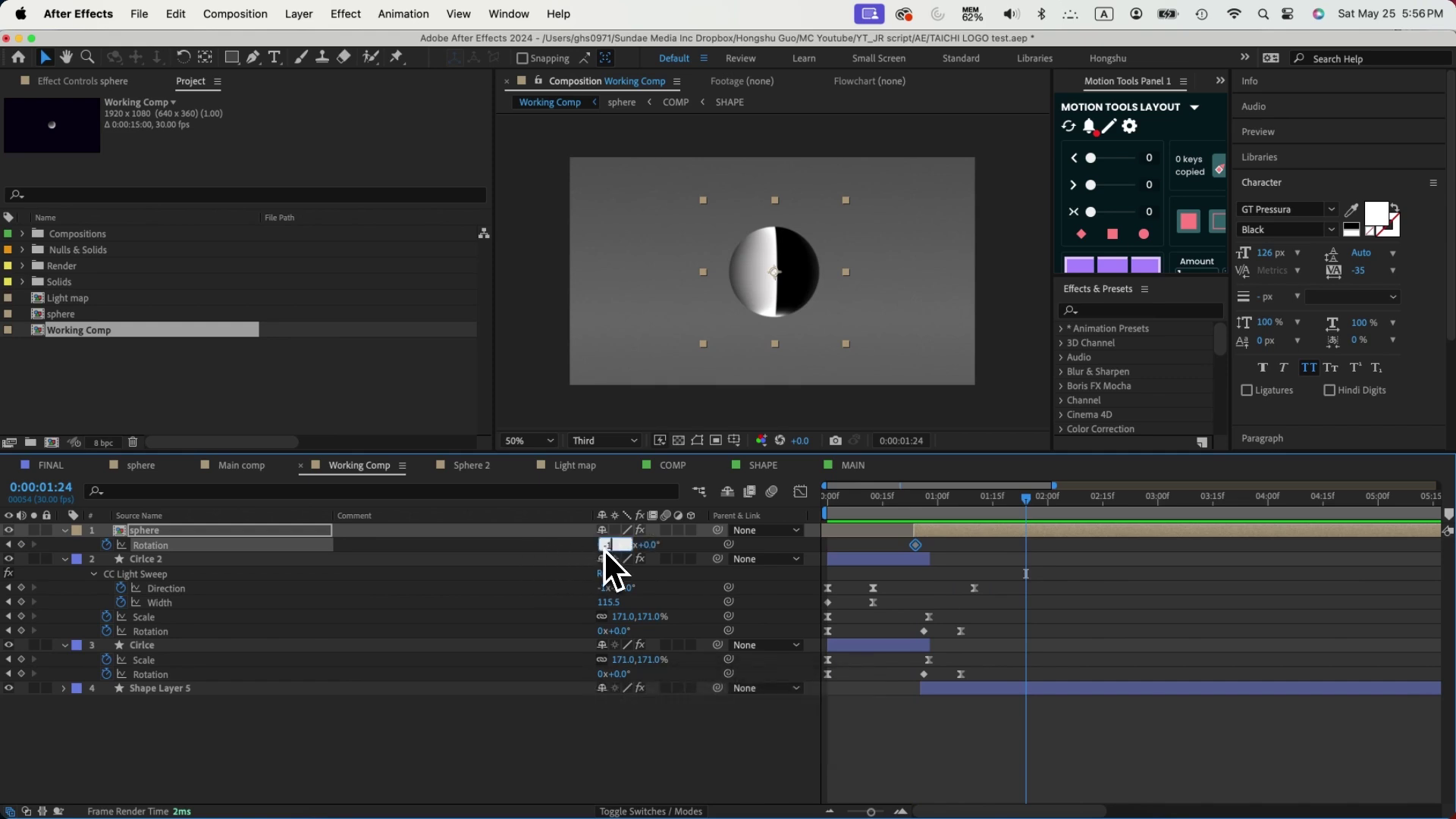
{"action": "type", "text": "20"}
{"action": "key", "text": "Return"}
- Add a +30° Rotation keyframe at 1:01 and select all three keyframes
{"action": "left_click", "coordinate": [950, 501]}
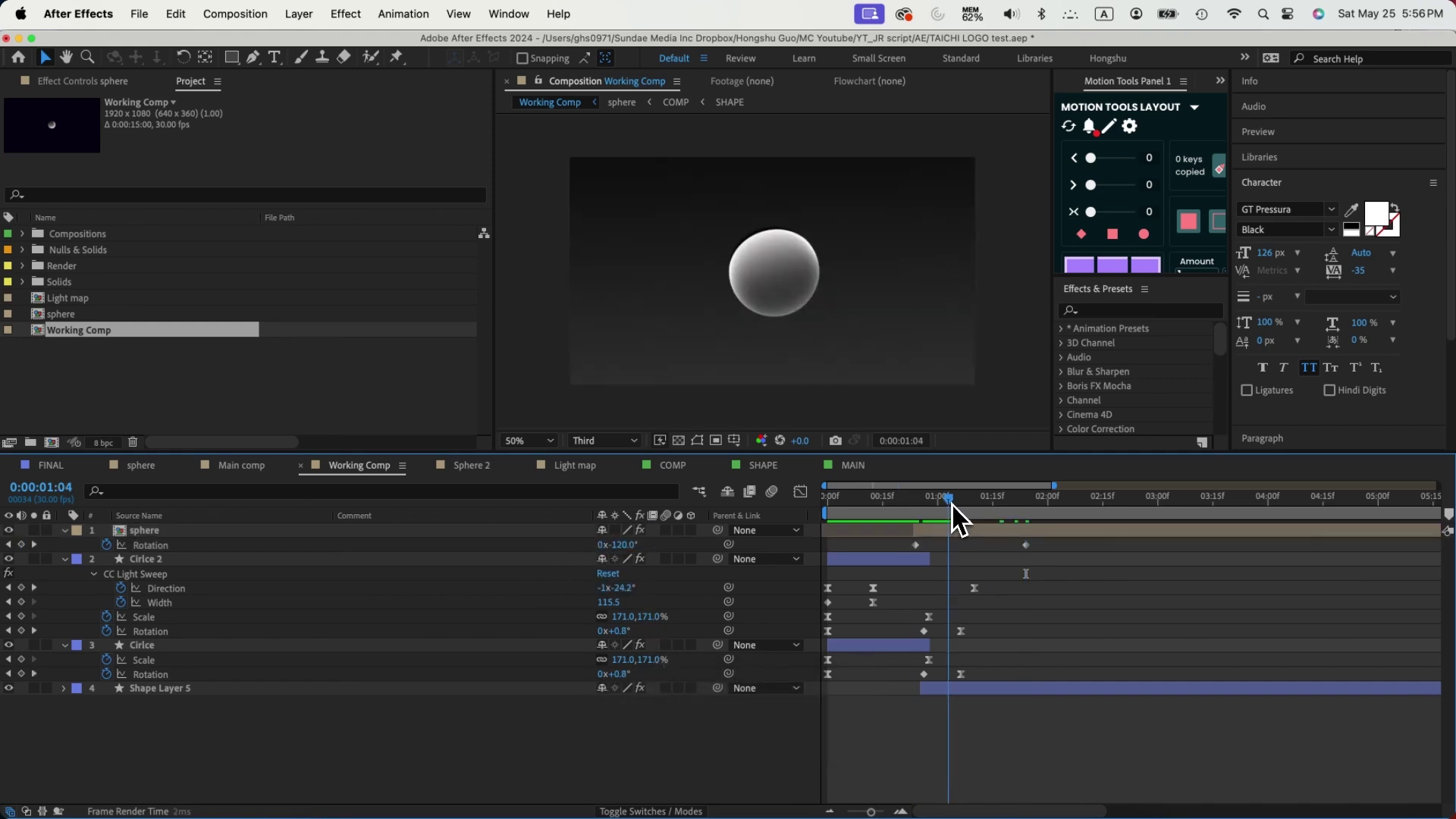
{"action": "left_click_drag", "start_coordinate": [919, 502], "coordinate": [944, 503]}
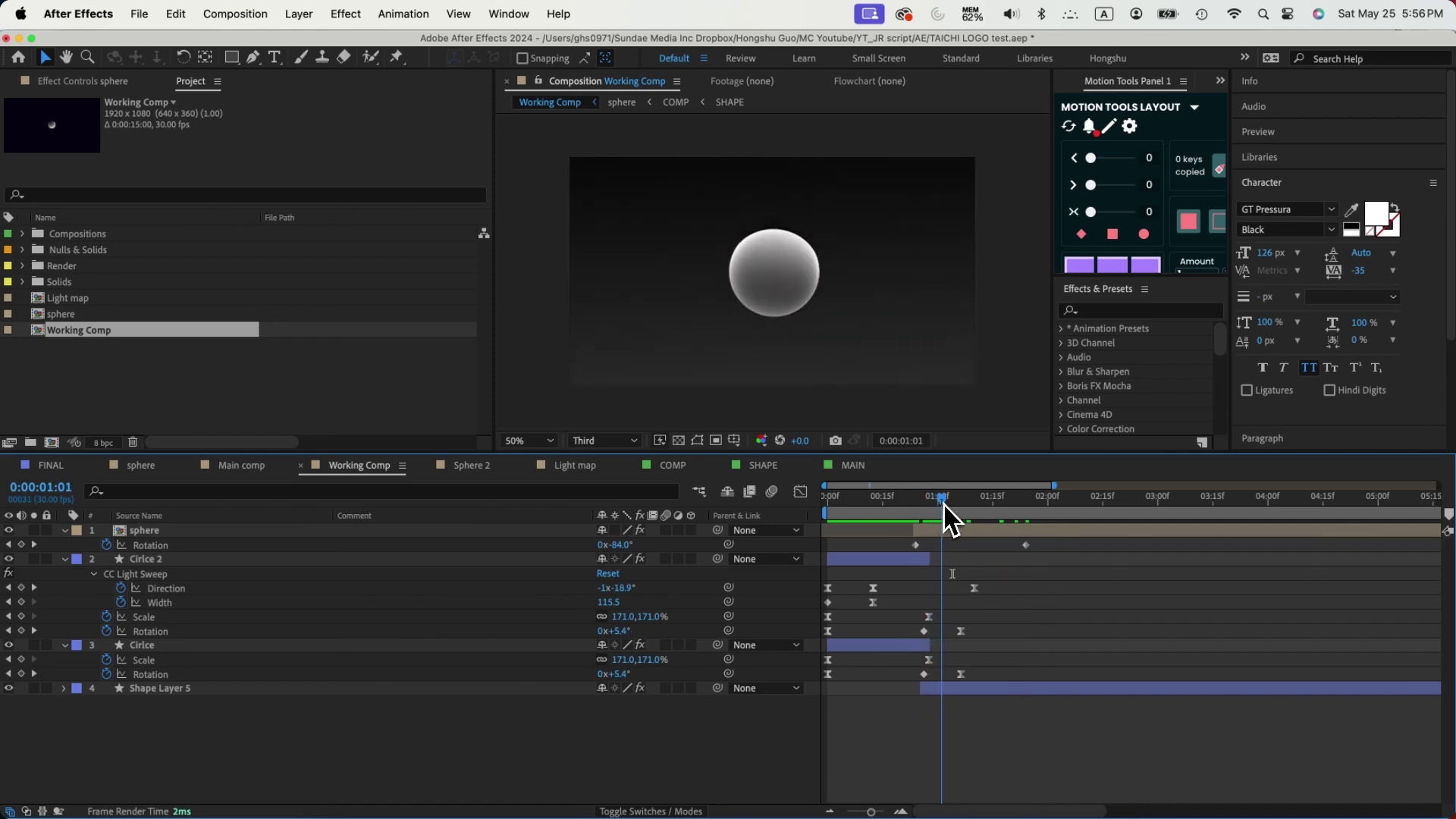
{"action": "left_click", "coordinate": [630, 546]}
{"action": "type", "text": "30"}
{"action": "key", "text": "Return"}
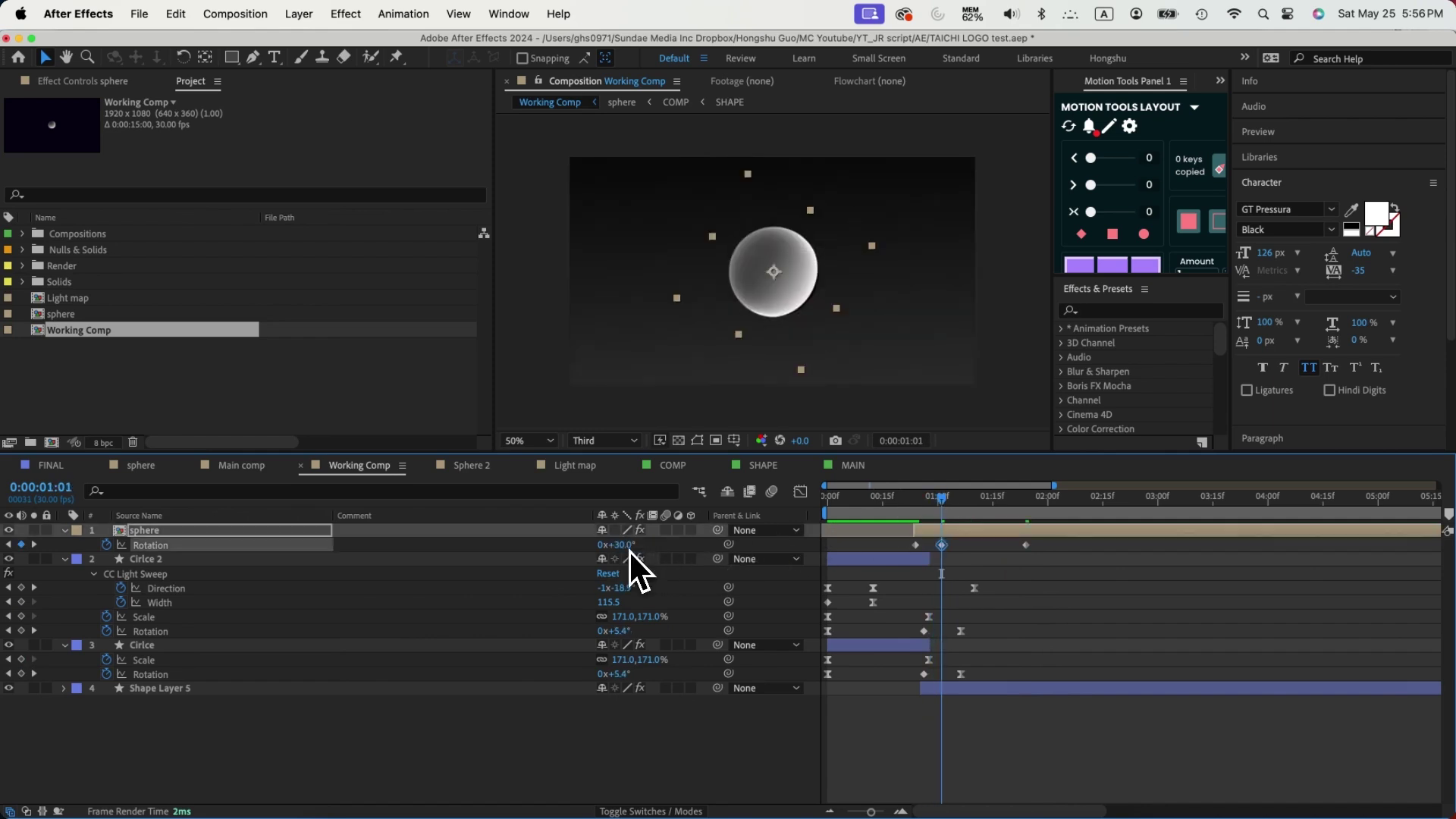
{"action": "left_click_drag", "start_coordinate": [894, 539], "coordinate": [895, 540]}
- Apply Easy Ease to the three sphere Rotation keyframes
{"action": "right_click", "coordinate": [1024, 547]}
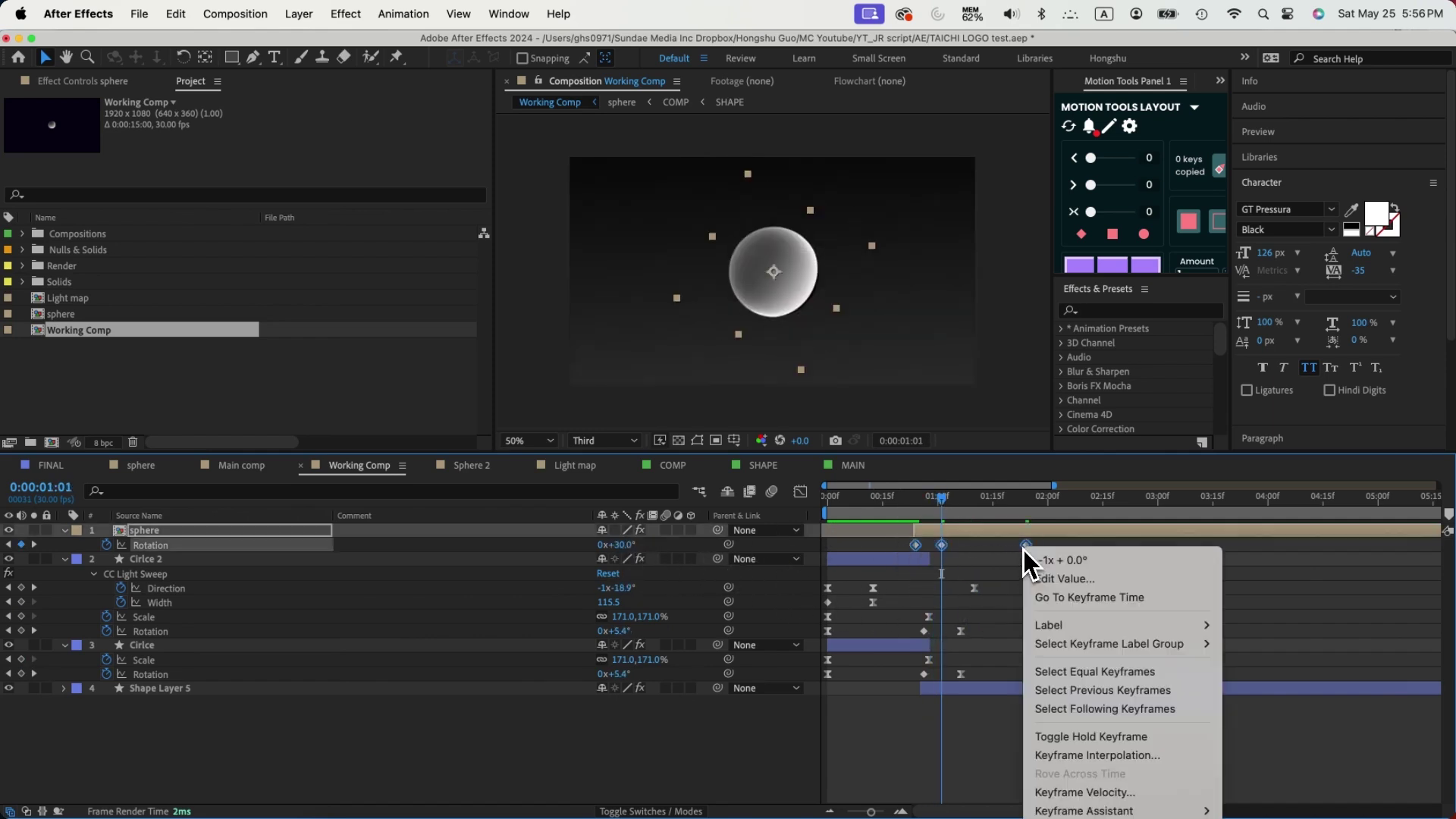
{"action": "mouse_move", "coordinate": [1115, 810]}
{"action": "left_click", "coordinate": [904, 703]}
{"action": "left_click", "coordinate": [800, 492]}
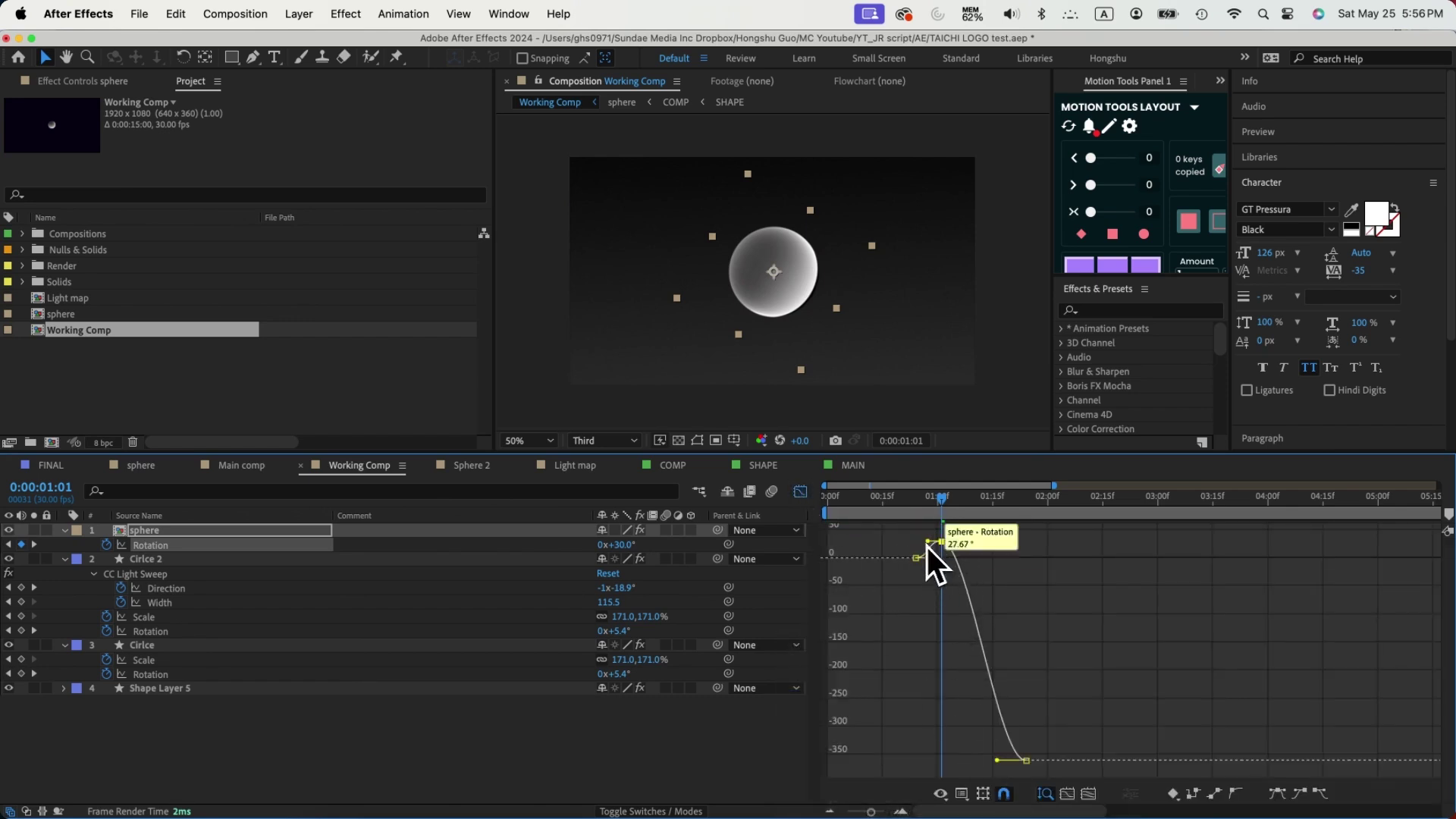
- Stretch the +30° keyframe's outgoing influence in the Graph Editor so the wind-up holds longer
{"action": "mouse_move", "coordinate": [964, 551]}
{"action": "left_mouse_down"}
{"action": "mouse_move", "coordinate": [925, 533]}
{"action": "mouse_move", "coordinate": [944, 538]}
{"action": "left_mouse_up"}
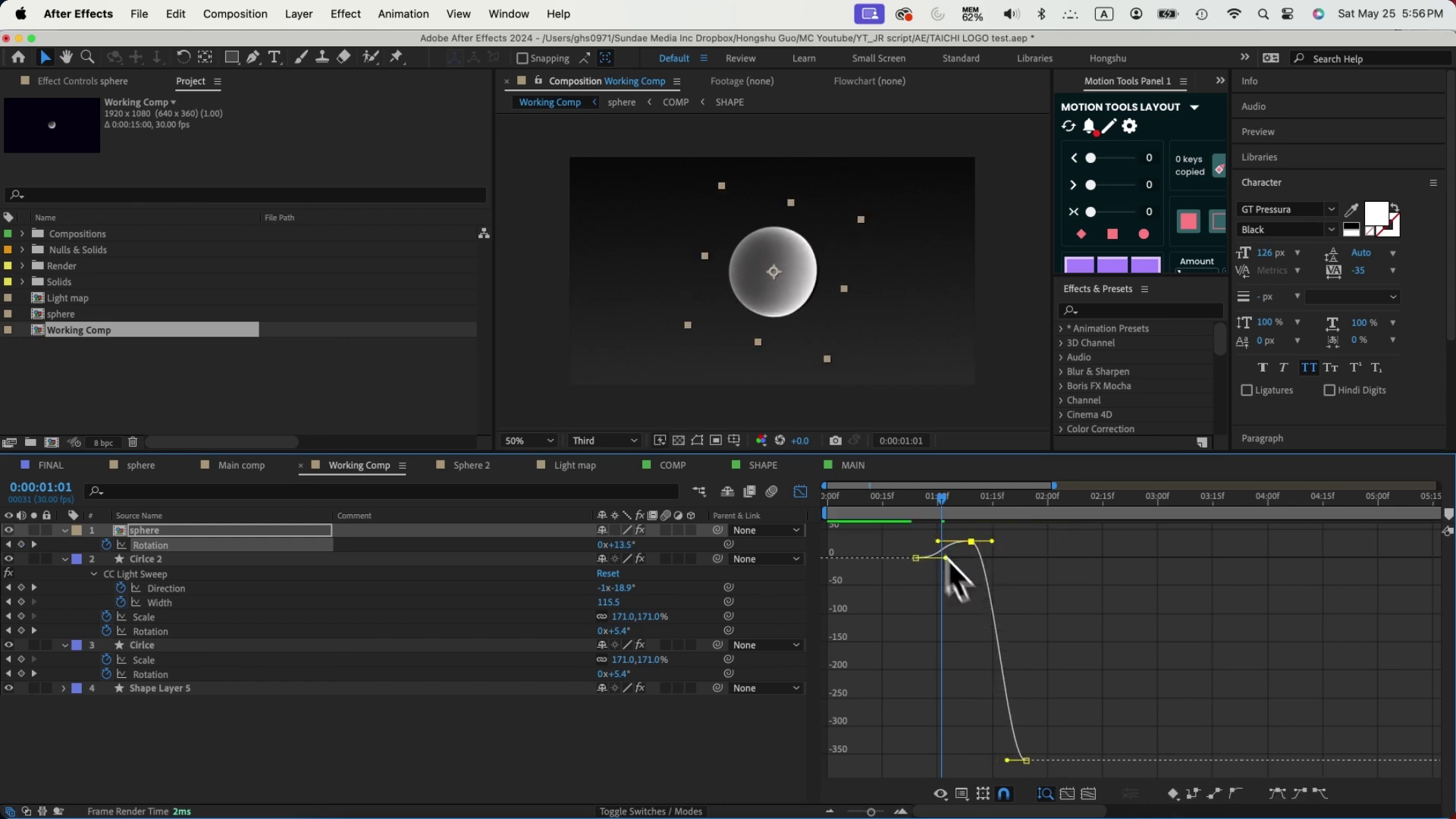
{"action": "left_click_drag", "start_coordinate": [989, 546], "coordinate": [1002, 542]}
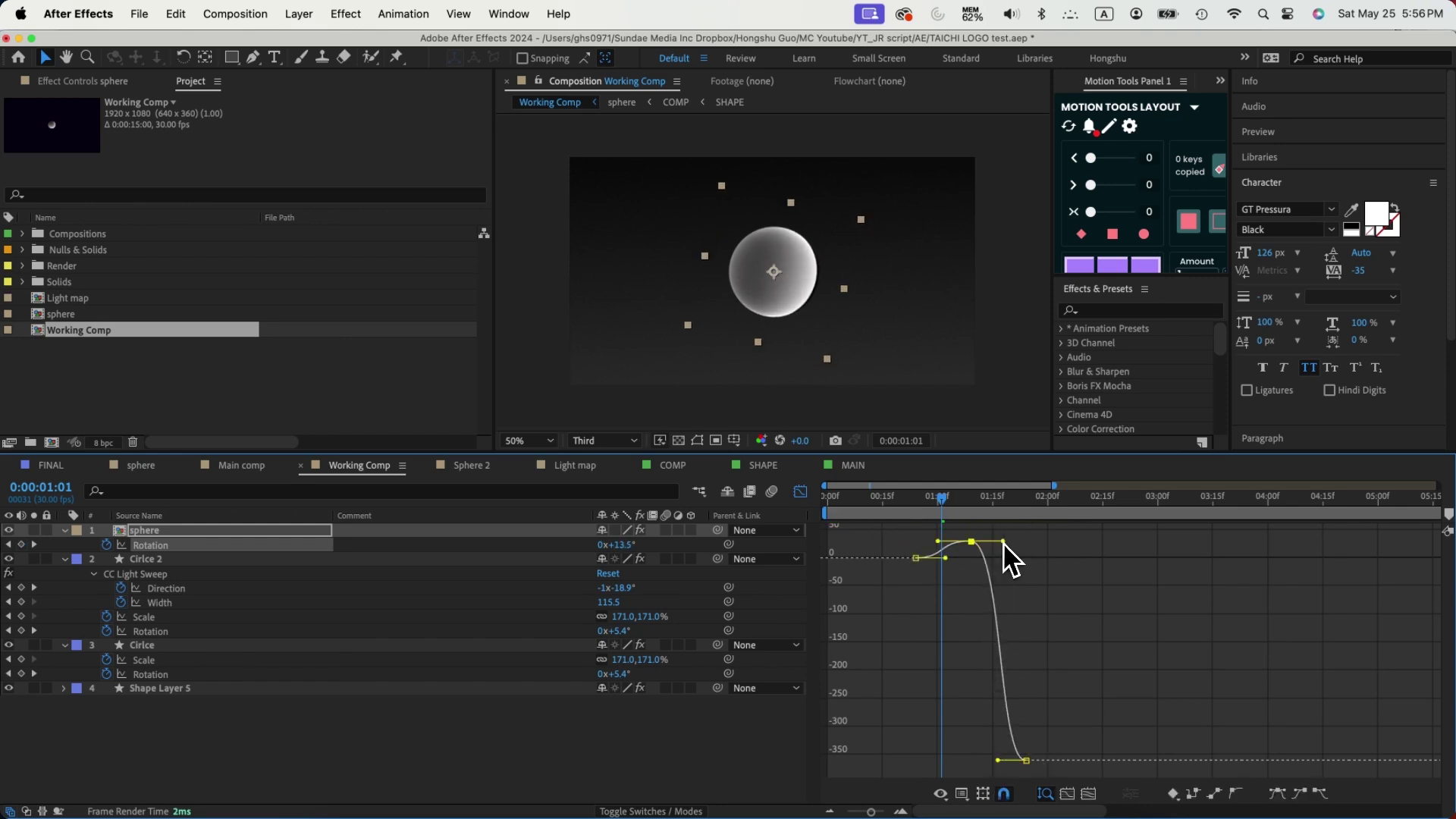
{"action": "left_click", "coordinate": [909, 502]}
{"action": "left_click_drag", "start_coordinate": [908, 502], "coordinate": [1063, 508]}
{"action": "key", "text": "shift+F3"}
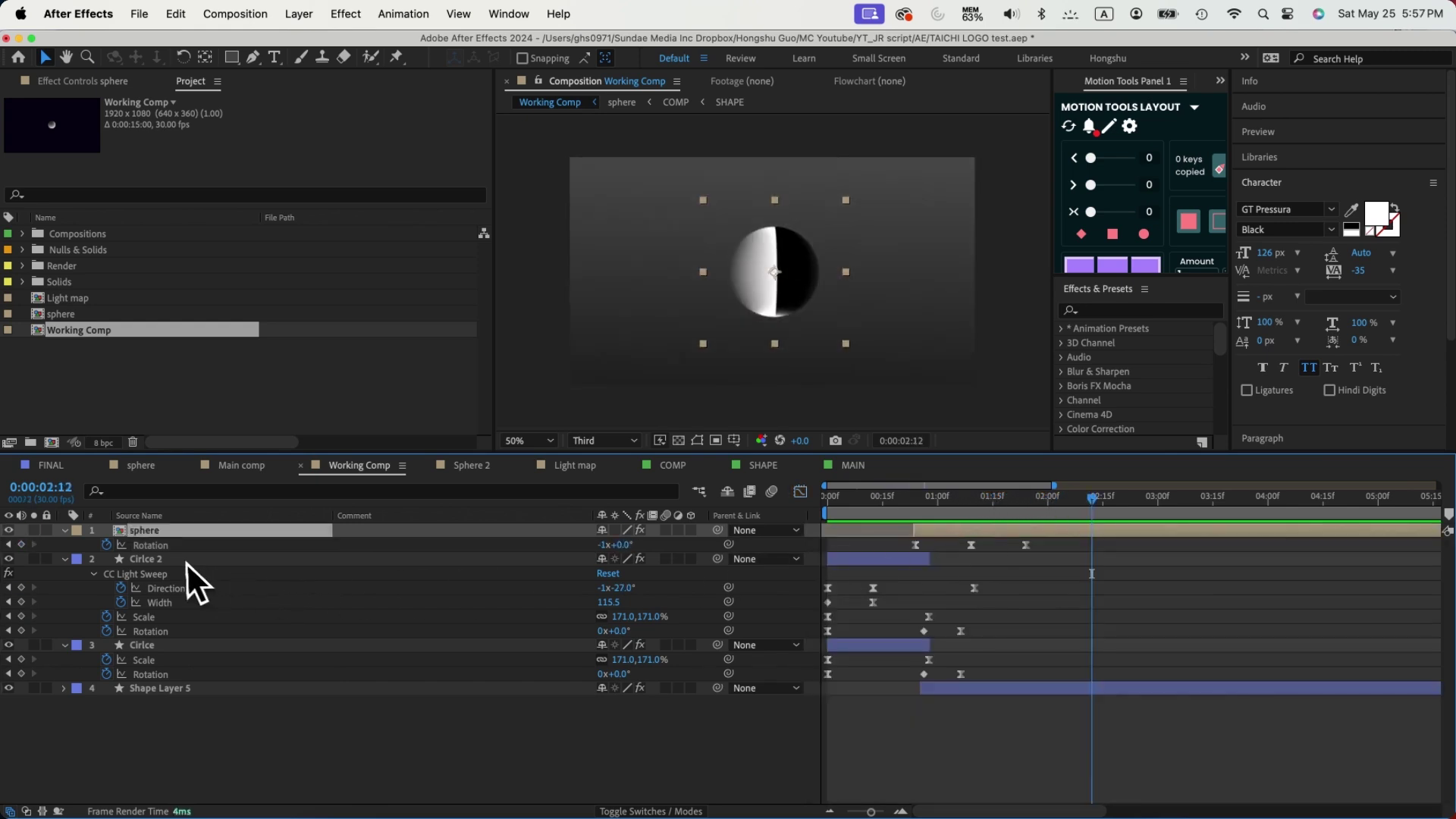
- Scale the sphere layer down to 14.3%
{"action": "key", "text": "s"}
{"action": "left_click_drag", "start_coordinate": [620, 545], "coordinate": [590, 551]}
{"action": "left_click", "coordinate": [357, 731]}
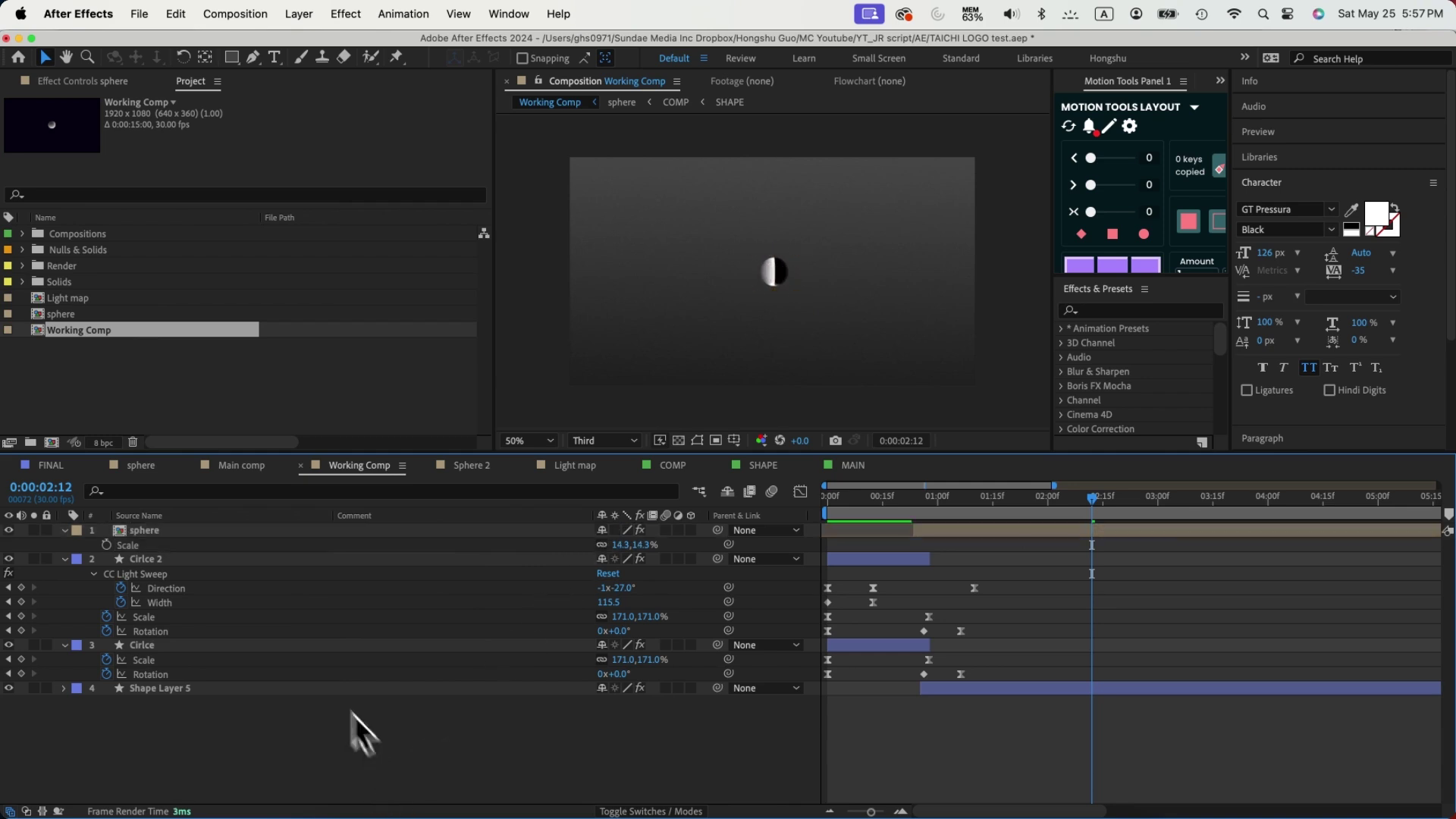
{"action": "left_click", "coordinate": [151, 535]}
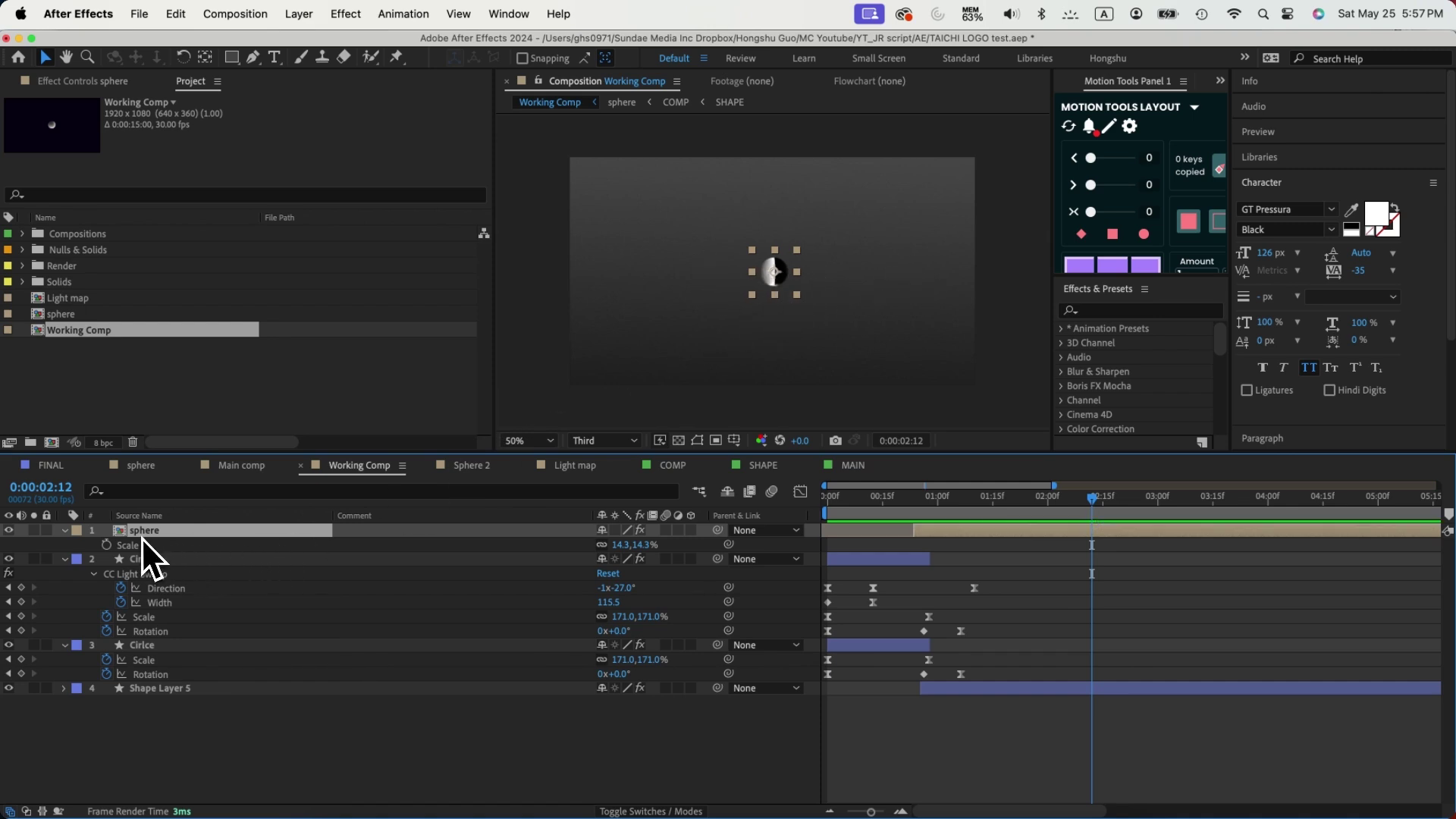
- Duplicate the sphere layer until there are seven copies
{"action": "key", "text": "super+d"}
{"action": "key", "text": "super+d"}
{"action": "key", "text": "super+d"}
{"action": "key", "text": "super+d"}
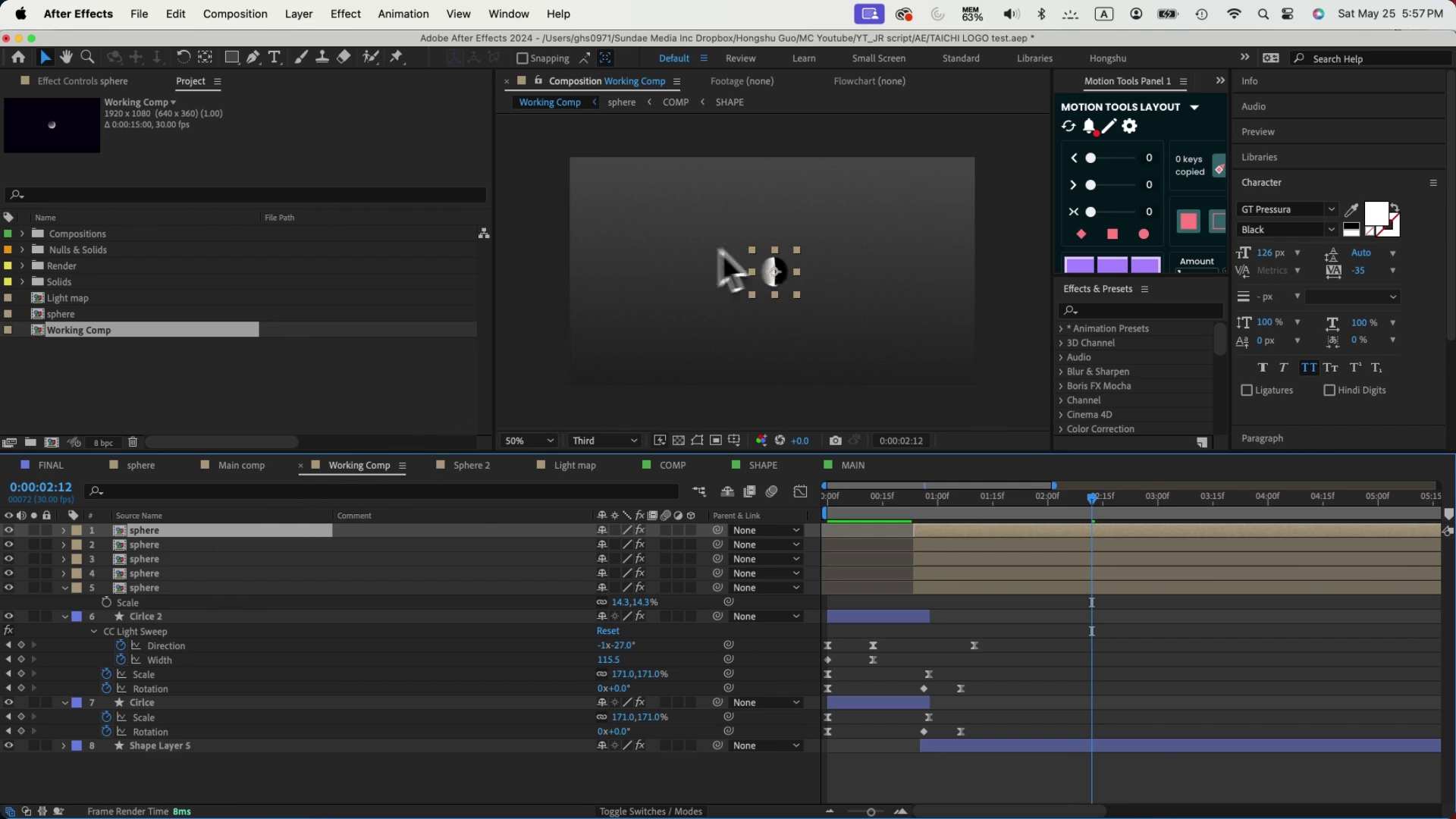
{"action": "left_click", "coordinate": [160, 590]}
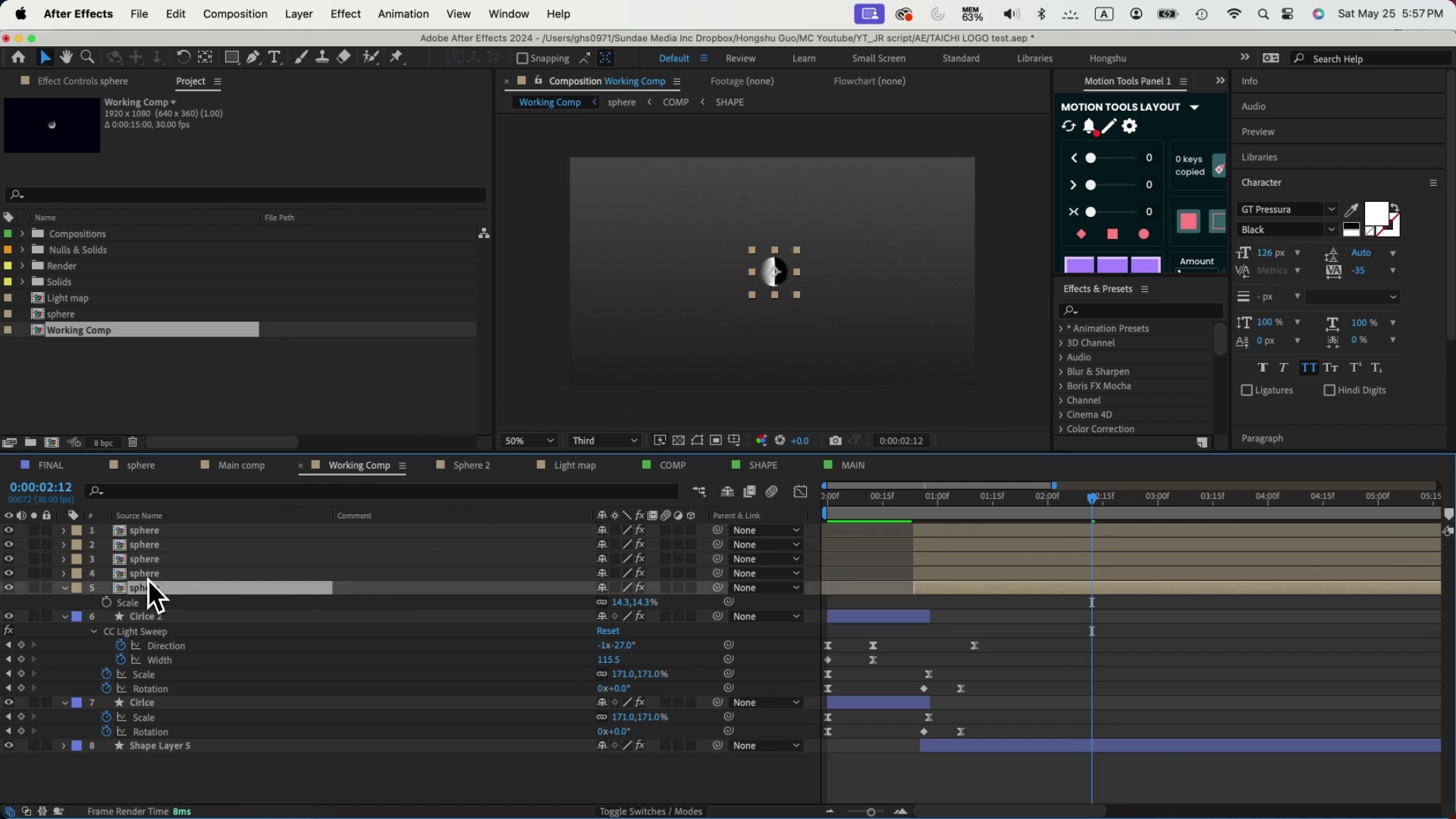
{"action": "left_click_drag", "start_coordinate": [148, 595], "coordinate": [152, 535]}
{"action": "key", "text": "super+d"}
{"action": "key", "text": "super+d"}
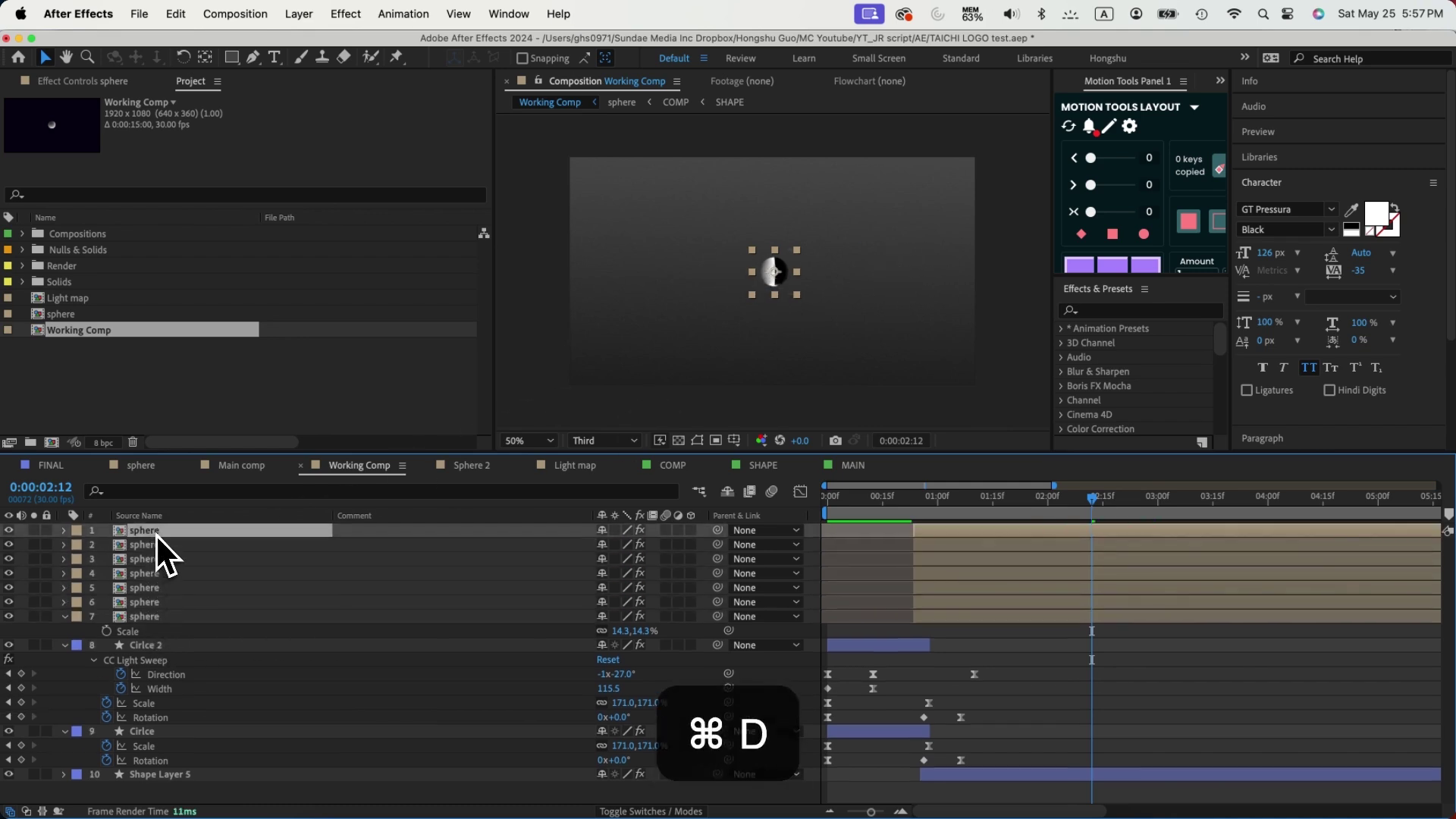
{"action": "left_click", "coordinate": [156, 617]}
- Move one sphere to the left and one to the right, then select all seven layers
{"action": "left_click_drag", "start_coordinate": [771, 274], "coordinate": [644, 275]}
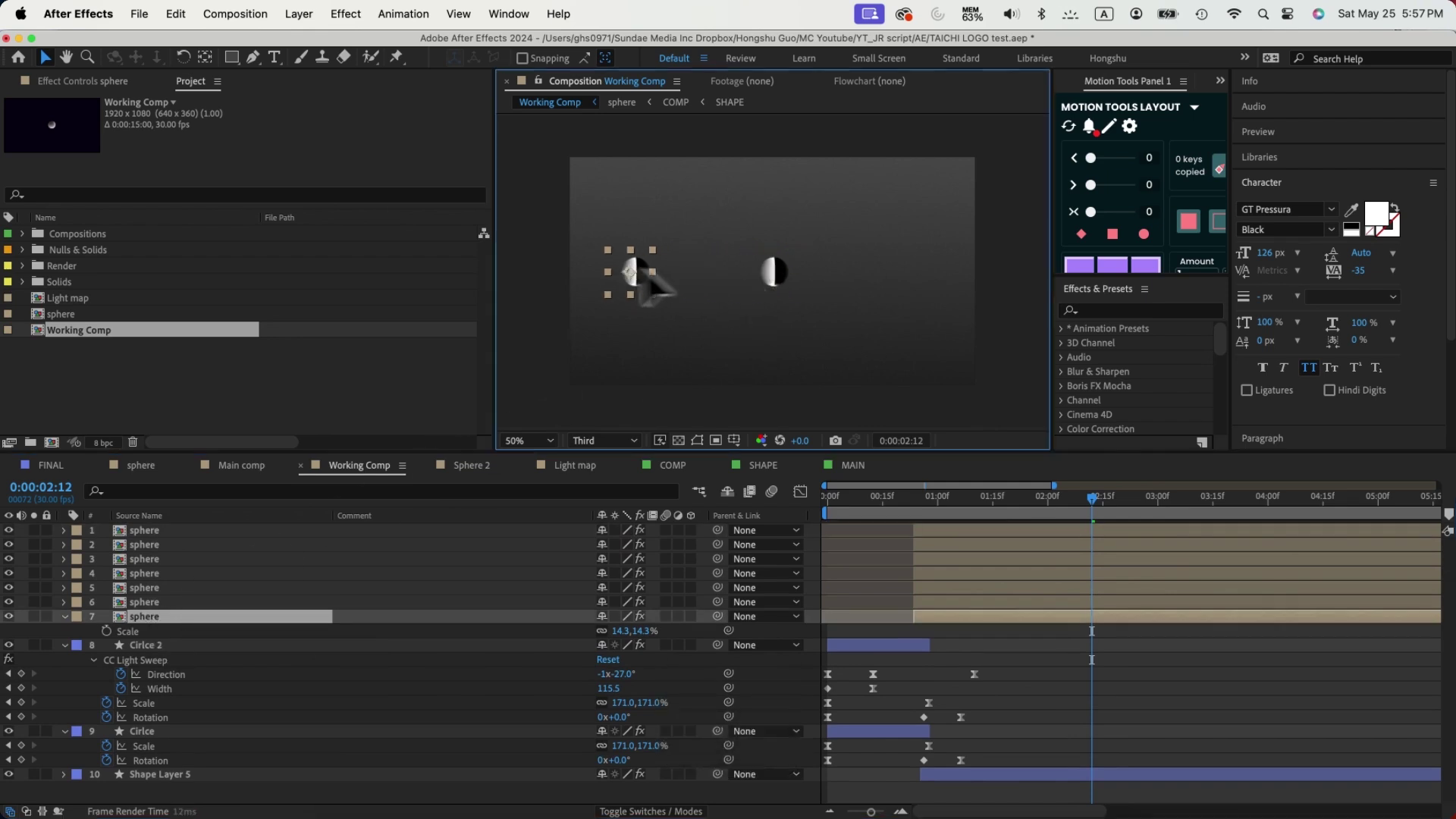
{"action": "left_click", "coordinate": [142, 532]}
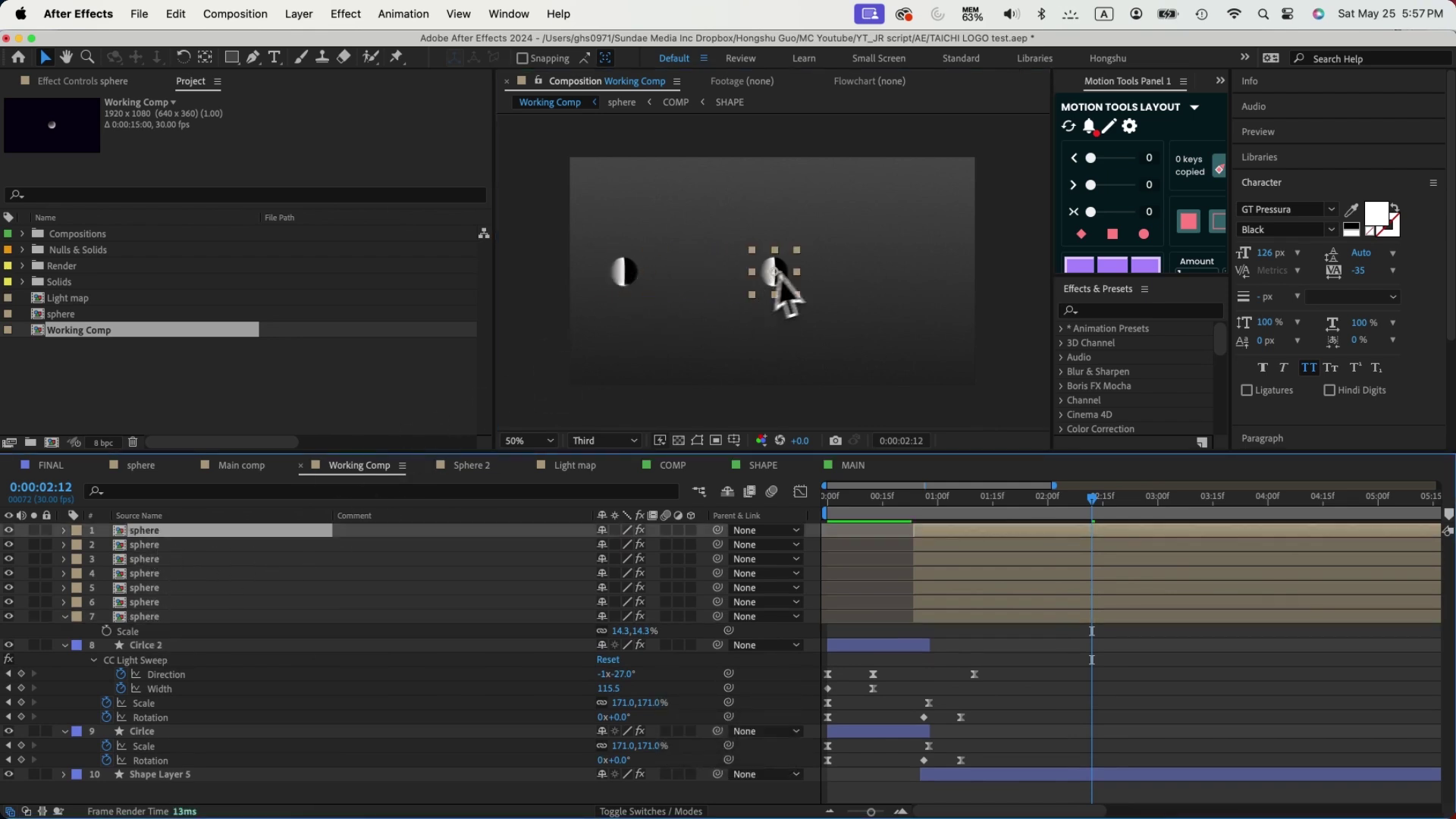
{"action": "left_click_drag", "start_coordinate": [776, 275], "coordinate": [920, 277]}
{"action": "key", "text": "Return"}
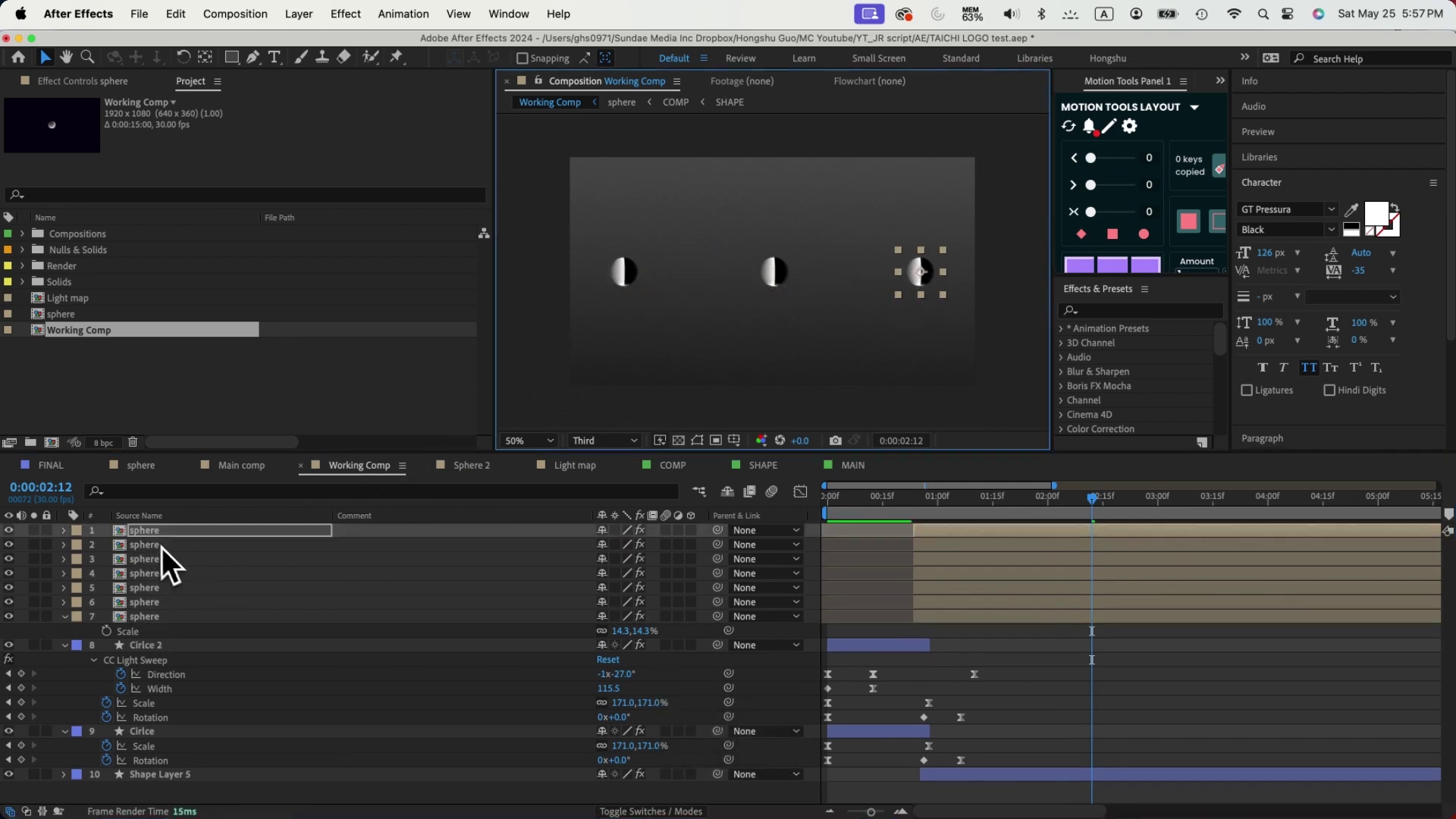
{"action": "left_click", "coordinate": [157, 615]}
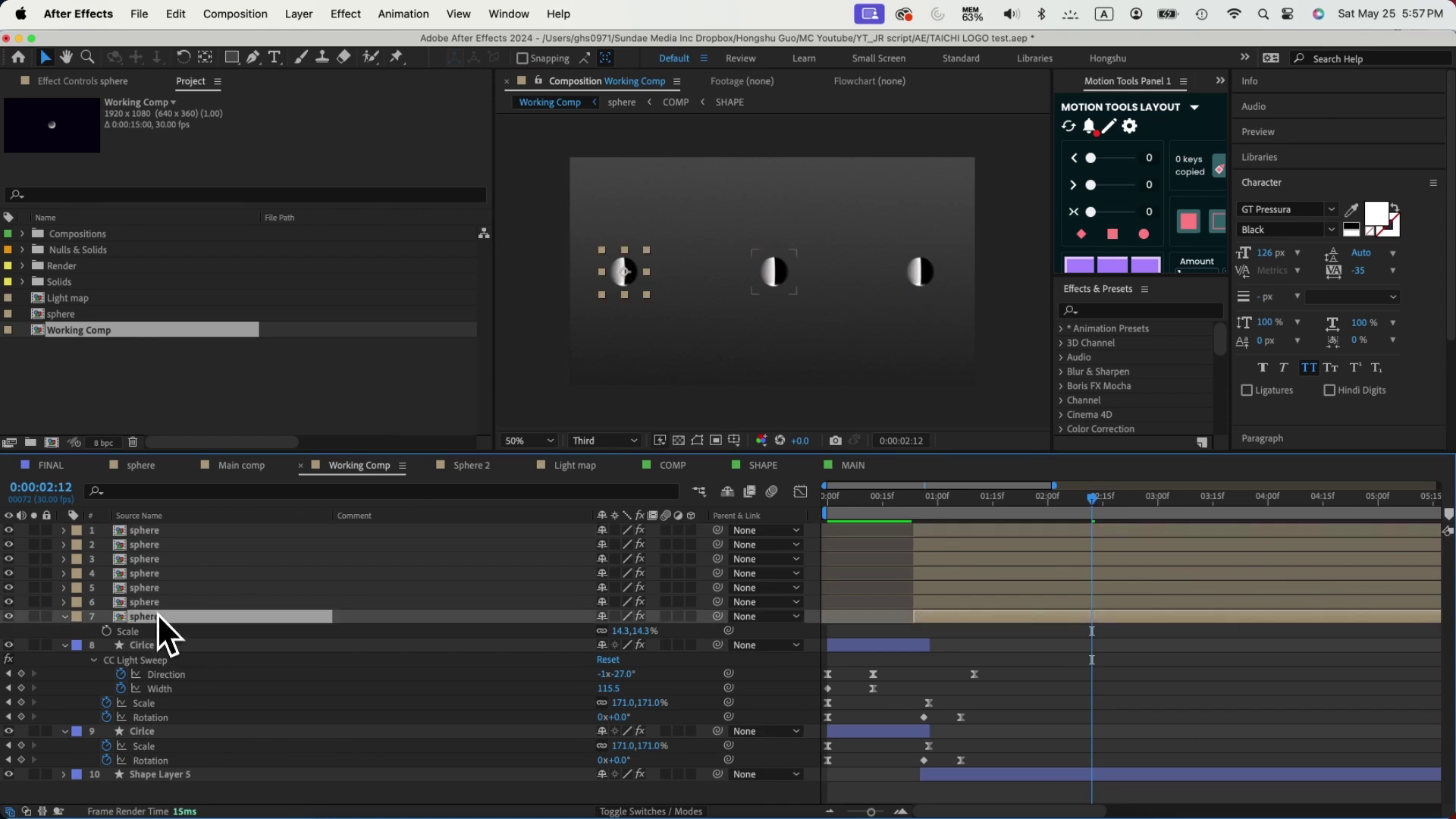
{"action": "left_click", "coordinate": [152, 532], "text": "shift"}
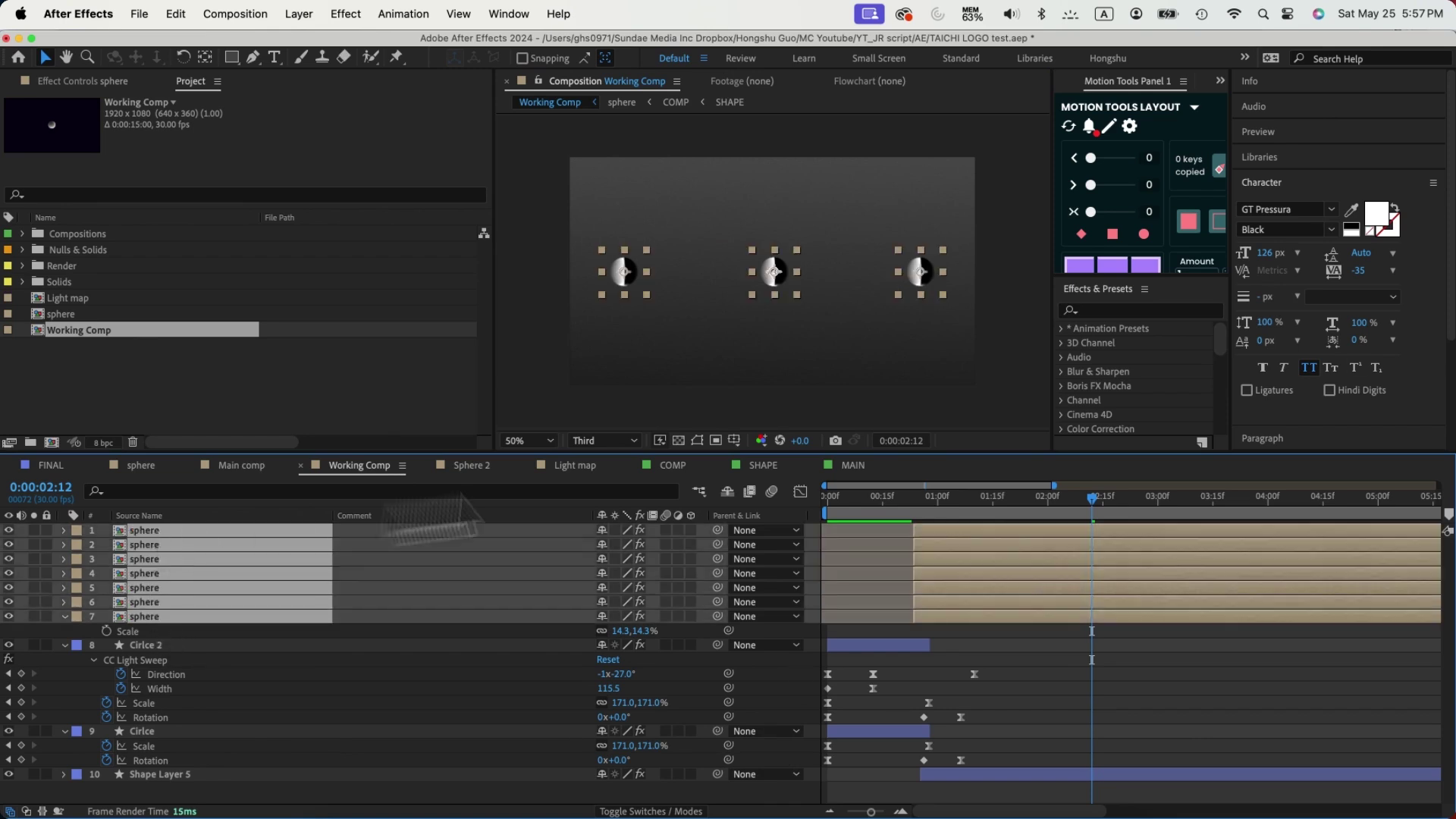
- Use the Align panel's Distribute Horizontally to space the seven spheres evenly in a row
{"action": "left_click", "coordinate": [504, 14]}
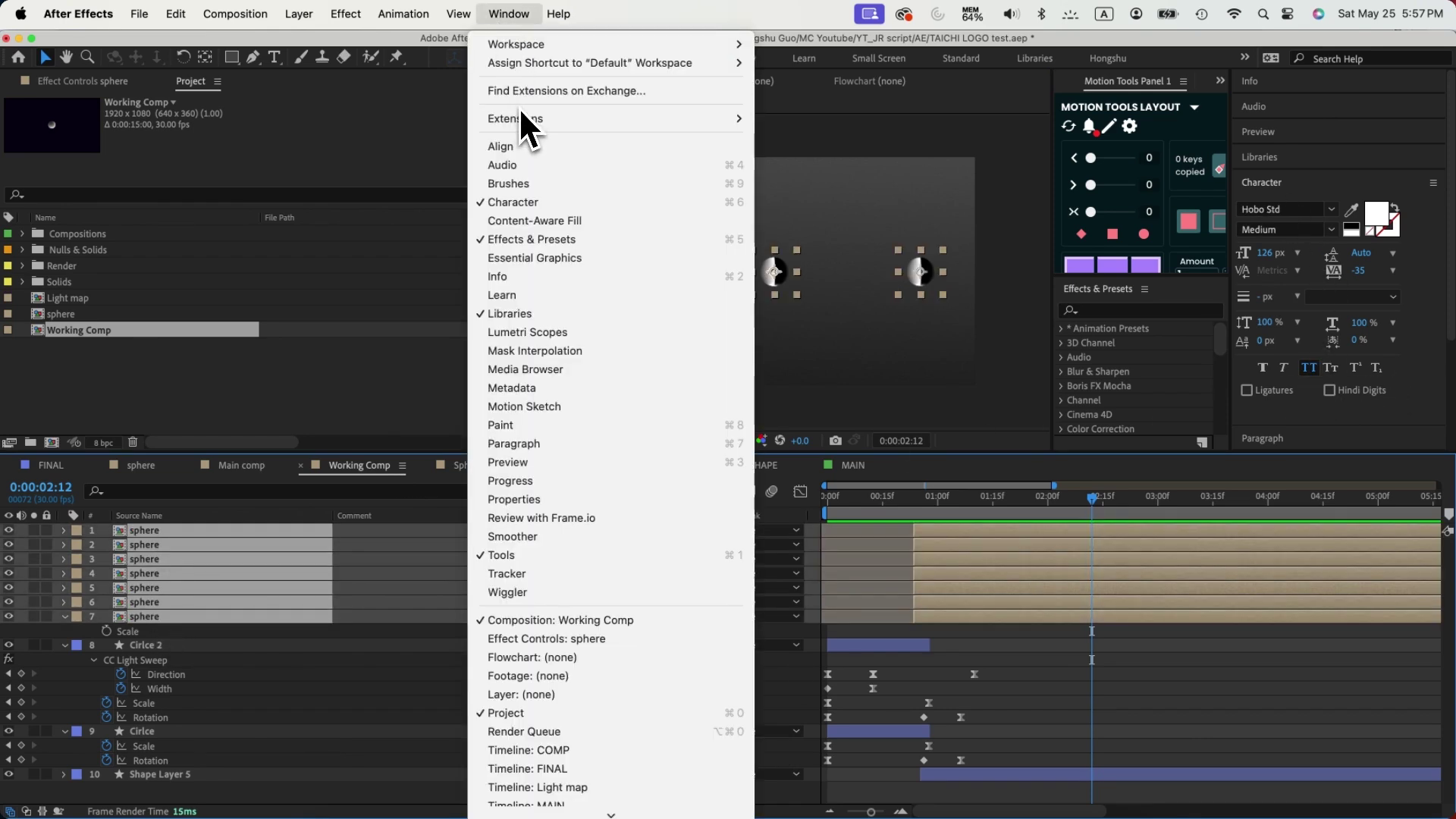
{"action": "left_click", "coordinate": [516, 147]}
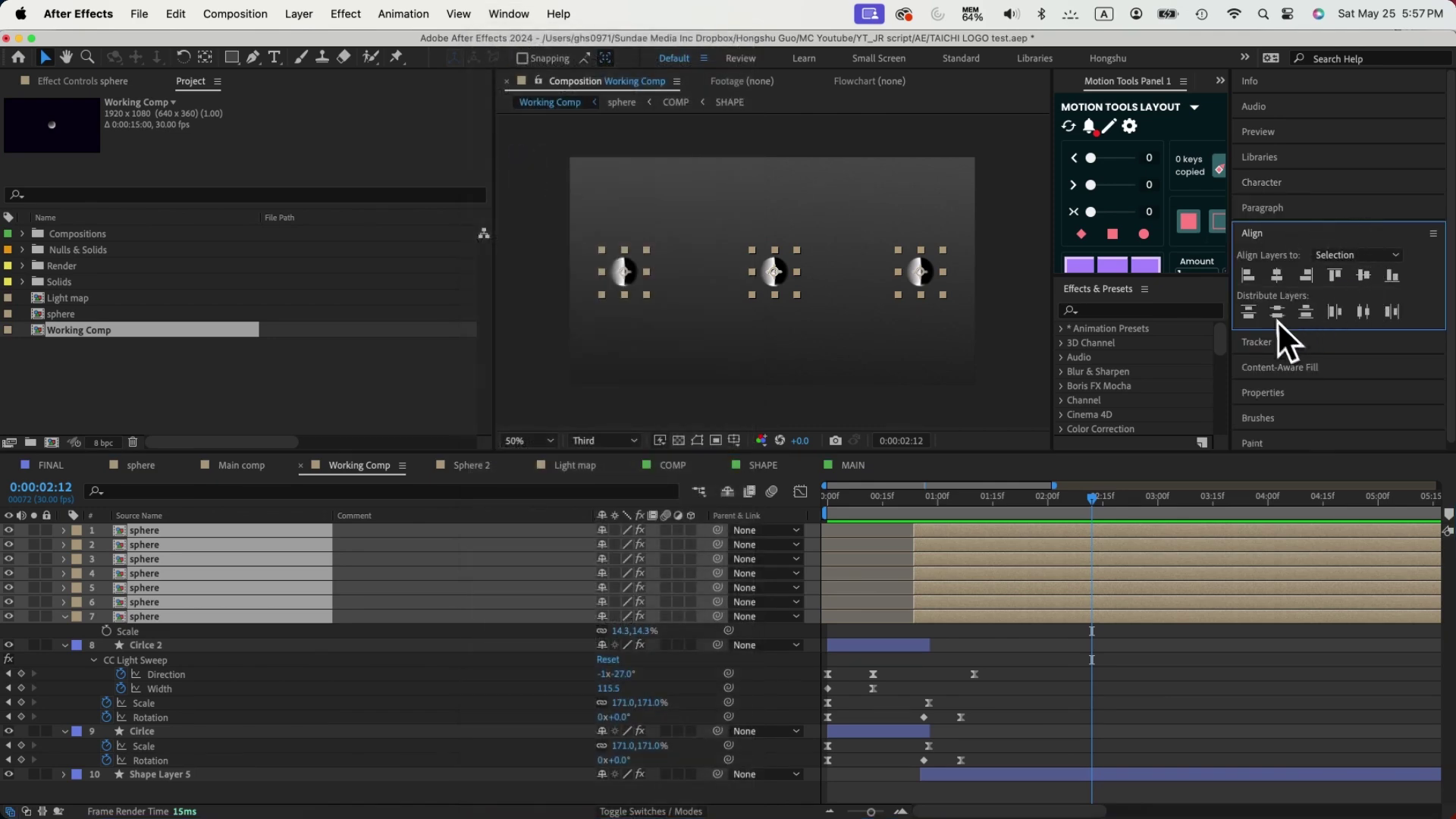
{"action": "left_click", "coordinate": [1363, 312]}
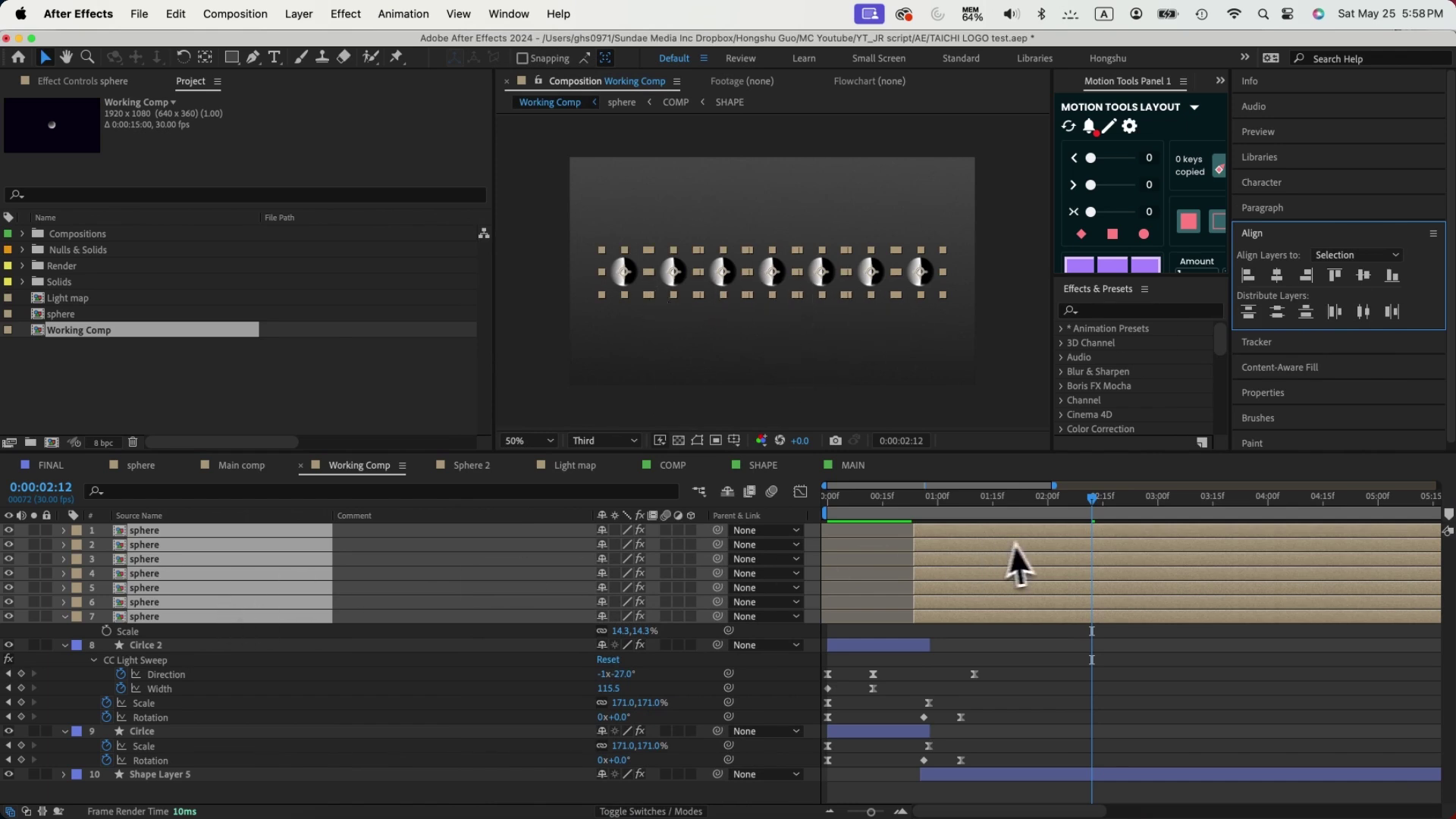
{"action": "left_click", "coordinate": [1017, 640]}
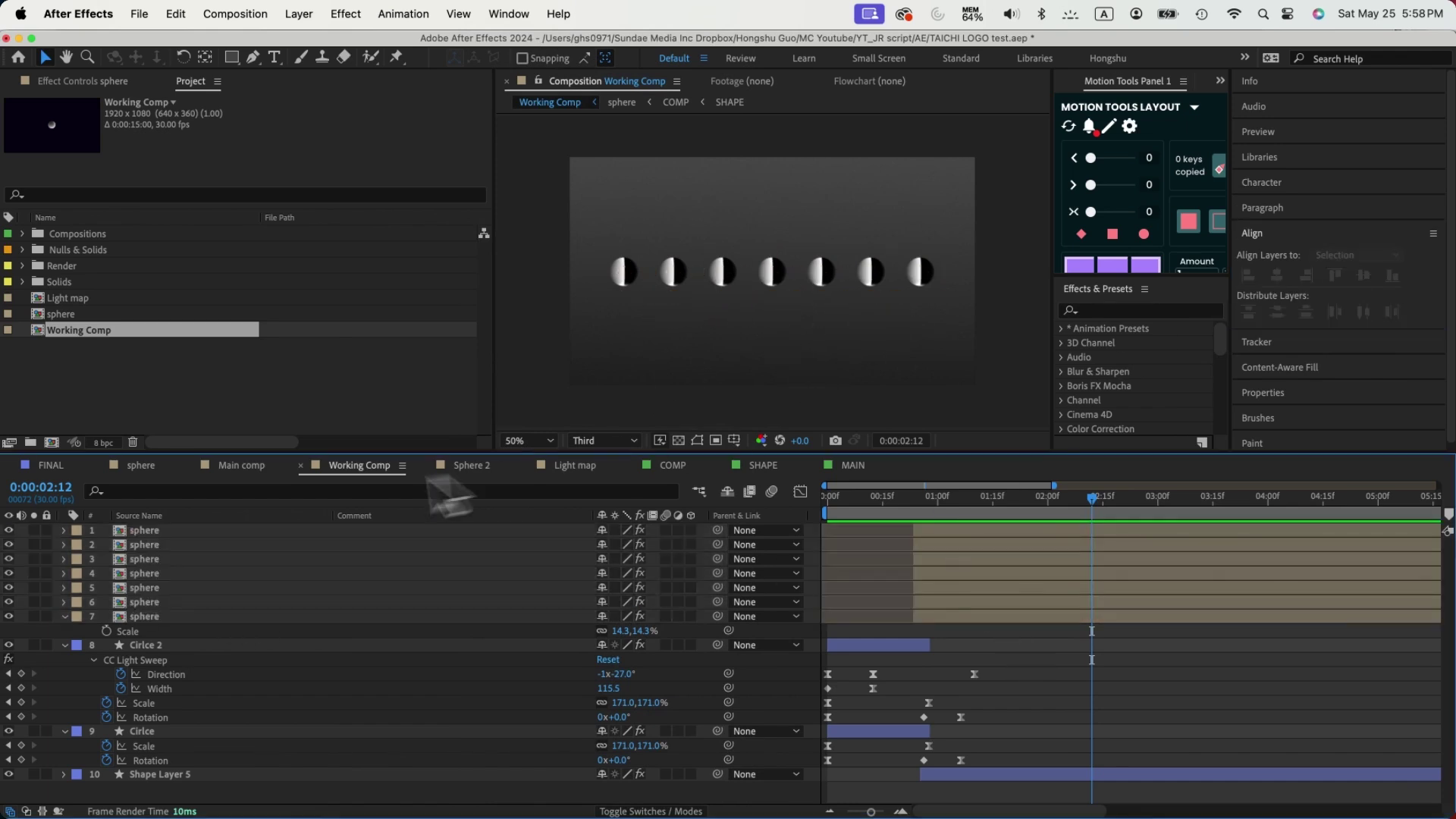
{"action": "left_click", "coordinate": [166, 533]}
{"action": "left_click", "coordinate": [160, 615], "text": "shift"}
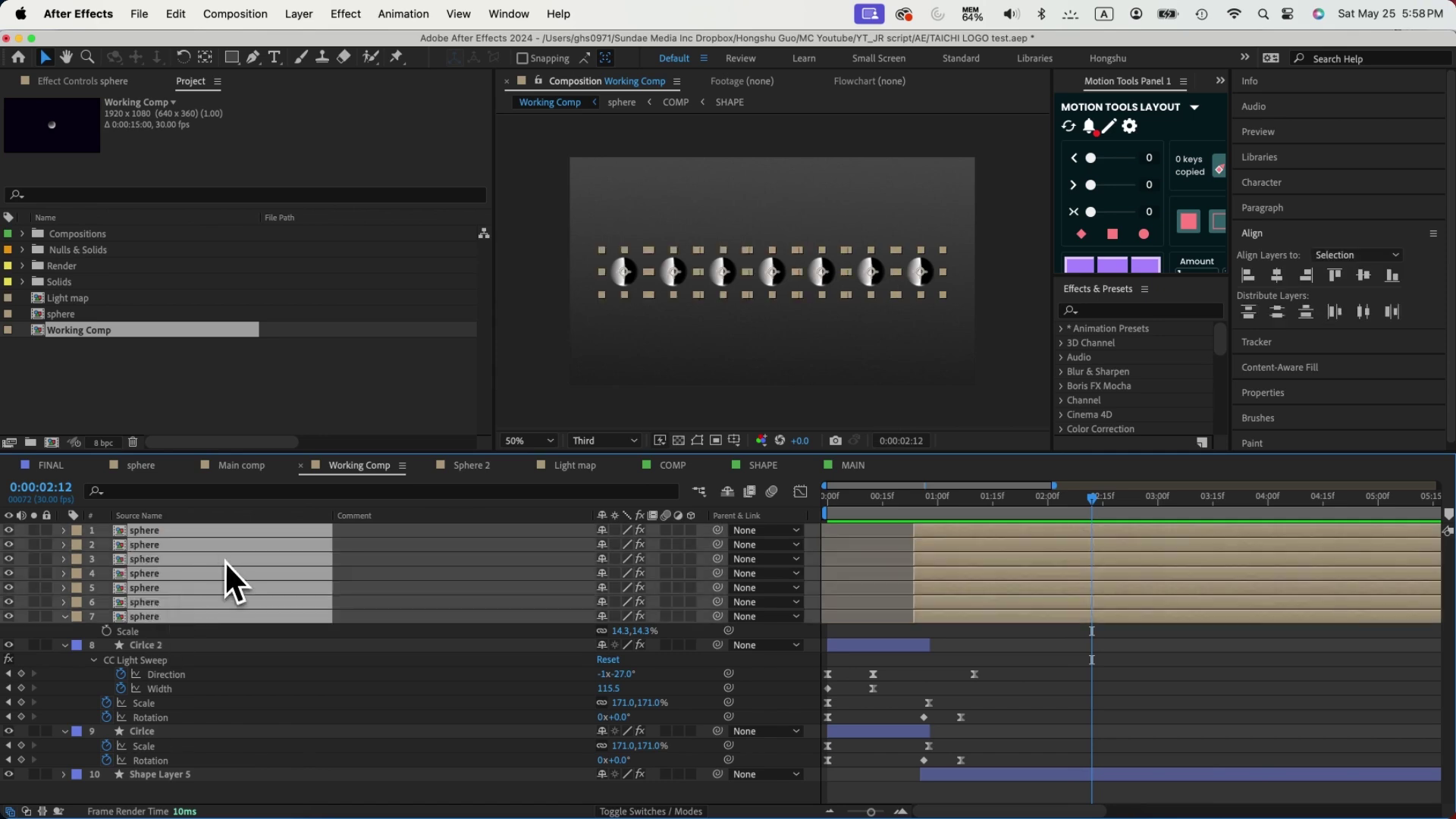
- Duplicate the seven spheres, label them Yellow and move them down into a second row
{"action": "key", "text": "super+d"}
{"action": "left_click_drag", "start_coordinate": [188, 585], "coordinate": [152, 546]}
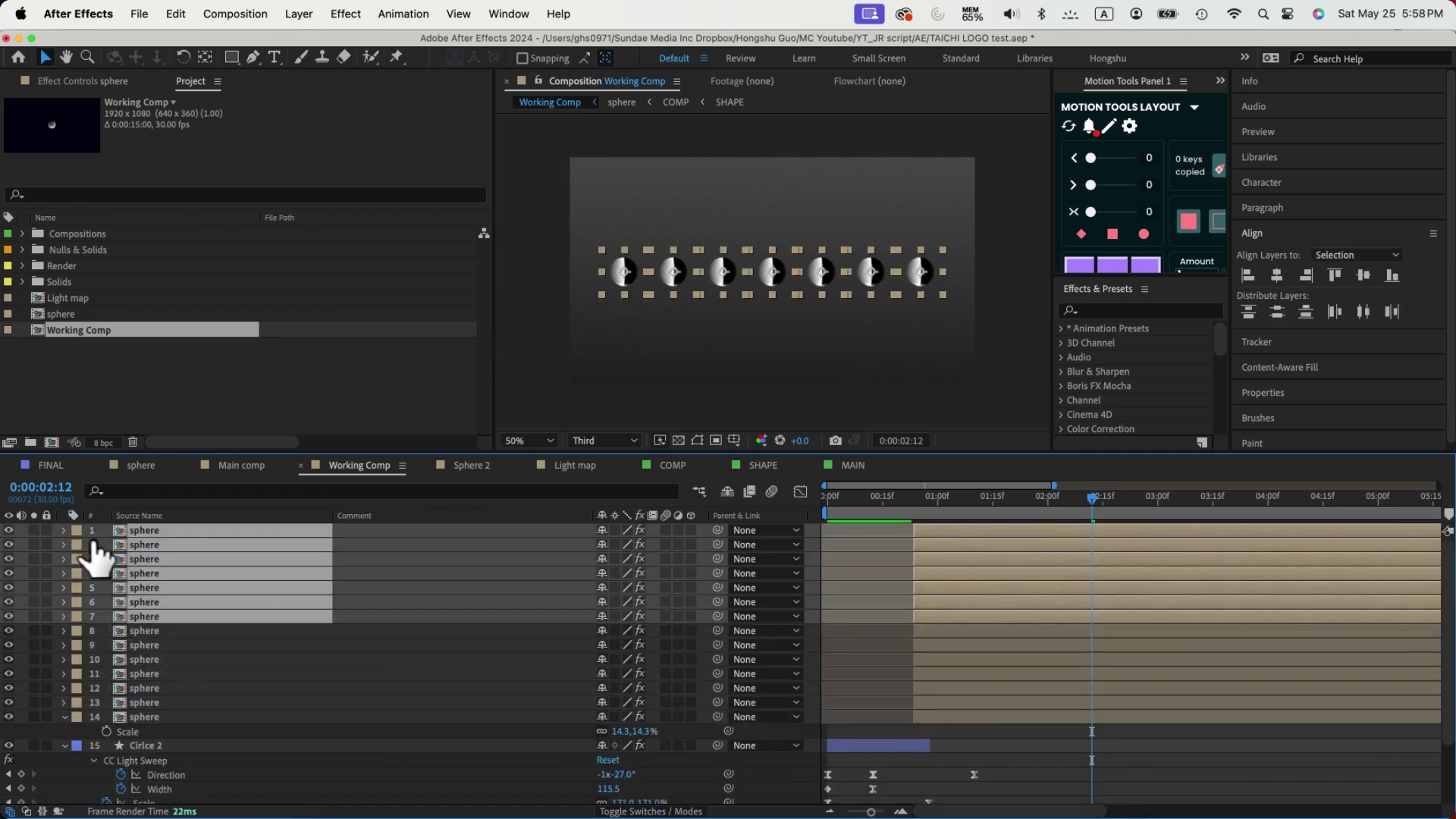
{"action": "left_click", "coordinate": [79, 546]}
{"action": "left_click", "coordinate": [99, 524]}
{"action": "left_click_drag", "start_coordinate": [942, 253], "coordinate": [893, 315]}
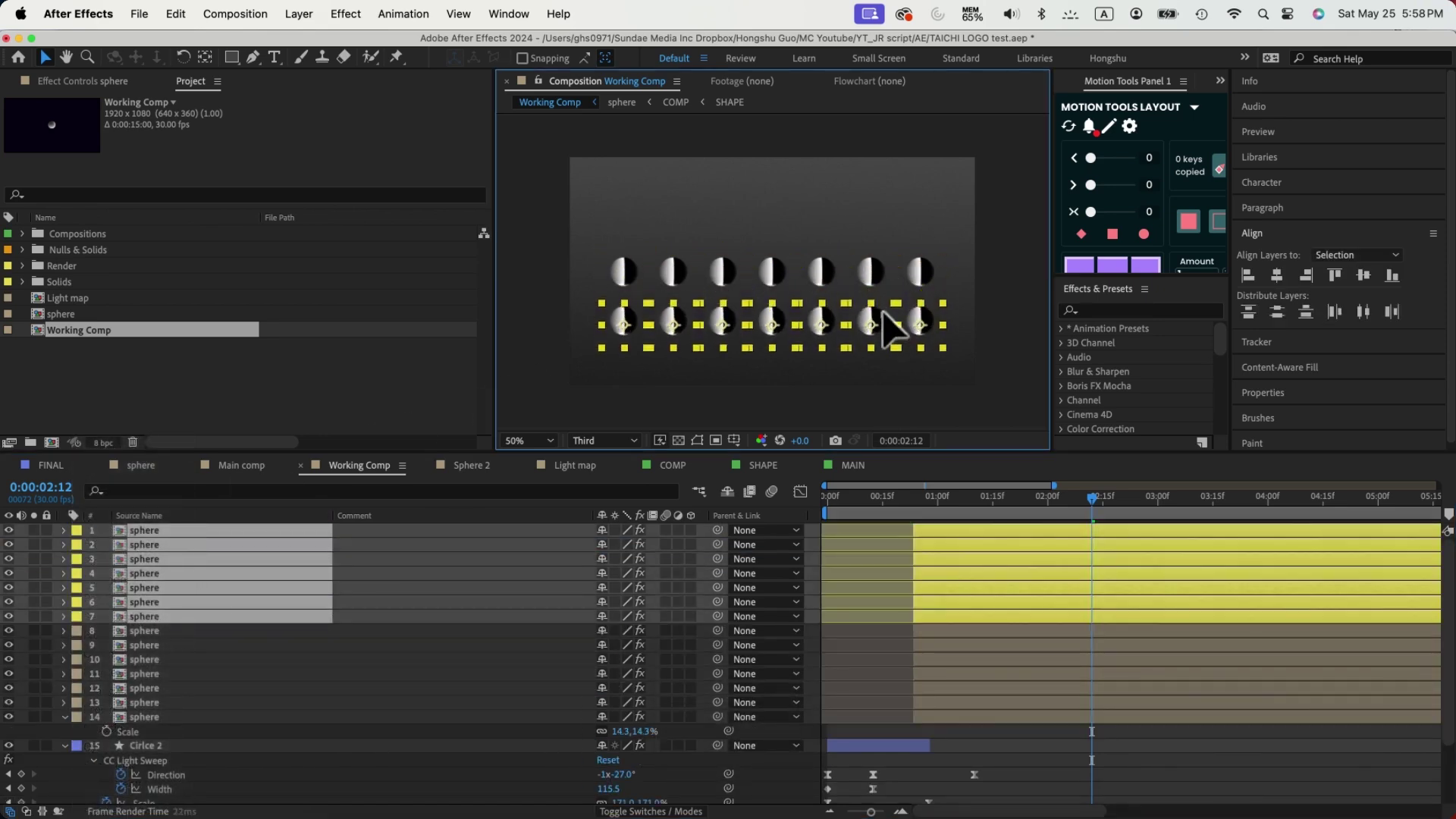
- Duplicate the spheres again, label them Pink and move them down into a third row
{"action": "key", "text": "super+d"}
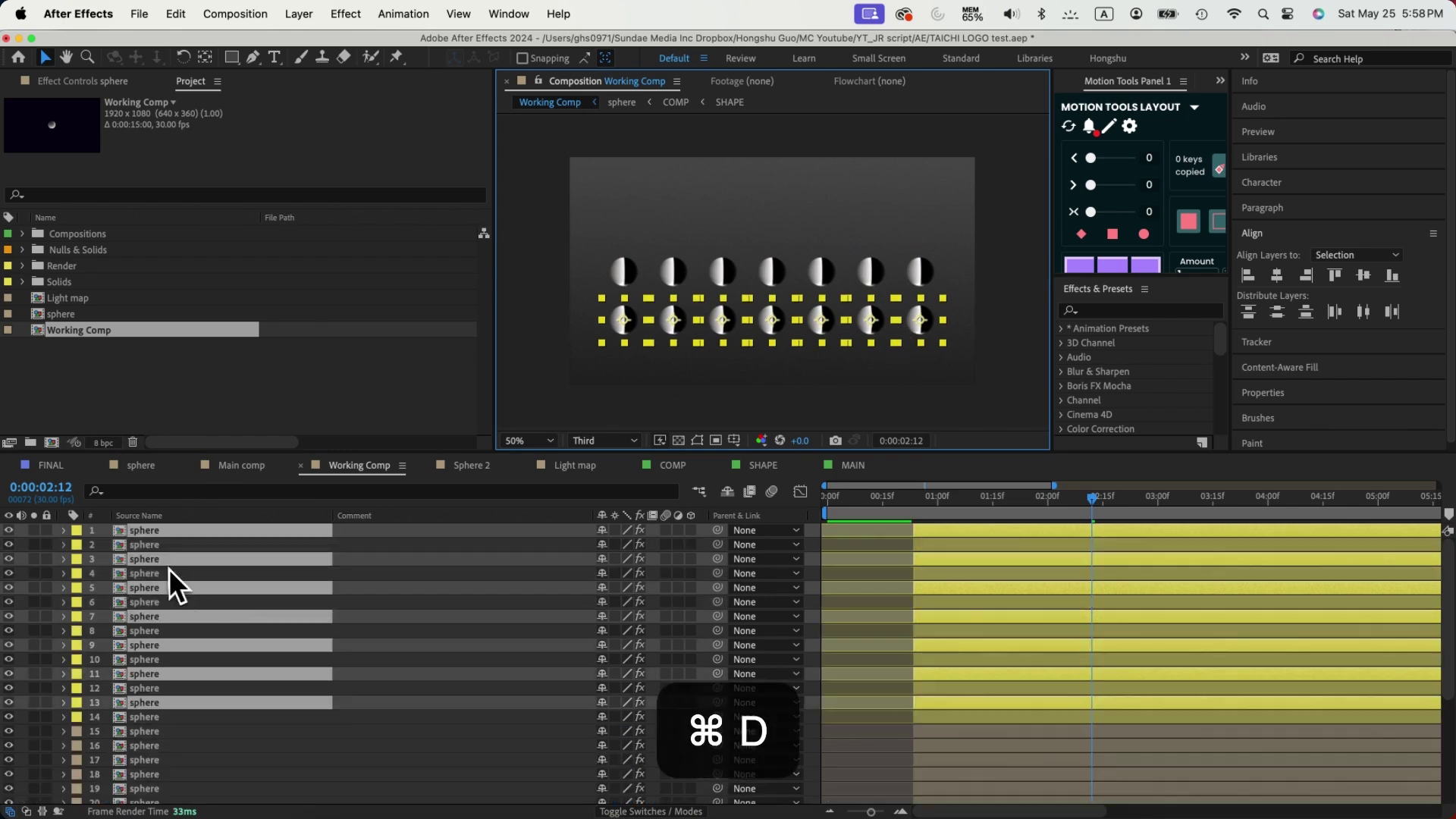
{"action": "left_click_drag", "start_coordinate": [172, 585], "coordinate": [57, 561]}
{"action": "left_click", "coordinate": [76, 561]}
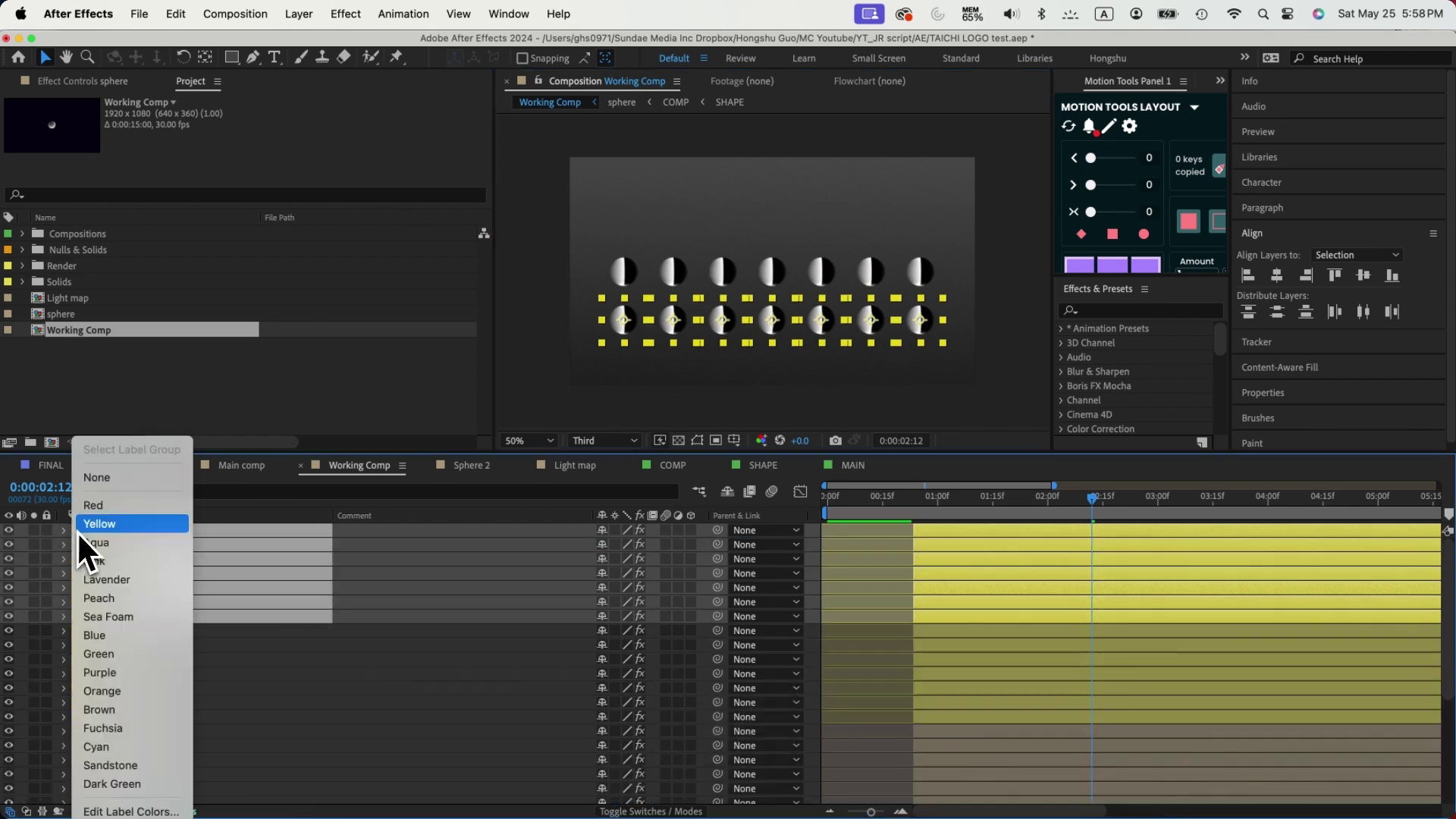
{"action": "left_click", "coordinate": [130, 569]}
{"action": "left_click_drag", "start_coordinate": [853, 333], "coordinate": [833, 362]}
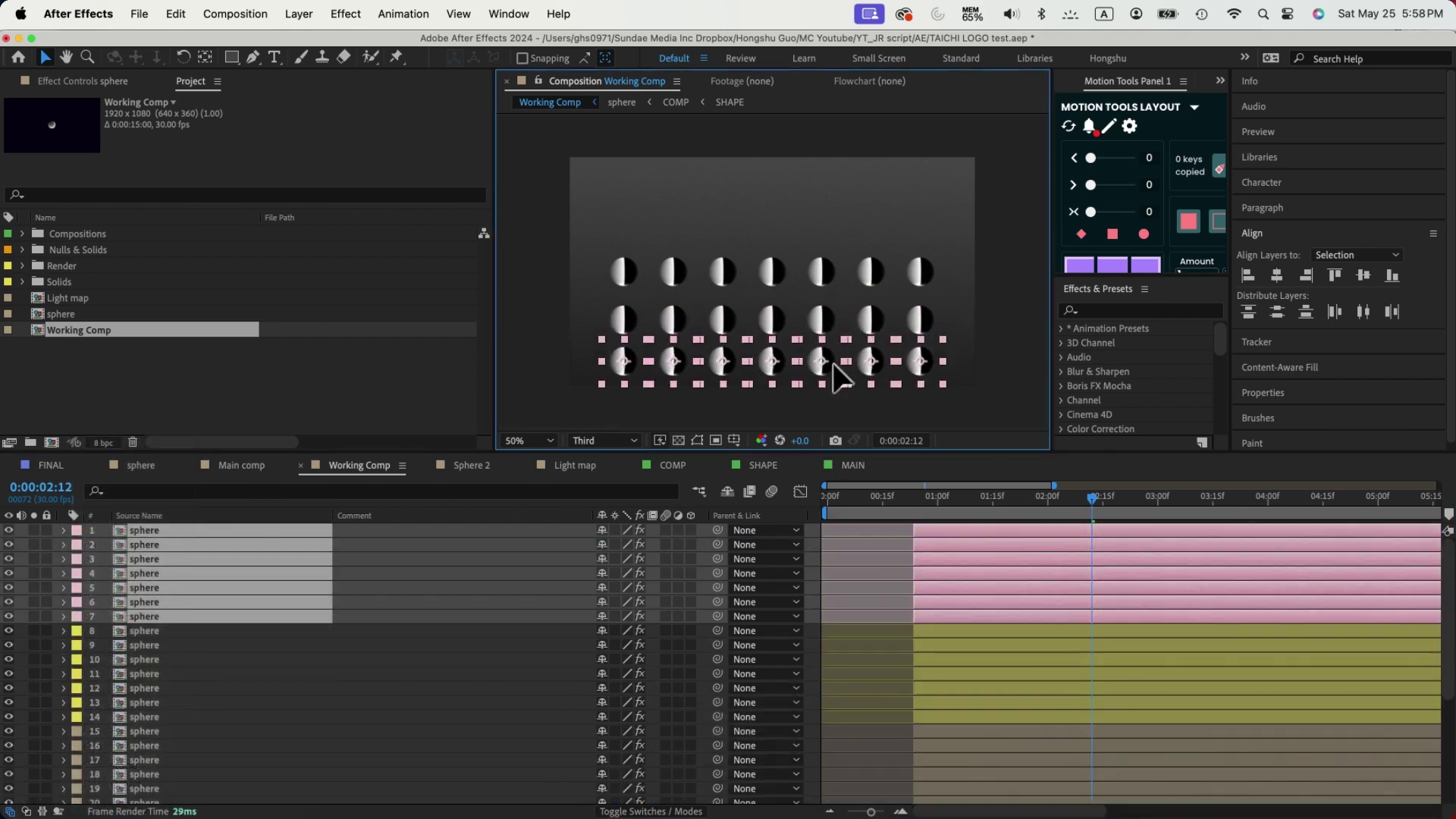
{"action": "key", "text": "super+z"}
{"action": "key", "text": "super+z"}
{"action": "key", "text": "super+a"}
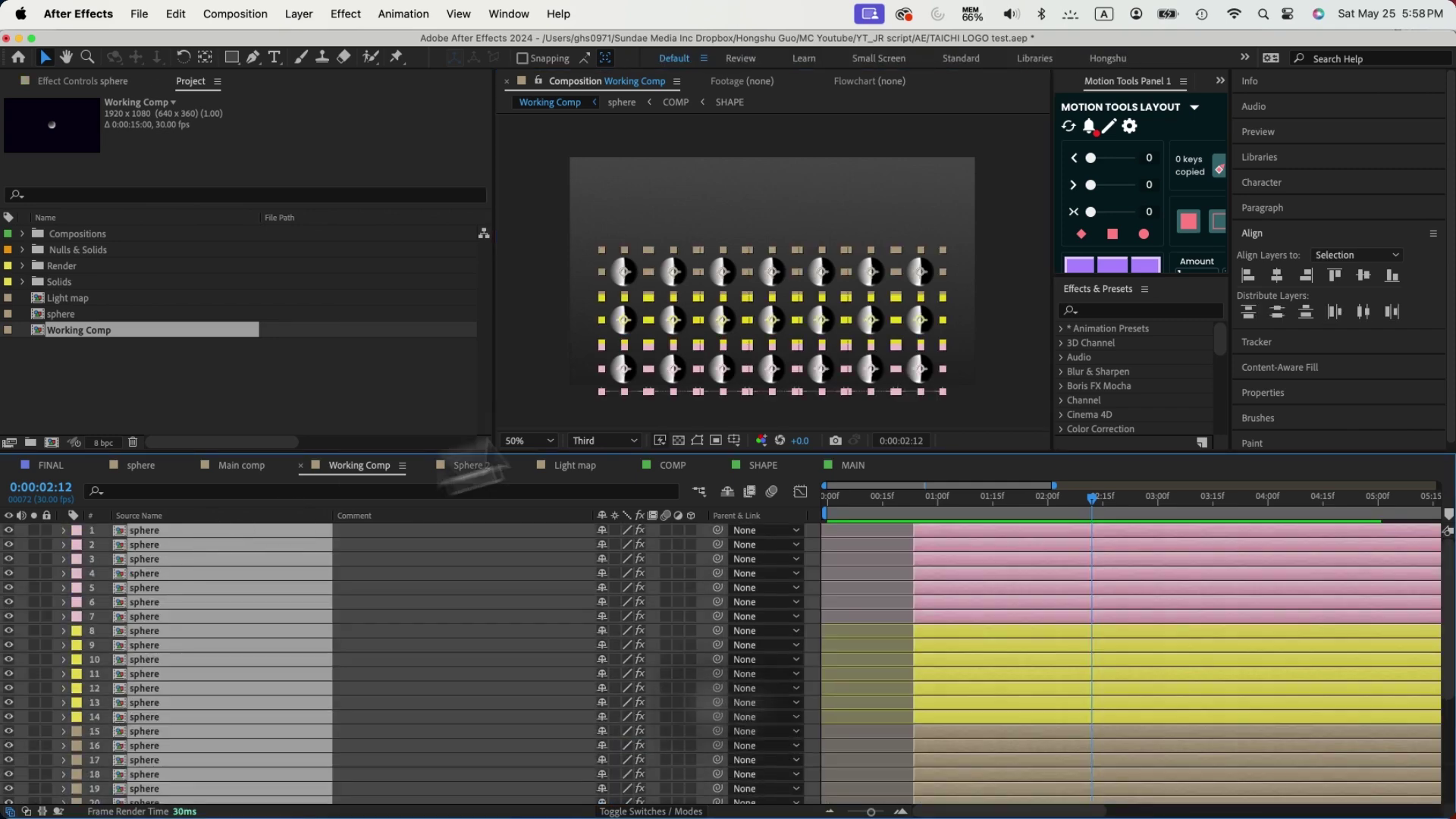
{"action": "left_click", "coordinate": [923, 496]}
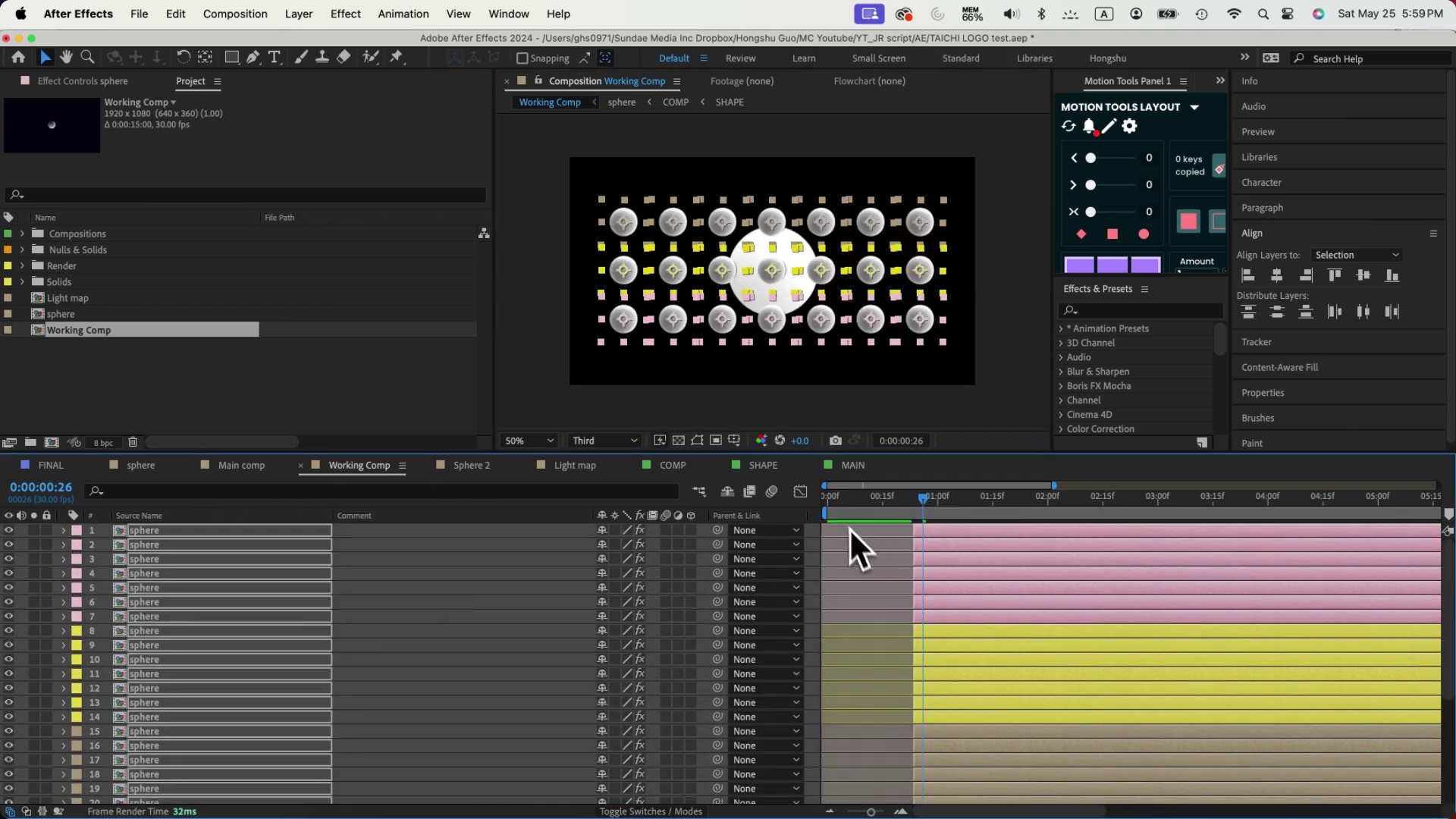
{"action": "left_click", "coordinate": [589, 395]}
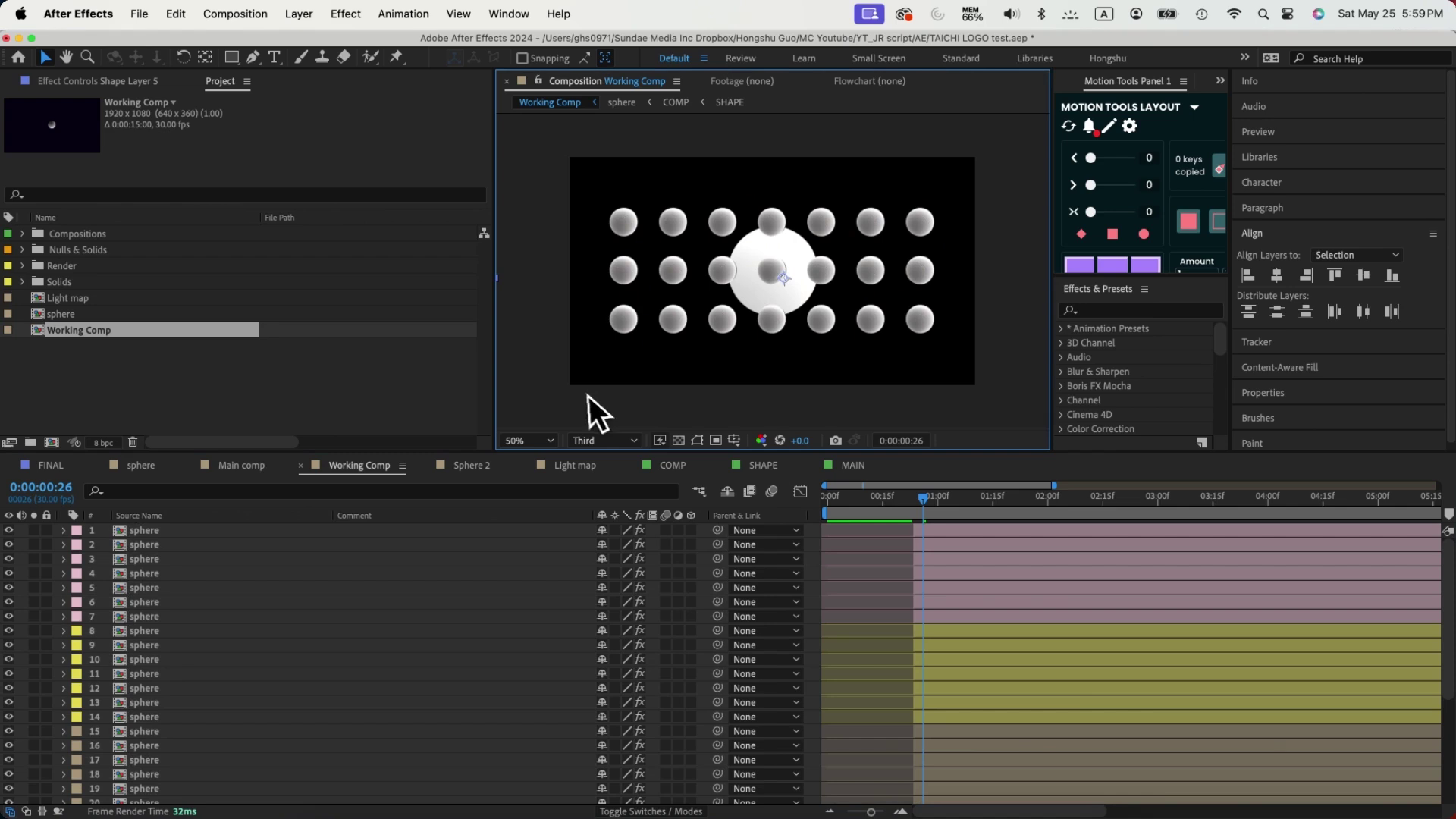
- Start the wave with the centre sphere at 0:00:00:24 and select its four neighbours three frames later
{"action": "left_click", "coordinate": [916, 502]}
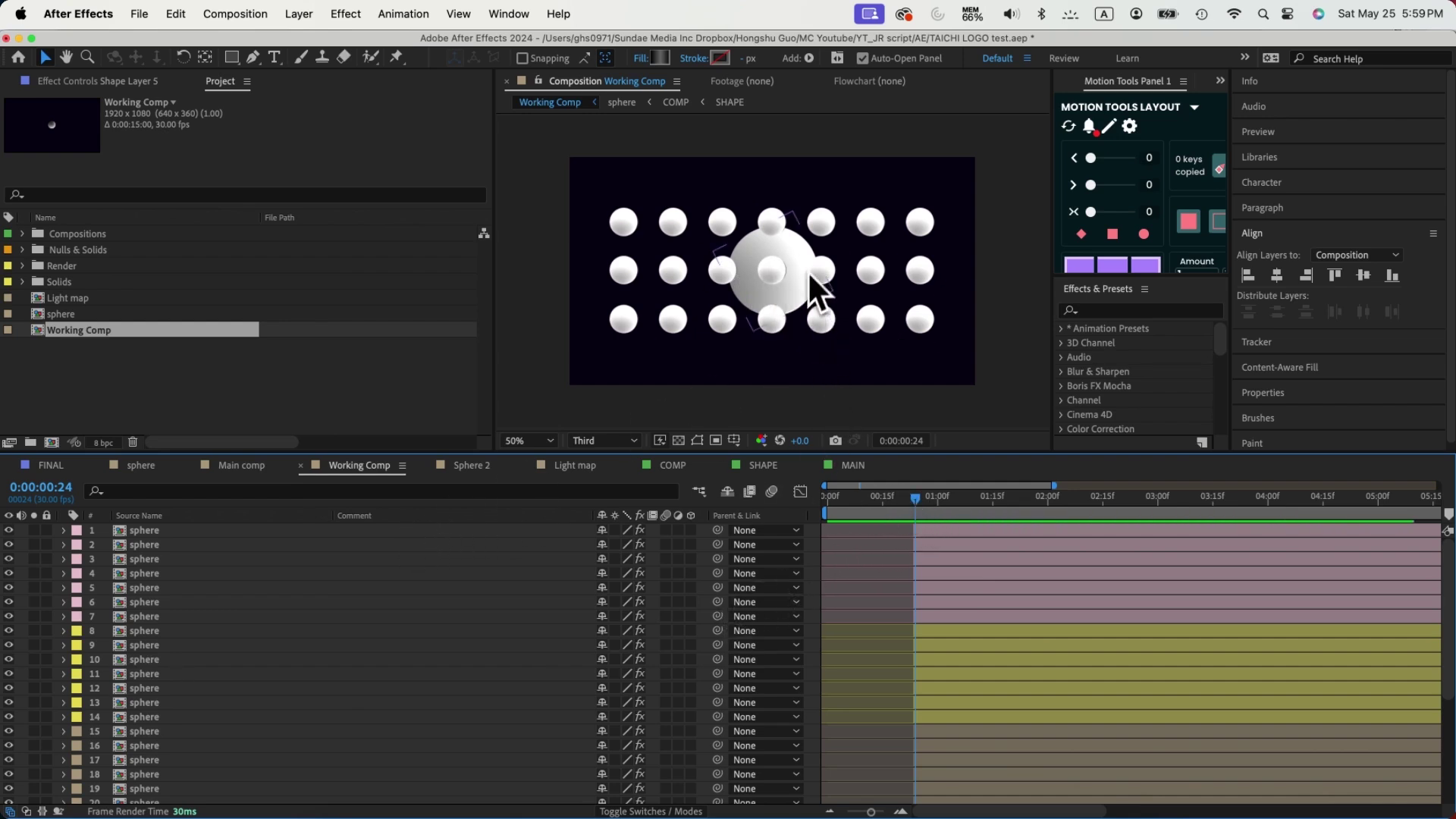
{"action": "left_click", "coordinate": [771, 270]}
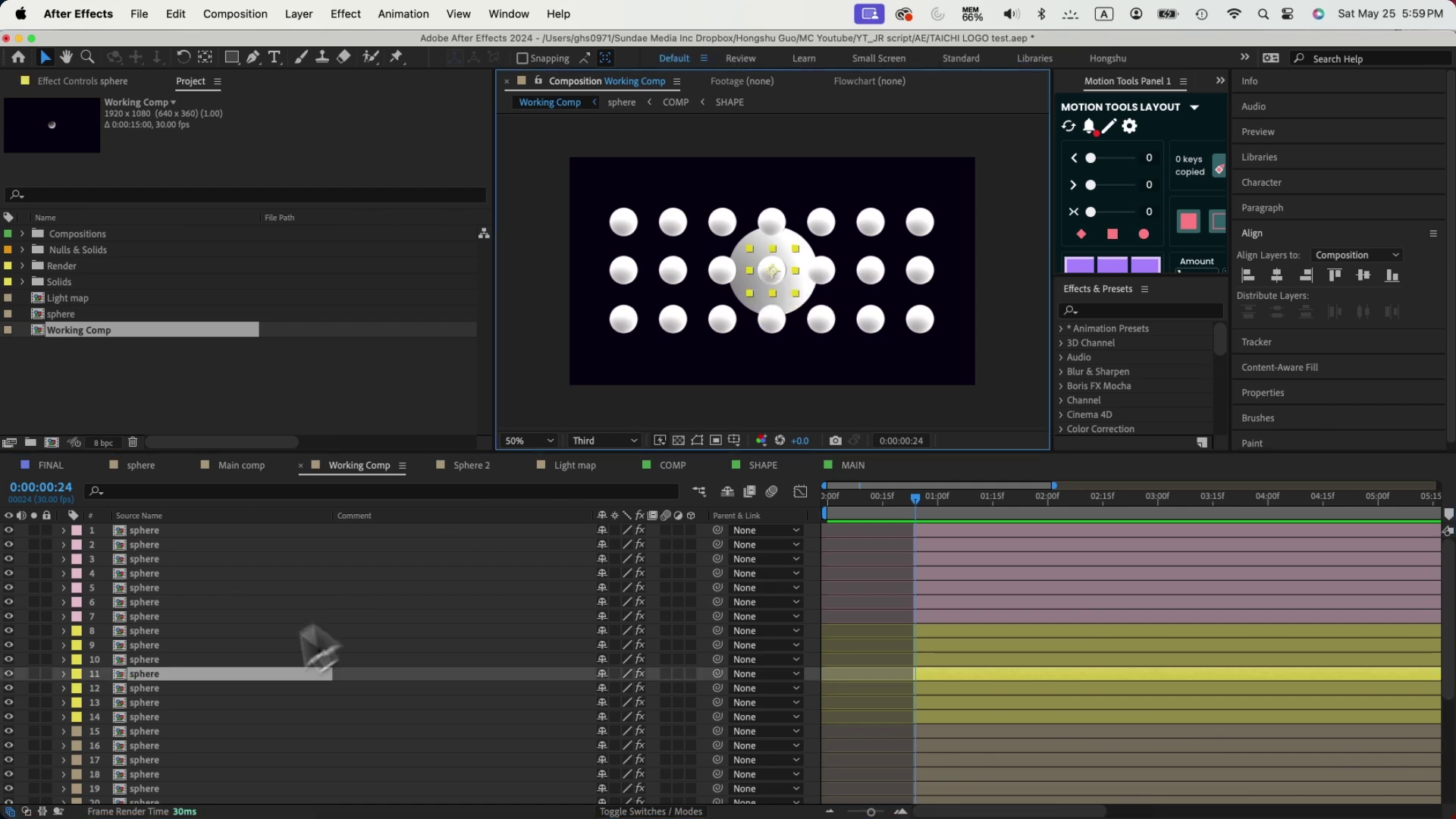
{"action": "left_click", "coordinate": [913, 504]}
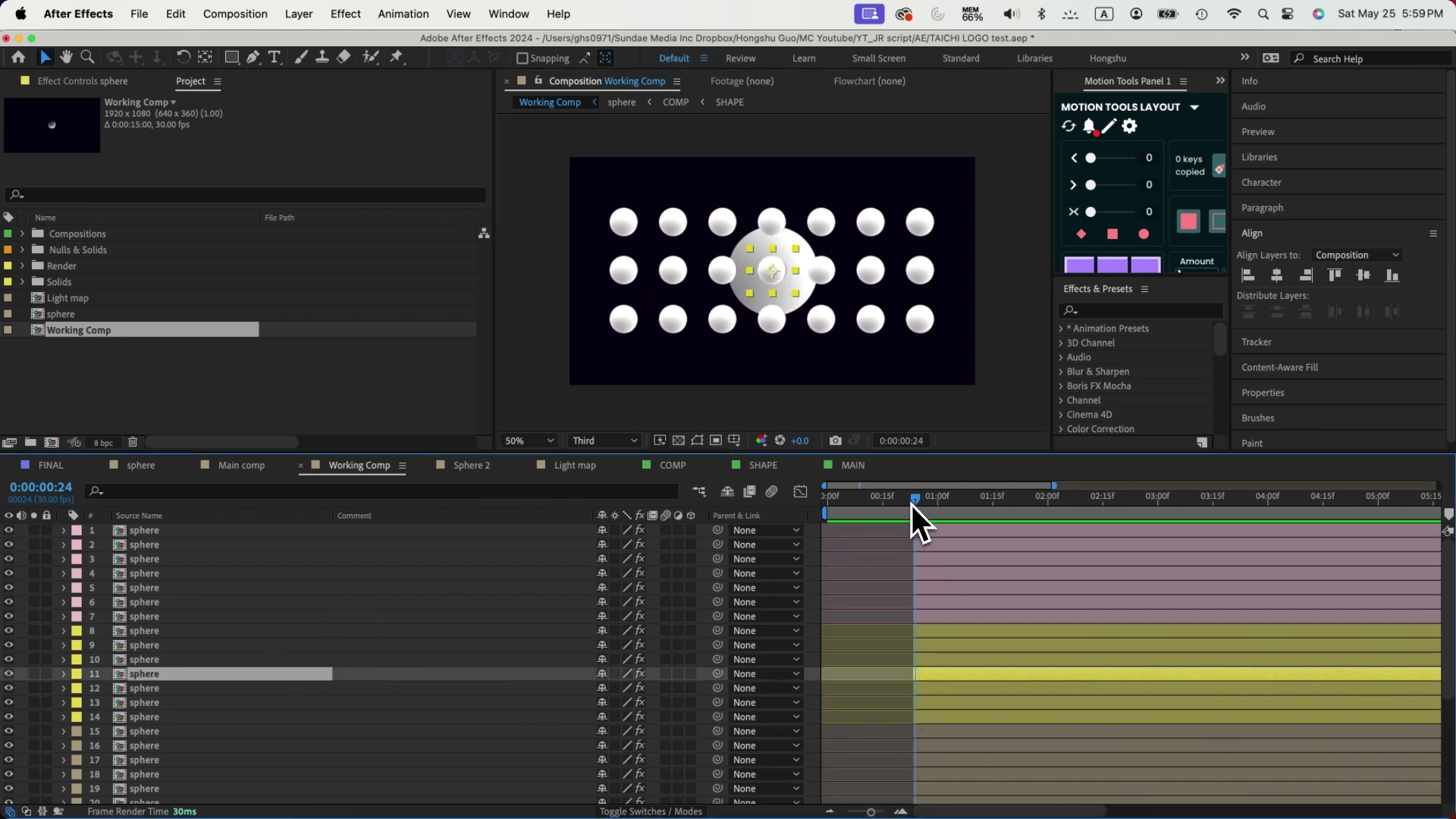
{"action": "key", "text": "super+Right"}
{"action": "key", "text": "super+Right"}
{"action": "key", "text": "super+Right"}
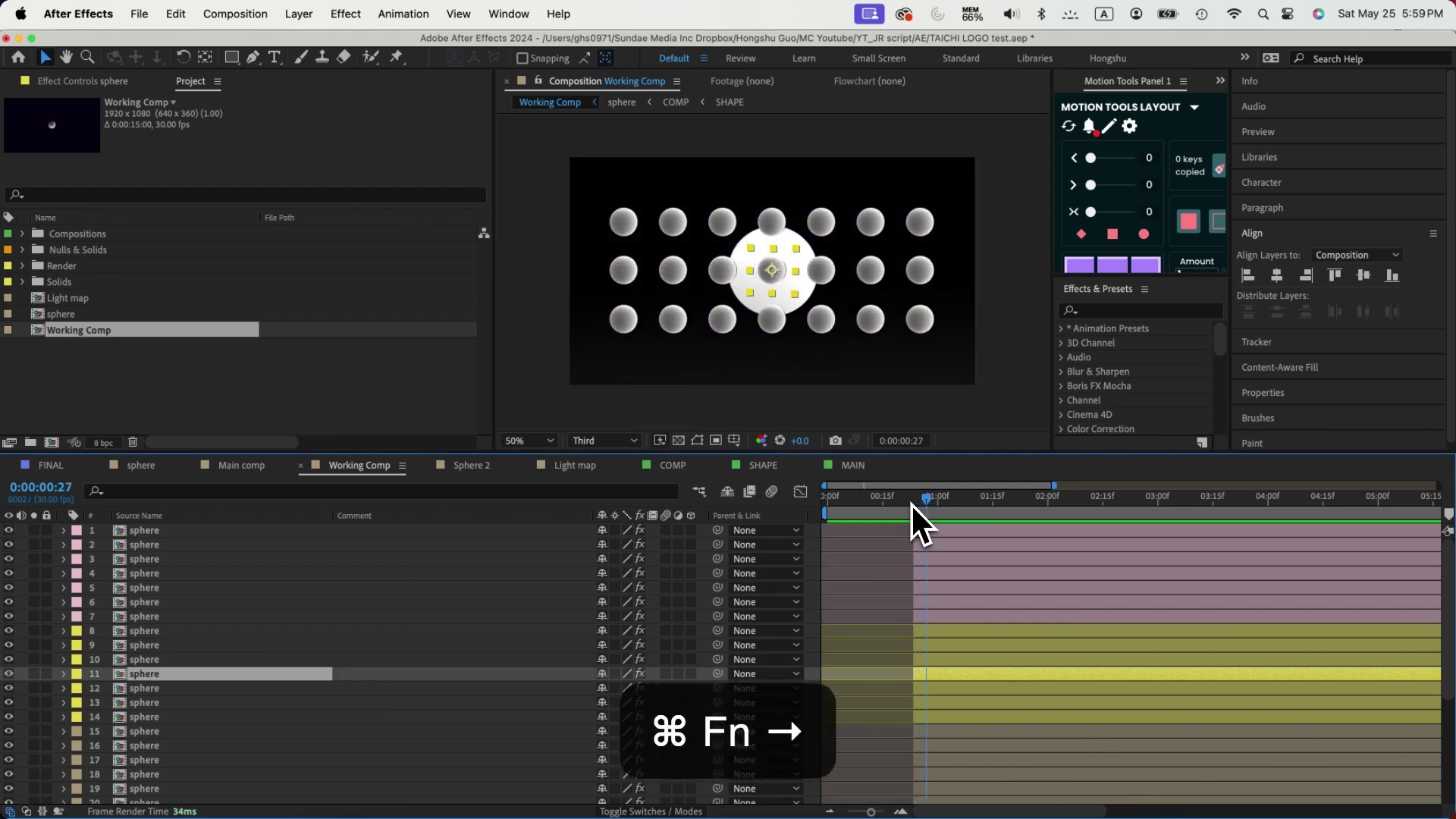
{"action": "left_click", "coordinate": [820, 287]}
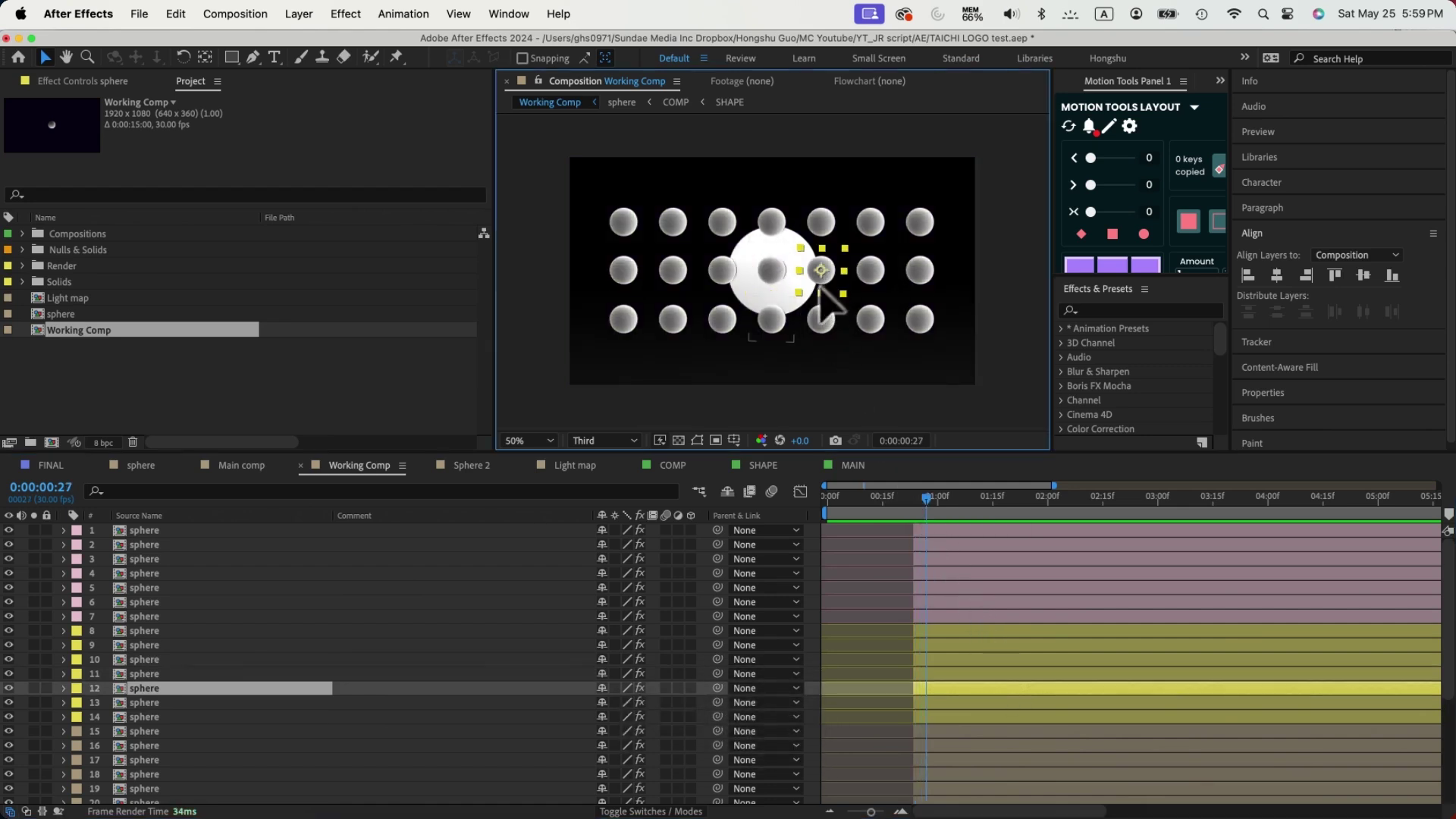
{"action": "left_click", "coordinate": [726, 277], "text": "shift"}
{"action": "left_click", "coordinate": [773, 224], "text": "shift"}
{"action": "left_click", "coordinate": [772, 318], "text": "shift"}
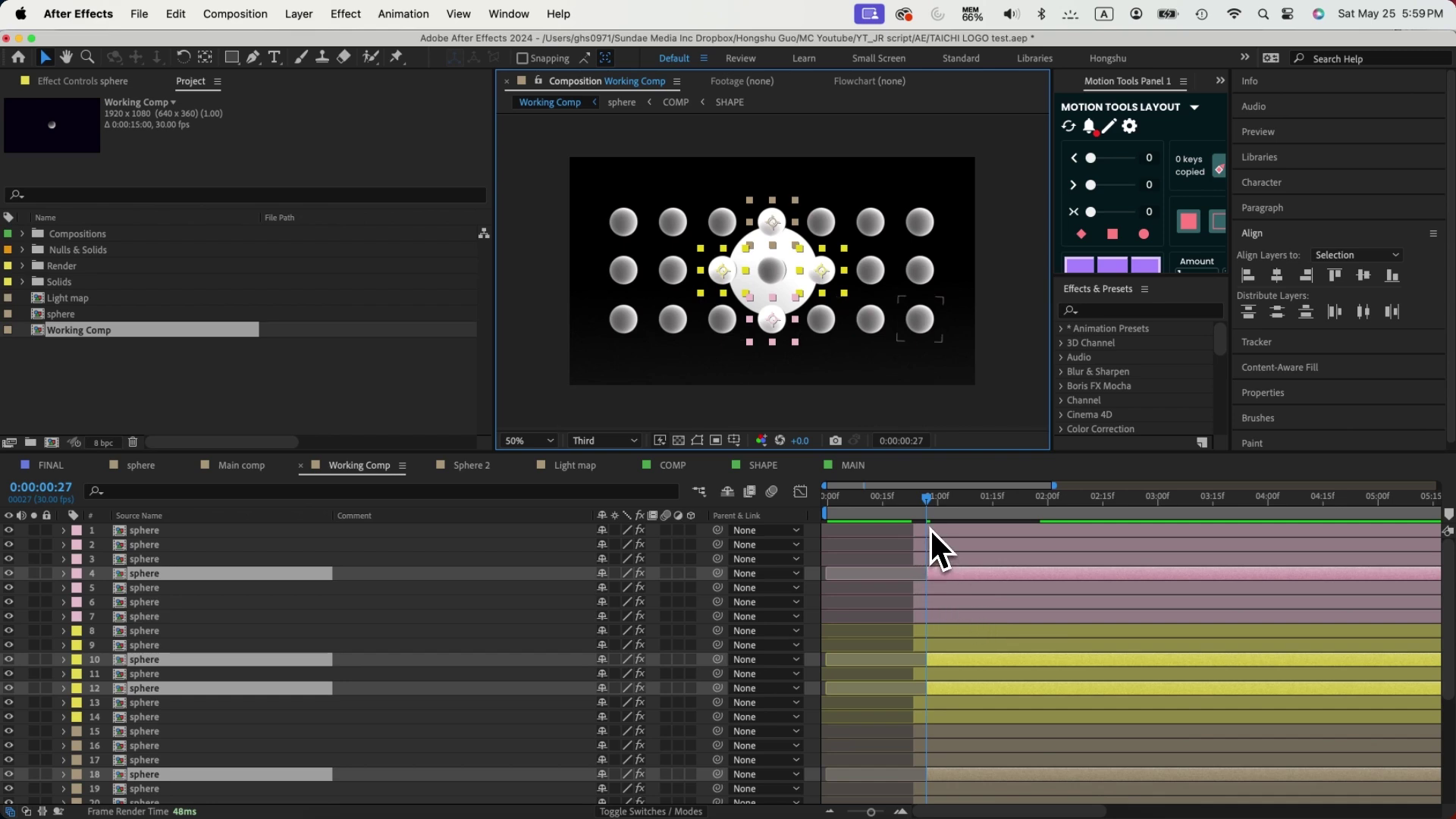
- Three frames later, trim the next ring of six spheres to start at that time
{"action": "key", "text": "super+Right"}
{"action": "key", "text": "super+Right"}
{"action": "key", "text": "super+Right"}
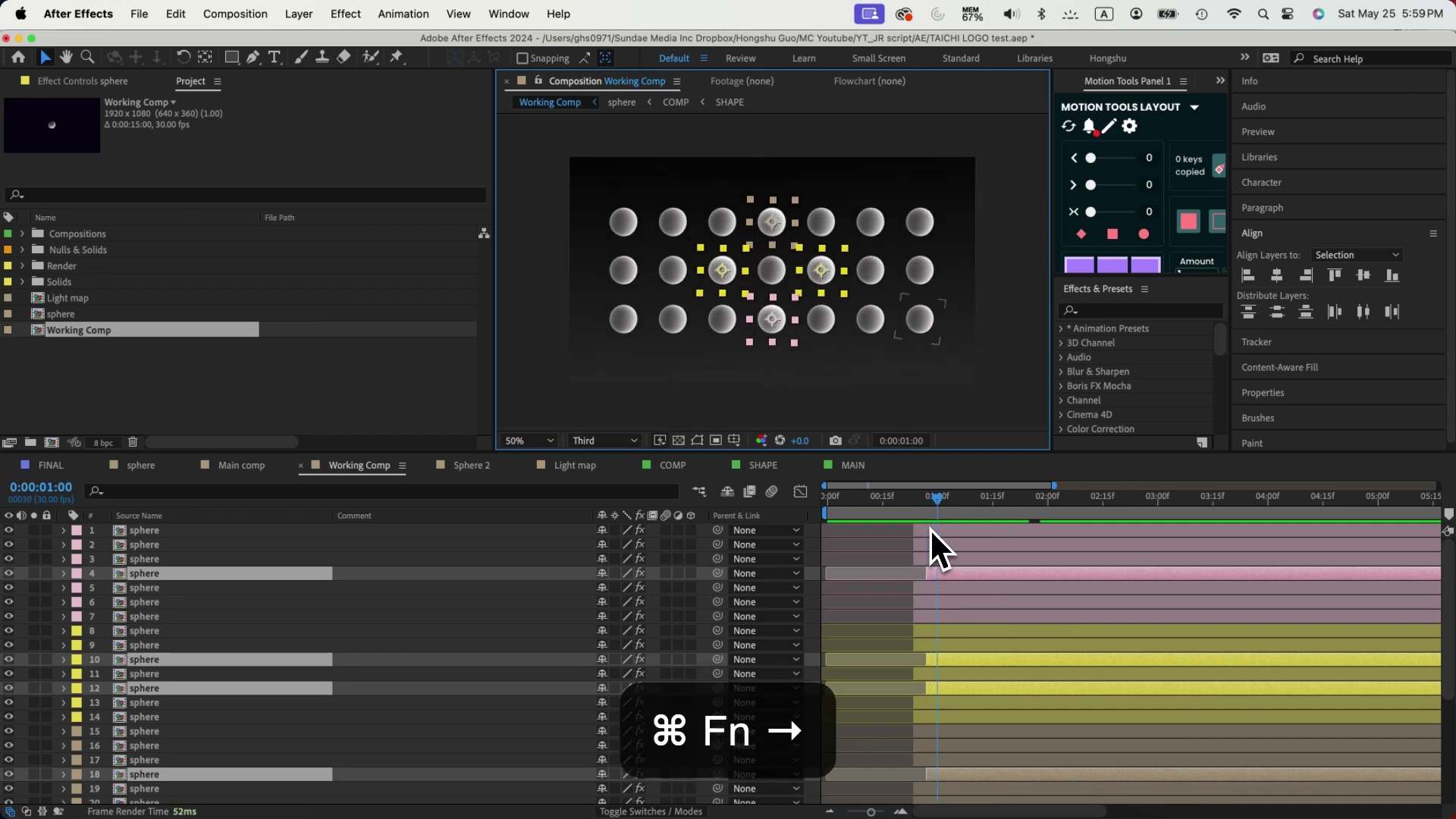
{"action": "left_click", "coordinate": [820, 318]}
{"action": "left_click", "coordinate": [870, 270], "text": "shift"}
{"action": "left_click", "coordinate": [820, 222], "text": "shift"}
{"action": "left_click", "coordinate": [722, 222], "text": "shift"}
{"action": "left_click", "coordinate": [673, 270], "text": "shift"}
{"action": "left_click", "coordinate": [722, 319], "text": "shift"}
{"action": "key", "text": "bracketleft"}
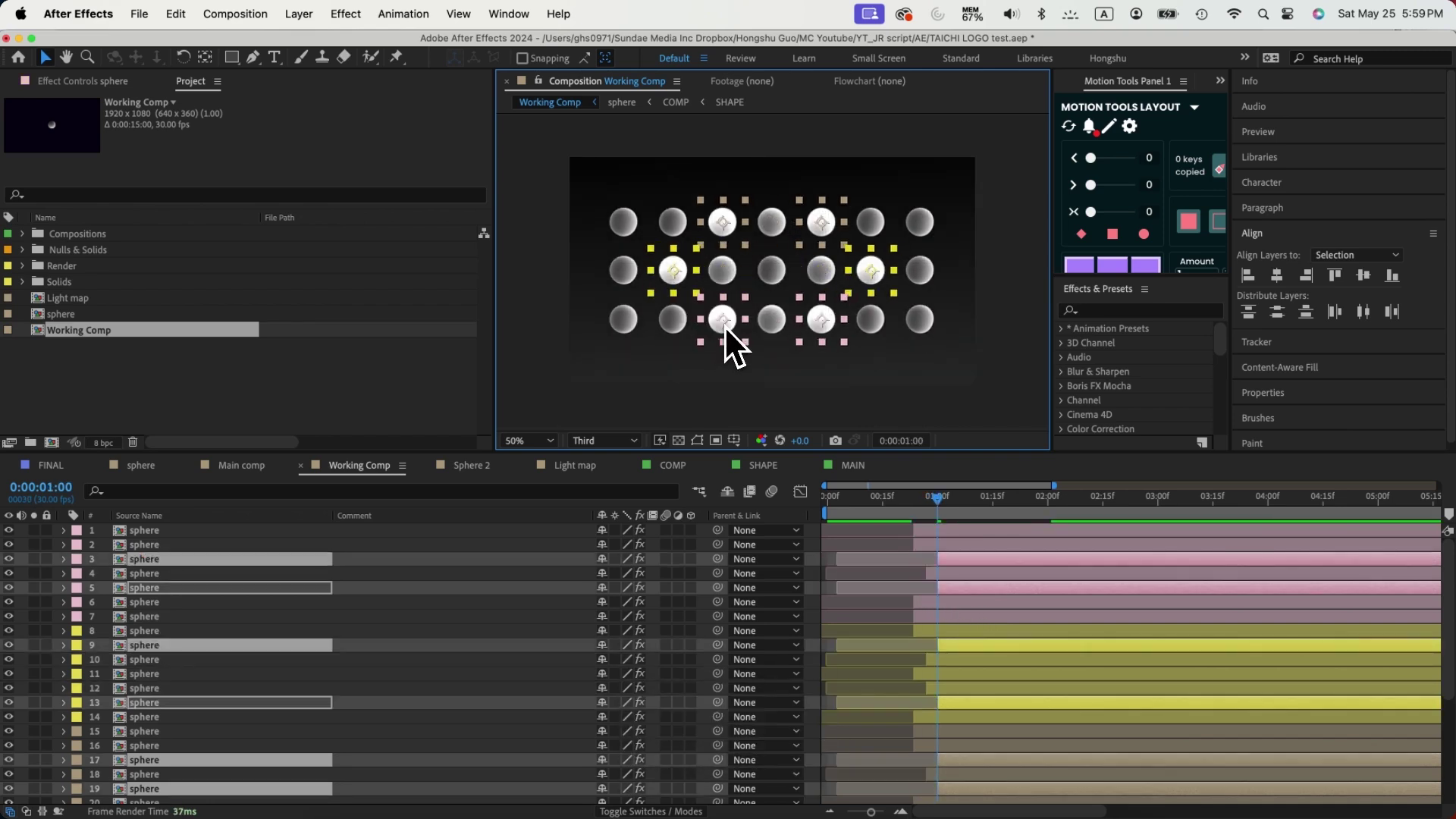
- Three frames further on, make the next group of six spheres start
{"action": "key", "text": "super+Right"}
{"action": "key", "text": "super+Right"}
{"action": "key", "text": "super+Right"}
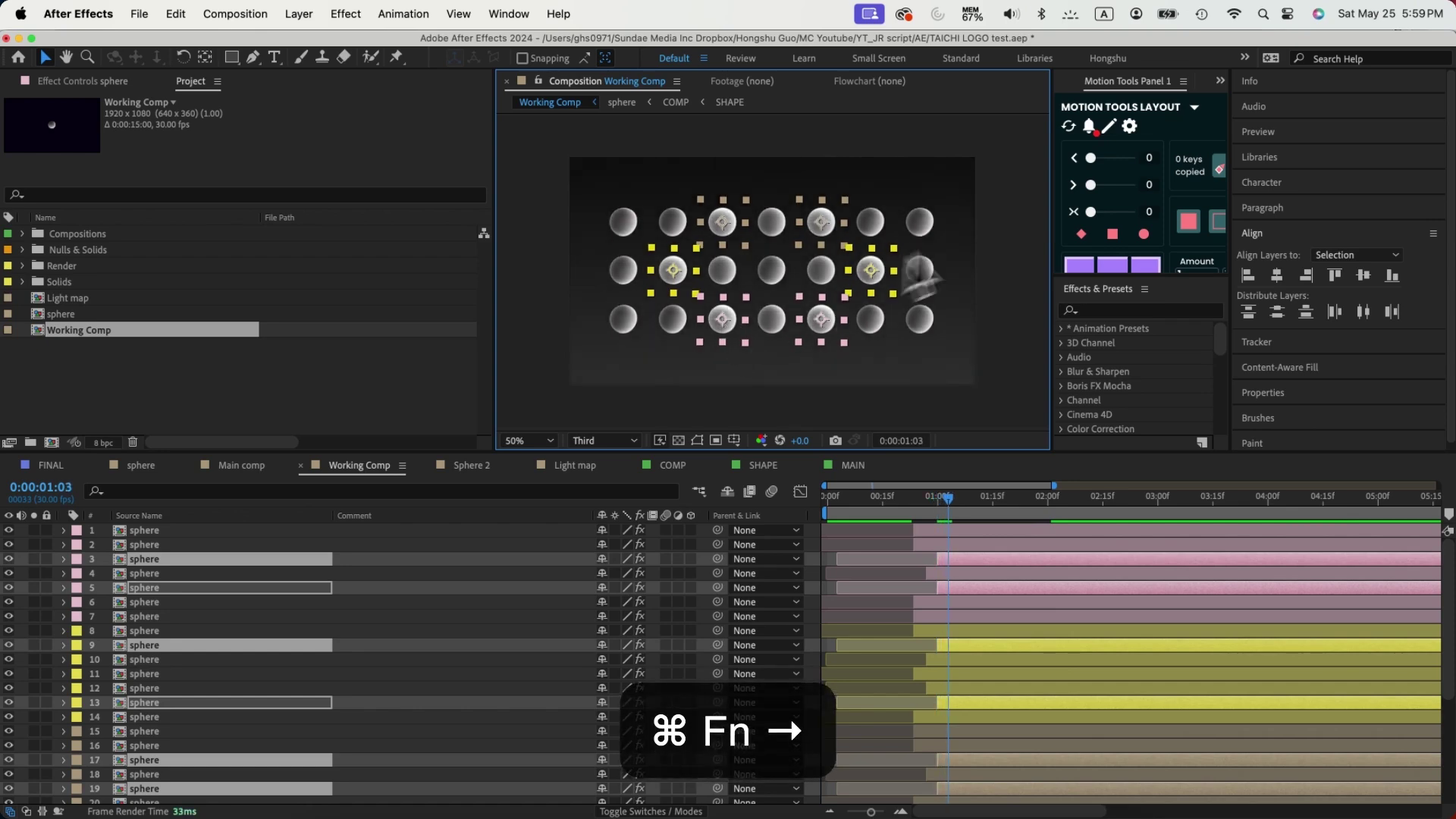
{"action": "left_click", "coordinate": [871, 319]}
{"action": "left_click", "coordinate": [920, 270], "text": "shift"}
{"action": "left_click", "coordinate": [871, 222], "text": "shift"}
{"action": "left_click", "coordinate": [673, 222], "text": "shift"}
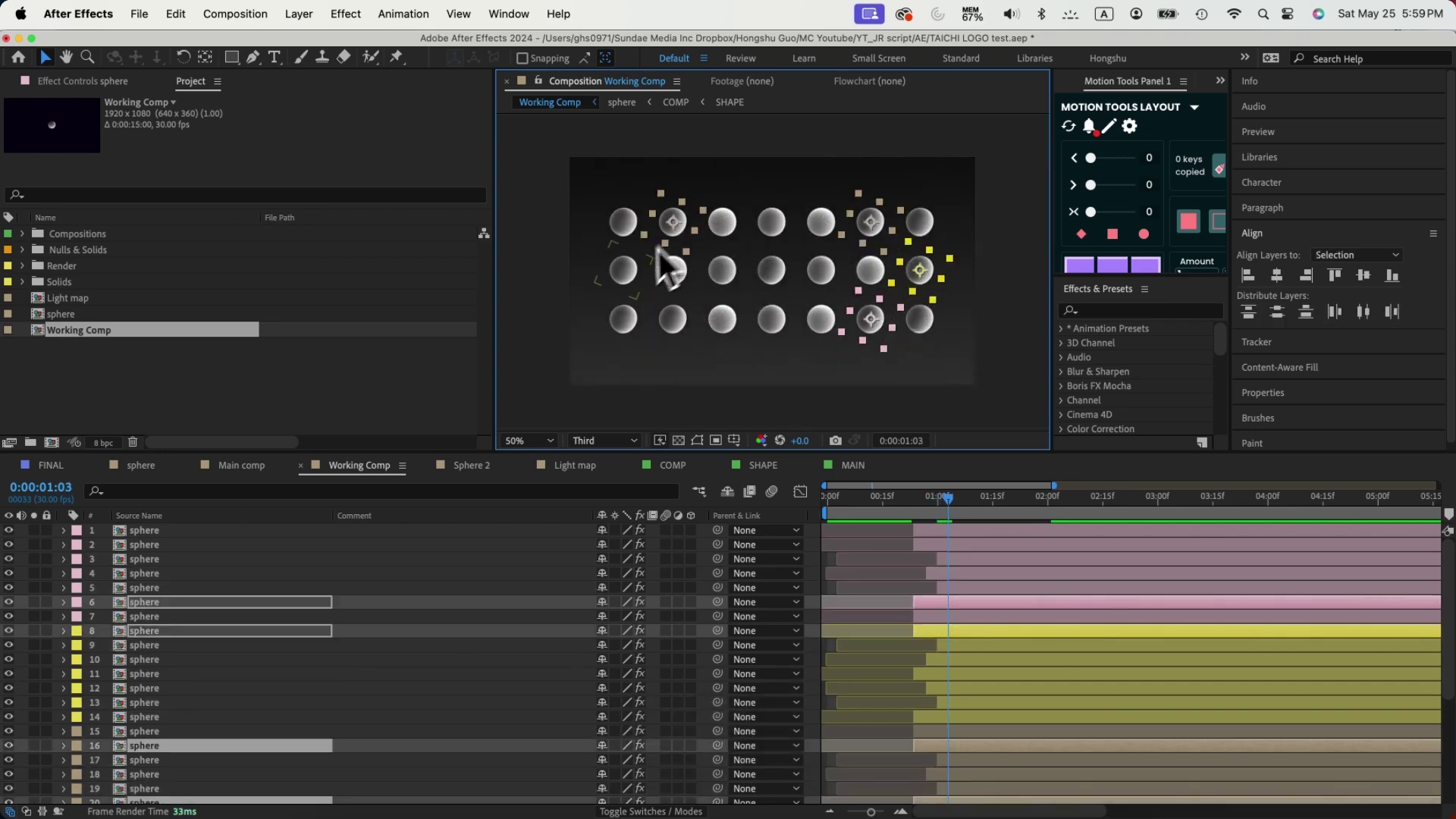
{"action": "left_click", "coordinate": [623, 270], "text": "shift"}
{"action": "left_click", "coordinate": [686, 322], "text": "shift"}
{"action": "key", "text": "bracketleft"}
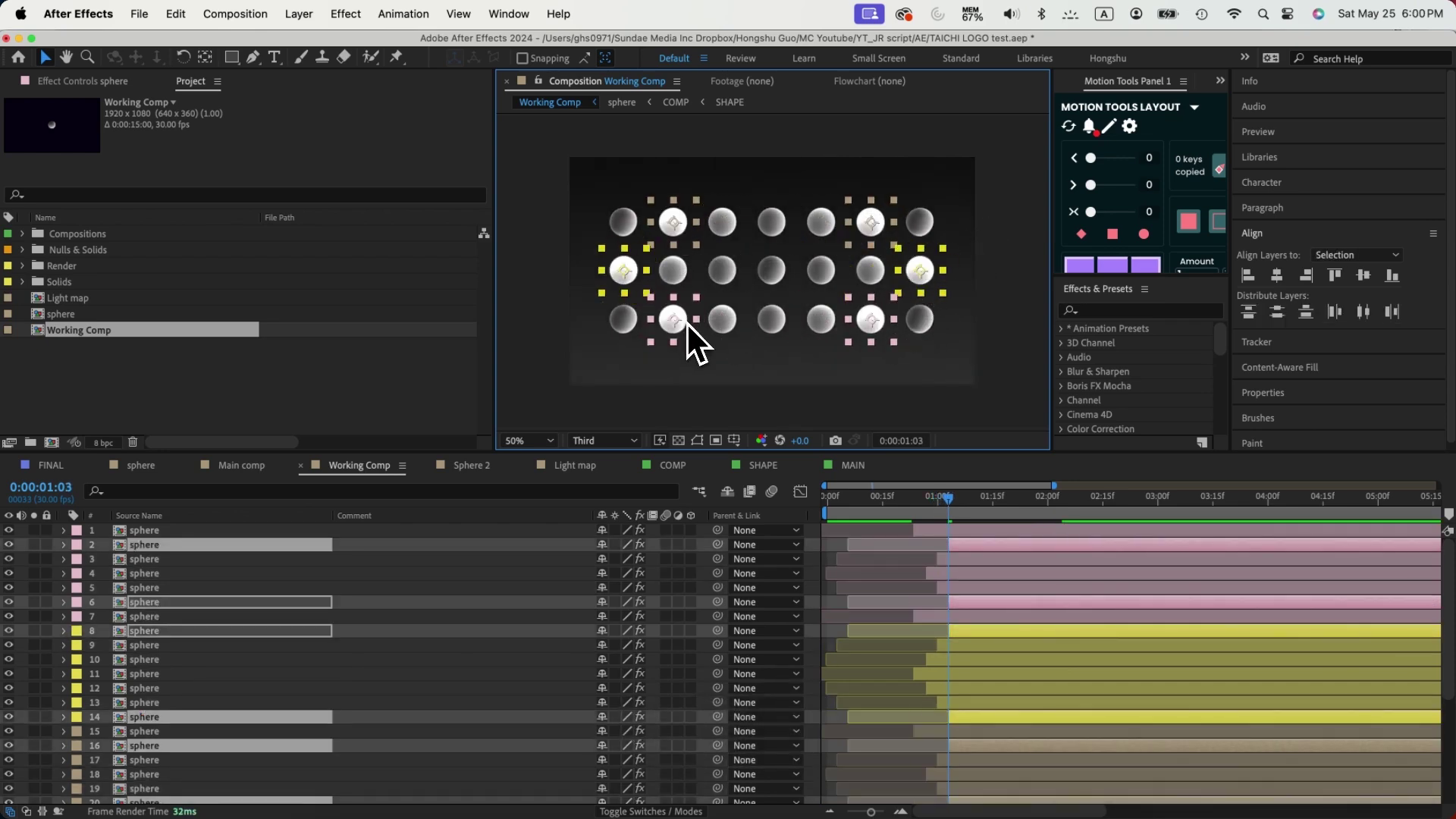
- Three frames further on, make the four corner spheres start
{"action": "key", "text": "super+Right"}
{"action": "key", "text": "super+Right"}
{"action": "key", "text": "super+Right"}
{"action": "left_click", "coordinate": [925, 300]}
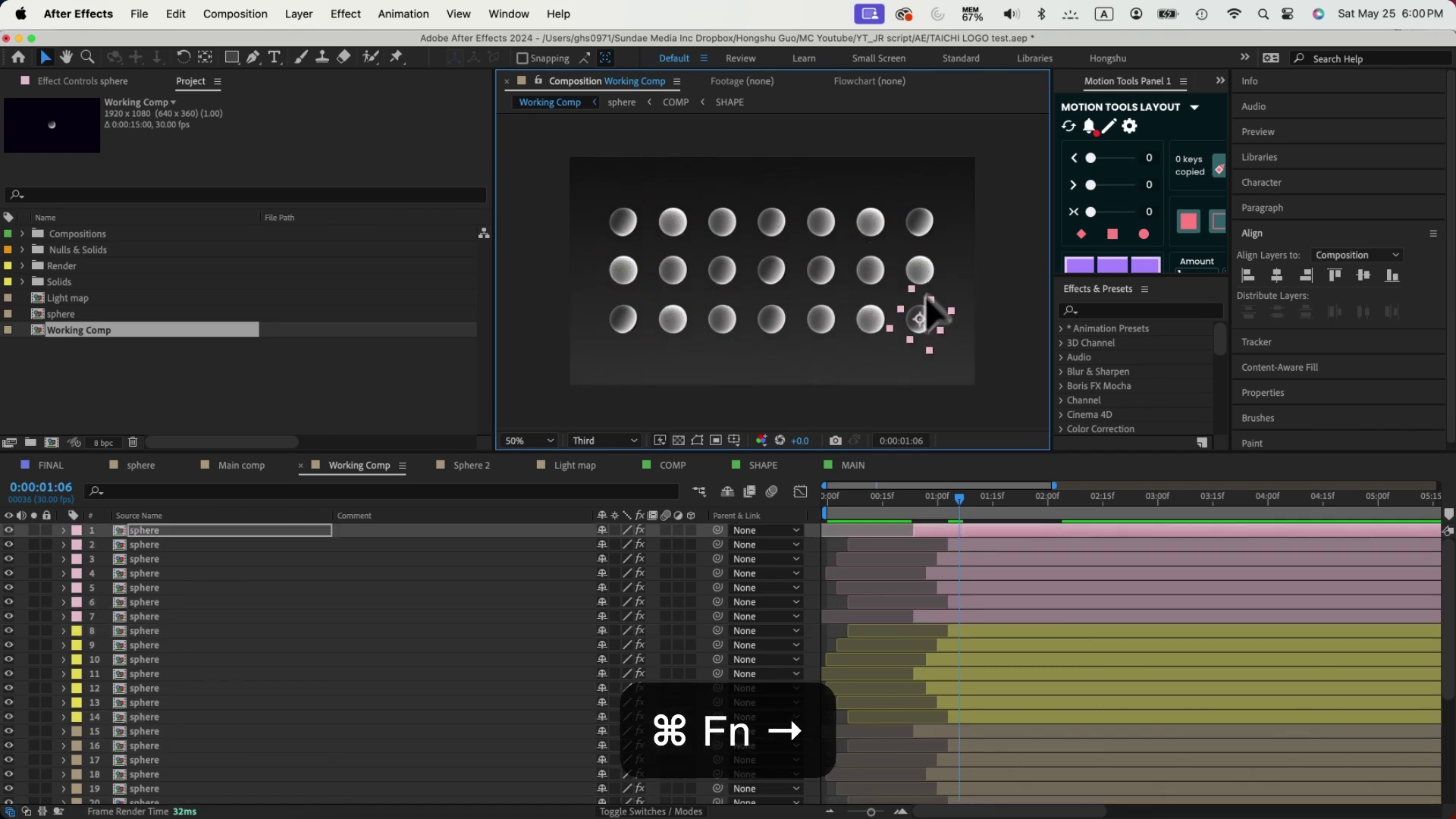
{"action": "left_click", "coordinate": [924, 225], "text": "shift"}
{"action": "left_click", "coordinate": [623, 222], "text": "shift"}
{"action": "left_click", "coordinate": [629, 319], "text": "shift"}
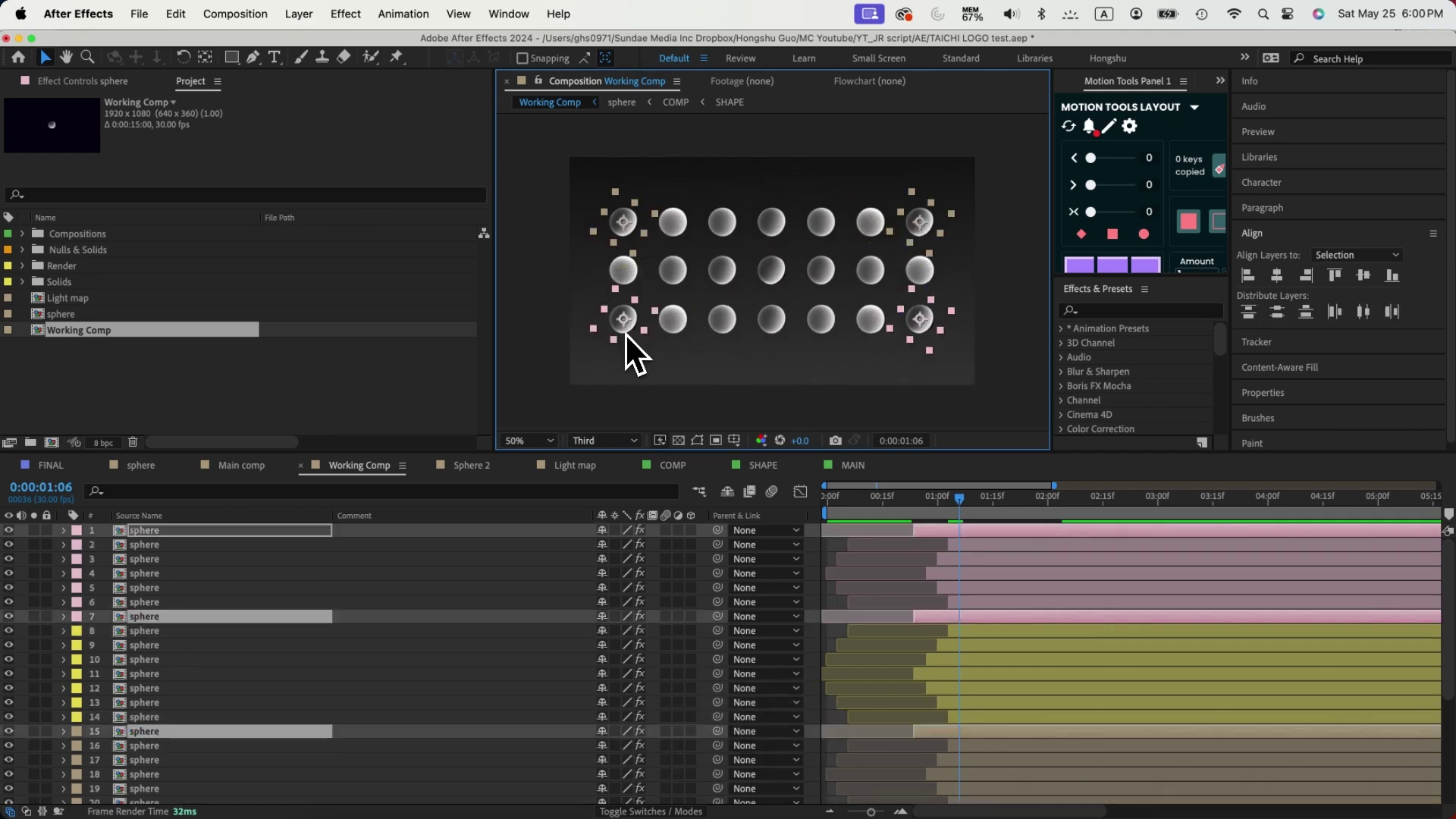
{"action": "key", "text": "bracketleft"}
- Select all layers, rewind to the start and preview the staggered sphere animation
{"action": "key", "text": "super+a"}
{"action": "left_click_drag", "start_coordinate": [901, 506], "coordinate": [789, 507]}
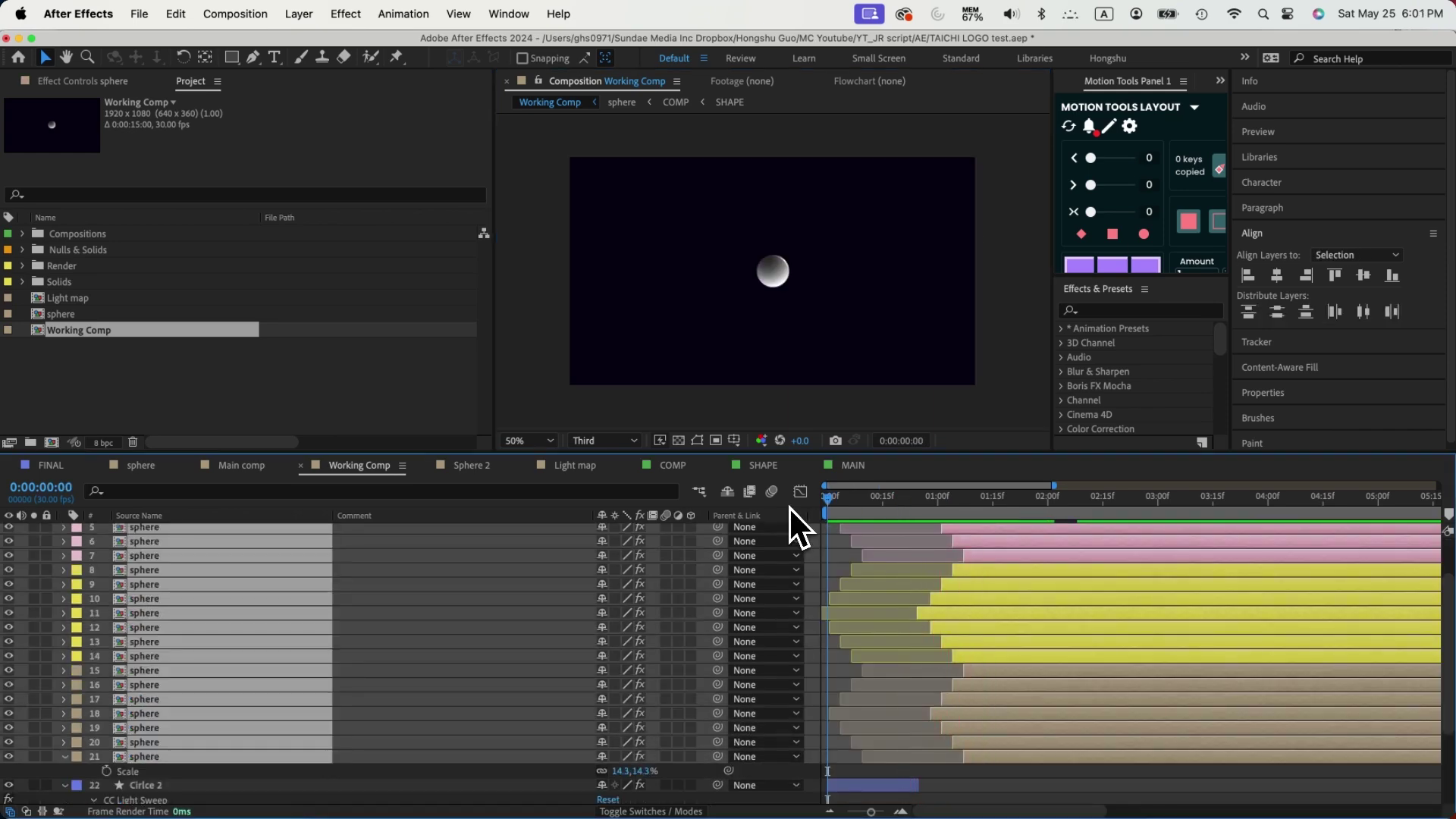
{"action": "key", "text": "space"}
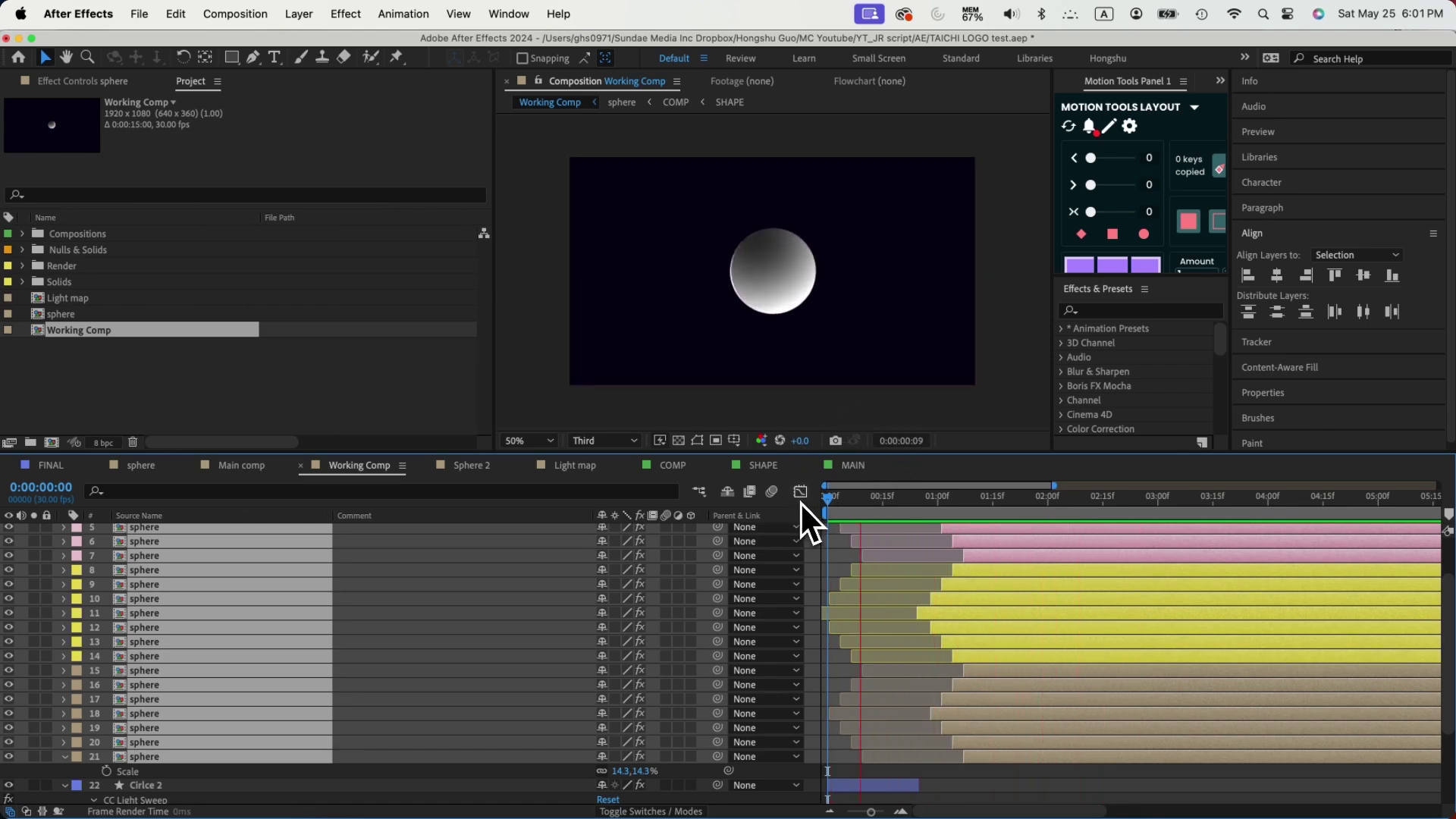
{"action": "key", "text": "space"}
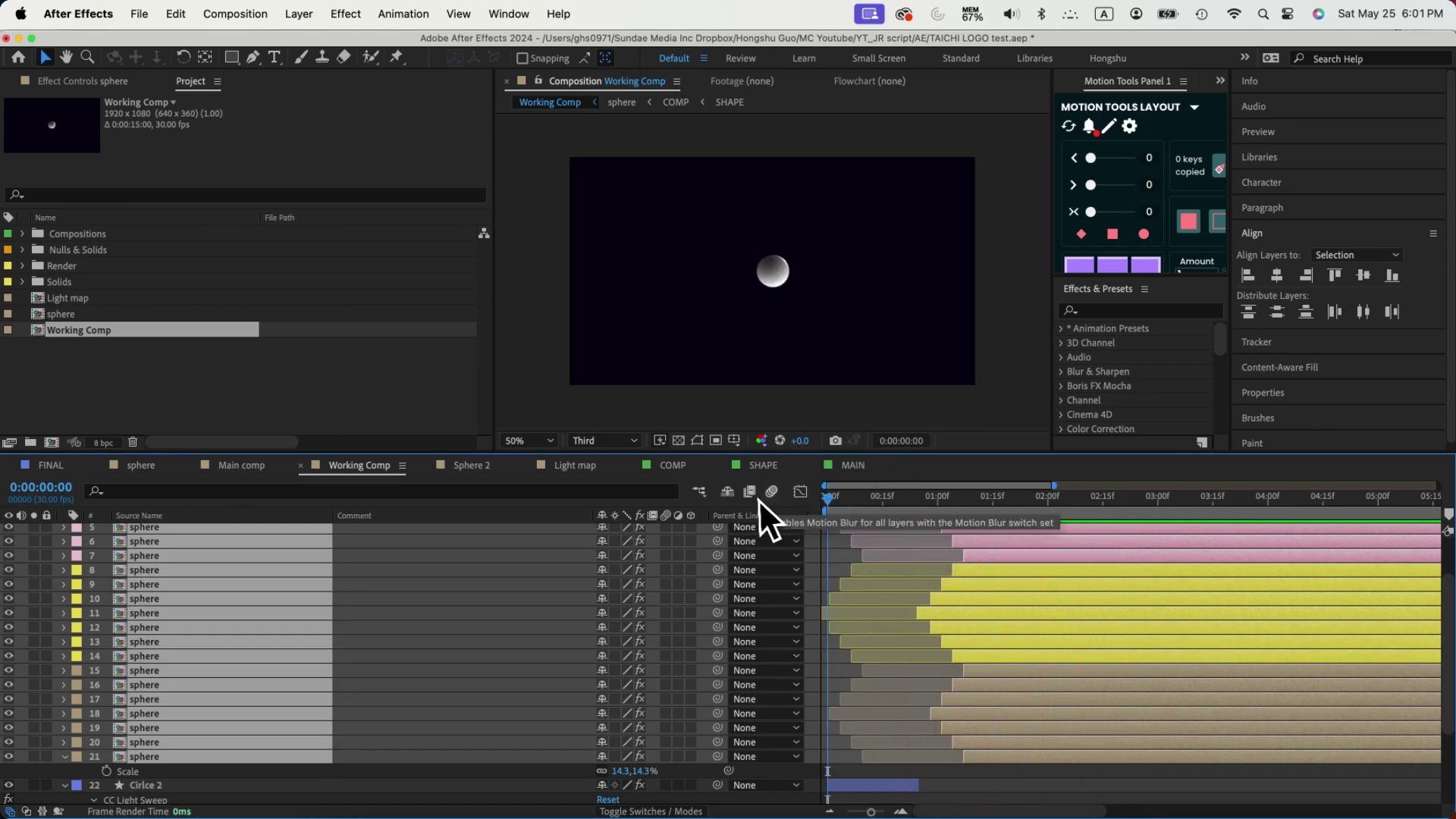
{"action": "left_click", "coordinate": [1092, 497]}
- Add a new null object, Null 20, to Working Comp
{"action": "left_click", "coordinate": [994, 787]}
{"action": "scroll", "coordinate": [253, 741], "scroll_direction": "up", "scroll_amount": 2}
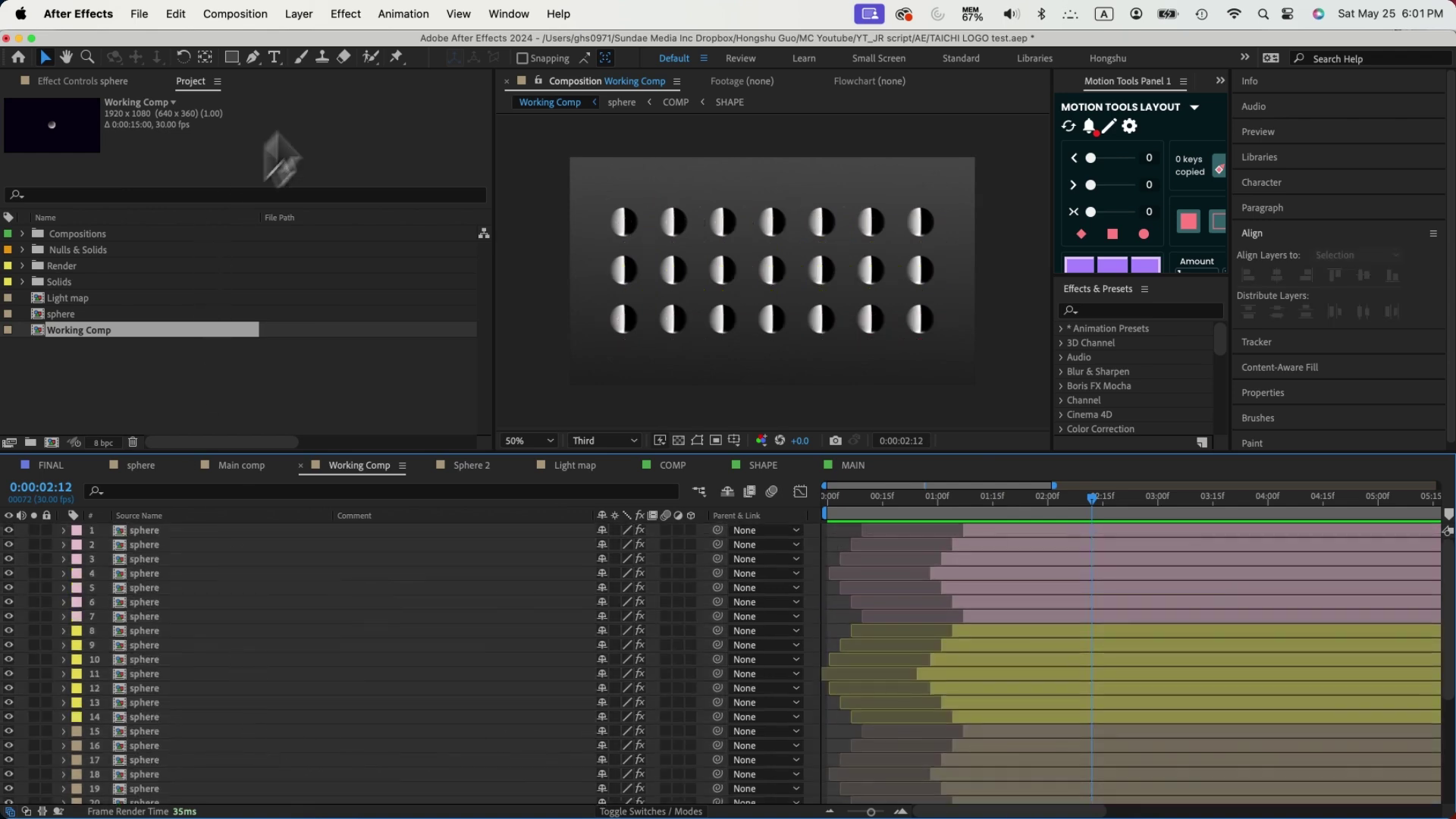
{"action": "left_click", "coordinate": [299, 14]}
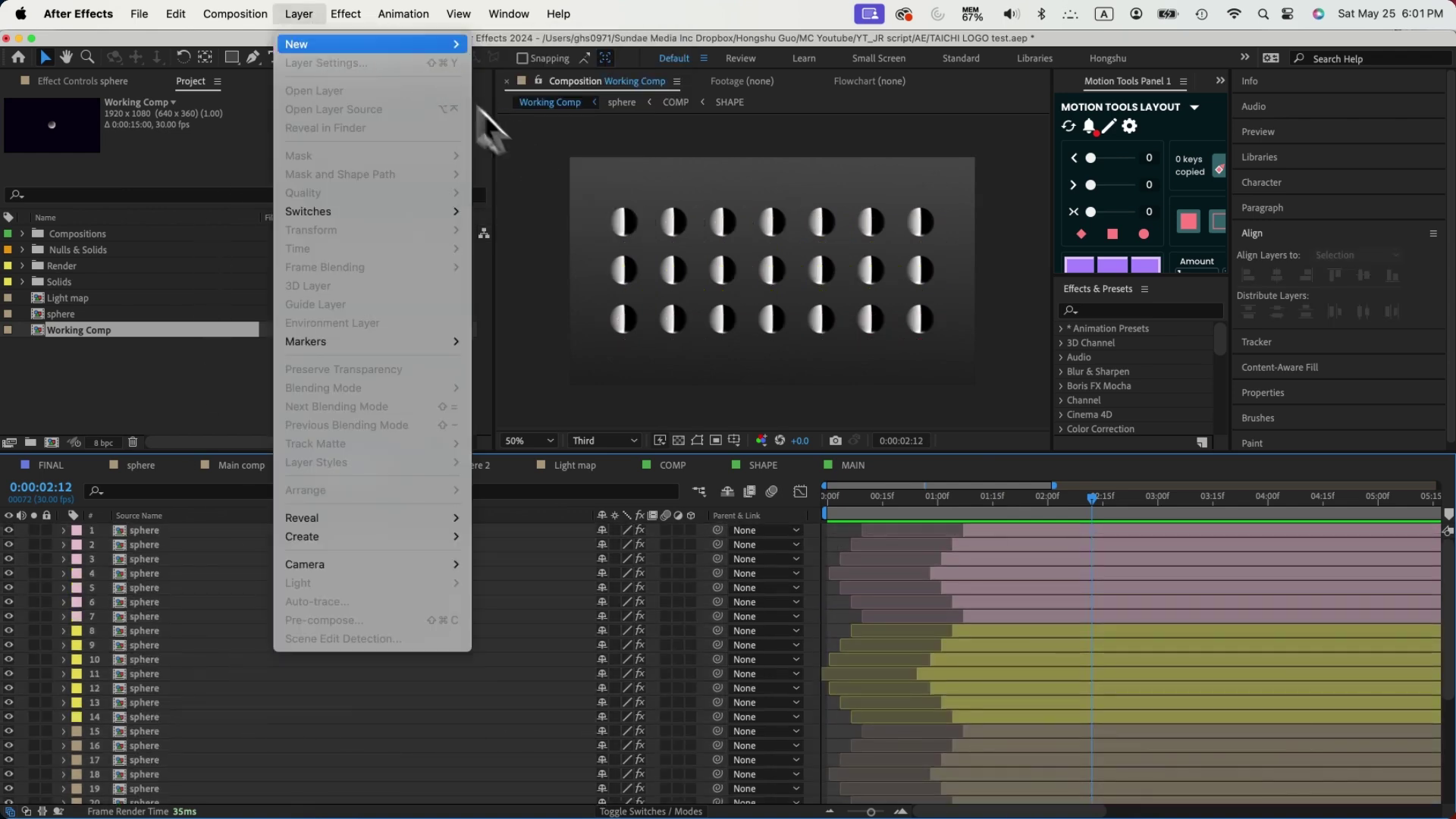
{"action": "left_click", "coordinate": [554, 124]}
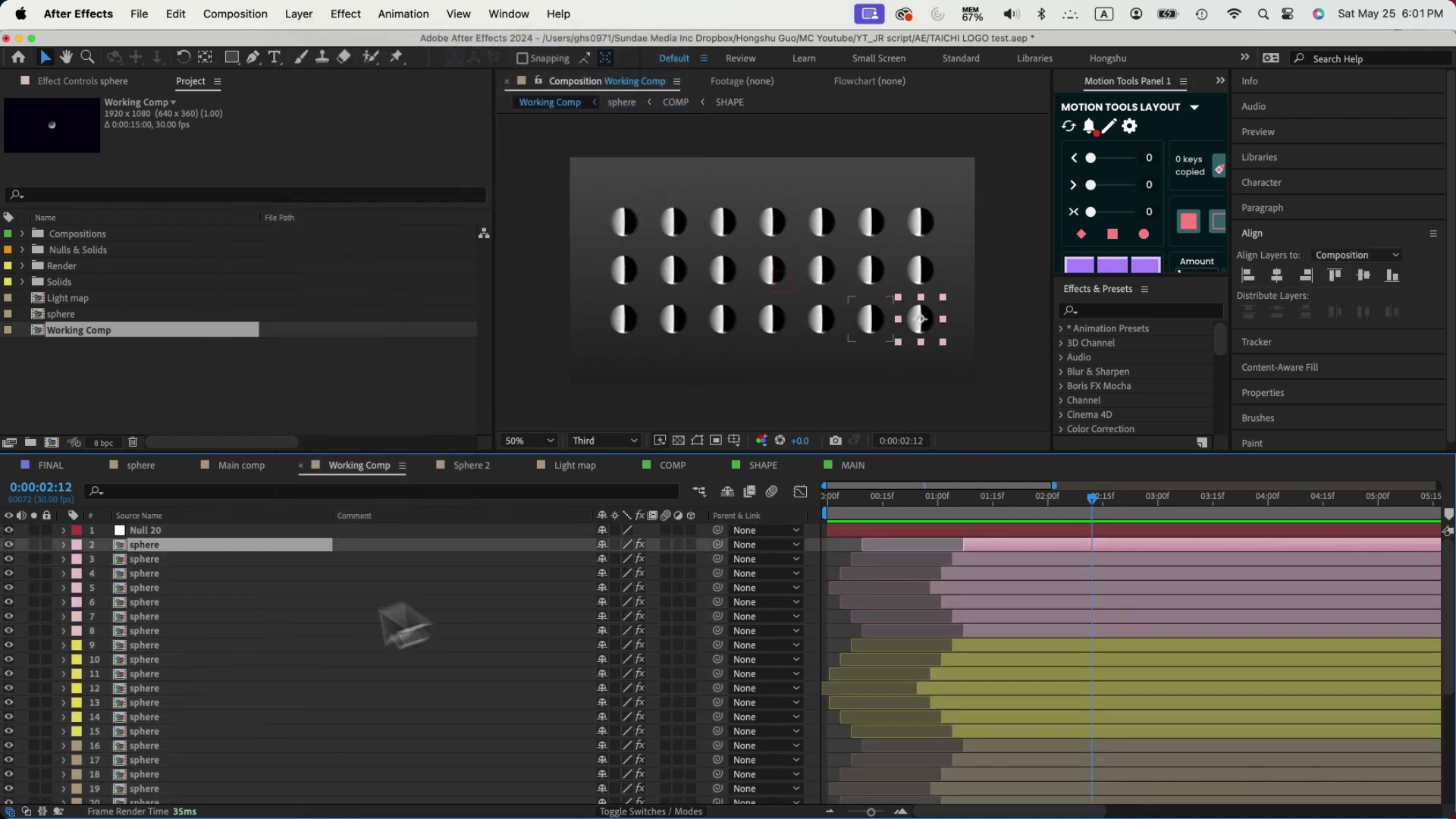
- Parent all sphere layers to Null 20 and reveal the null's Scale property
{"action": "left_click", "coordinate": [148, 531]}
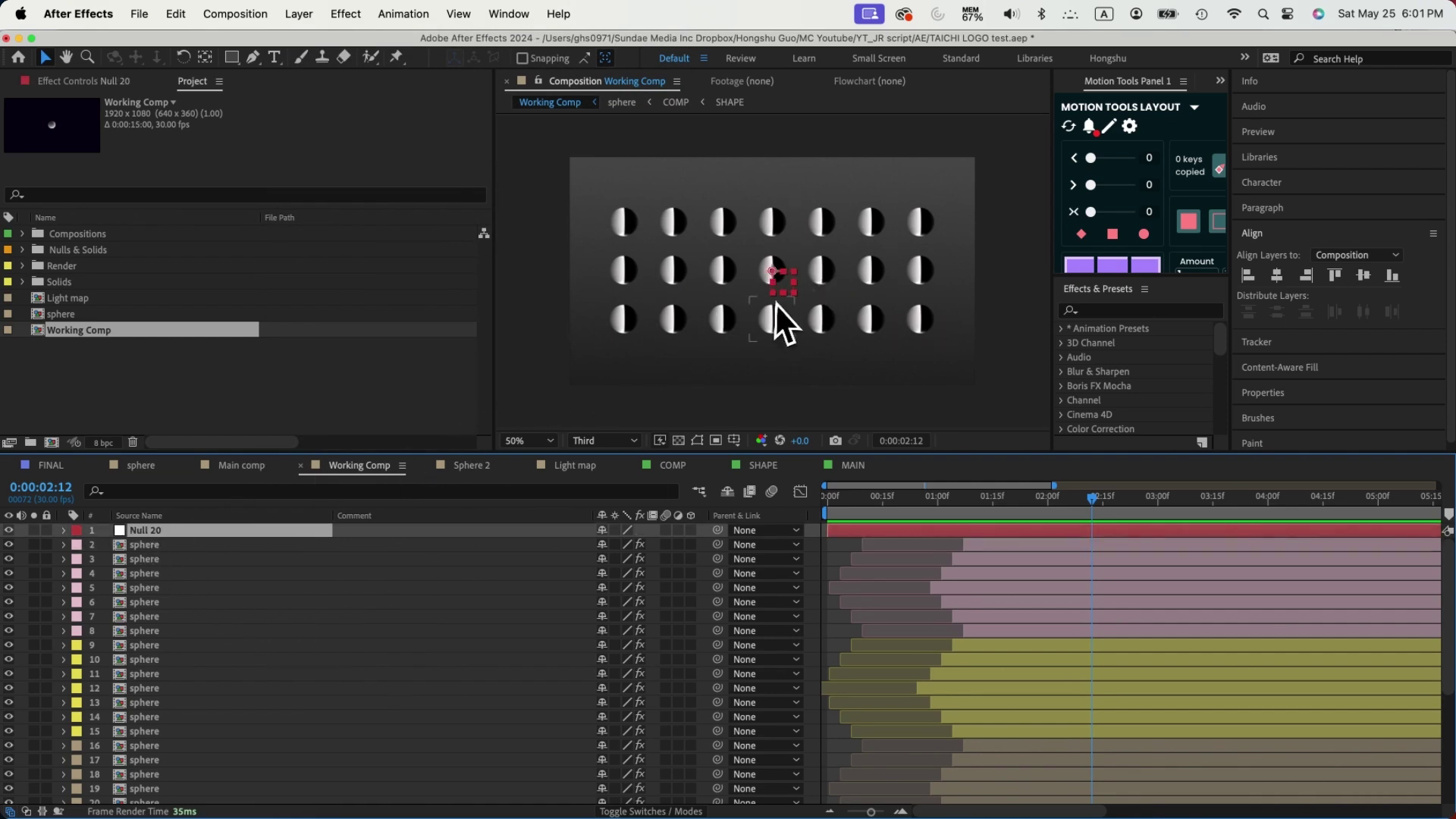
{"action": "left_click", "coordinate": [161, 546]}
{"action": "scroll", "coordinate": [165, 556], "scroll_direction": "down", "scroll_amount": 5}
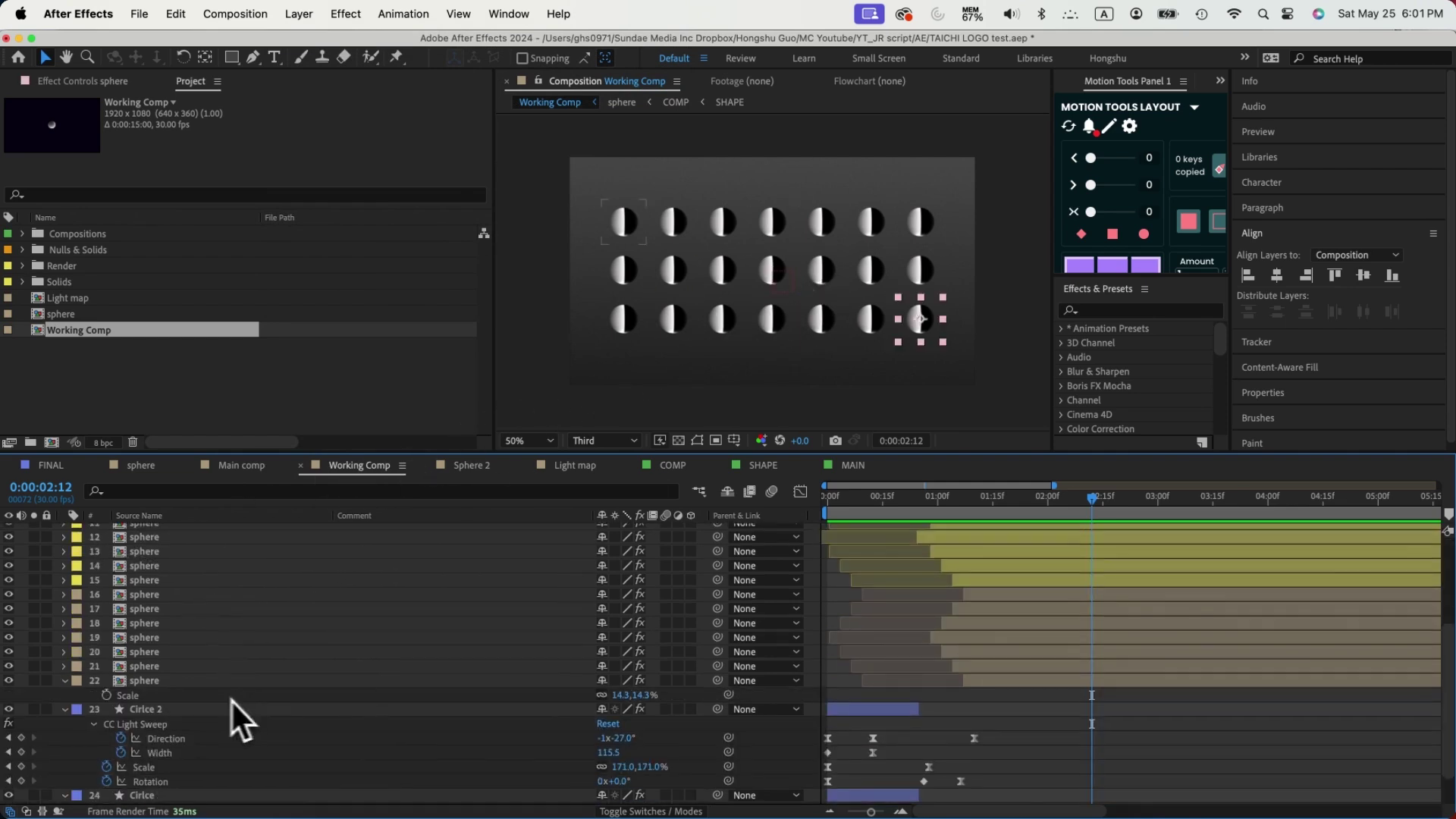
{"action": "left_click", "coordinate": [156, 688], "text": "shift"}
{"action": "scroll", "coordinate": [157, 688], "scroll_direction": "up", "scroll_amount": 5}
{"action": "left_click_drag", "start_coordinate": [718, 559], "coordinate": [152, 532]}
{"action": "left_click", "coordinate": [790, 262]}
{"action": "left_click_drag", "start_coordinate": [957, 499], "coordinate": [1053, 506]}
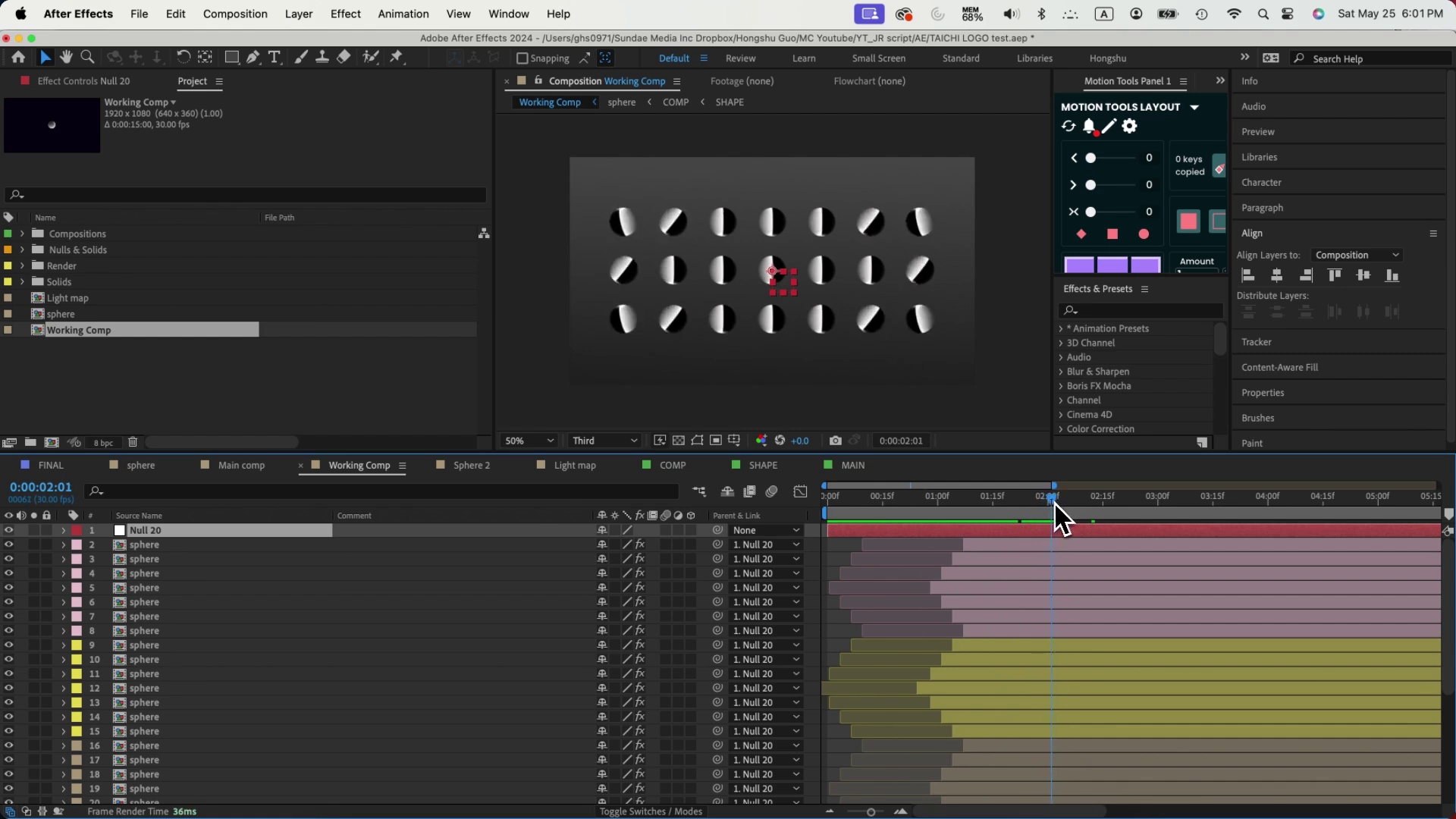
{"action": "key", "text": "s"}
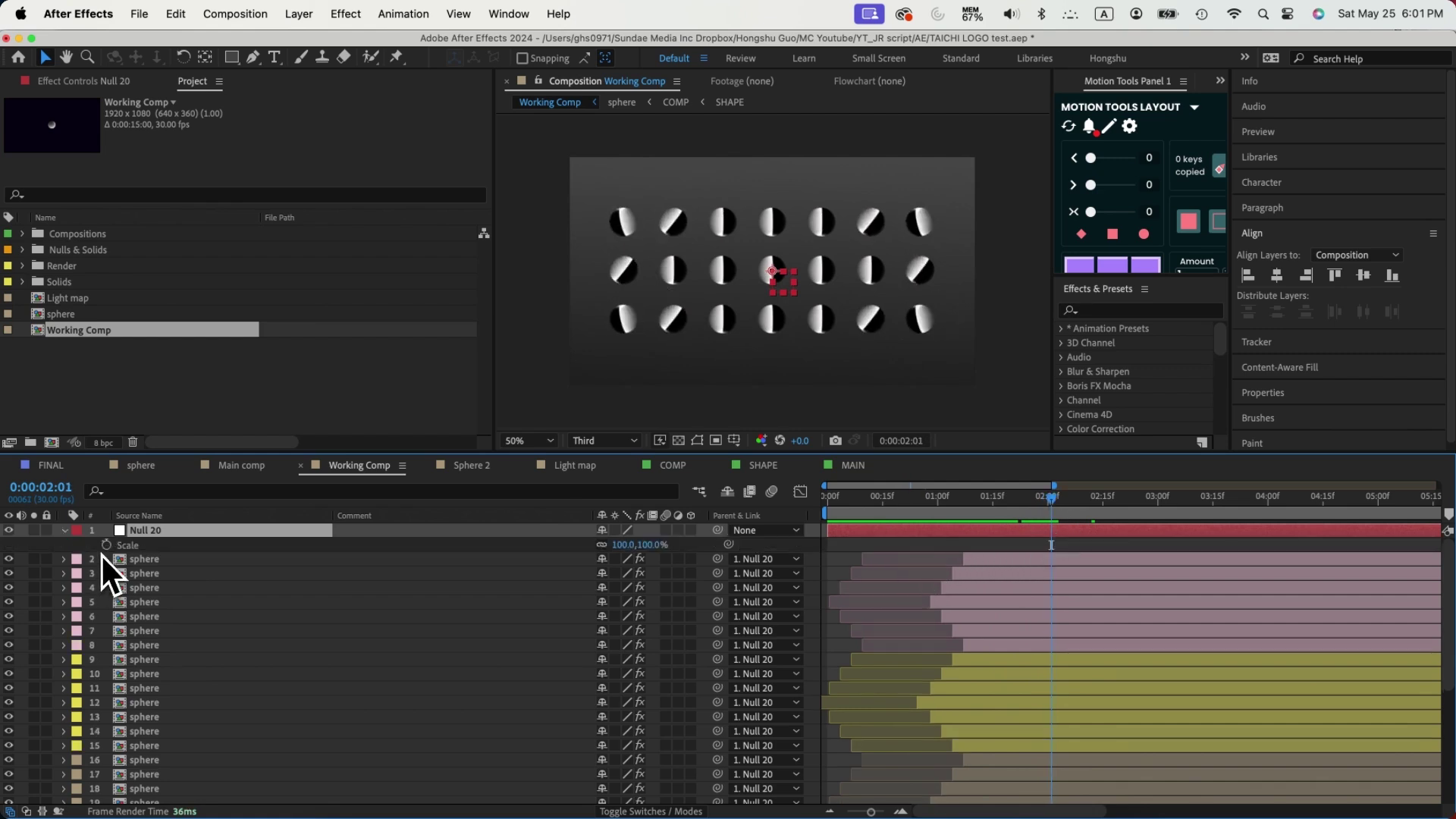
- Keyframe Null 20's Scale at 100%, then set it to 80% a few frames later
{"action": "left_click", "coordinate": [107, 546]}
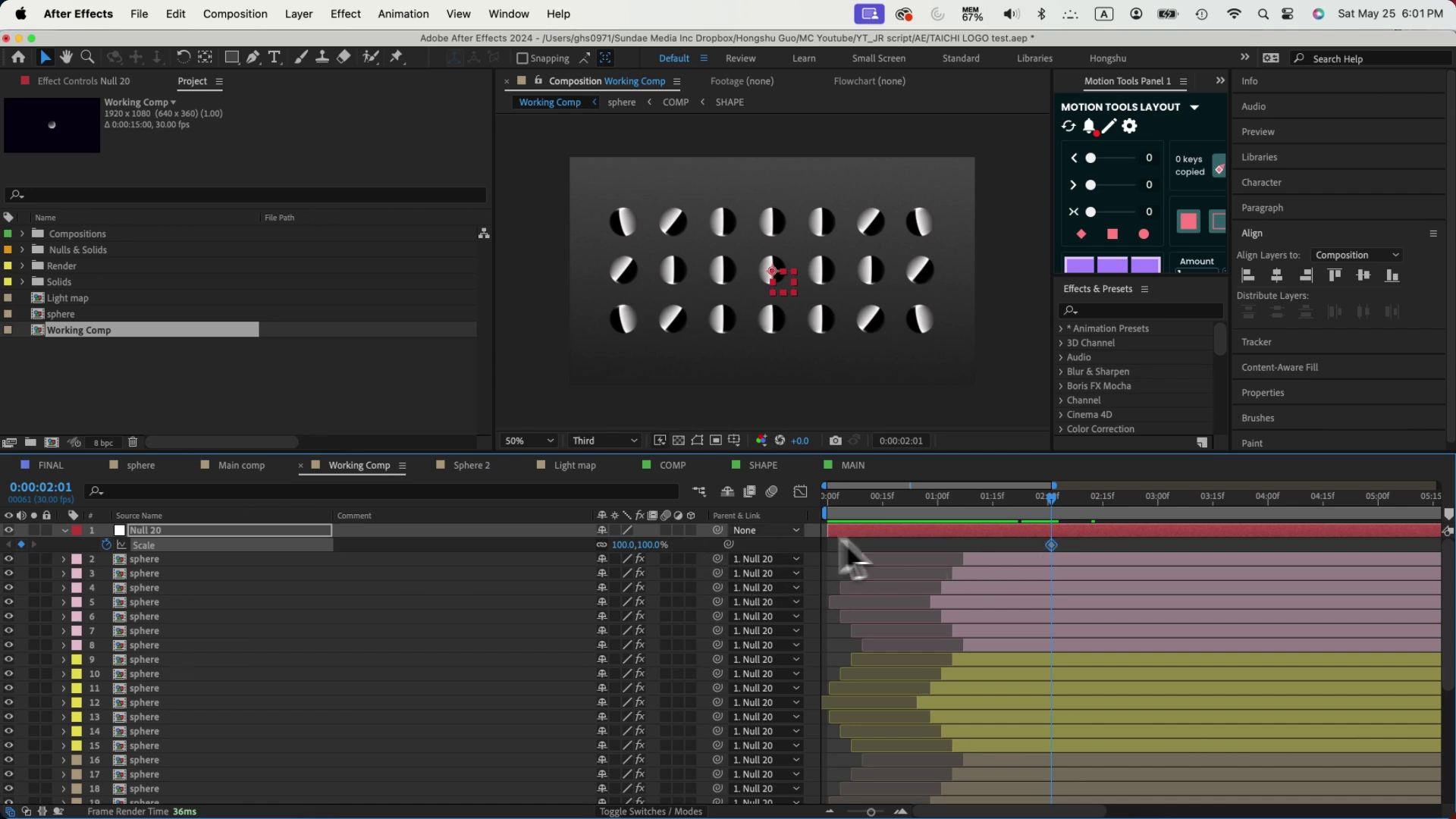
{"action": "key", "text": "super+Right"}
{"action": "key", "text": "super+Right"}
{"action": "key", "text": "super+Right"}
{"action": "key", "text": "super+Right"}
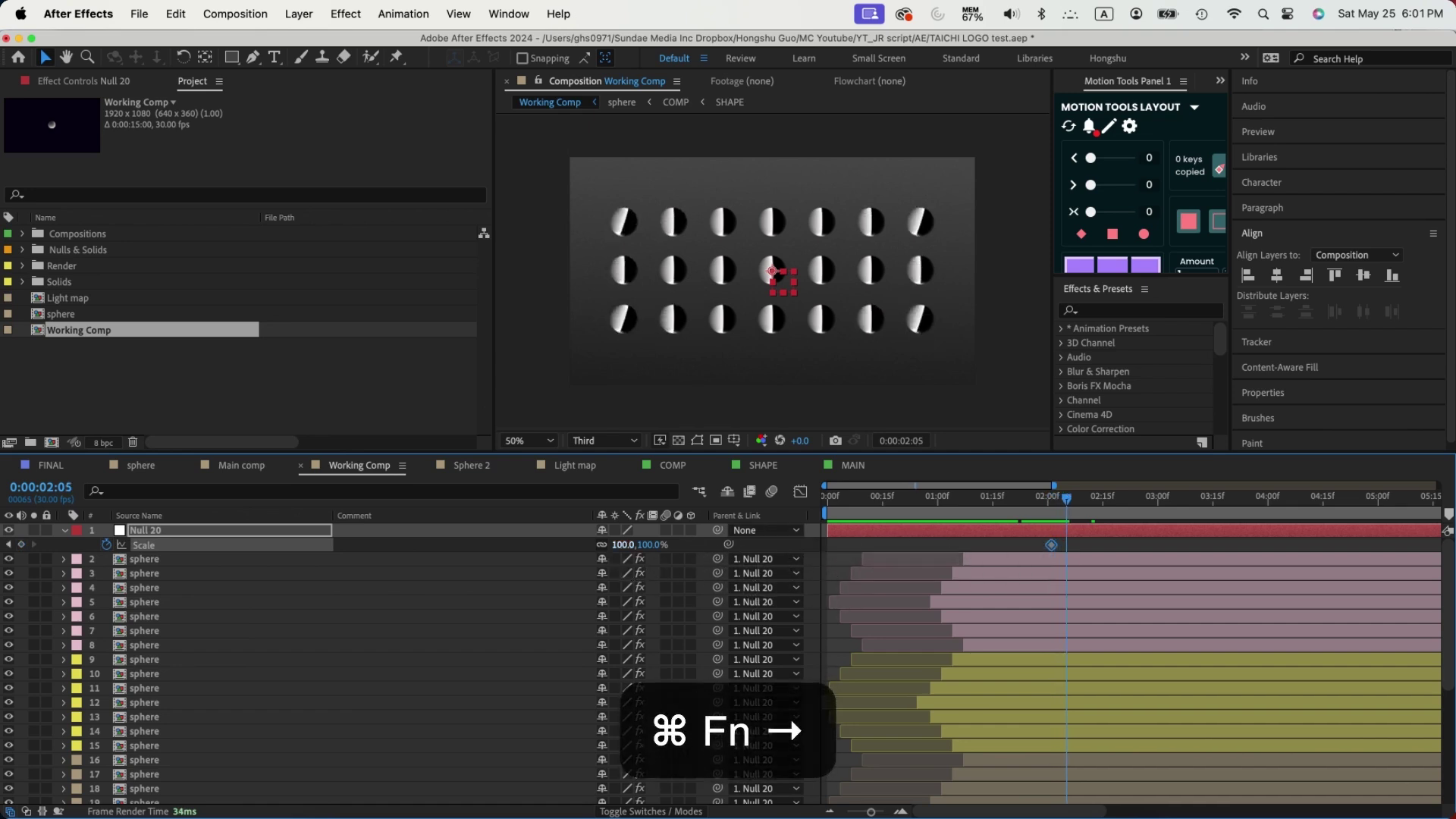
{"action": "left_click", "coordinate": [618, 544]}
{"action": "type", "text": "80"}
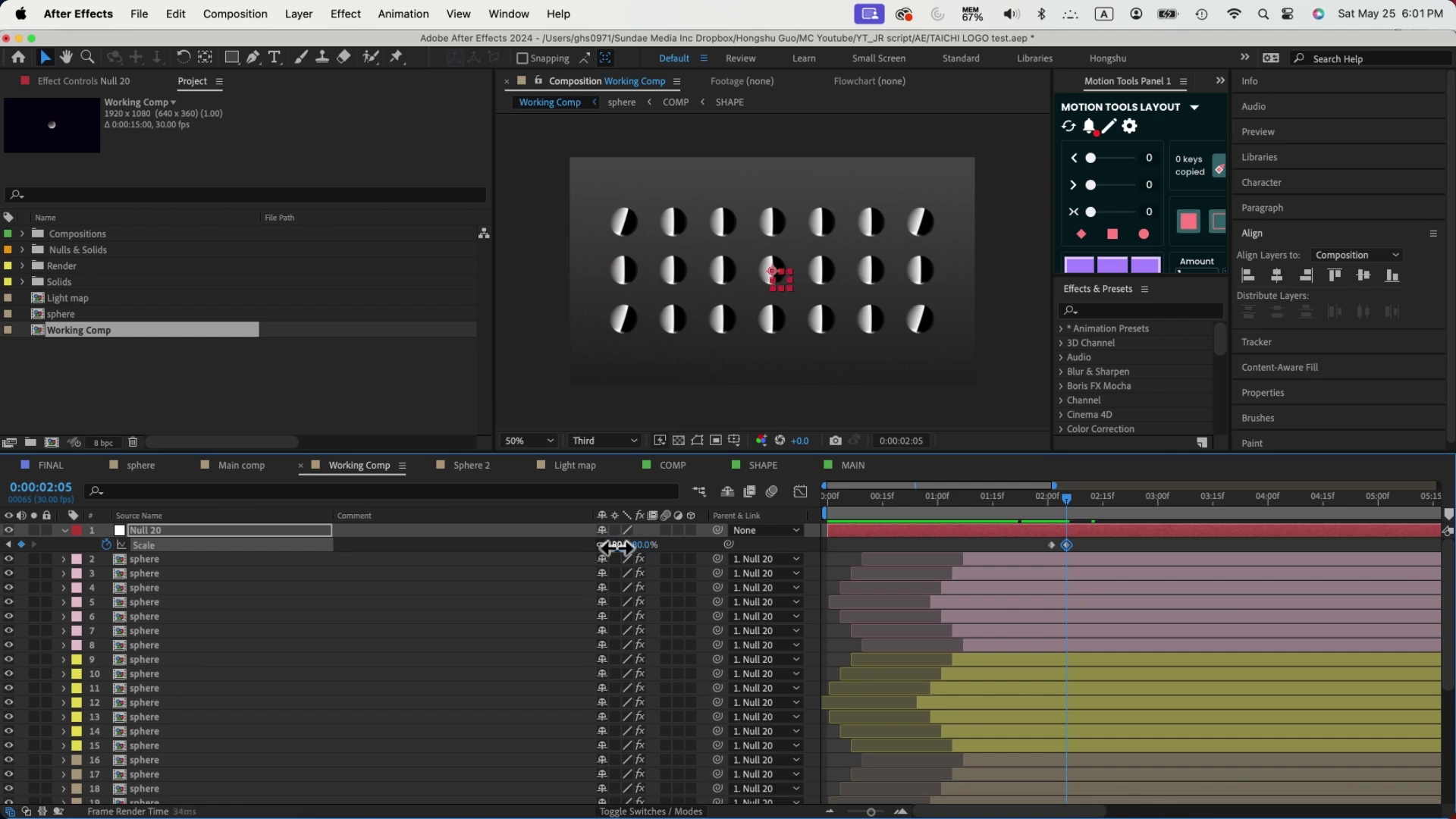
{"action": "key", "text": "Return"}
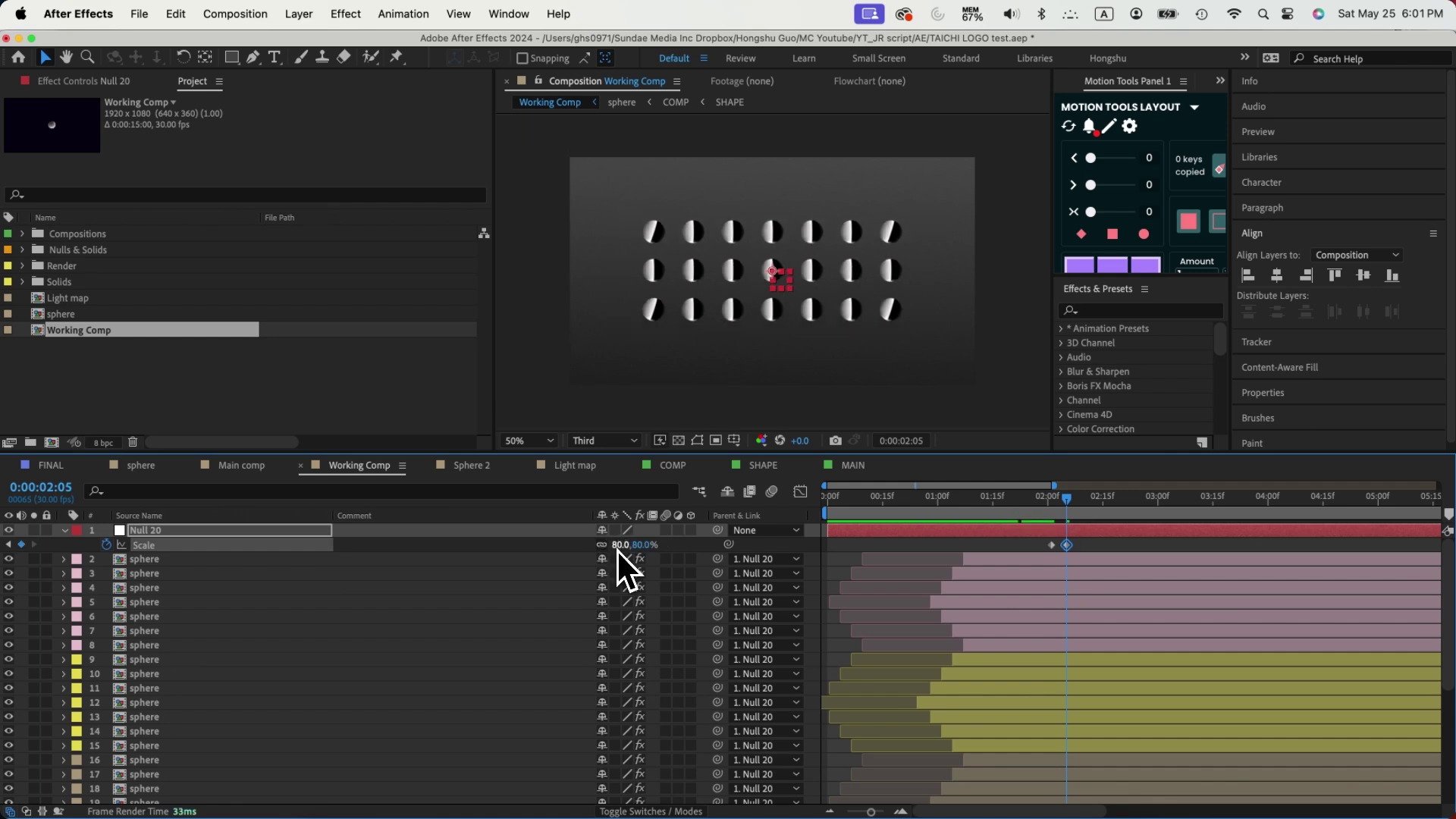
- Further ahead in time, scrub Null 20's Scale up to about 191%
{"action": "key", "text": "super+shift+Right"}
{"action": "key", "text": "super+Right"}
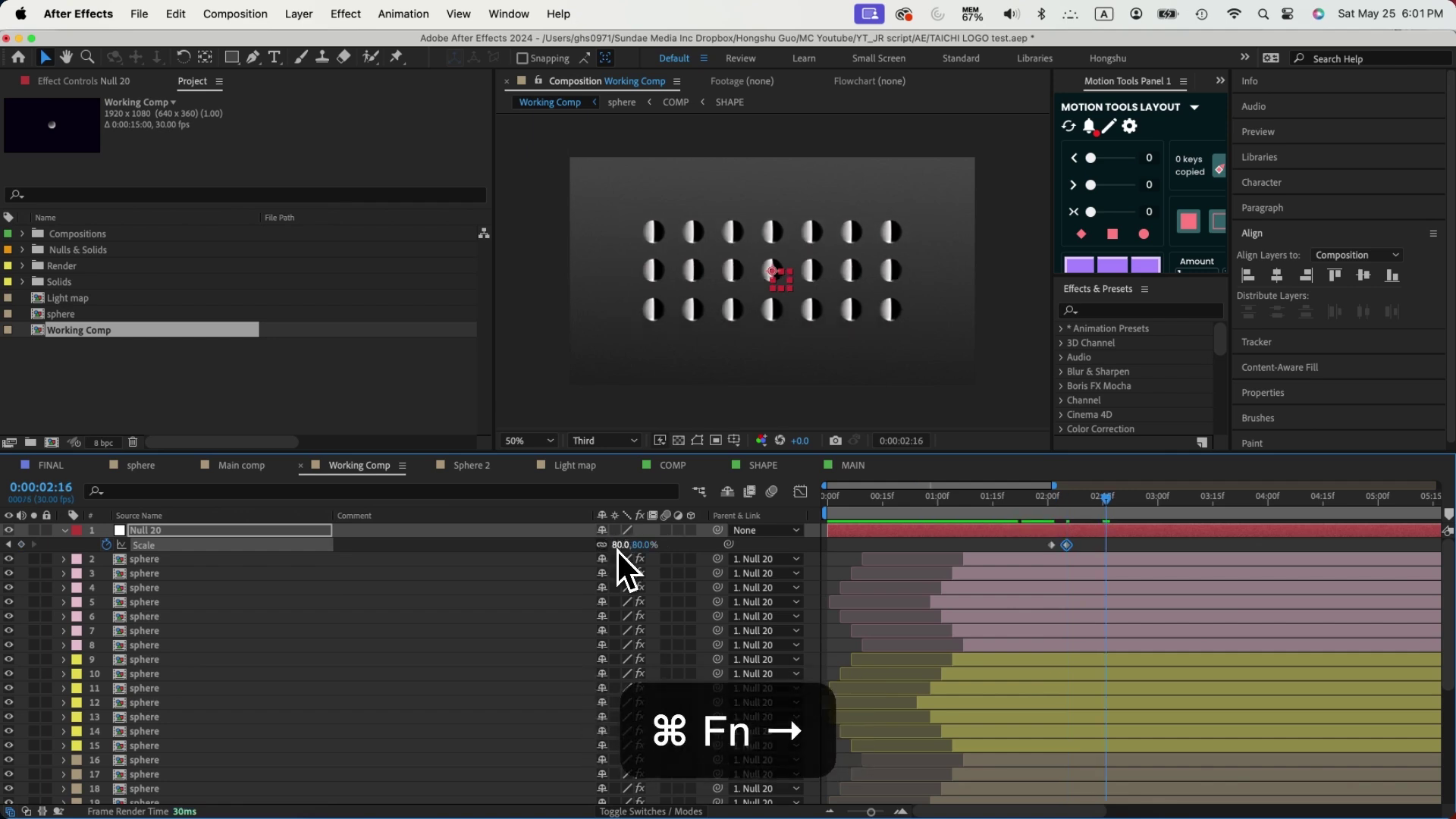
{"action": "key", "text": "super+Right"}
{"action": "key", "text": "super+Right"}
{"action": "key", "text": "super+Right"}
{"action": "left_click", "coordinate": [619, 545]}
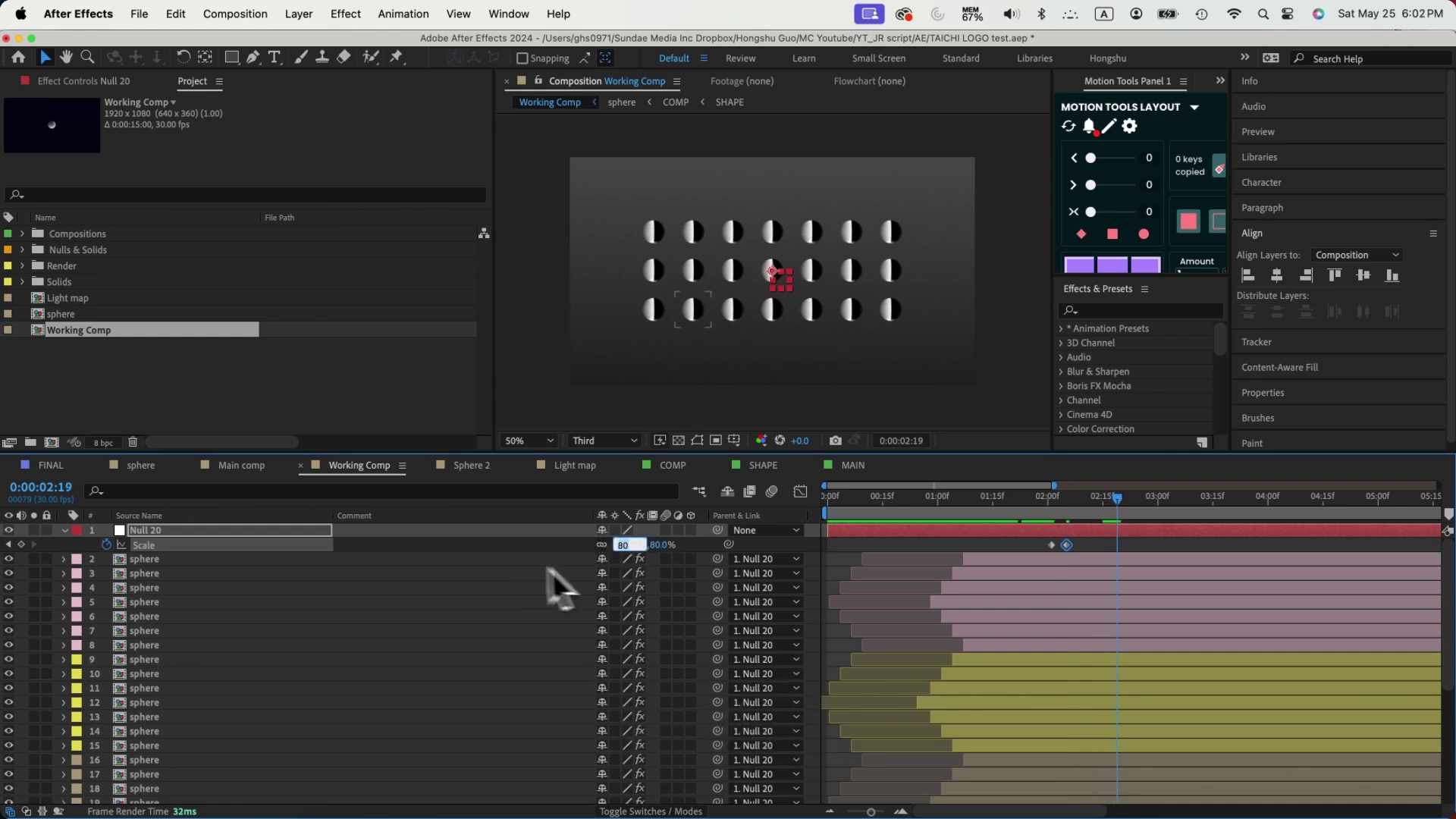
{"action": "left_click_drag", "start_coordinate": [628, 545], "coordinate": [721, 545]}
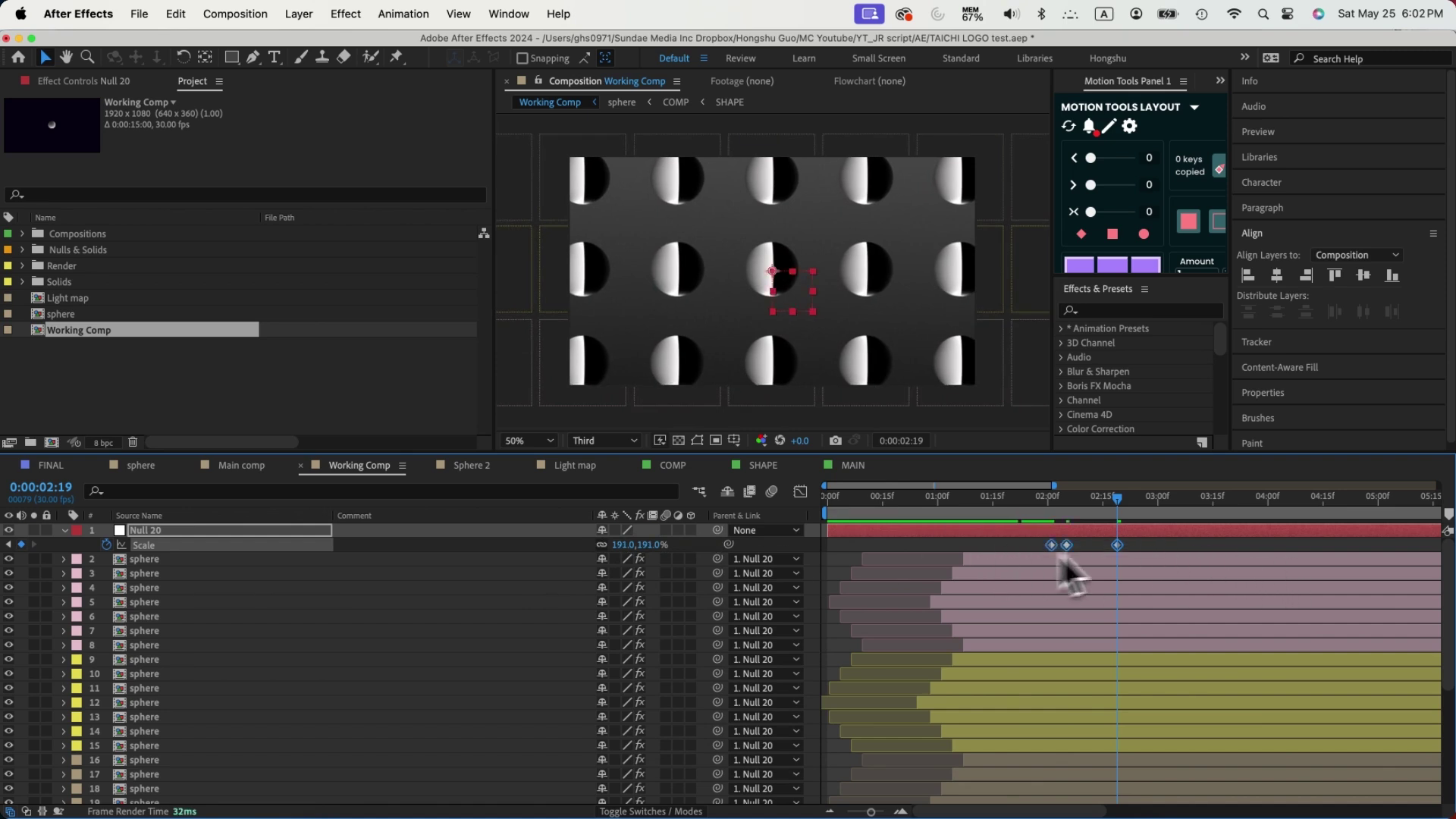
- Apply Easy Ease to the Scale keyframes and adjust their influence in the Graph Editor
{"action": "right_click", "coordinate": [1117, 549]}
{"action": "mouse_move", "coordinate": [1214, 812]}
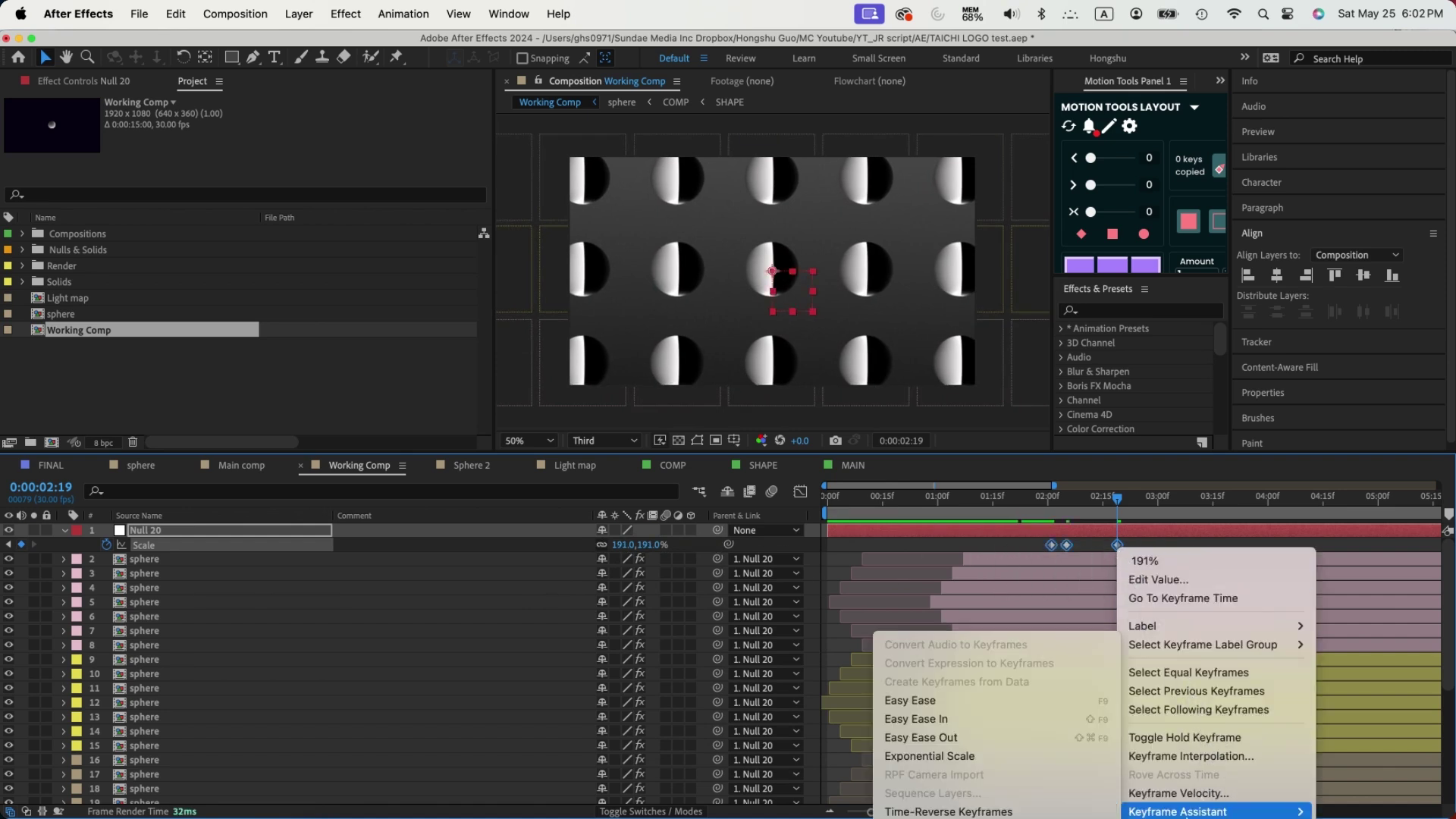
{"action": "left_click", "coordinate": [948, 700]}
{"action": "left_click", "coordinate": [800, 491]}
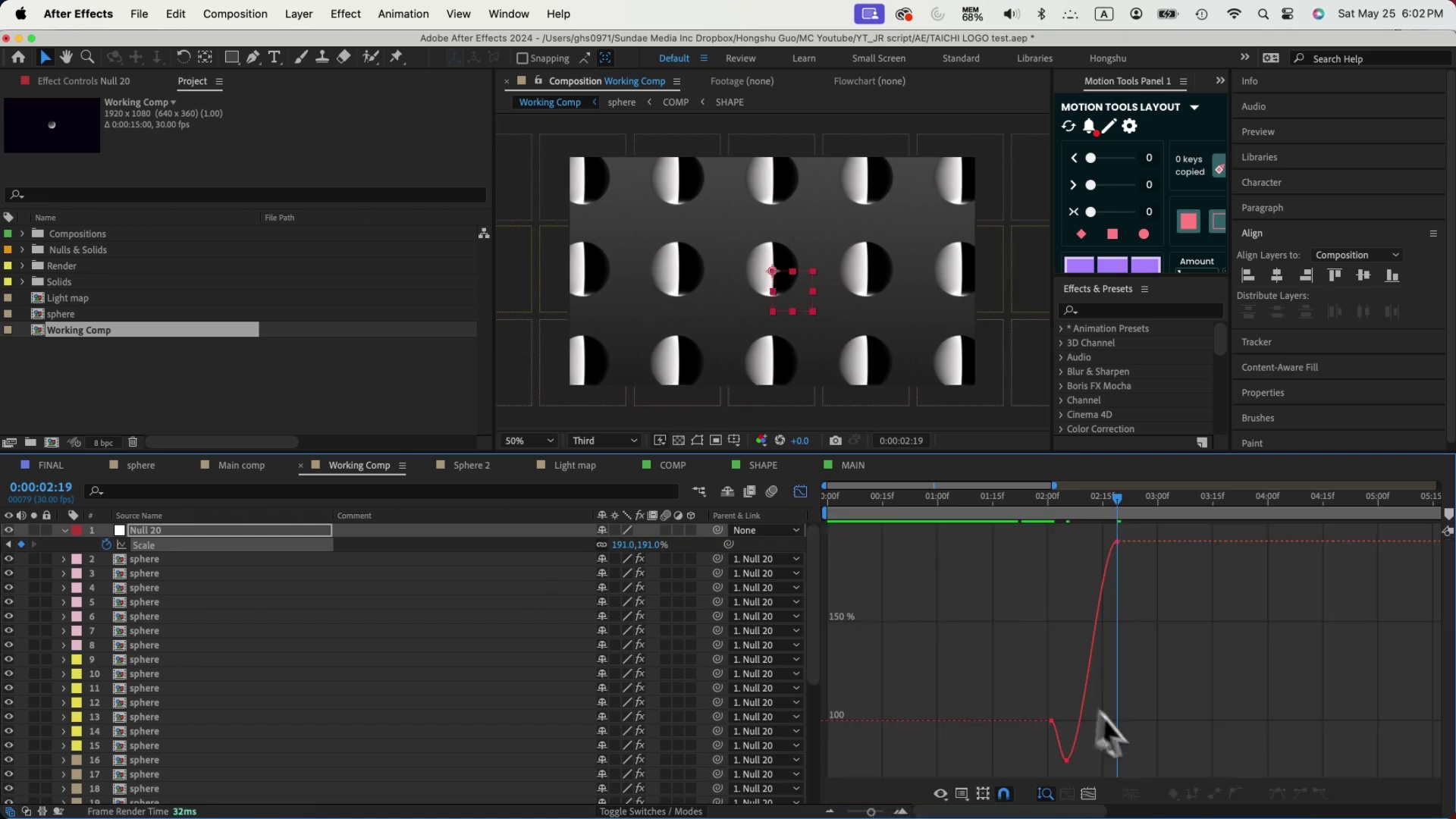
{"action": "left_click_drag", "start_coordinate": [1098, 541], "coordinate": [1092, 541]}
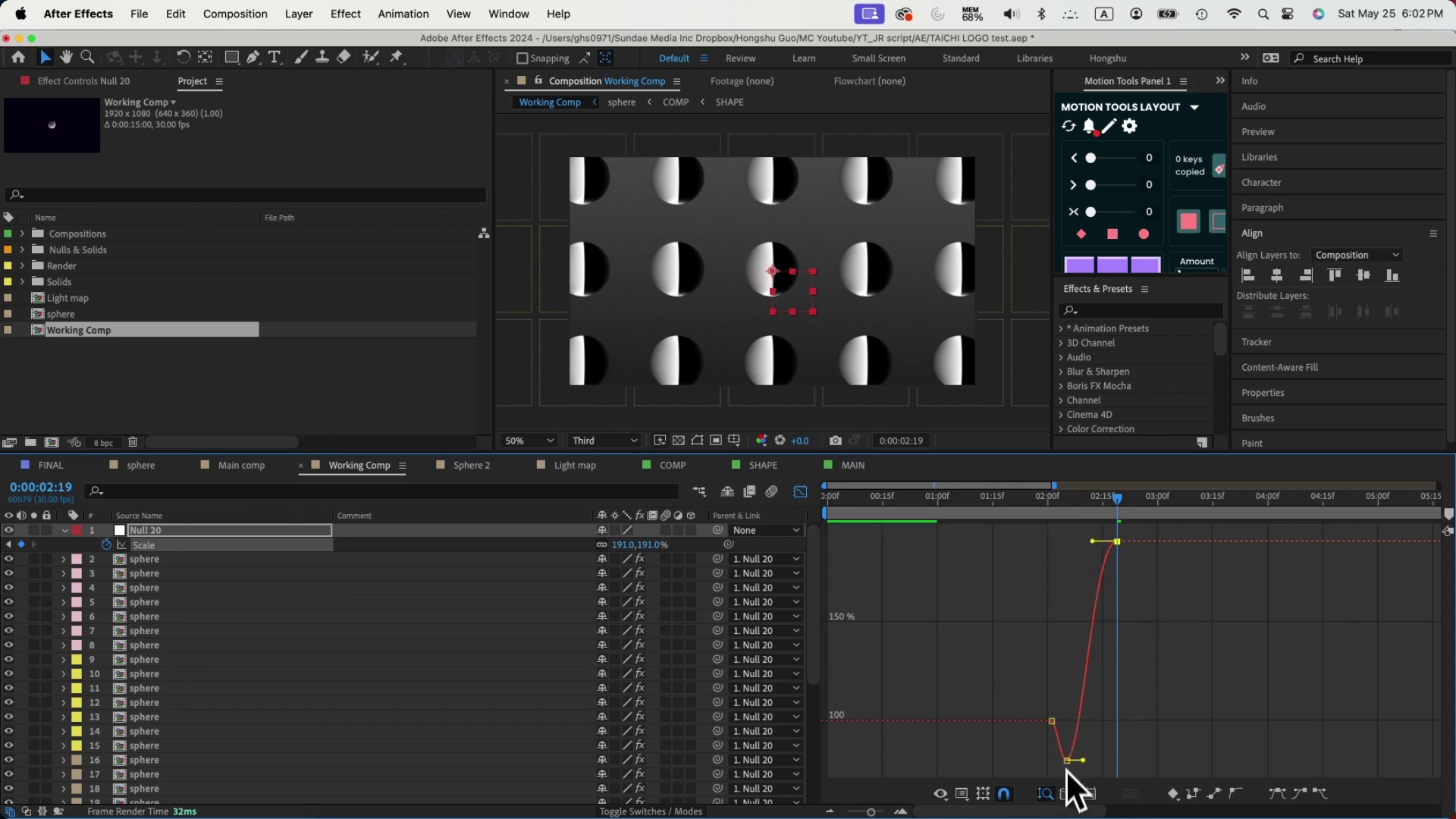
{"action": "left_click_drag", "start_coordinate": [1082, 760], "coordinate": [1098, 761]}
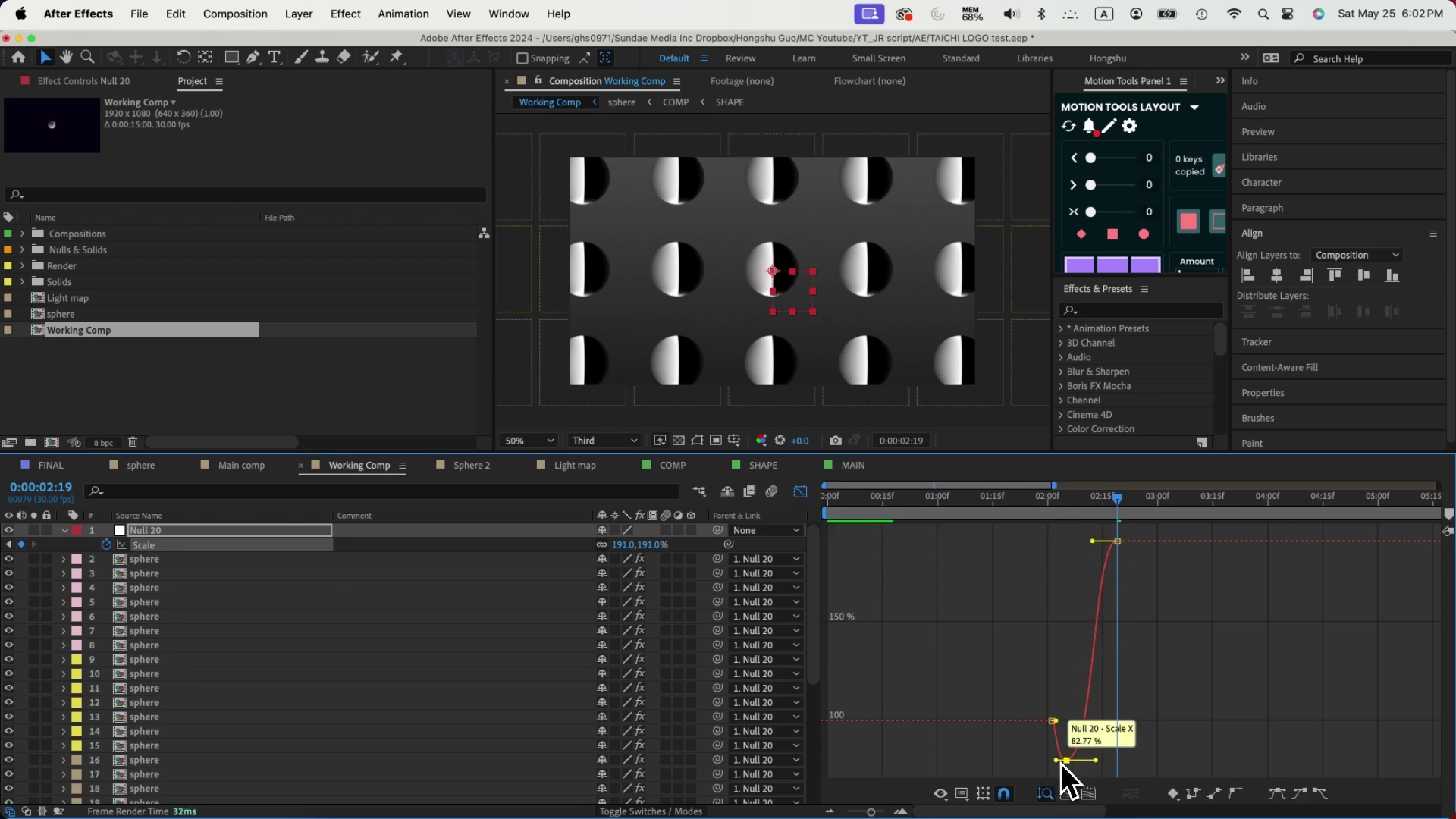
- Shift Null 20's Scale keyframes earlier in the timeline
{"action": "left_click", "coordinate": [1054, 720]}
{"action": "left_click_drag", "start_coordinate": [1045, 502], "coordinate": [1034, 502]}
{"action": "left_click", "coordinate": [800, 491]}
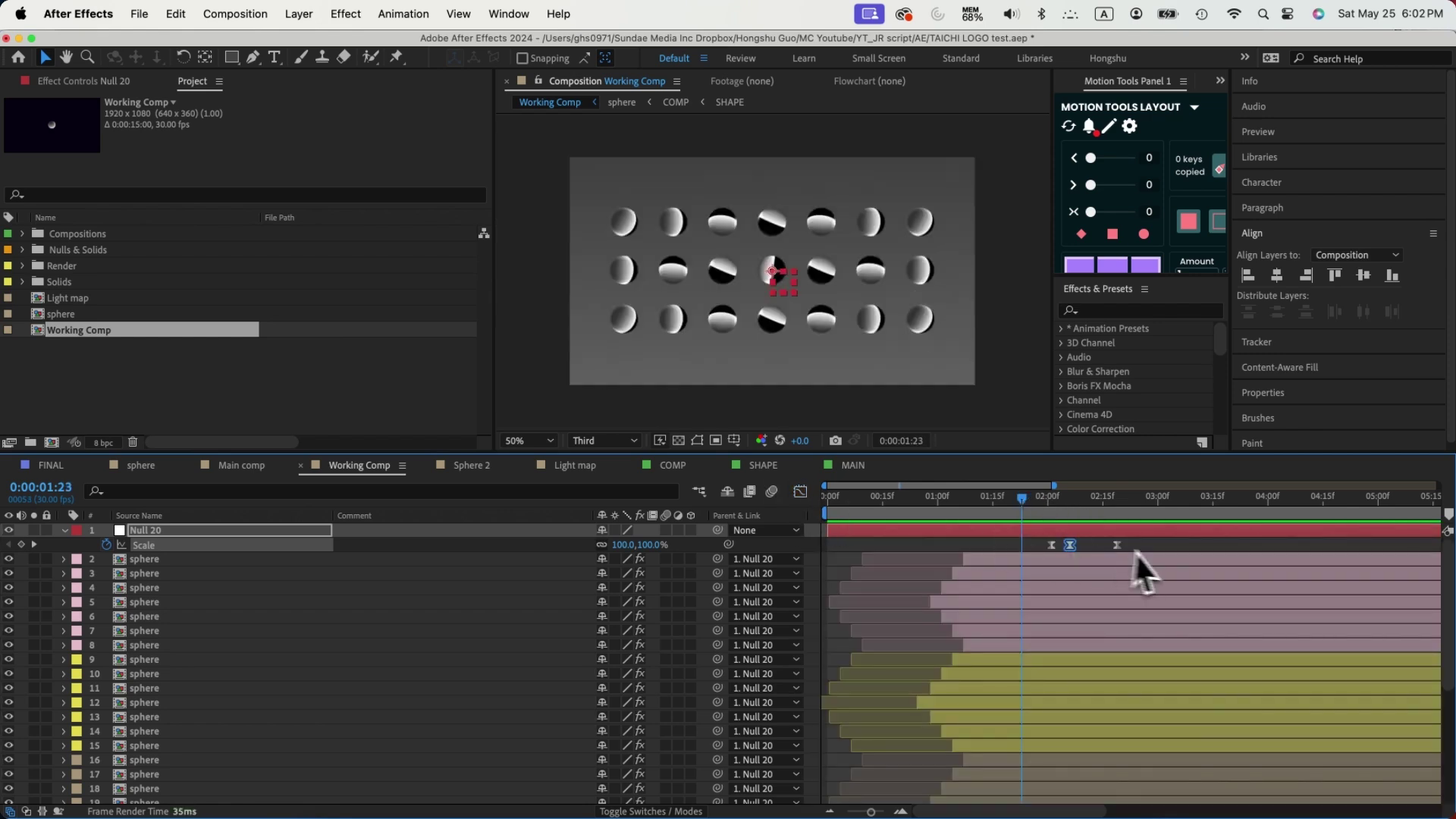
{"action": "left_click_drag", "start_coordinate": [1040, 553], "coordinate": [1021, 548]}
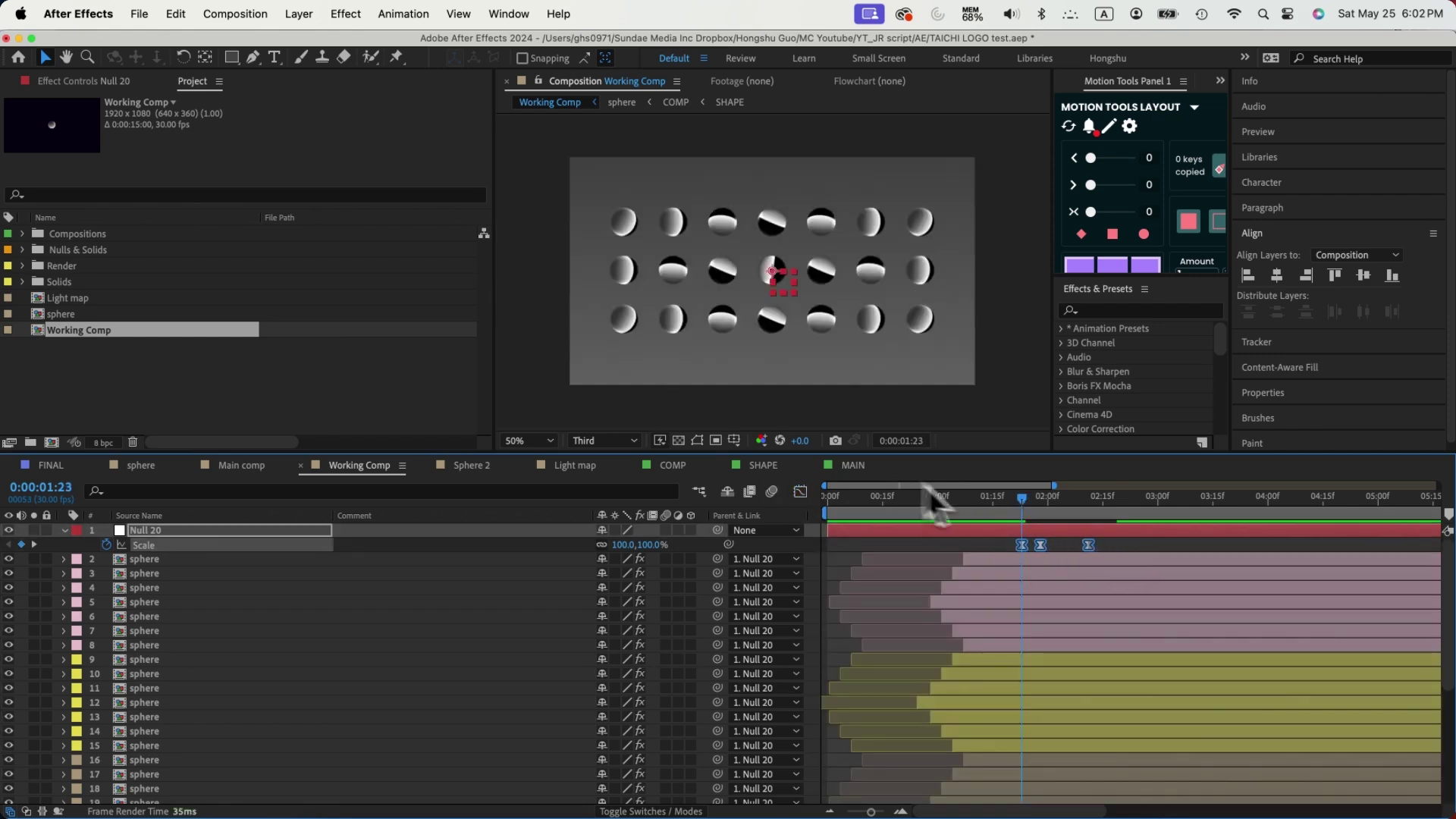
{"action": "left_click", "coordinate": [1016, 499]}
- Preview the zoom, then copy the 'Preserve scale when resizes' code from the JR script Google Doc
{"action": "mouse_move", "coordinate": [1016, 499]}
{"action": "left_mouse_down"}
{"action": "mouse_move", "coordinate": [986, 500]}
{"action": "mouse_move", "coordinate": [1088, 501]}
{"action": "mouse_move", "coordinate": [1016, 505]}
{"action": "mouse_move", "coordinate": [1036, 512]}
{"action": "left_mouse_up"}
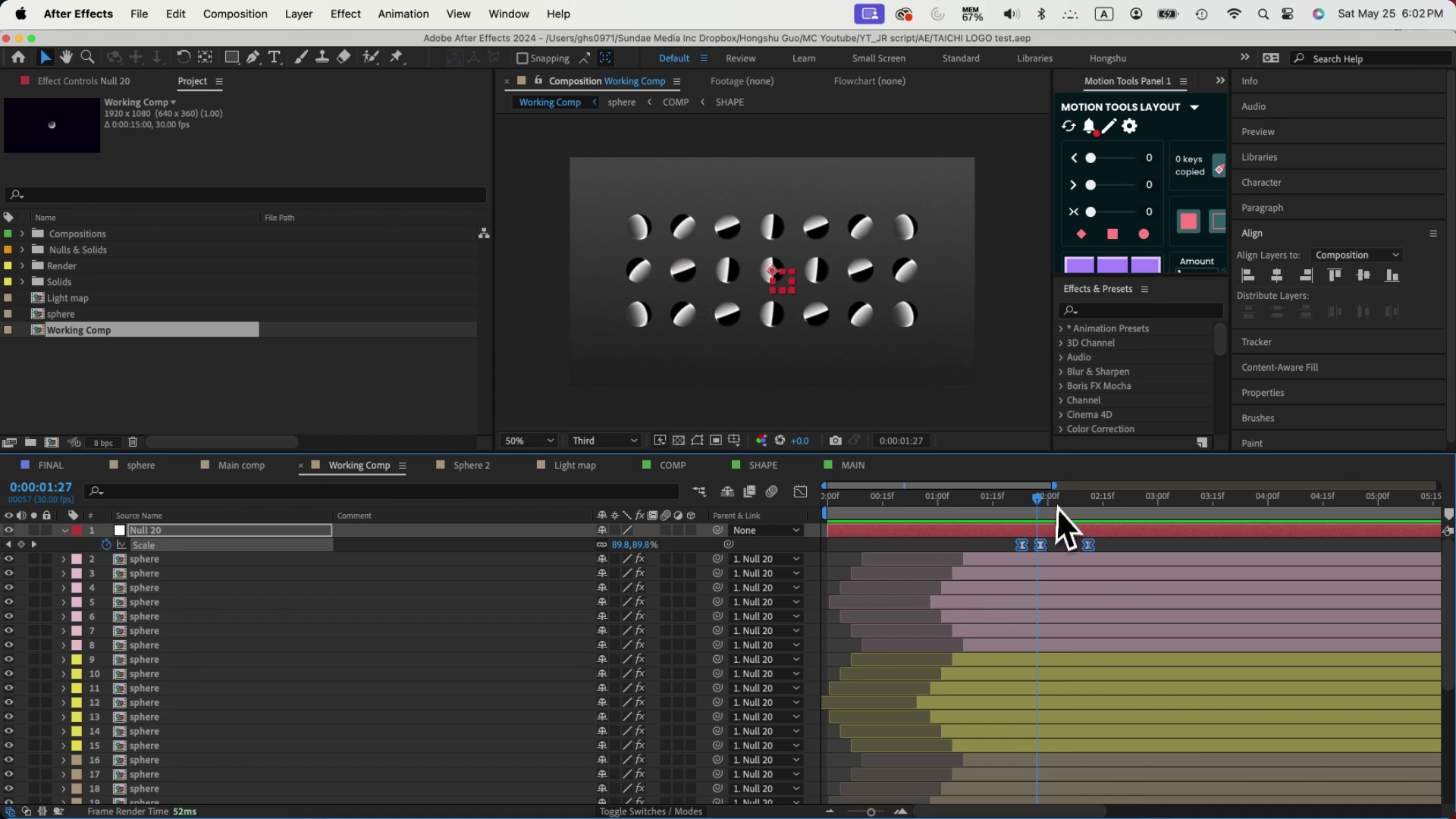
{"action": "left_click_drag", "start_coordinate": [1057, 502], "coordinate": [1094, 500]}
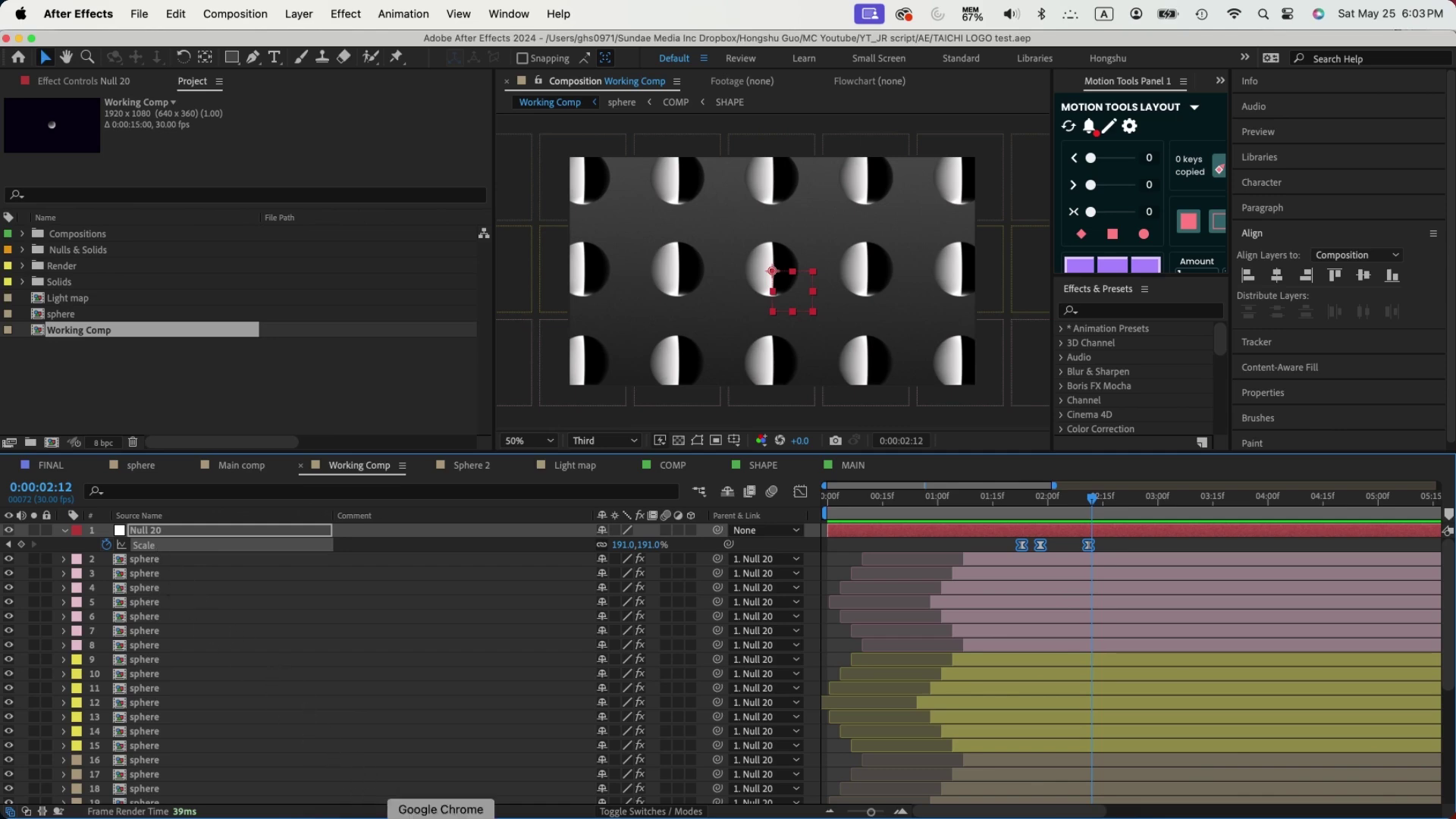
{"action": "left_click", "coordinate": [357, 803]}
{"action": "left_click_drag", "start_coordinate": [434, 446], "coordinate": [408, 375]}
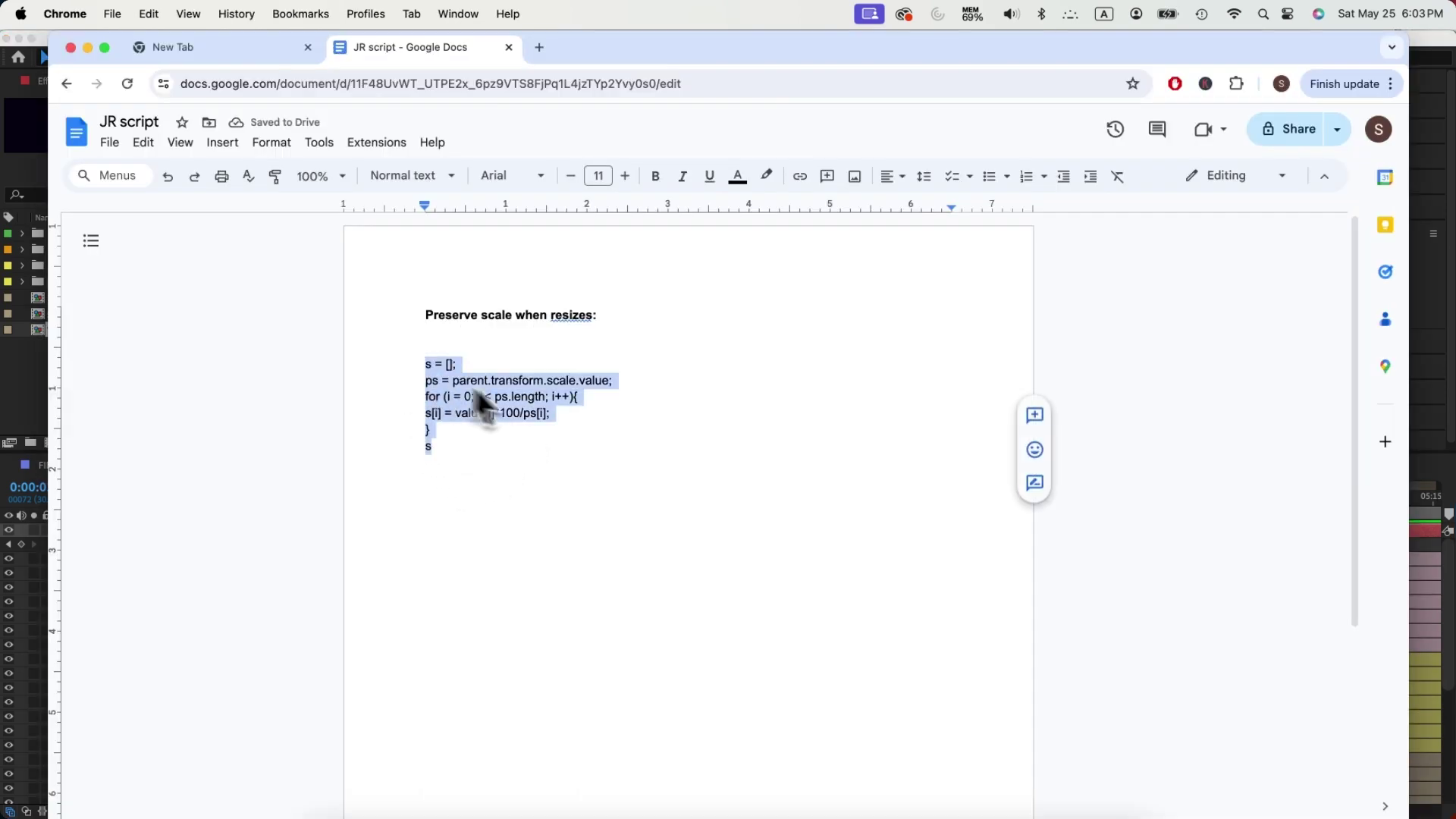
{"action": "key", "text": "super+c"}
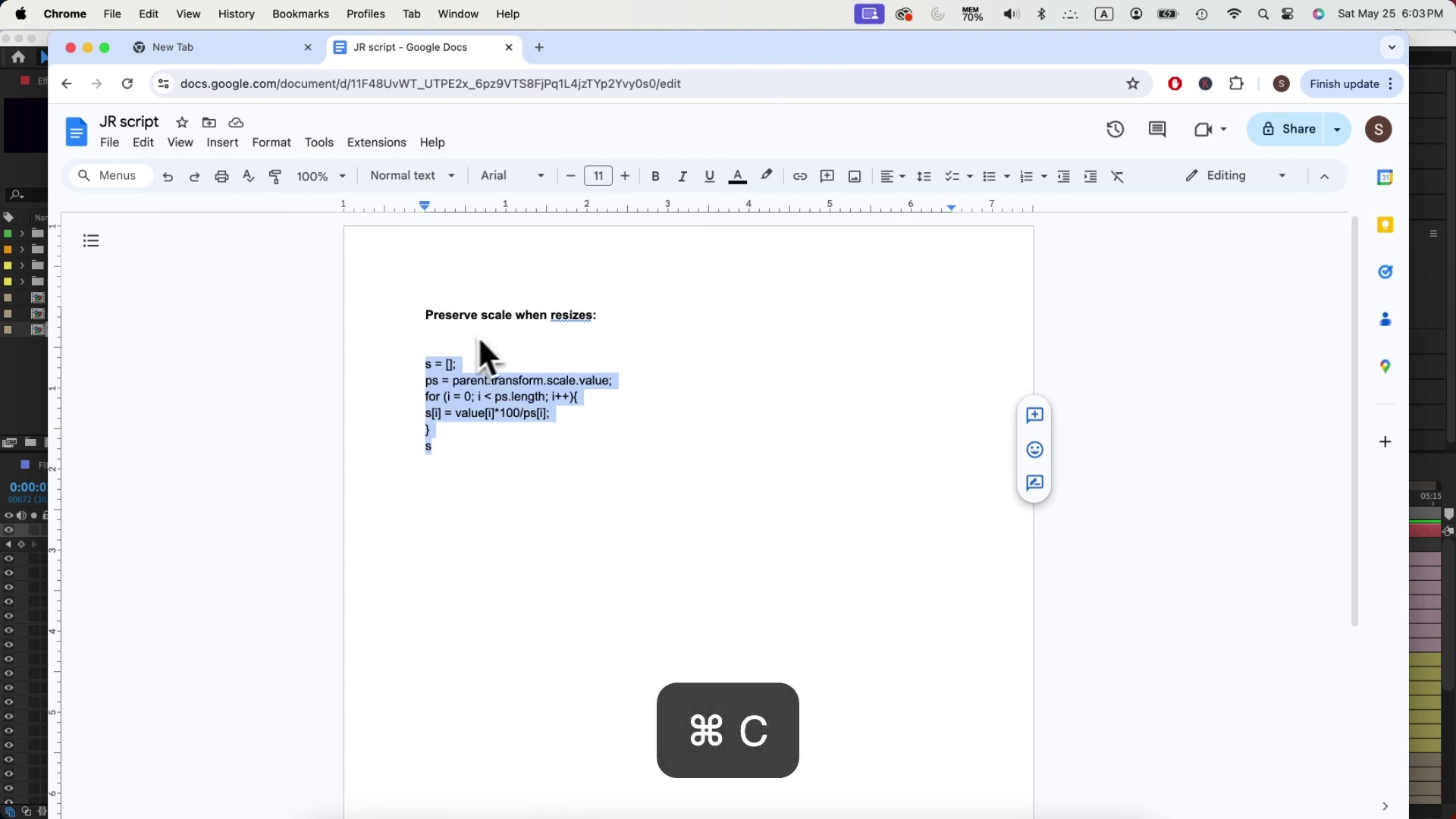
{"action": "key", "text": "super+Tab"}
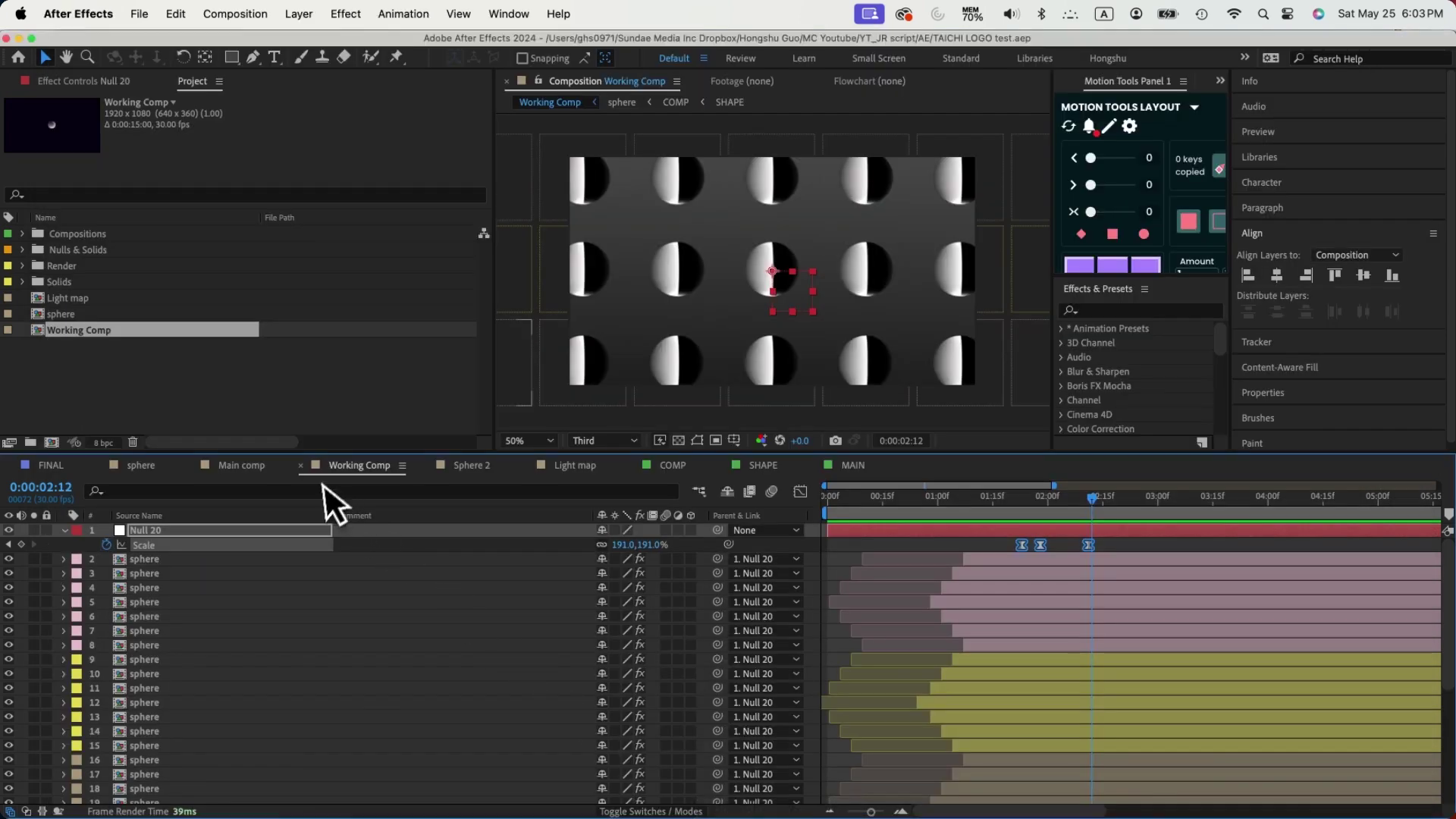
- Paste the preserve-scale code as sphere layer 2's Scale expression, then use Copy Expression Only
{"action": "left_click", "coordinate": [152, 561]}
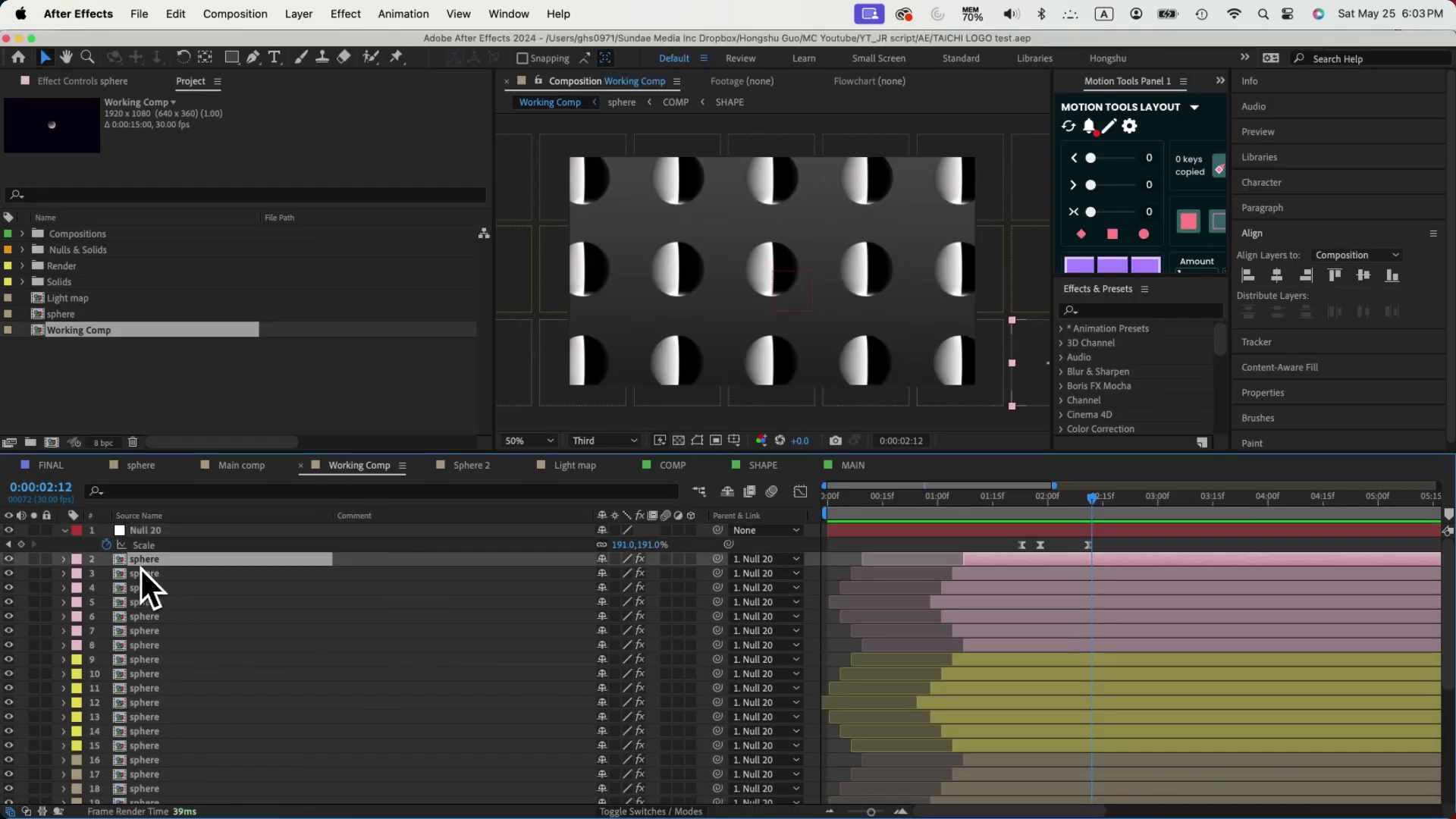
{"action": "key", "text": "s"}
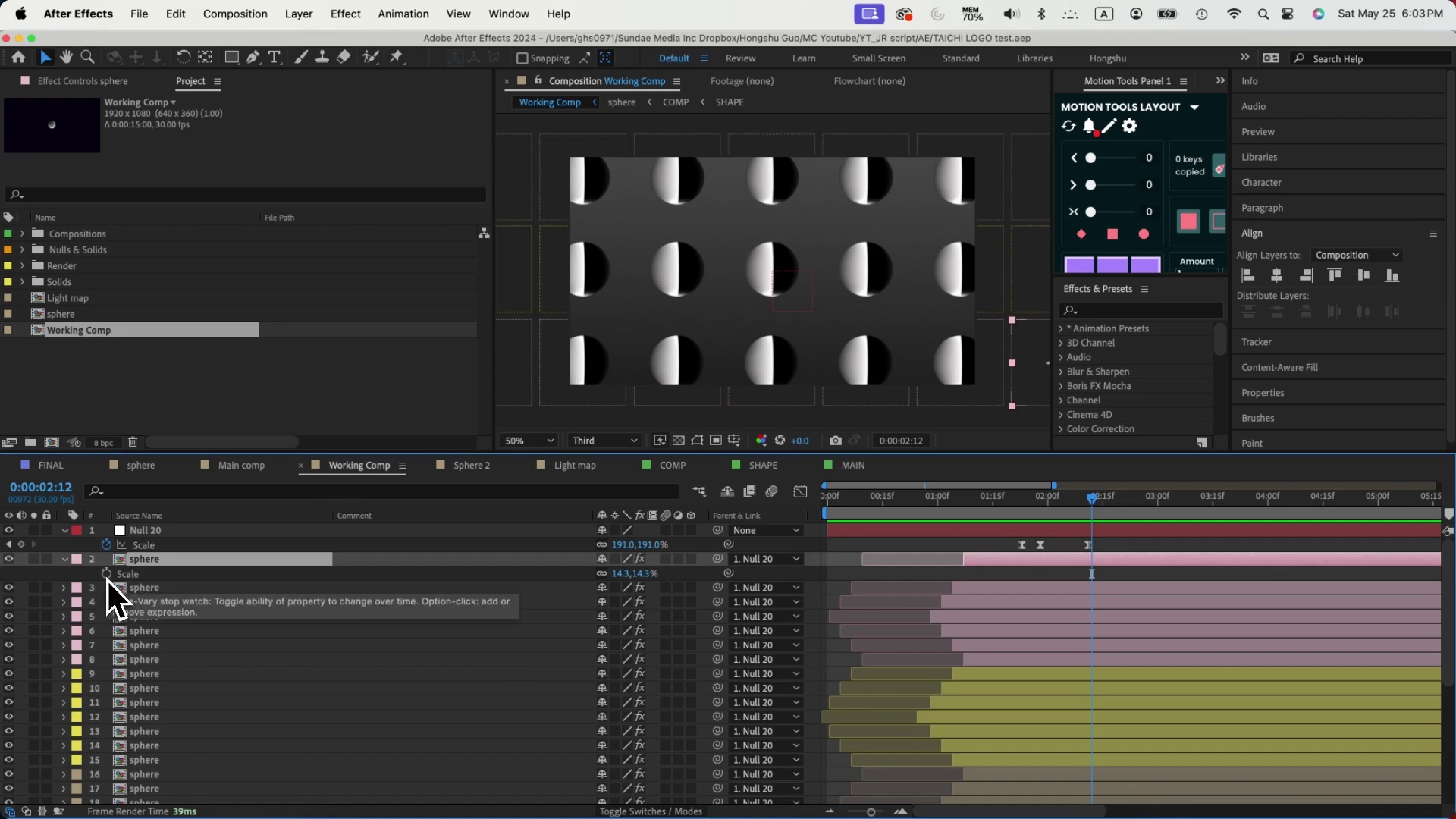
{"action": "left_click", "coordinate": [107, 575], "text": "alt"}
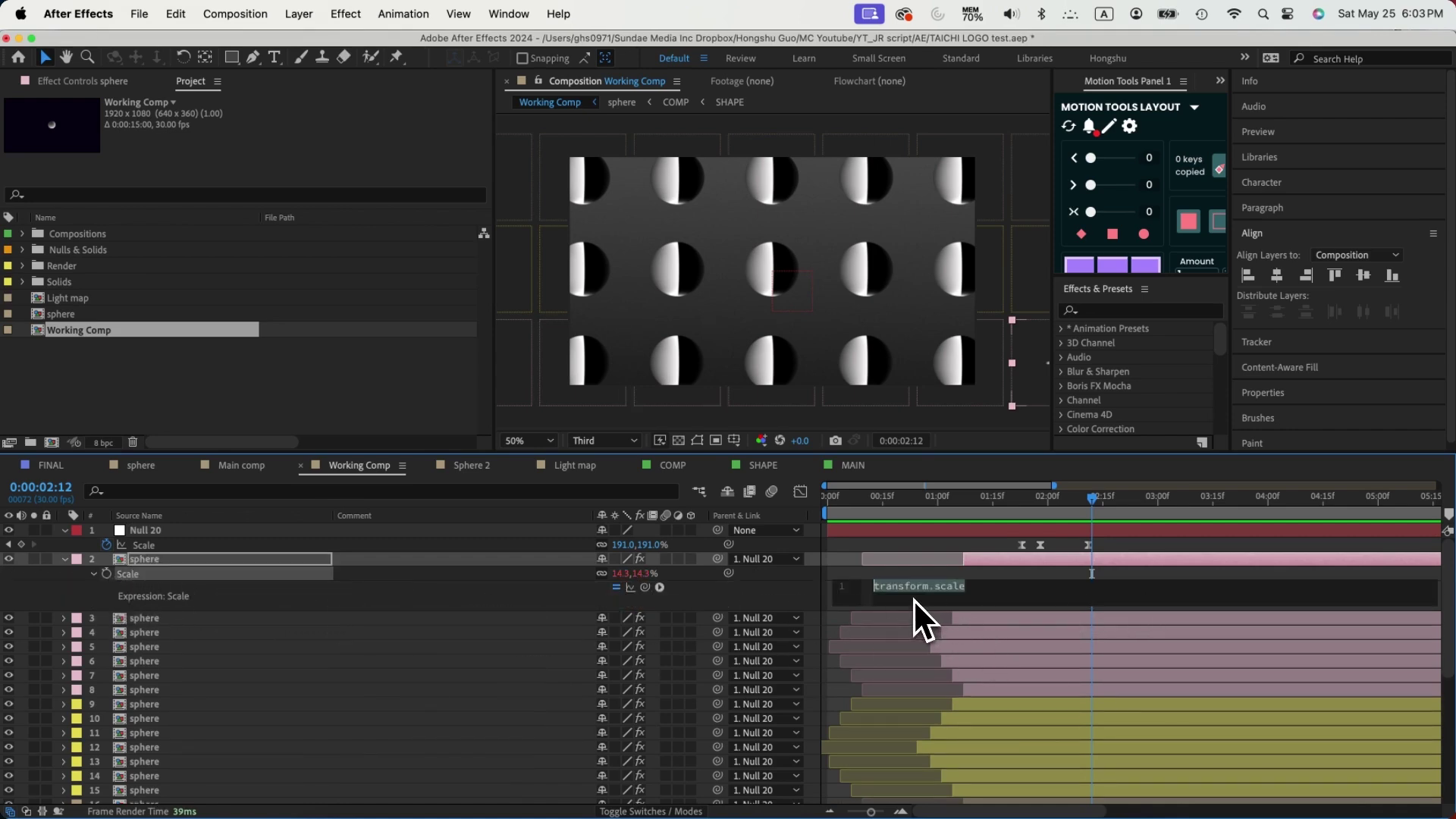
{"action": "key", "text": "cmd+v"}
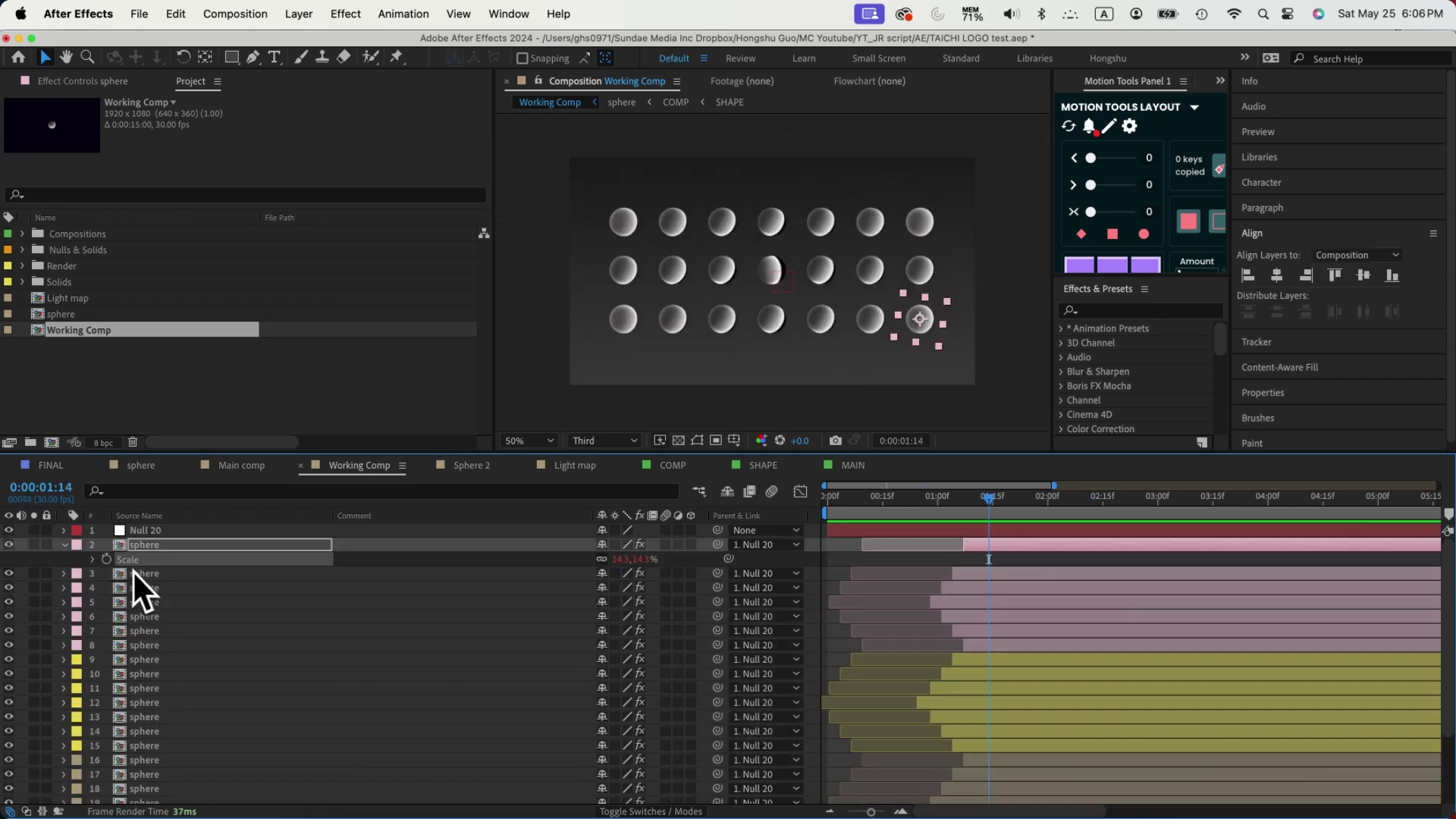
{"action": "right_click", "coordinate": [134, 564]}
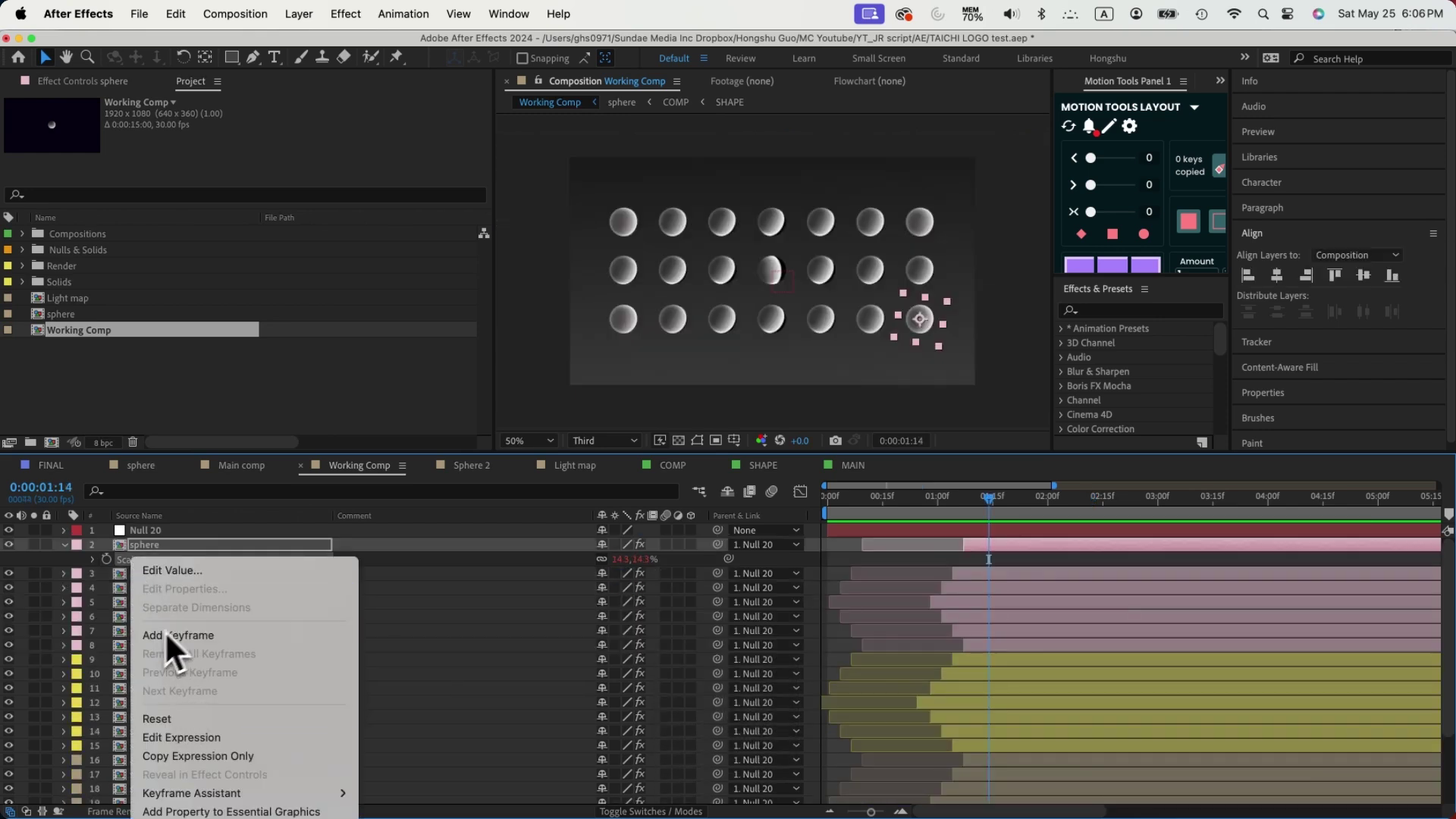
{"action": "left_click", "coordinate": [182, 764]}
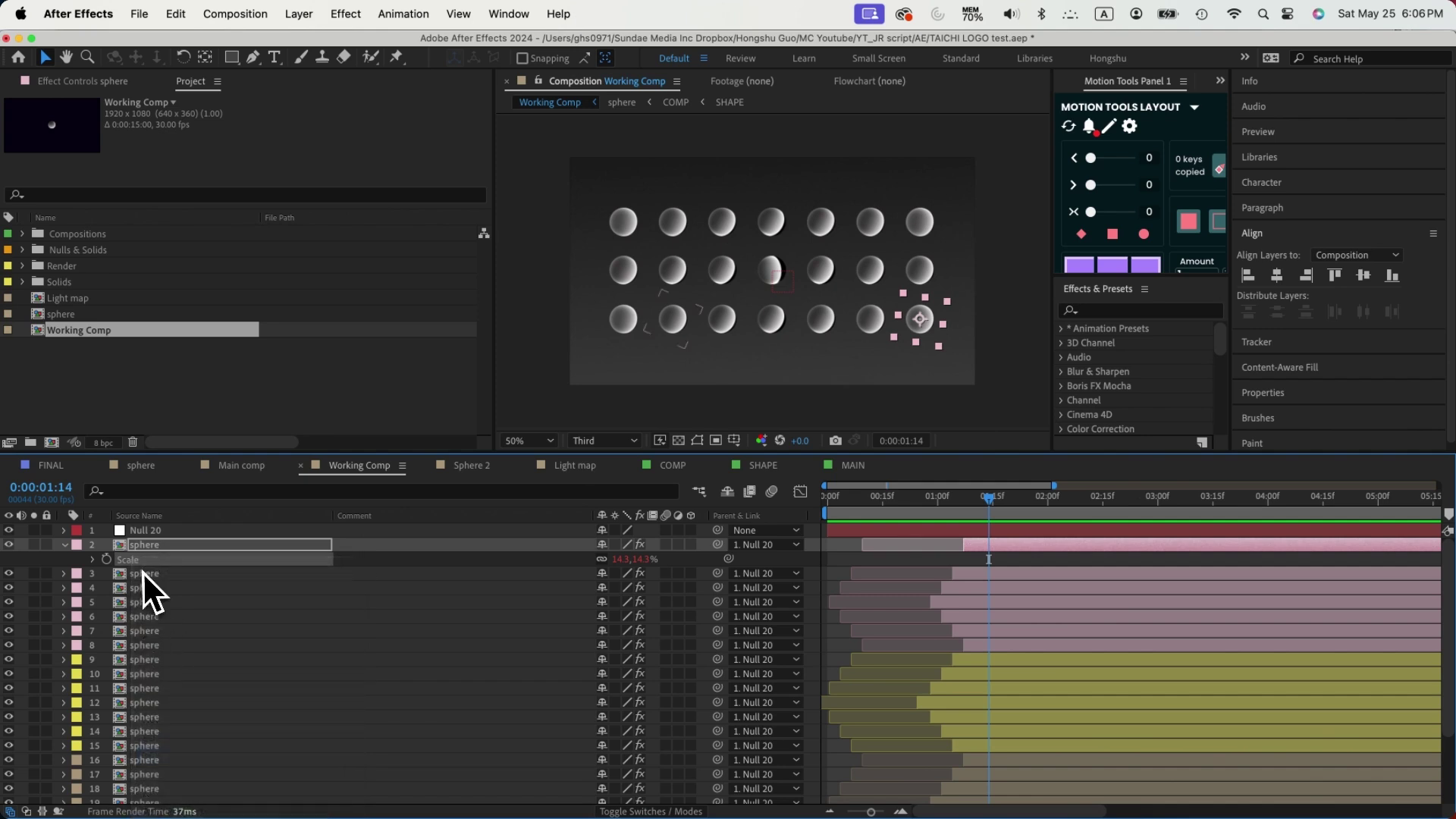
{"action": "left_click", "coordinate": [142, 571]}
{"action": "scroll", "coordinate": [194, 637], "scroll_direction": "down", "scroll_amount": 3}
- Paste the copied Scale expression onto sphere layers 3–22 with Edit > Paste
{"action": "left_click", "coordinate": [161, 753], "text": "shift"}
{"action": "key", "text": "s"}
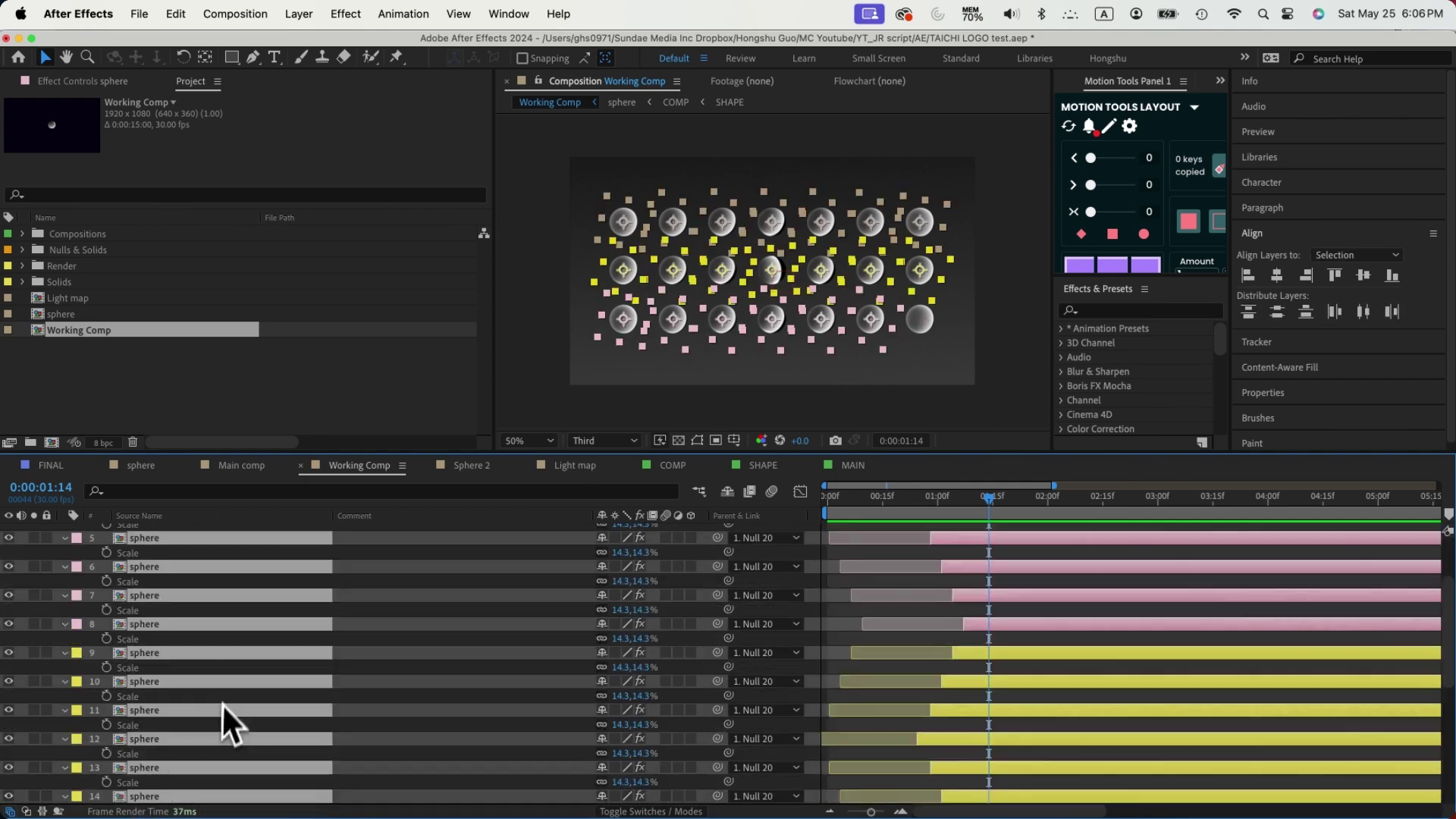
{"action": "scroll", "coordinate": [222, 703], "scroll_direction": "up", "scroll_amount": 5}
{"action": "left_click_drag", "start_coordinate": [131, 594], "coordinate": [135, 733]}
{"action": "left_click", "coordinate": [176, 13]}
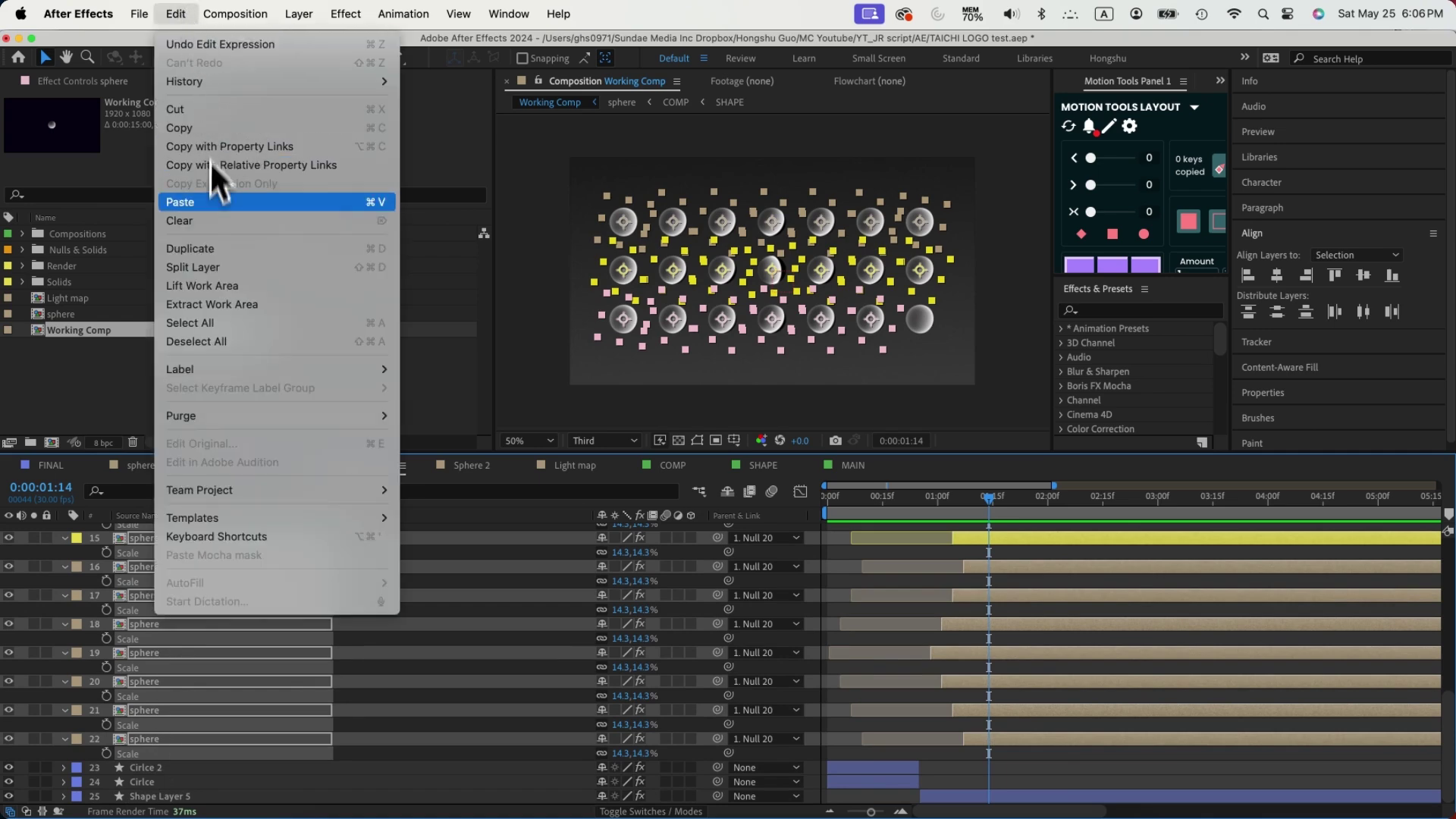
{"action": "left_click", "coordinate": [186, 199]}
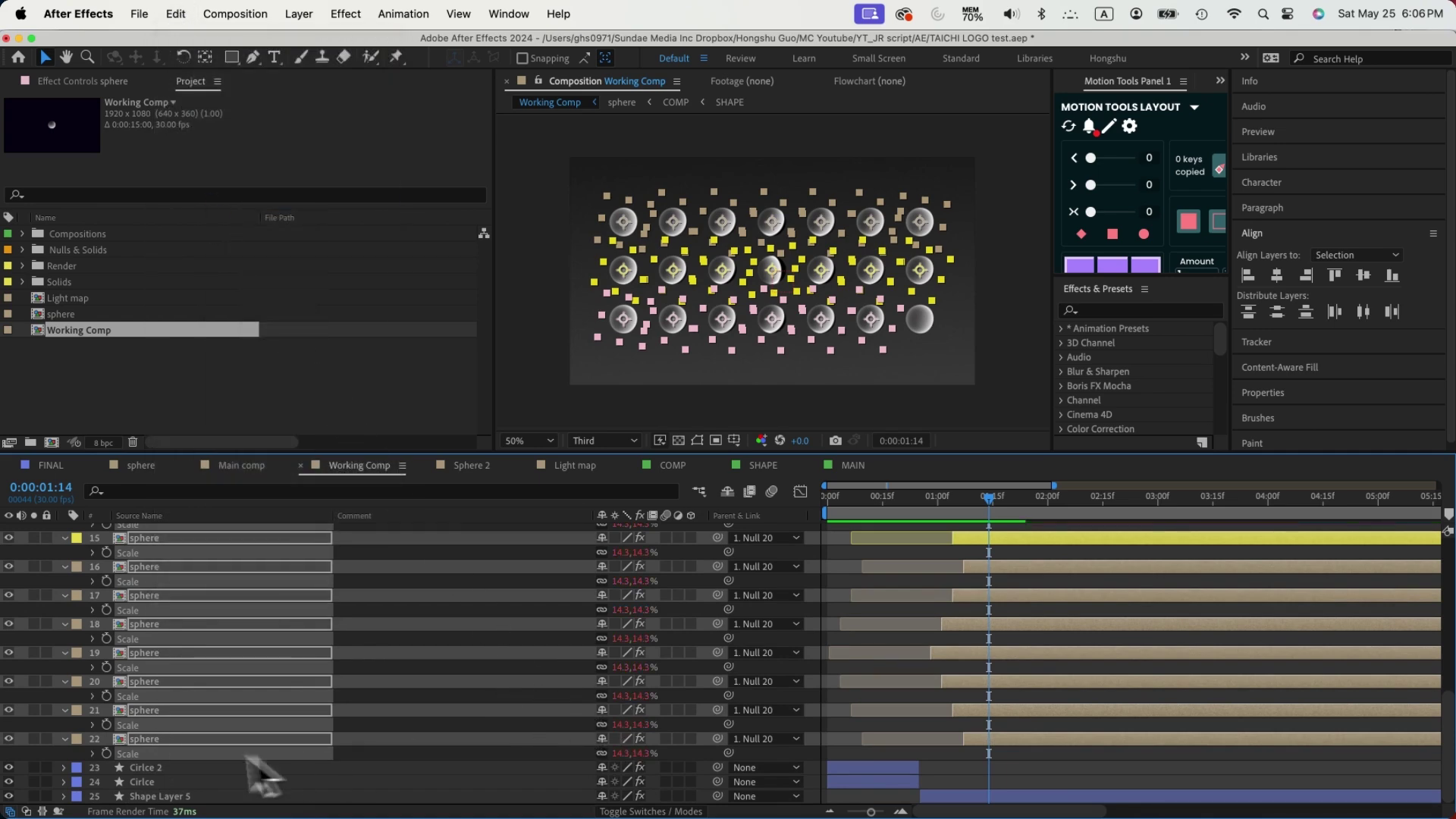
{"action": "scroll", "coordinate": [631, 677], "scroll_direction": "up", "scroll_amount": 6}
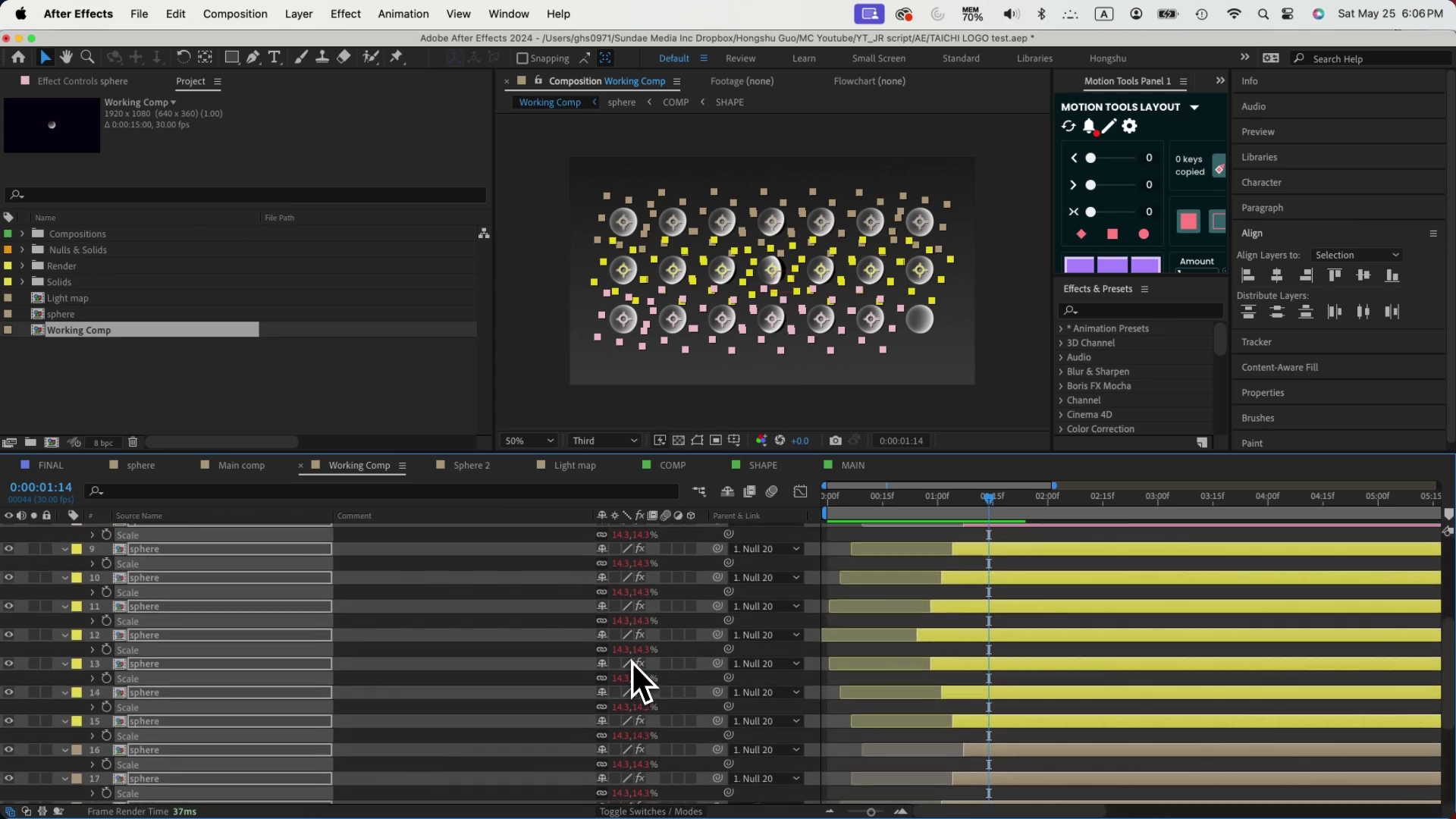
{"action": "scroll", "coordinate": [626, 648], "scroll_direction": "up", "scroll_amount": 8}
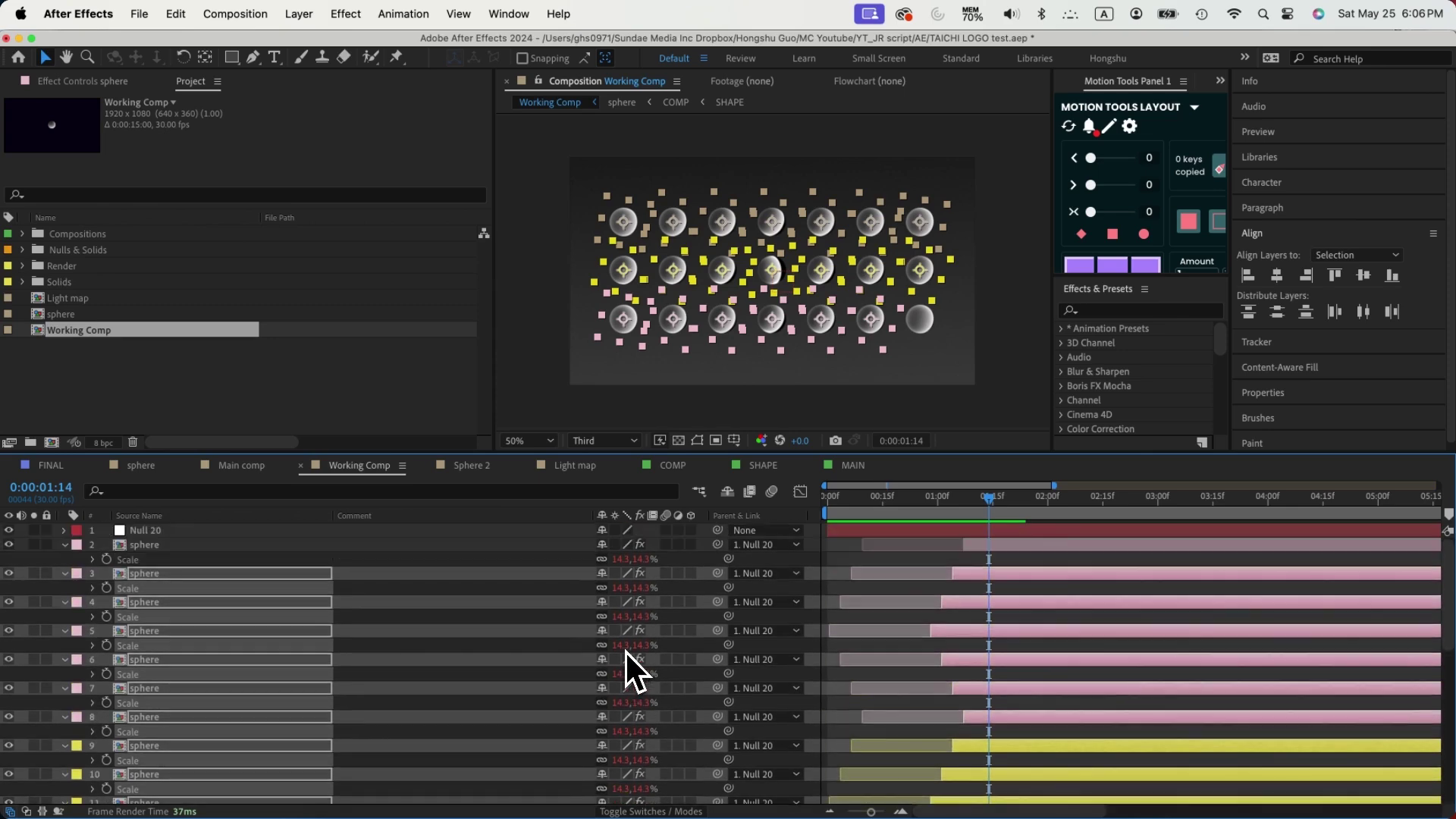
{"action": "left_click", "coordinate": [953, 541]}
- Scrub and play Working Comp between 0:00:00:26 and 0:00:01:28, then expand the Render folder
{"action": "left_click", "coordinate": [952, 505]}
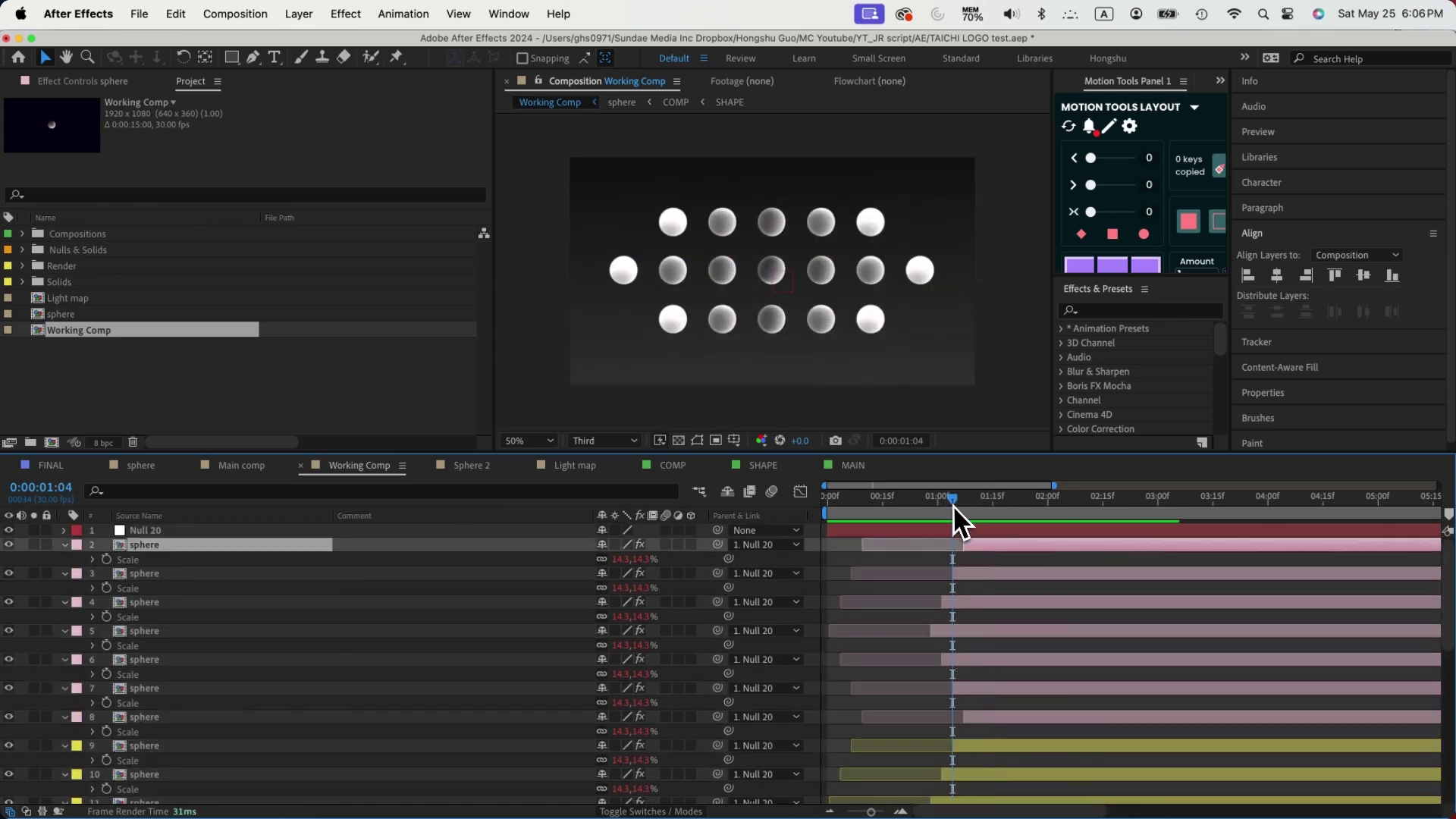
{"action": "left_click_drag", "start_coordinate": [957, 503], "coordinate": [830, 504]}
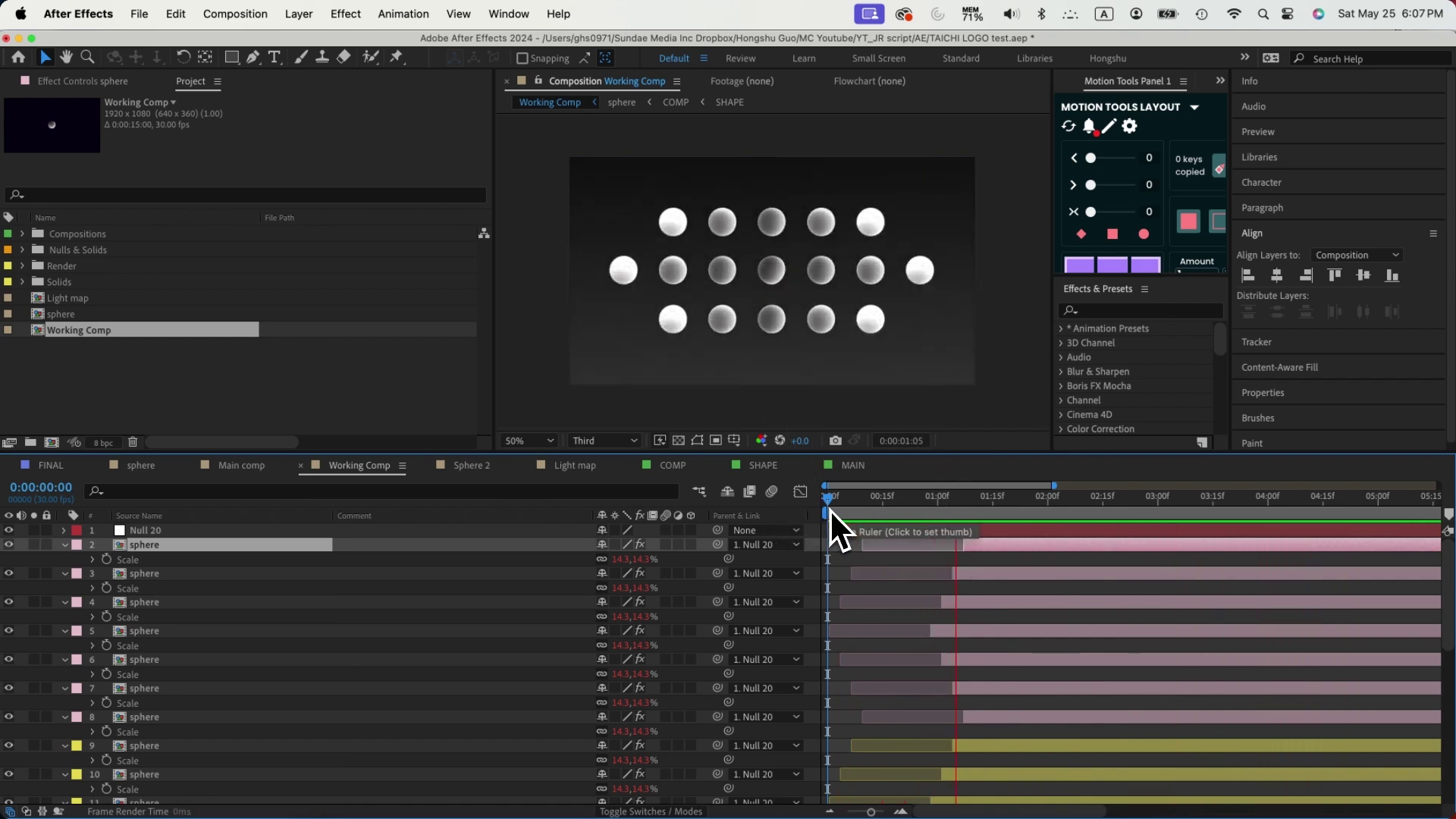
{"action": "key", "text": "space"}
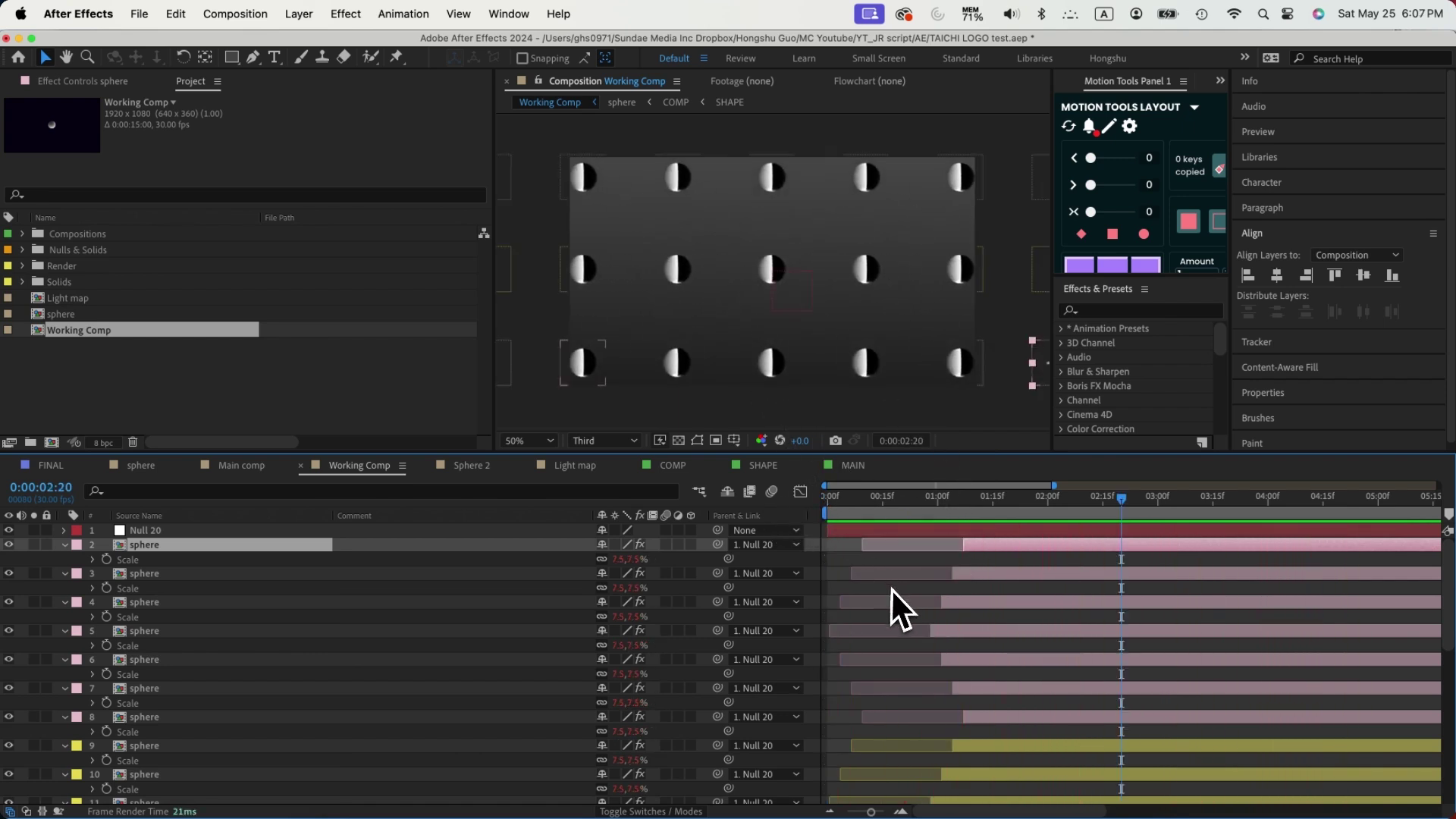
{"action": "left_click", "coordinate": [959, 502]}
{"action": "left_click_drag", "start_coordinate": [1002, 492], "coordinate": [1051, 498]}
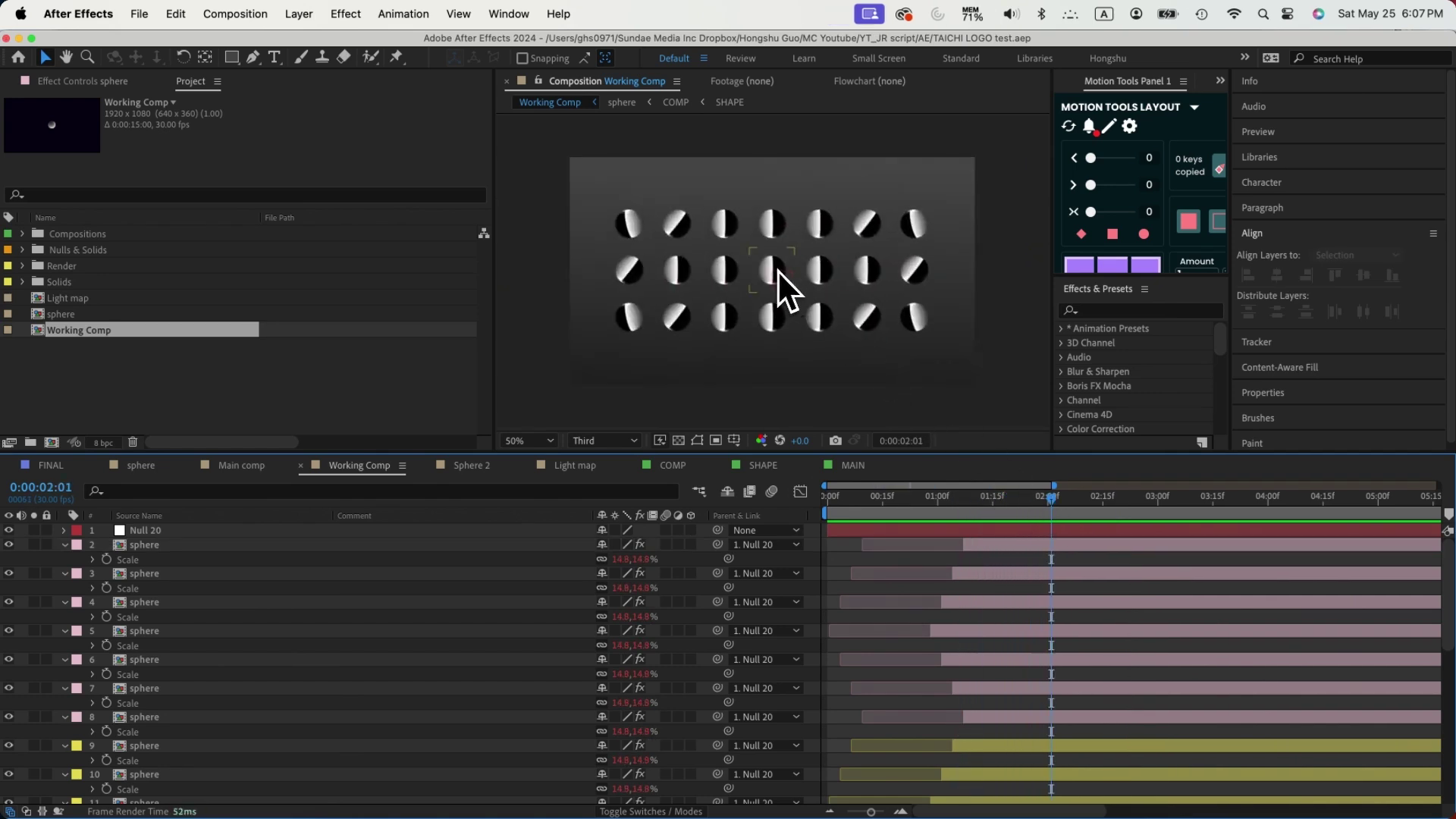
{"action": "left_click", "coordinate": [24, 267]}
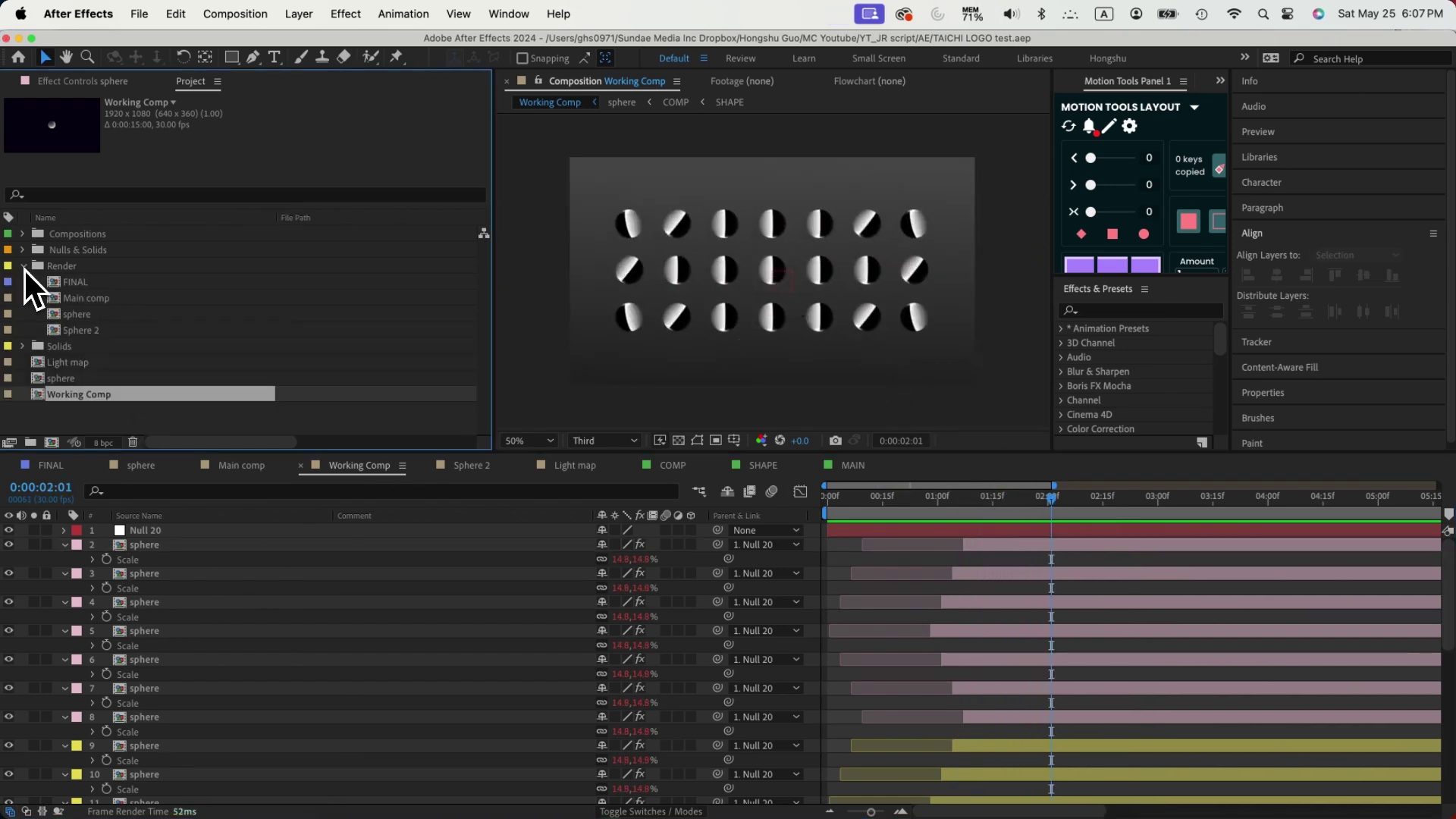
- Open the FINAL comp, peek into nested MAIN, and return to FINAL at 0:00:01:02
{"action": "double_click", "coordinate": [80, 288]}
{"action": "double_click", "coordinate": [699, 559]}
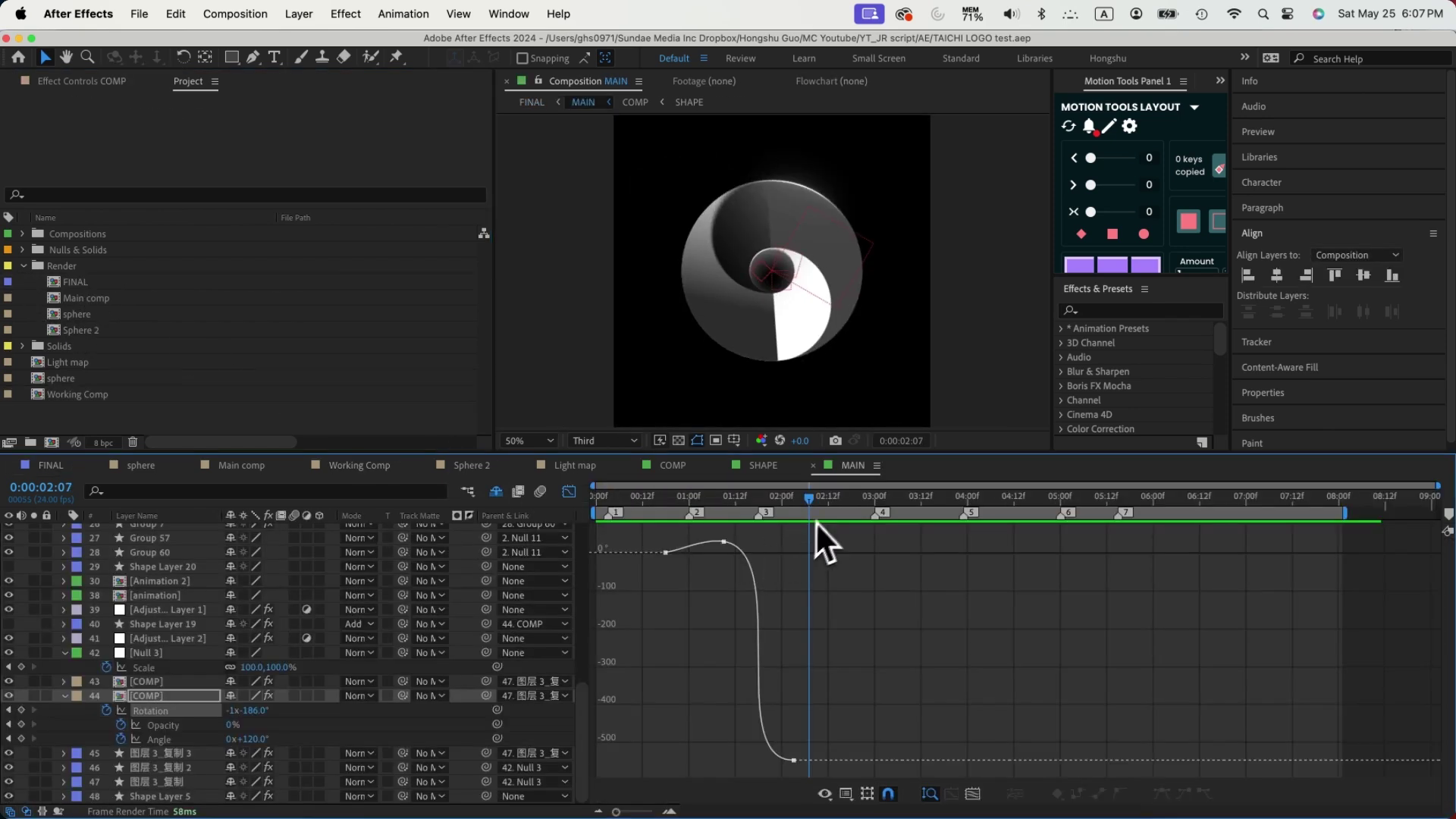
{"action": "key", "text": "Tab"}
{"action": "left_click", "coordinate": [409, 507]}
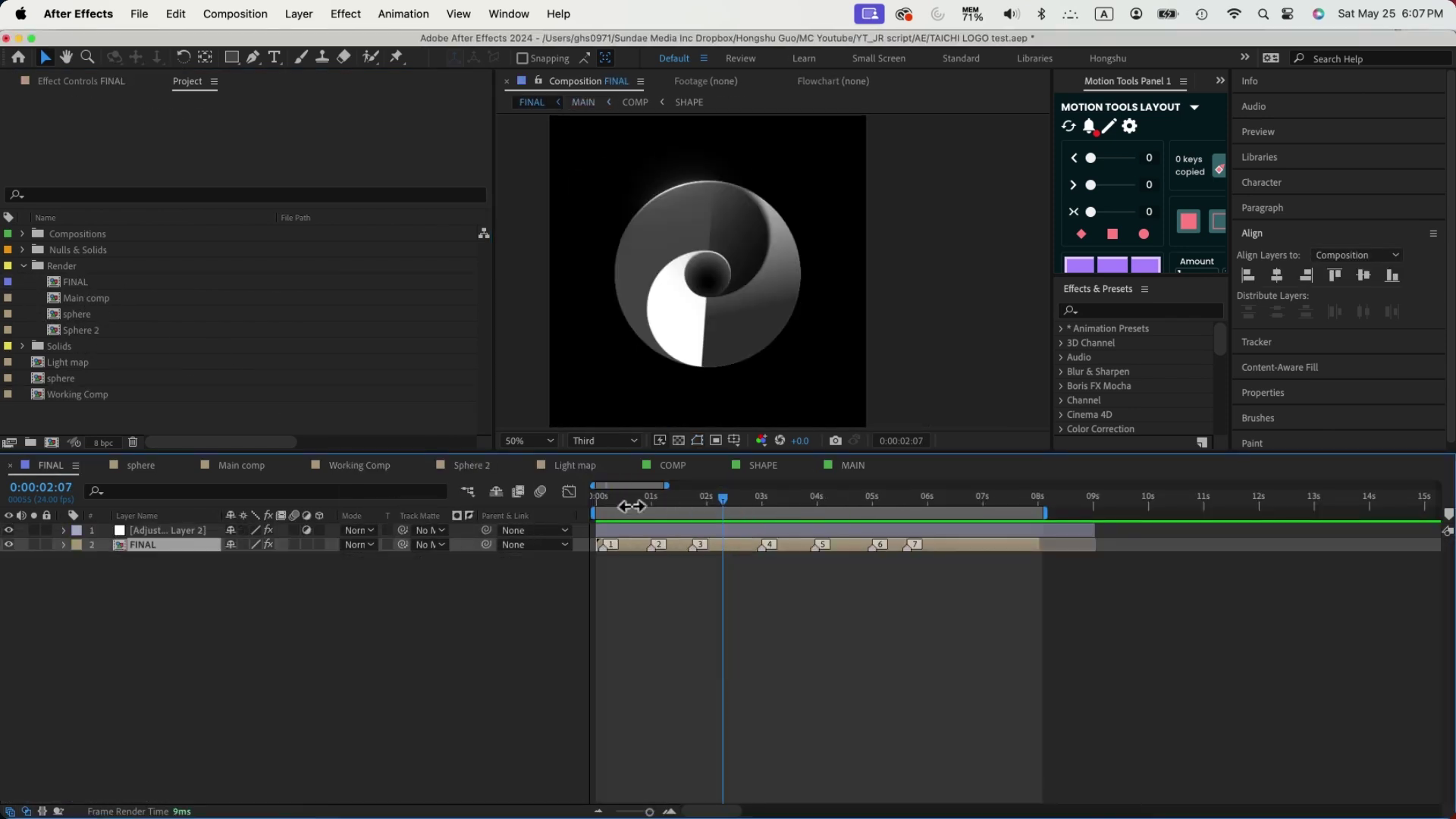
{"action": "left_click_drag", "start_coordinate": [651, 499], "coordinate": [710, 499]}
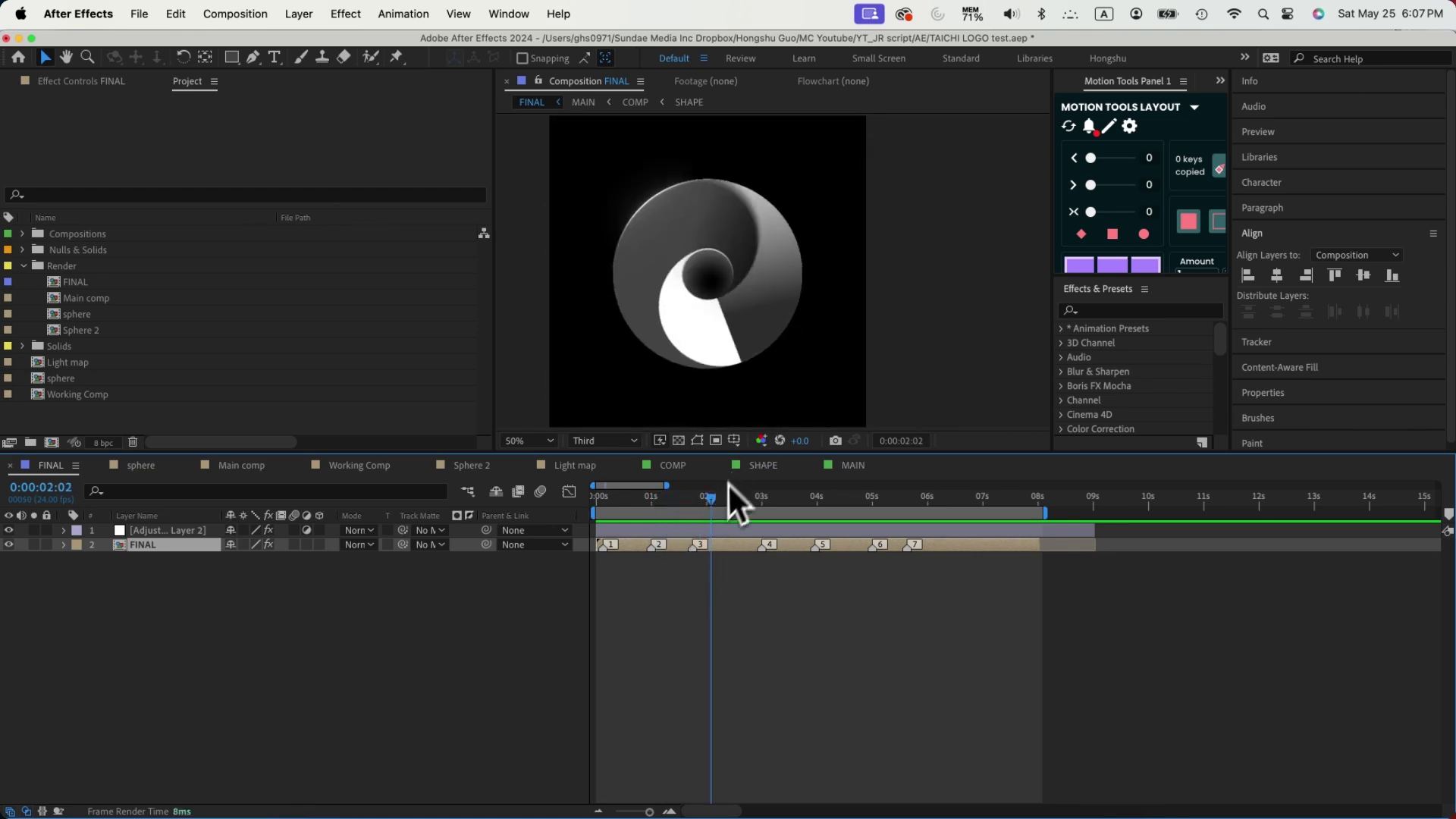
- Reopen the nested MAIN comp and inspect its layers around 0:00:02:00
{"action": "double_click", "coordinate": [725, 544]}
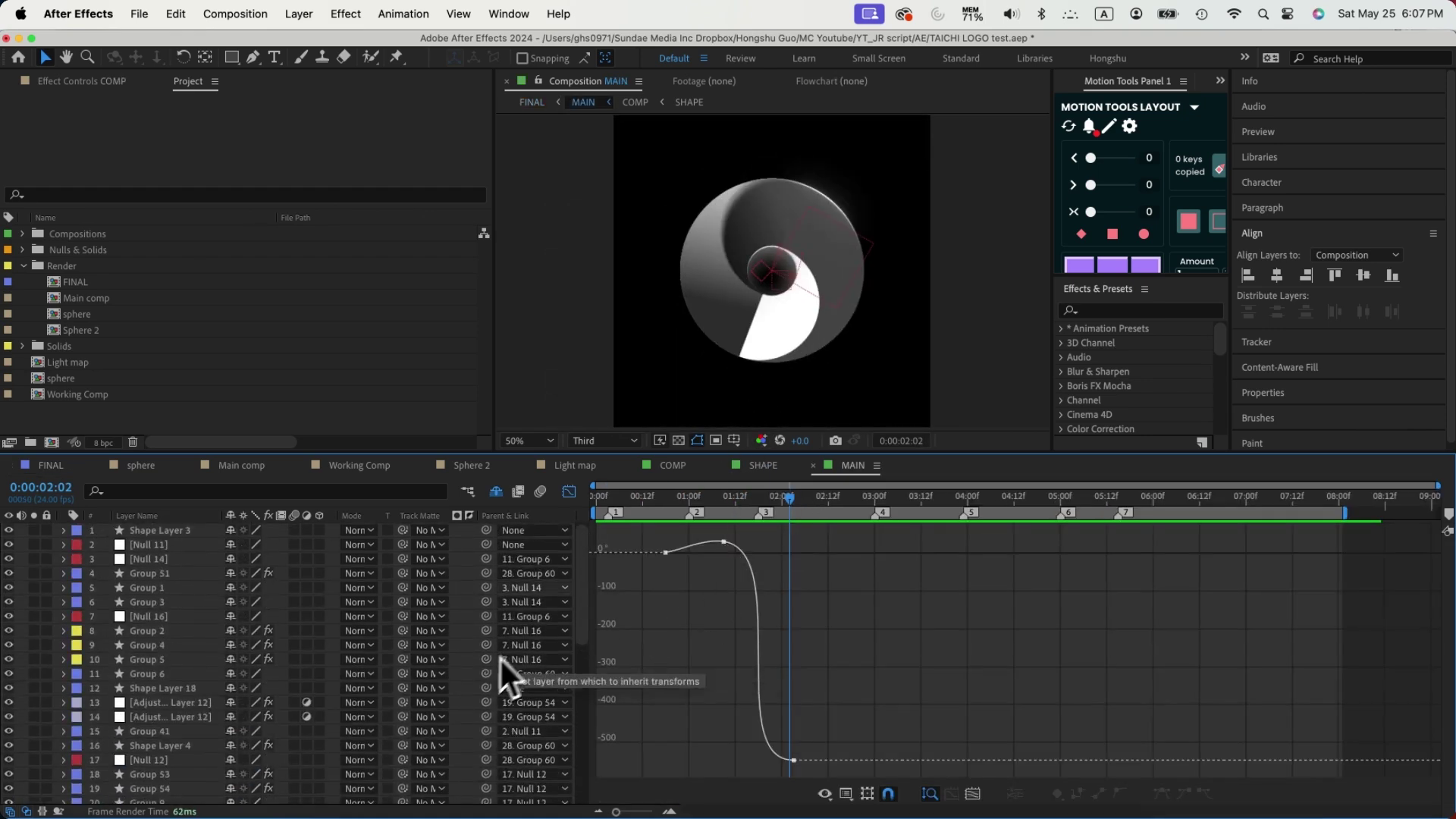
{"action": "left_click", "coordinate": [568, 491]}
{"action": "scroll", "coordinate": [731, 637], "scroll_direction": "down", "scroll_amount": 5}
{"action": "left_click", "coordinate": [771, 514]}
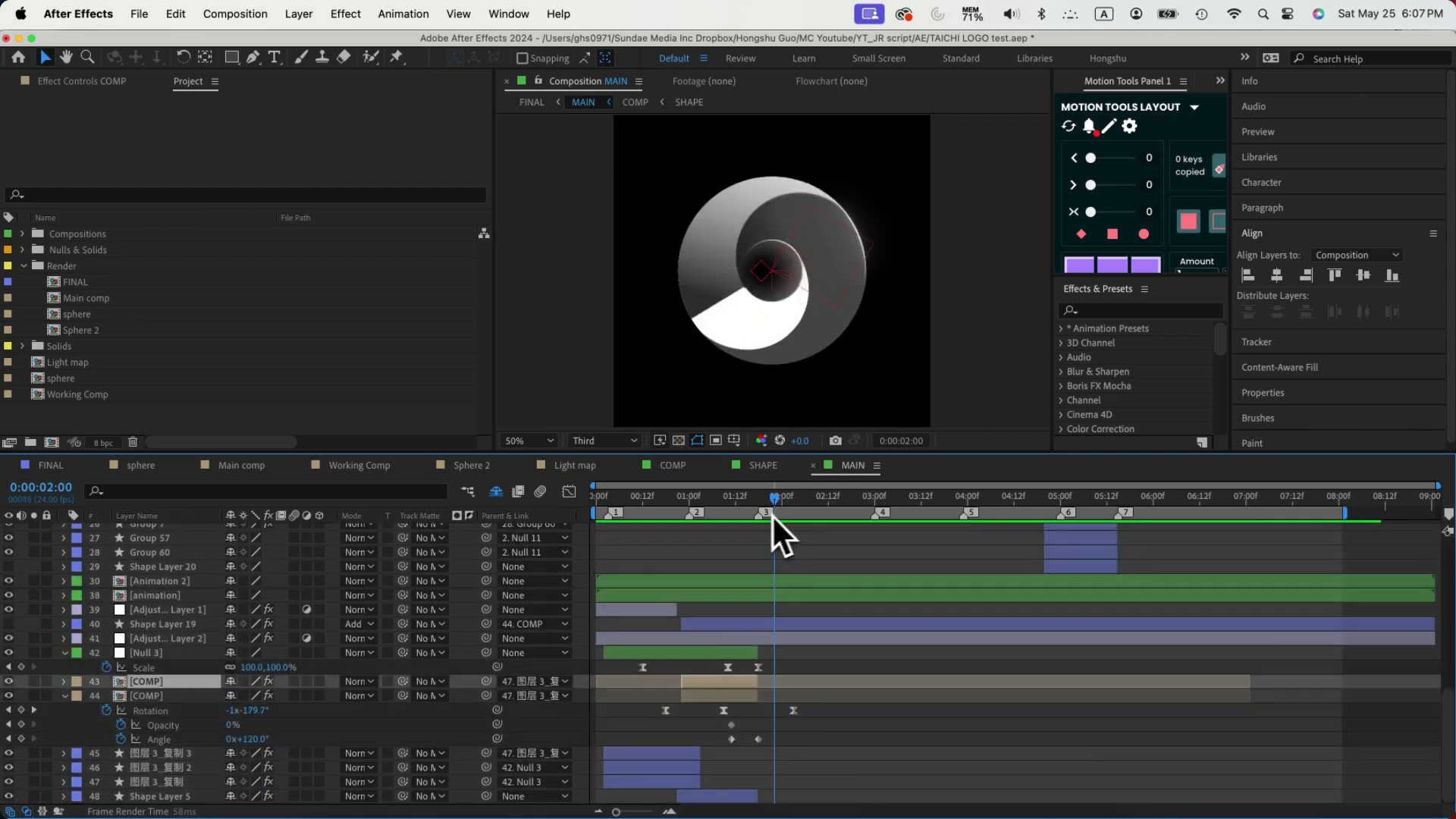
{"action": "left_click_drag", "start_coordinate": [772, 514], "coordinate": [829, 516]}
{"action": "scroll", "coordinate": [817, 580], "scroll_direction": "up", "scroll_amount": 4}
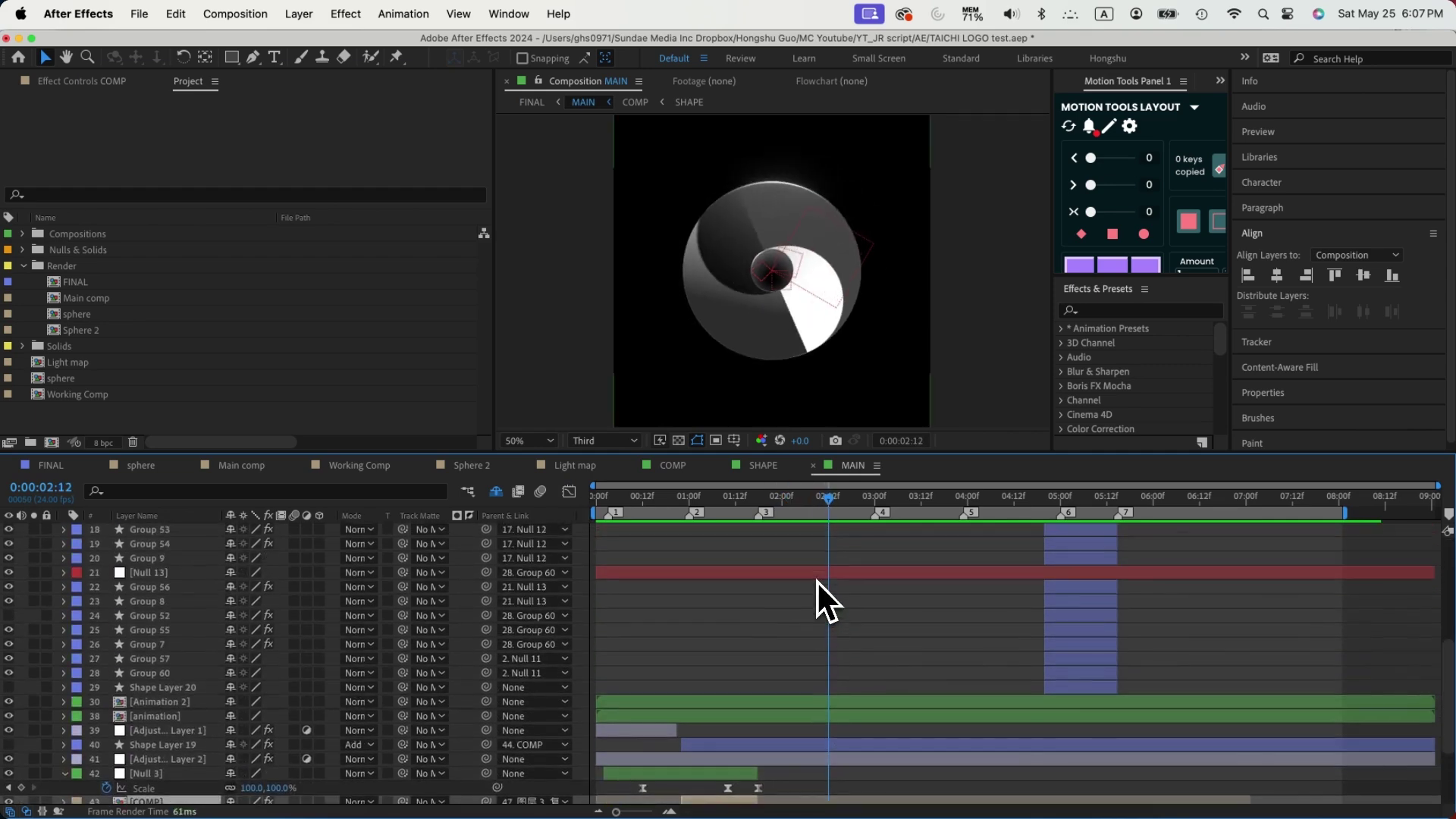
{"action": "scroll", "coordinate": [817, 580], "scroll_direction": "up", "scroll_amount": 8}
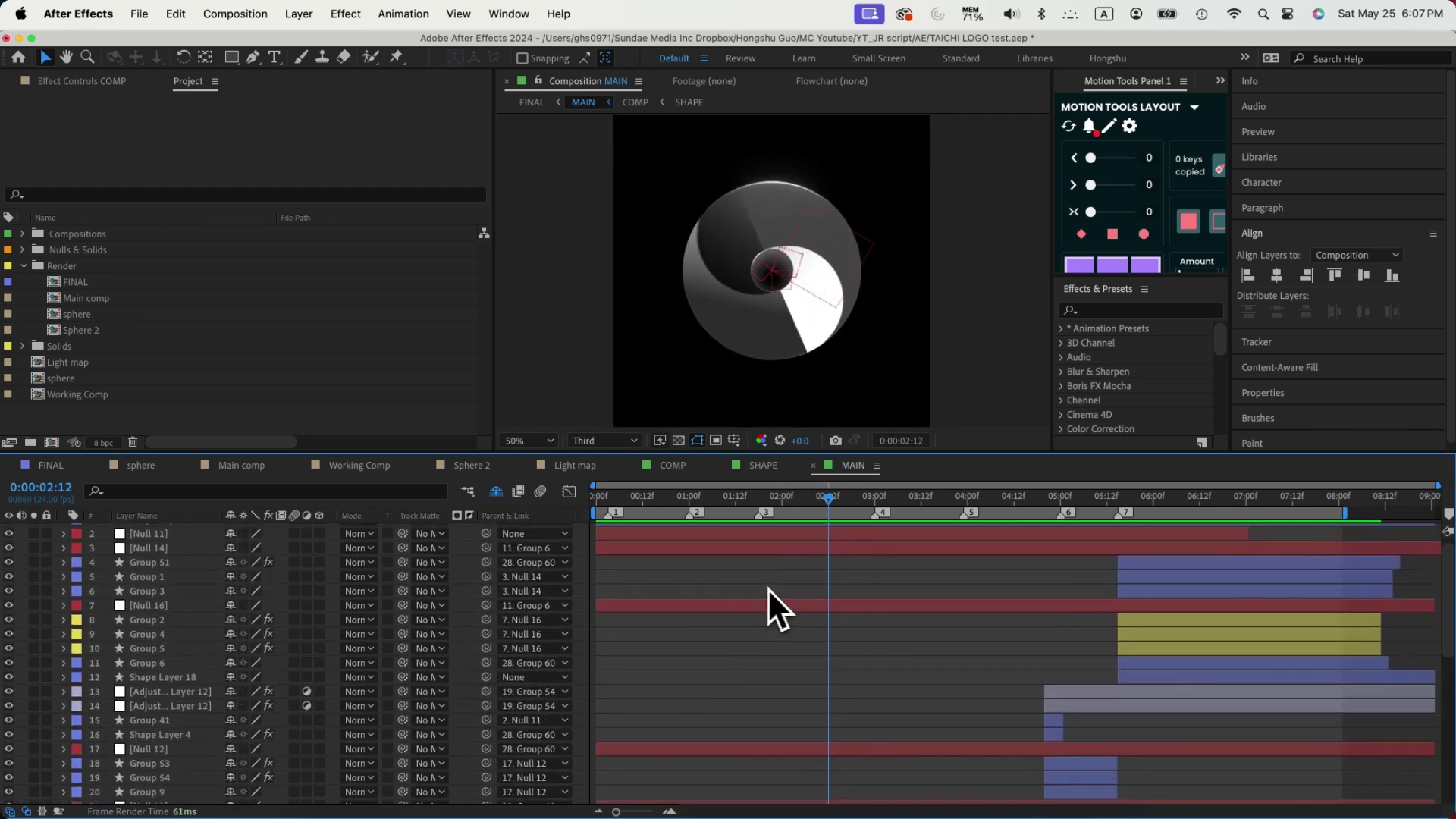
{"action": "scroll", "coordinate": [767, 588], "scroll_direction": "down", "scroll_amount": 10}
- Inspect the Group 57 and Group 60 layers, then copy the FINAL layer in FINAL
{"action": "left_click", "coordinate": [149, 600]}
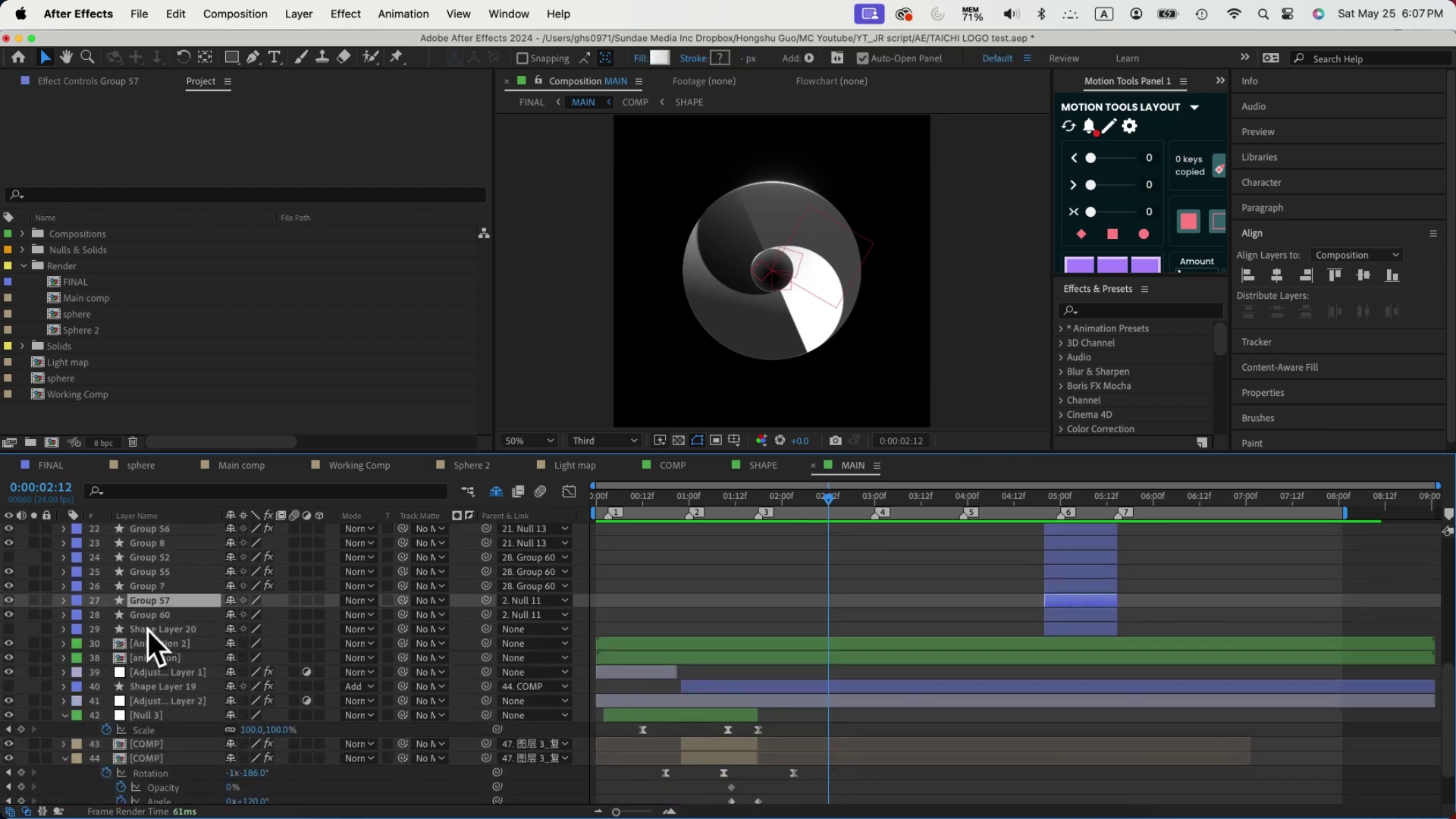
{"action": "key", "text": "super+Down"}
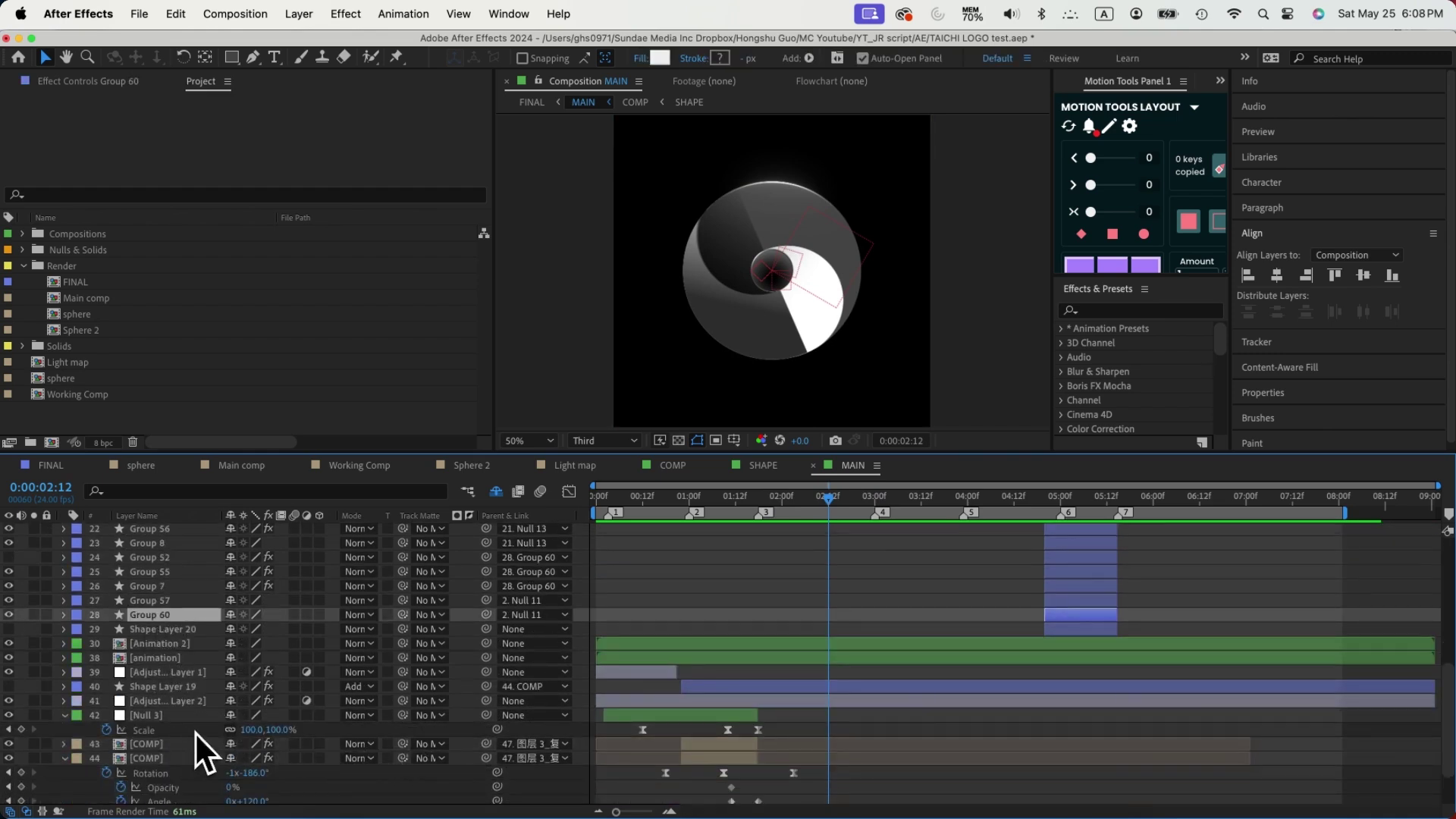
{"action": "scroll", "coordinate": [866, 657], "scroll_direction": "up", "scroll_amount": 6}
{"action": "scroll", "coordinate": [866, 656], "scroll_direction": "up", "scroll_amount": 4}
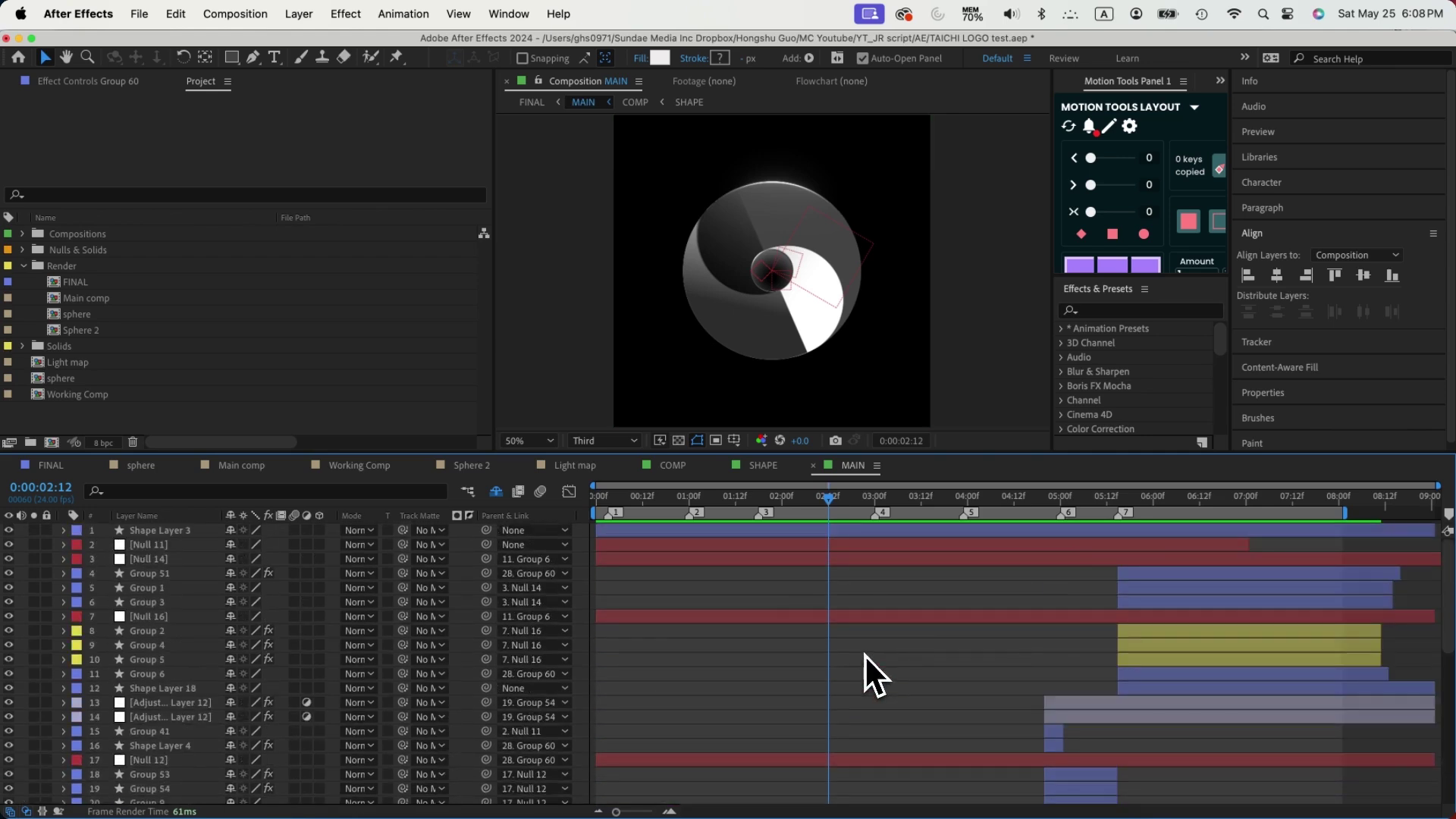
{"action": "left_click", "coordinate": [467, 491]}
{"action": "left_click", "coordinate": [382, 502]}
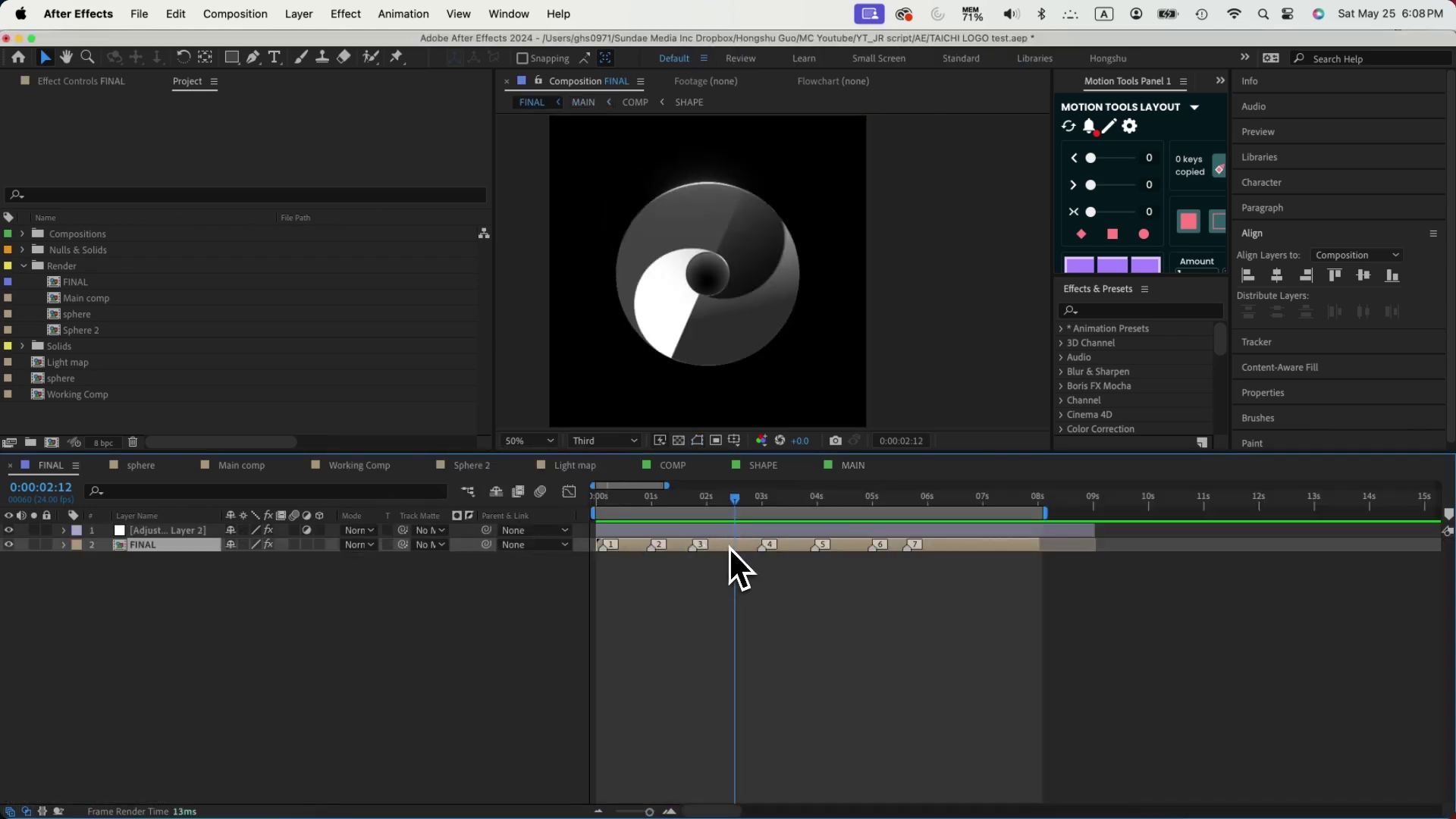
{"action": "key", "text": "super+c"}
- Paste MAIN into the sphere precomp, align marker 3 to the current time and trim its start
{"action": "double_click", "coordinate": [67, 378]}
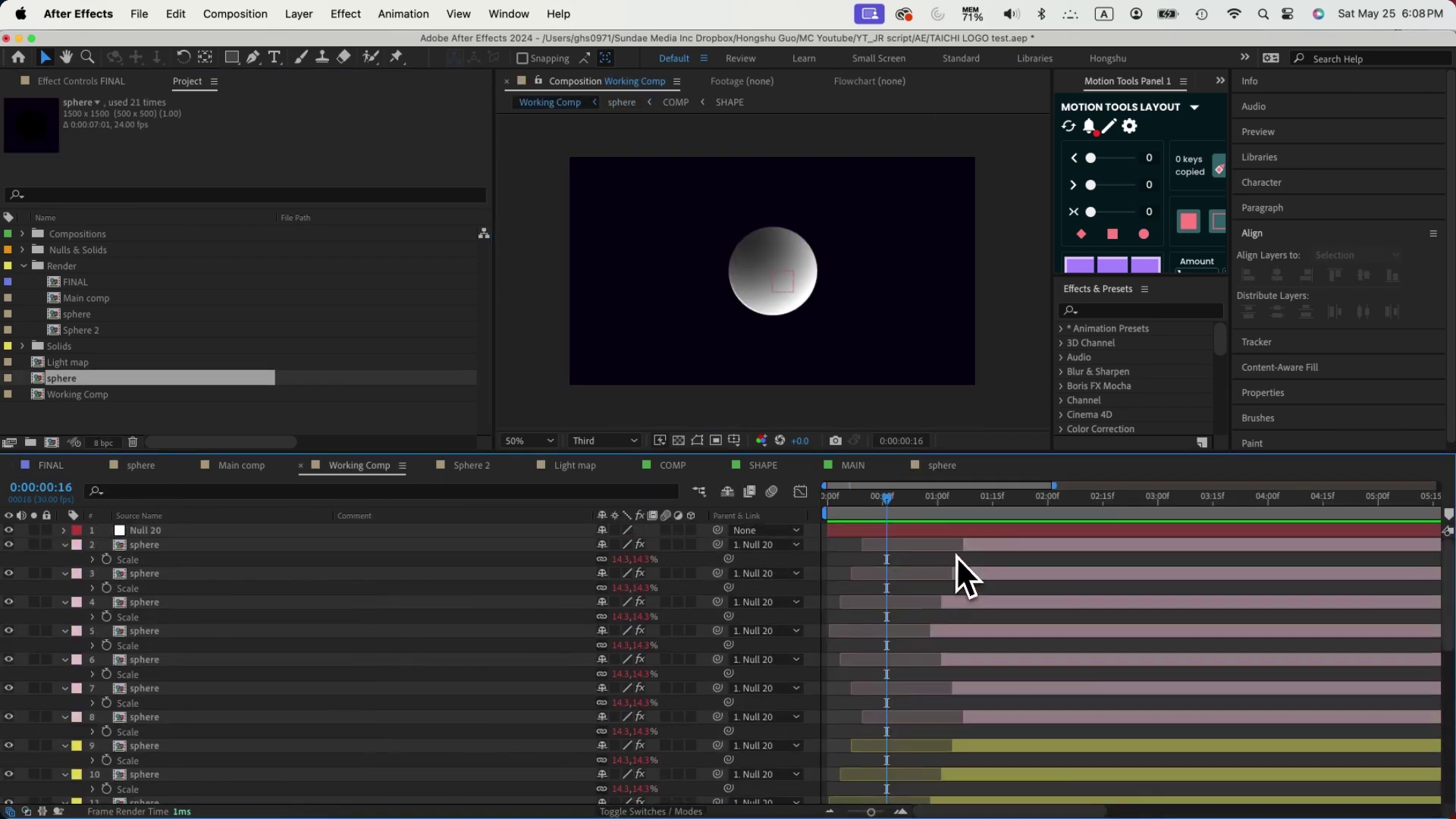
{"action": "left_click_drag", "start_coordinate": [931, 507], "coordinate": [1060, 506]}
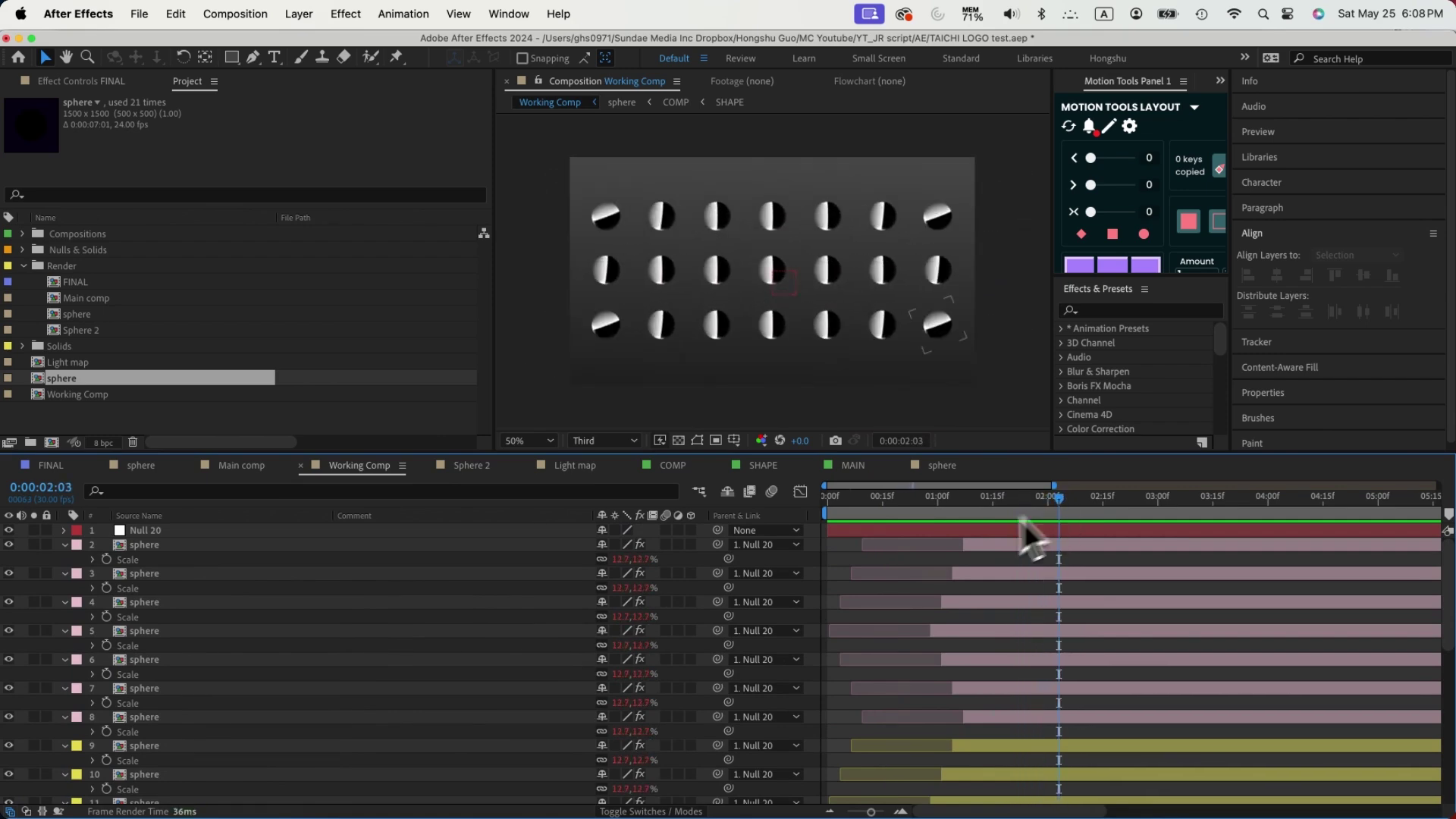
{"action": "double_click", "coordinate": [1017, 540]}
{"action": "key", "text": "super+v"}
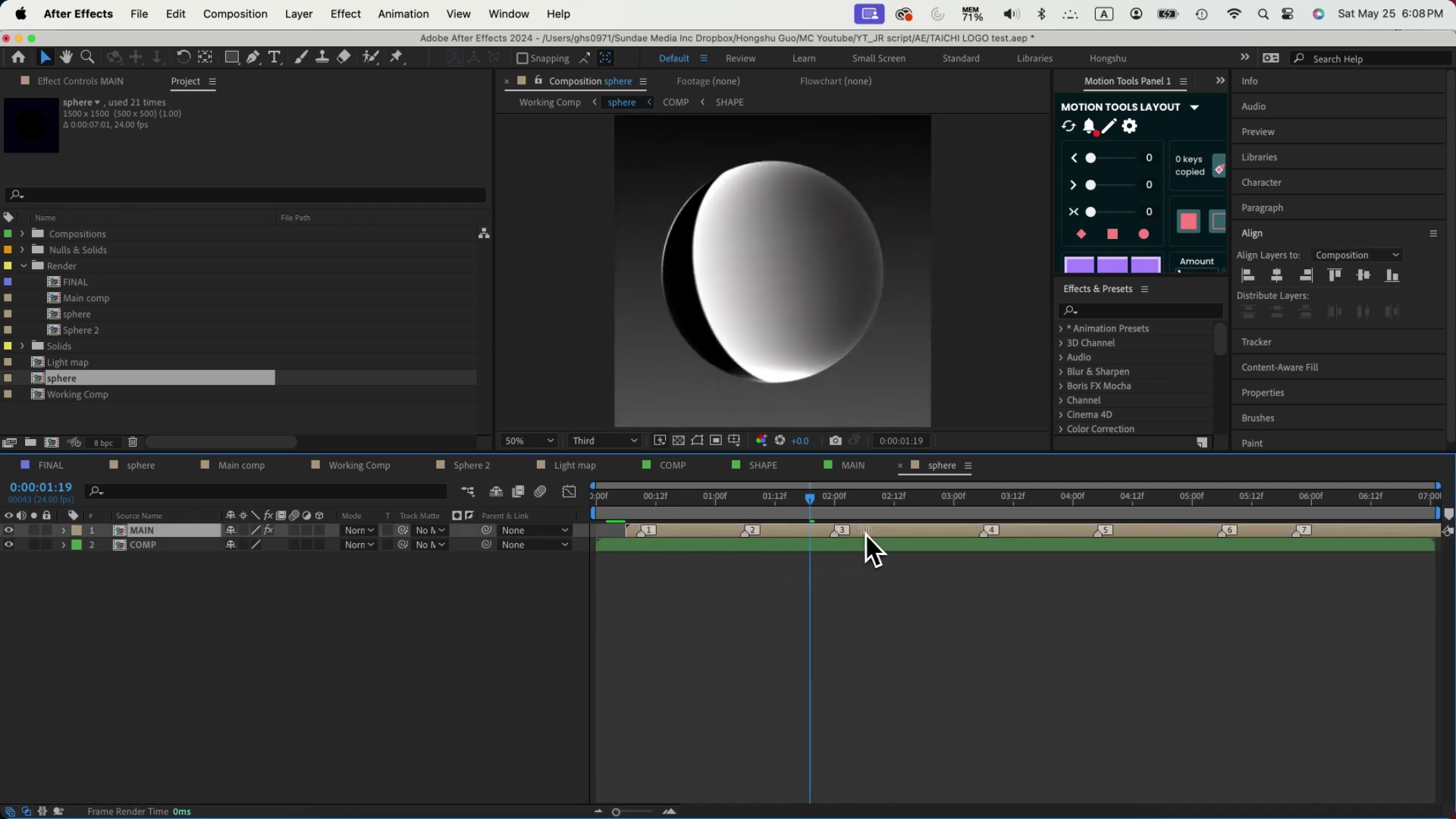
{"action": "mouse_move", "coordinate": [863, 534]}
{"action": "left_mouse_down"}
{"action": "mouse_move", "coordinate": [836, 534]}
{"action": "mouse_move", "coordinate": [793, 499]}
{"action": "mouse_move", "coordinate": [824, 499]}
{"action": "left_mouse_up"}
{"action": "key", "text": "alt+bracketleft"}
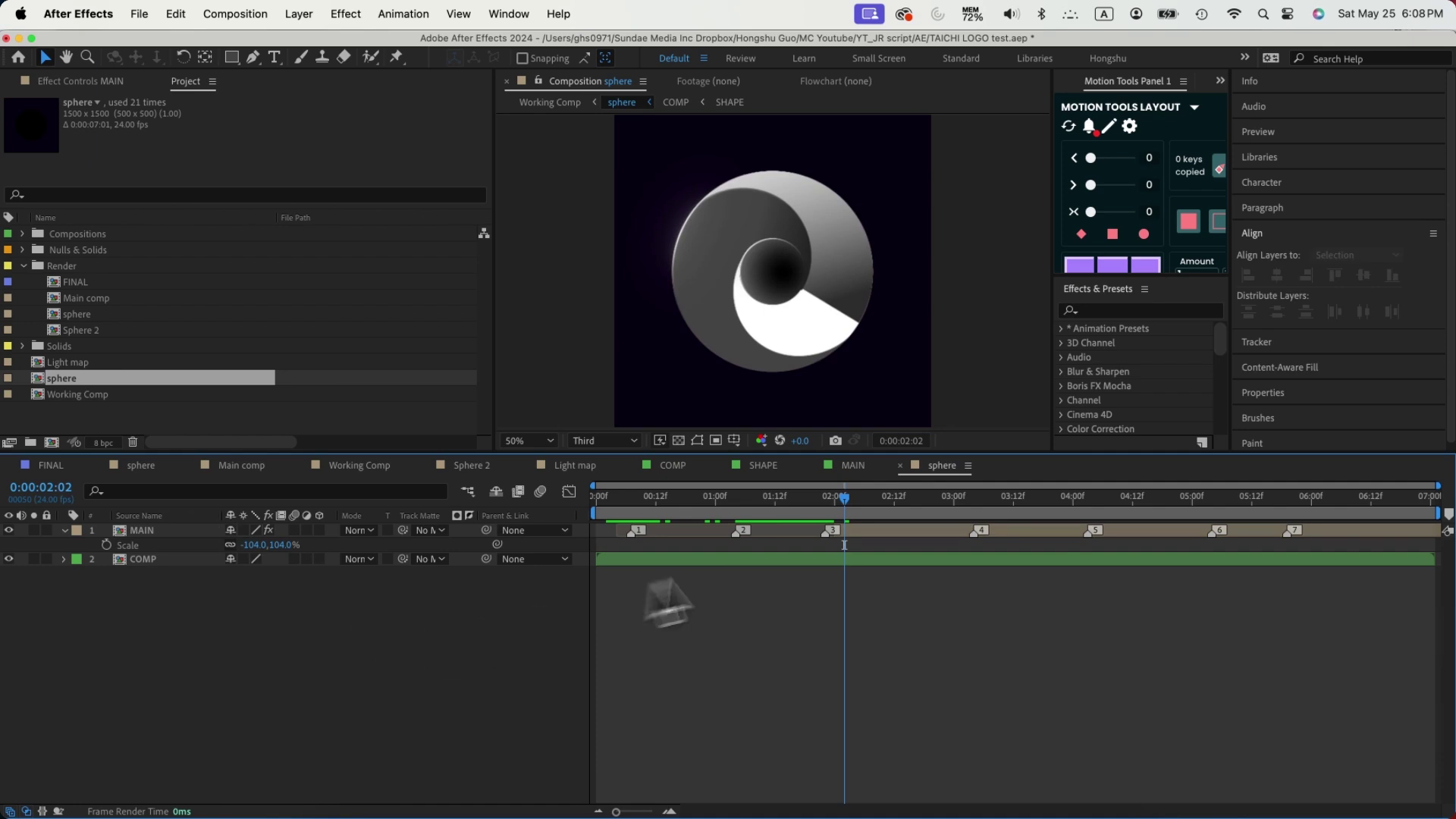
- Back in Working Comp, review the yin-yang sphere grid animation from 0:00:00:26
{"action": "left_click", "coordinate": [468, 492]}
{"action": "left_click", "coordinate": [393, 498]}
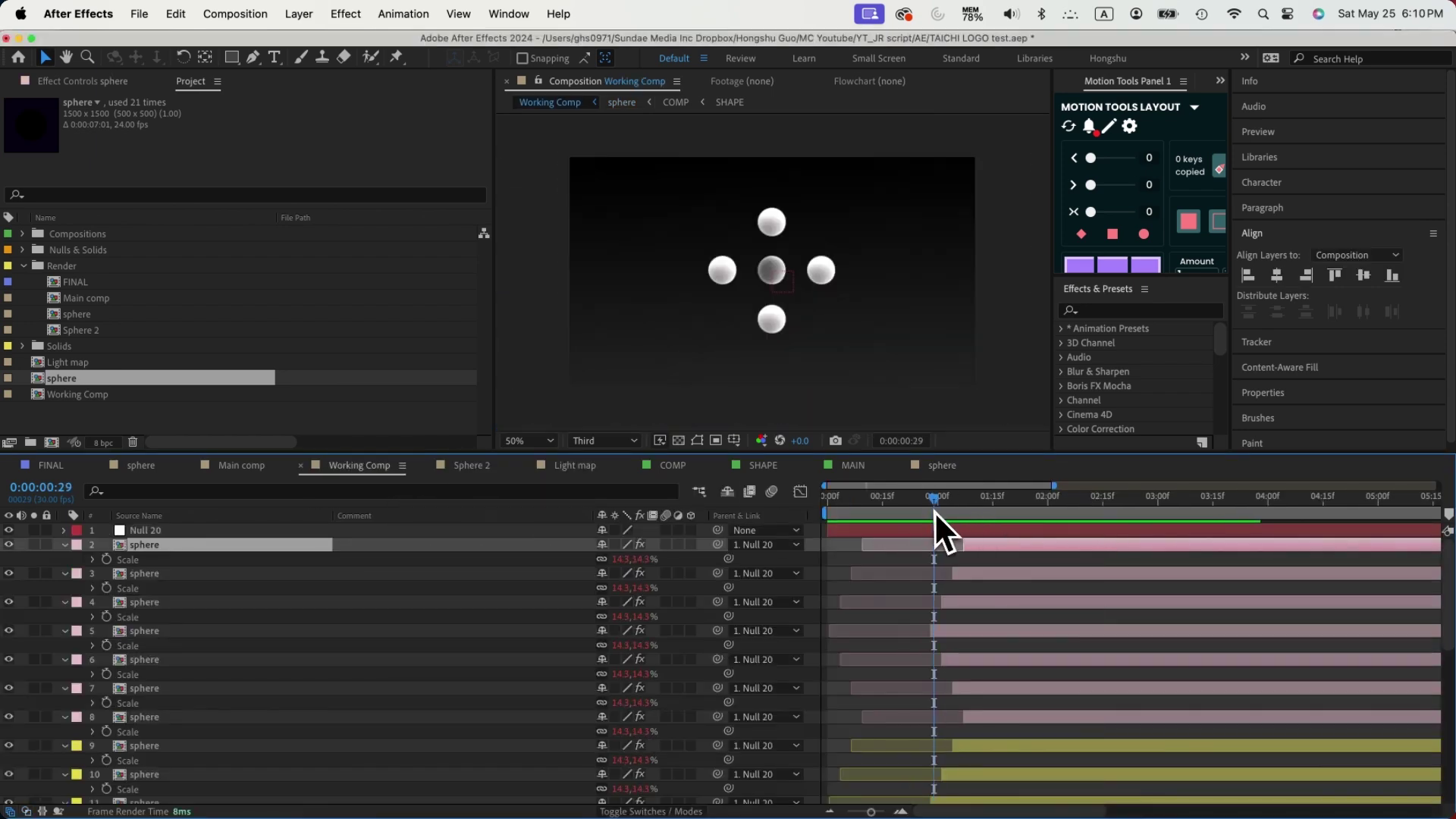
{"action": "left_click_drag", "start_coordinate": [934, 511], "coordinate": [923, 504]}
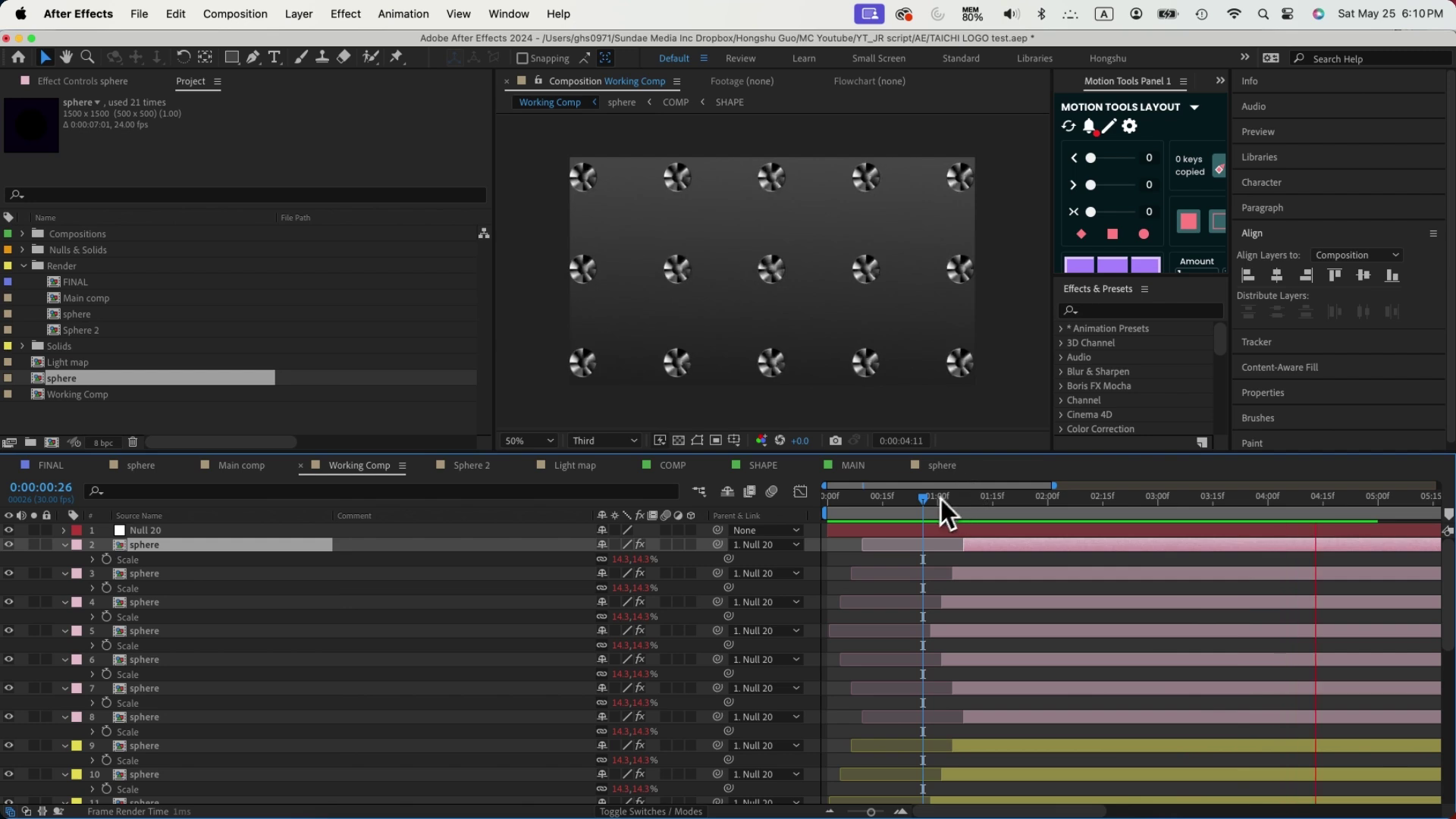
{"action": "left_click_drag", "start_coordinate": [941, 499], "coordinate": [1091, 507]}
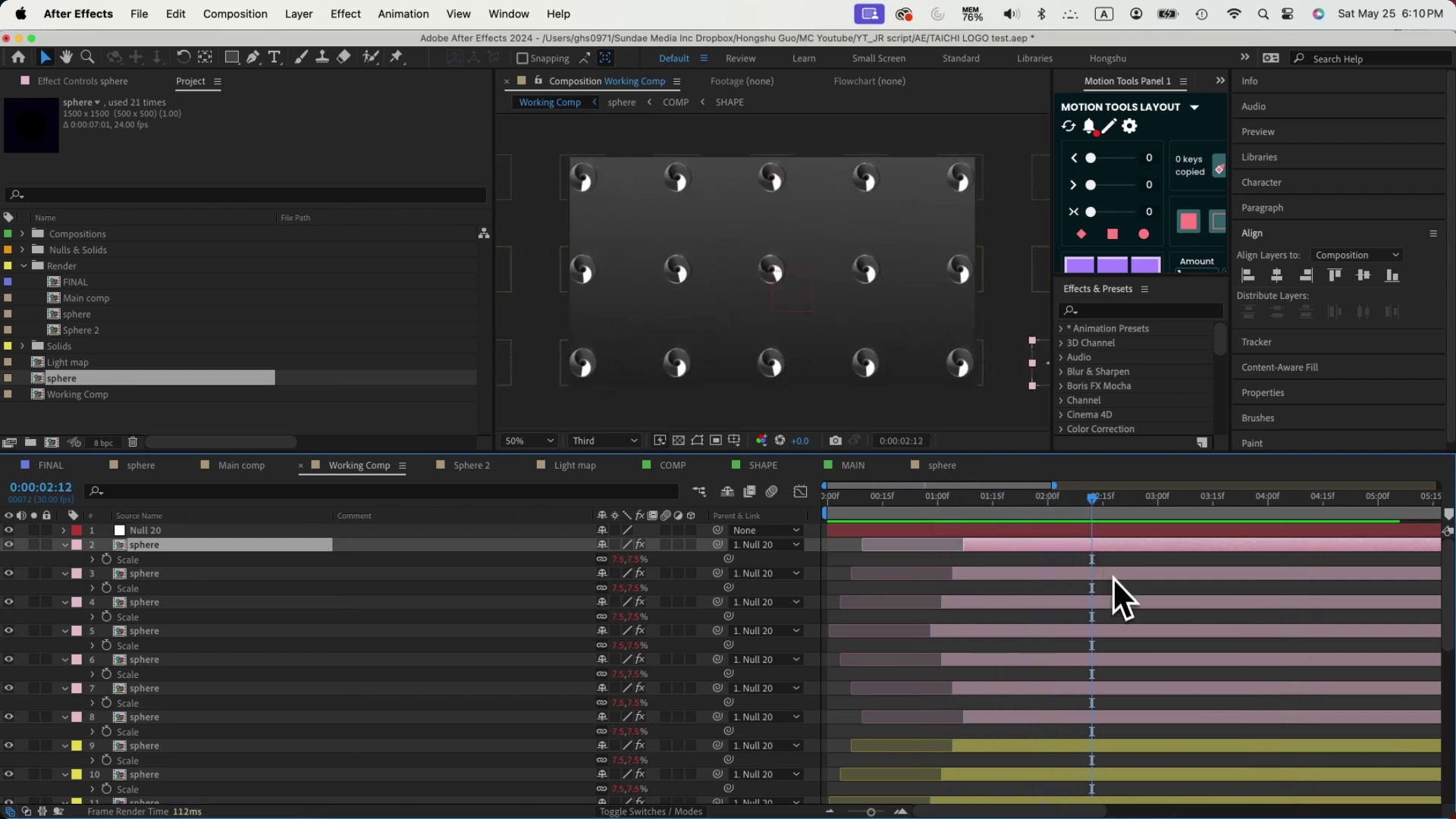
{"action": "left_click", "coordinate": [1091, 533]}
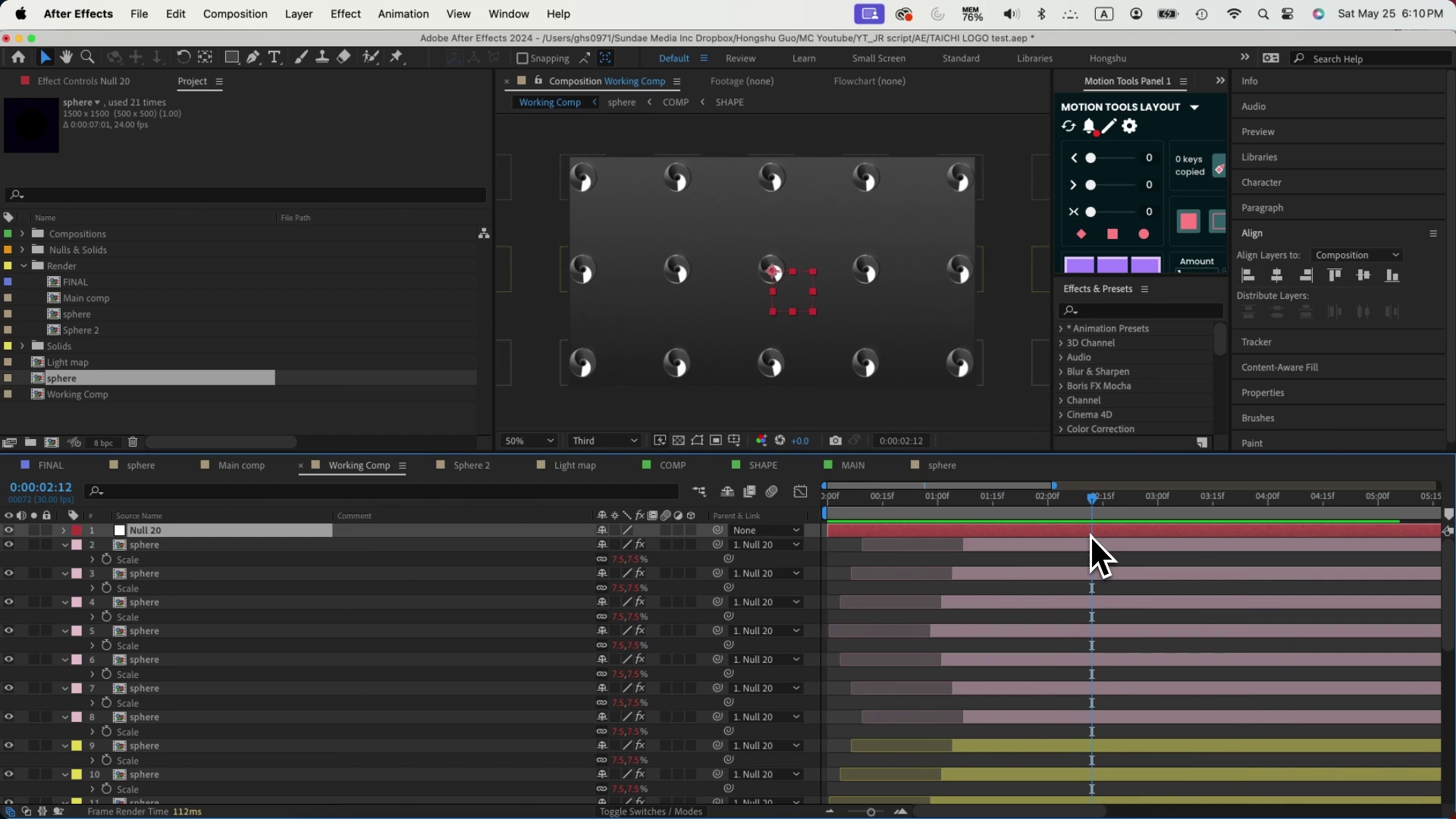
- Keyframe Null 20's Rotation from 0° up to 90° at 3:16
{"action": "key", "text": "r"}
{"action": "key", "text": "s"}
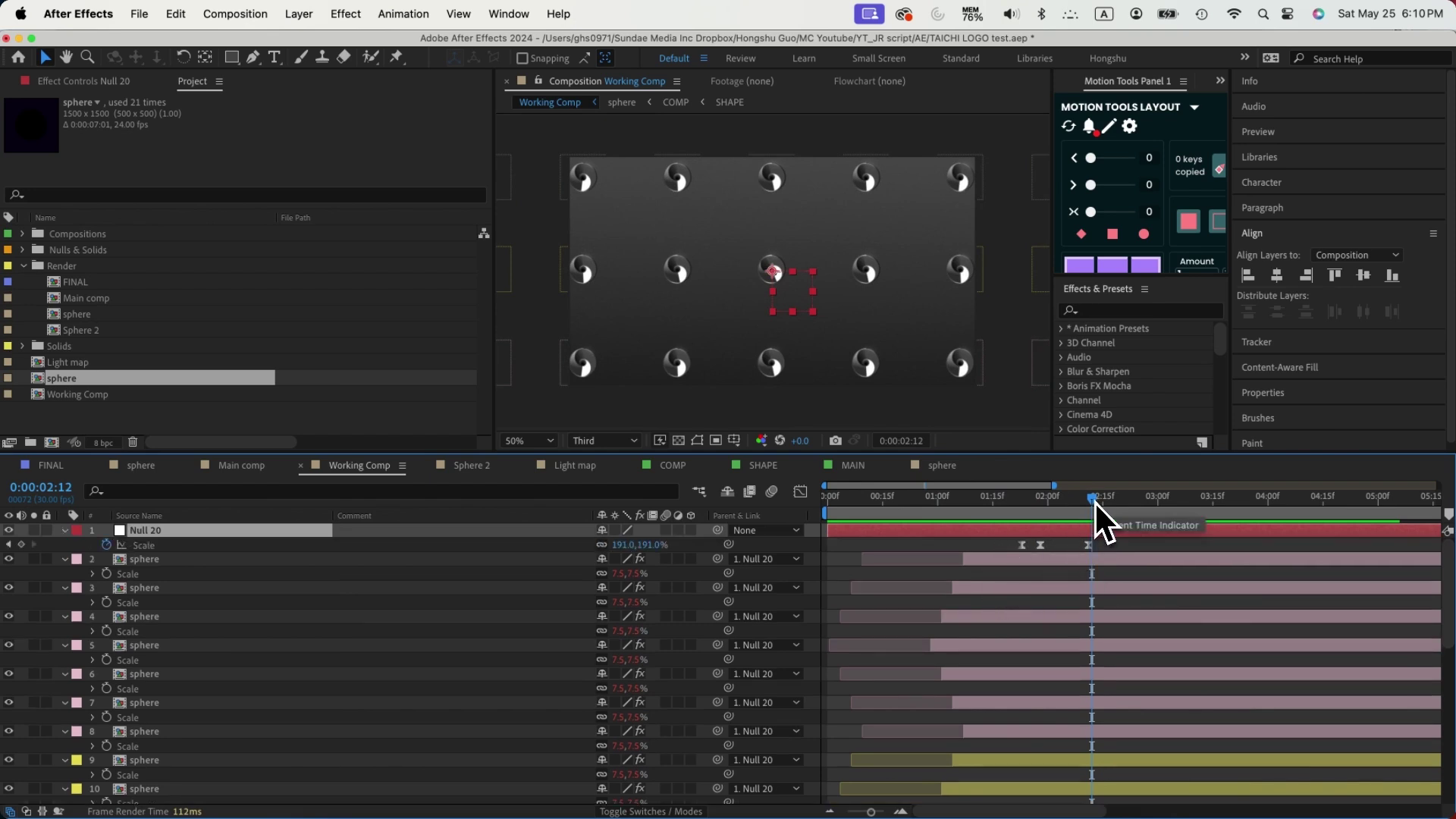
{"action": "key", "text": "shift+r"}
{"action": "left_click_drag", "start_coordinate": [1094, 502], "coordinate": [1143, 503]}
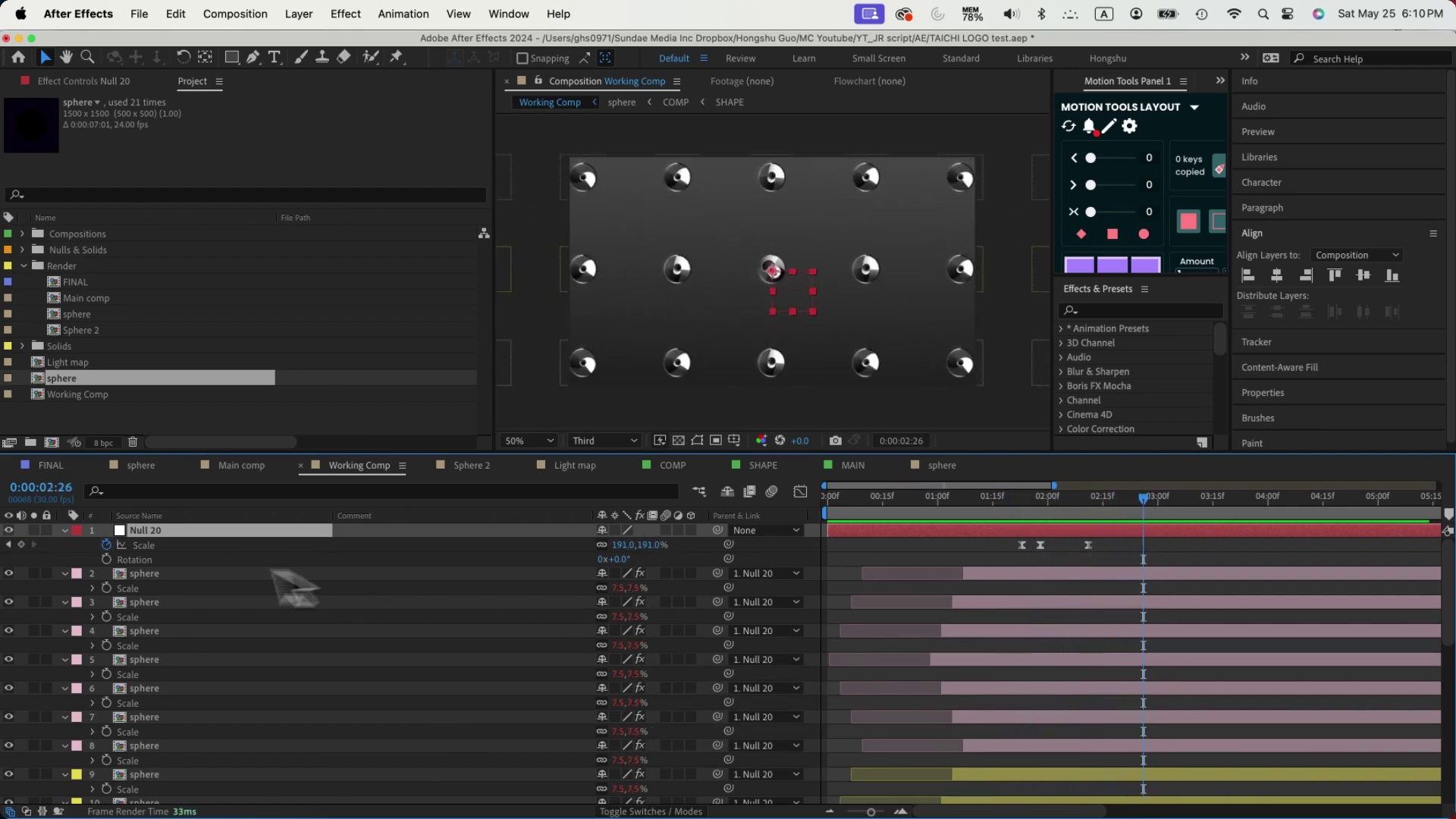
{"action": "left_click", "coordinate": [107, 558]}
{"action": "left_click_drag", "start_coordinate": [1142, 559], "coordinate": [1128, 559]}
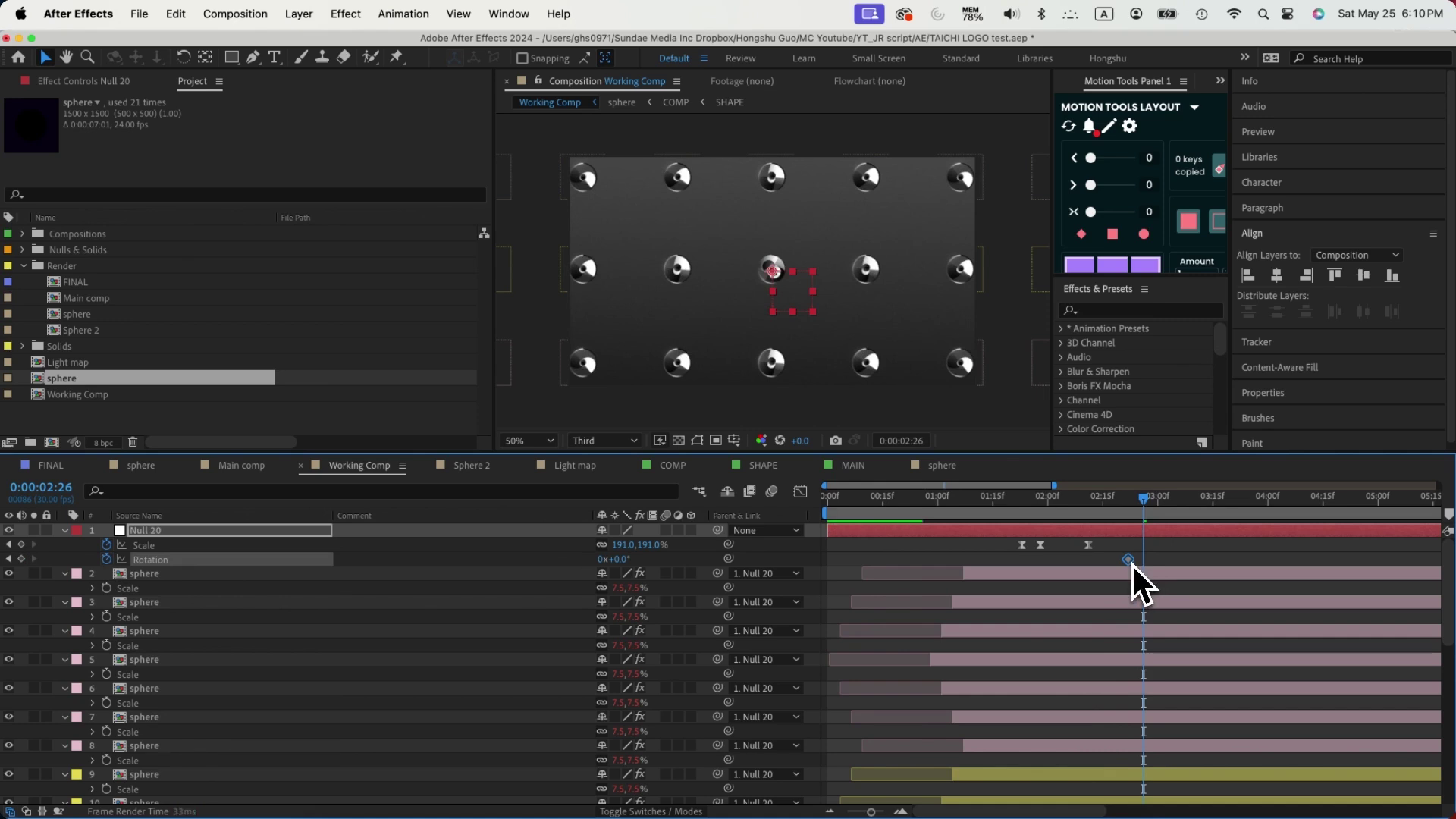
{"action": "left_click_drag", "start_coordinate": [606, 559], "coordinate": [616, 562]}
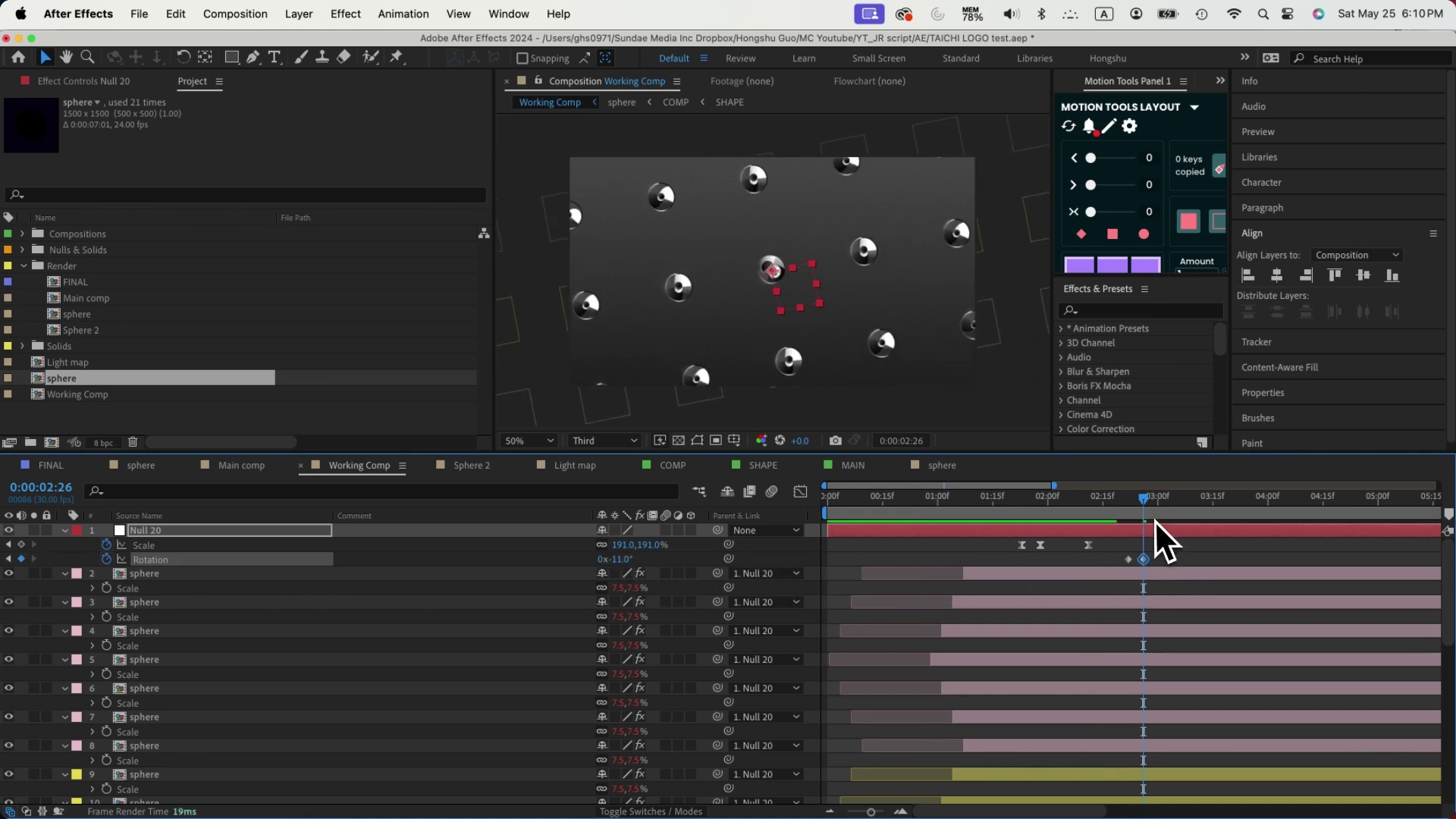
{"action": "key", "text": "super+shift+Right"}
{"action": "key", "text": "super+shift+Right"}
{"action": "mouse_move", "coordinate": [618, 558]}
{"action": "left_mouse_down"}
{"action": "mouse_move", "coordinate": [709, 561]}
{"action": "mouse_move", "coordinate": [629, 559]}
{"action": "left_mouse_up"}
- Copy the Scale keyframes' easing with EaseCopy and paste it onto the Rotation keyframes
{"action": "left_click_drag", "start_coordinate": [1107, 565], "coordinate": [978, 541]}
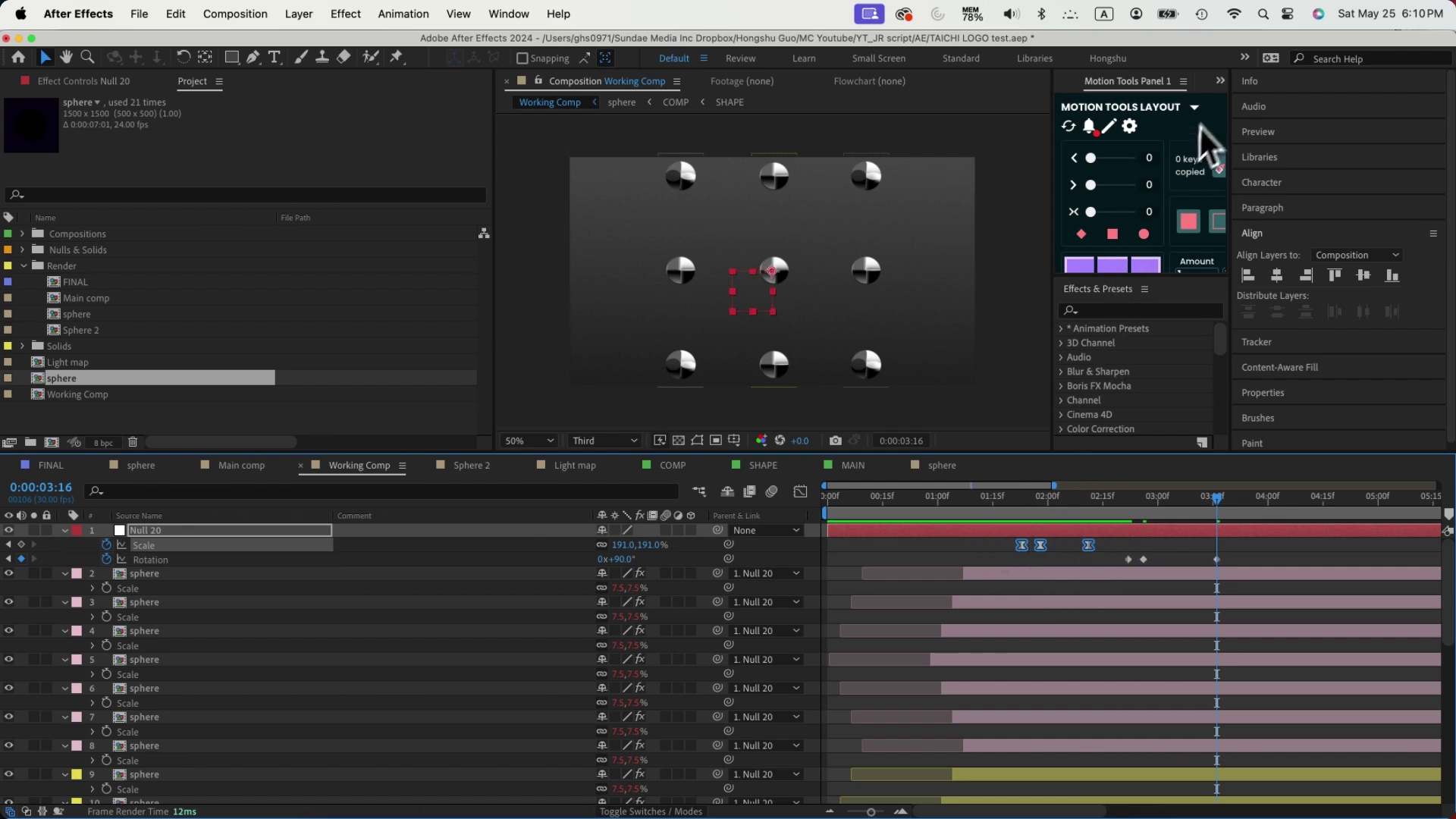
{"action": "left_click", "coordinate": [1220, 81]}
{"action": "left_click", "coordinate": [1247, 119]}
{"action": "left_click", "coordinate": [1112, 122]}
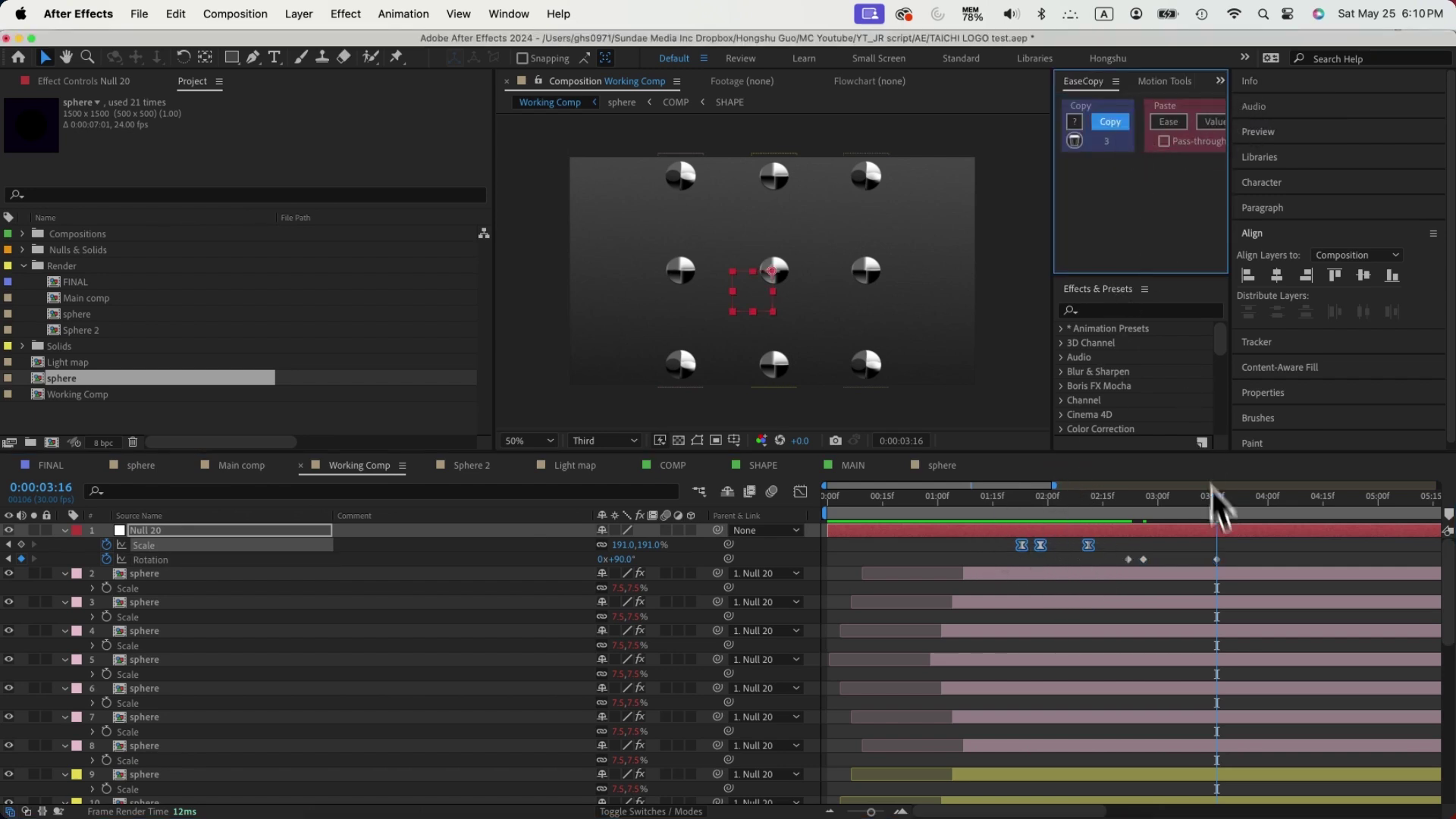
{"action": "left_click_drag", "start_coordinate": [1230, 549], "coordinate": [1112, 584]}
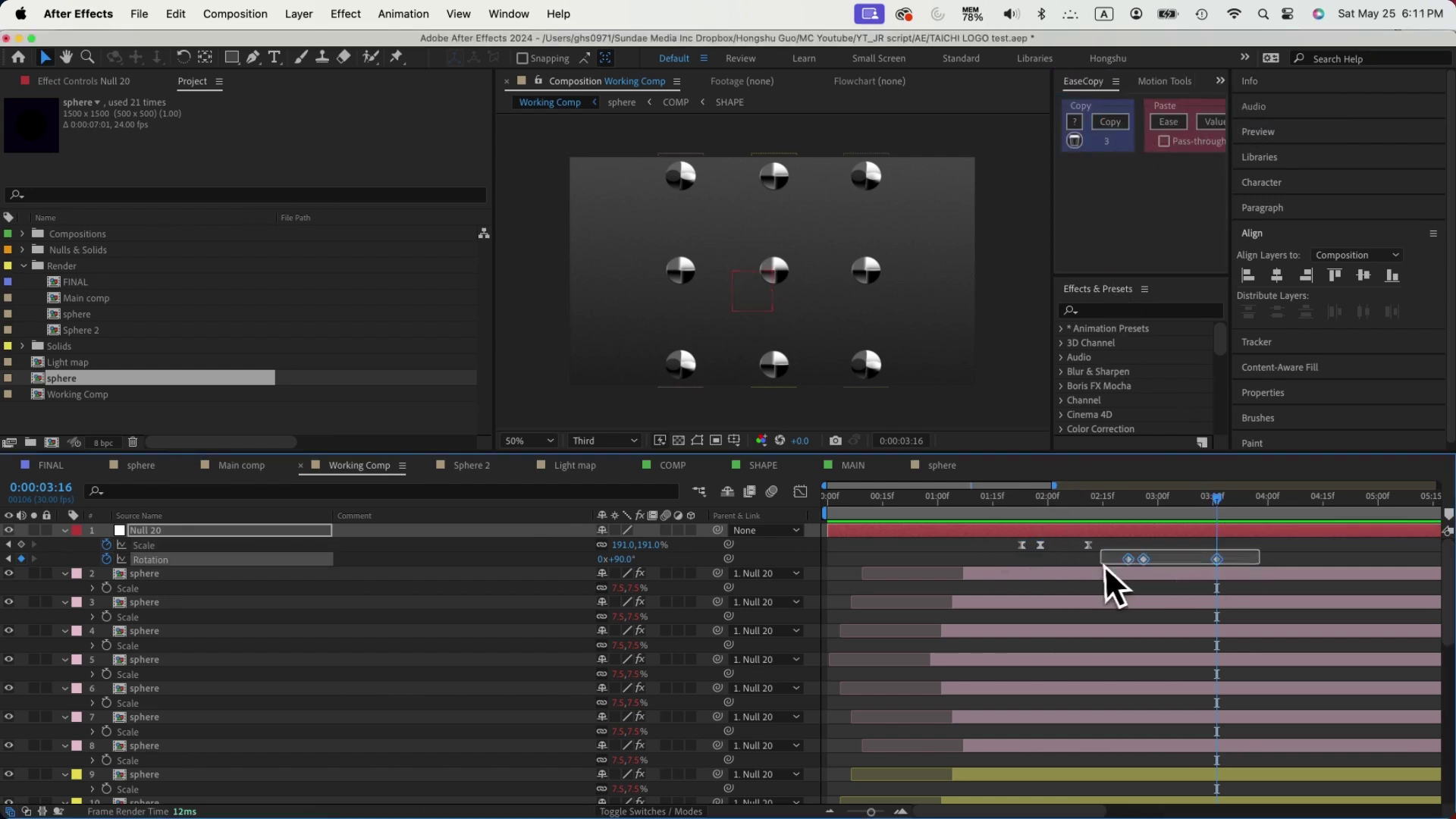
{"action": "left_click", "coordinate": [1168, 122]}
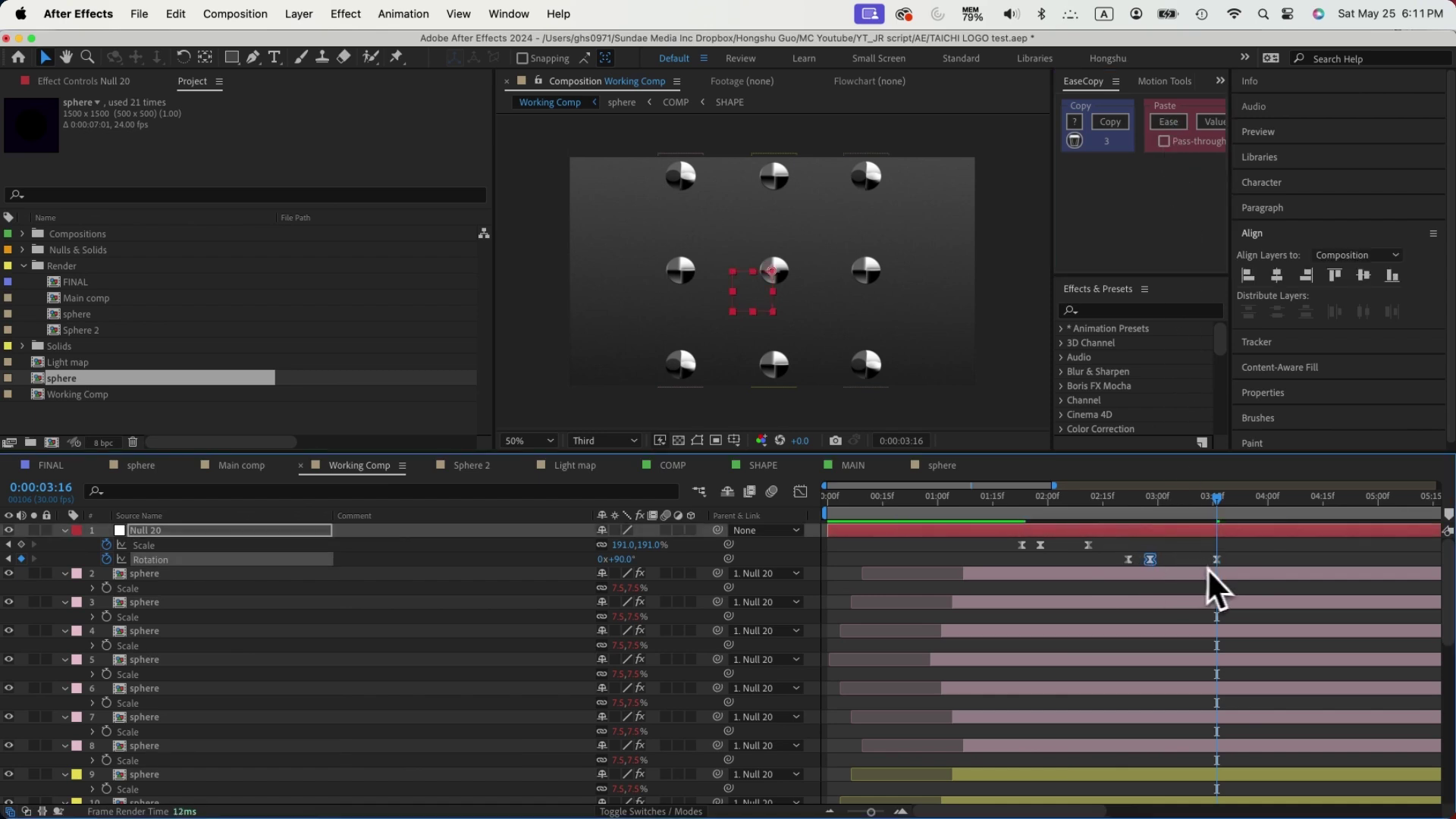
- Preview the rotation from 2:18 and scrub through it to check the motion
{"action": "left_click", "coordinate": [1113, 497]}
{"action": "key", "text": "space"}
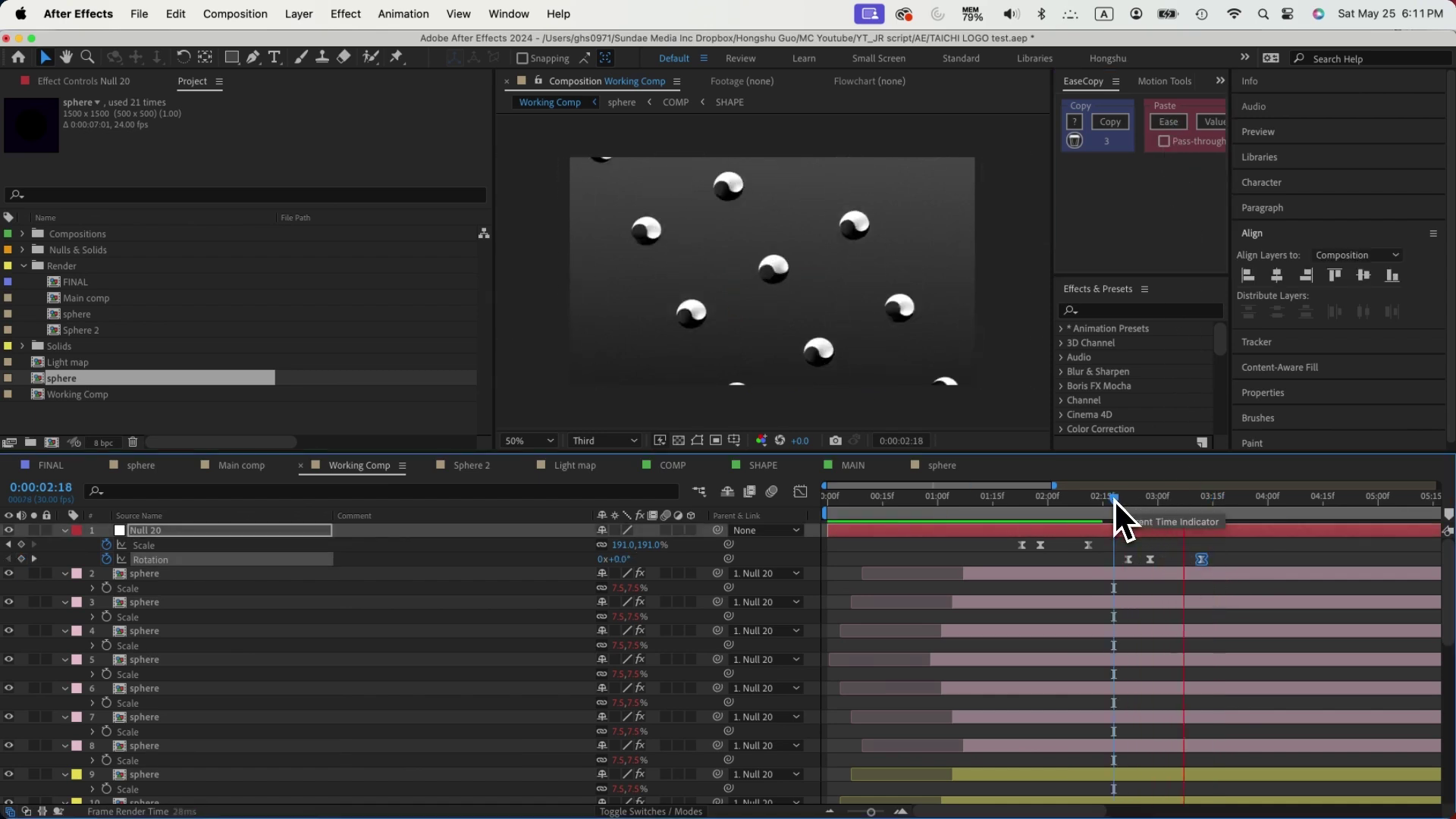
{"action": "left_click_drag", "start_coordinate": [1114, 499], "coordinate": [1183, 498]}
- Copy the MAIN layer from the sphere precomp and paste it into Working Comp
{"action": "scroll", "coordinate": [205, 640], "scroll_direction": "down", "scroll_amount": 5}
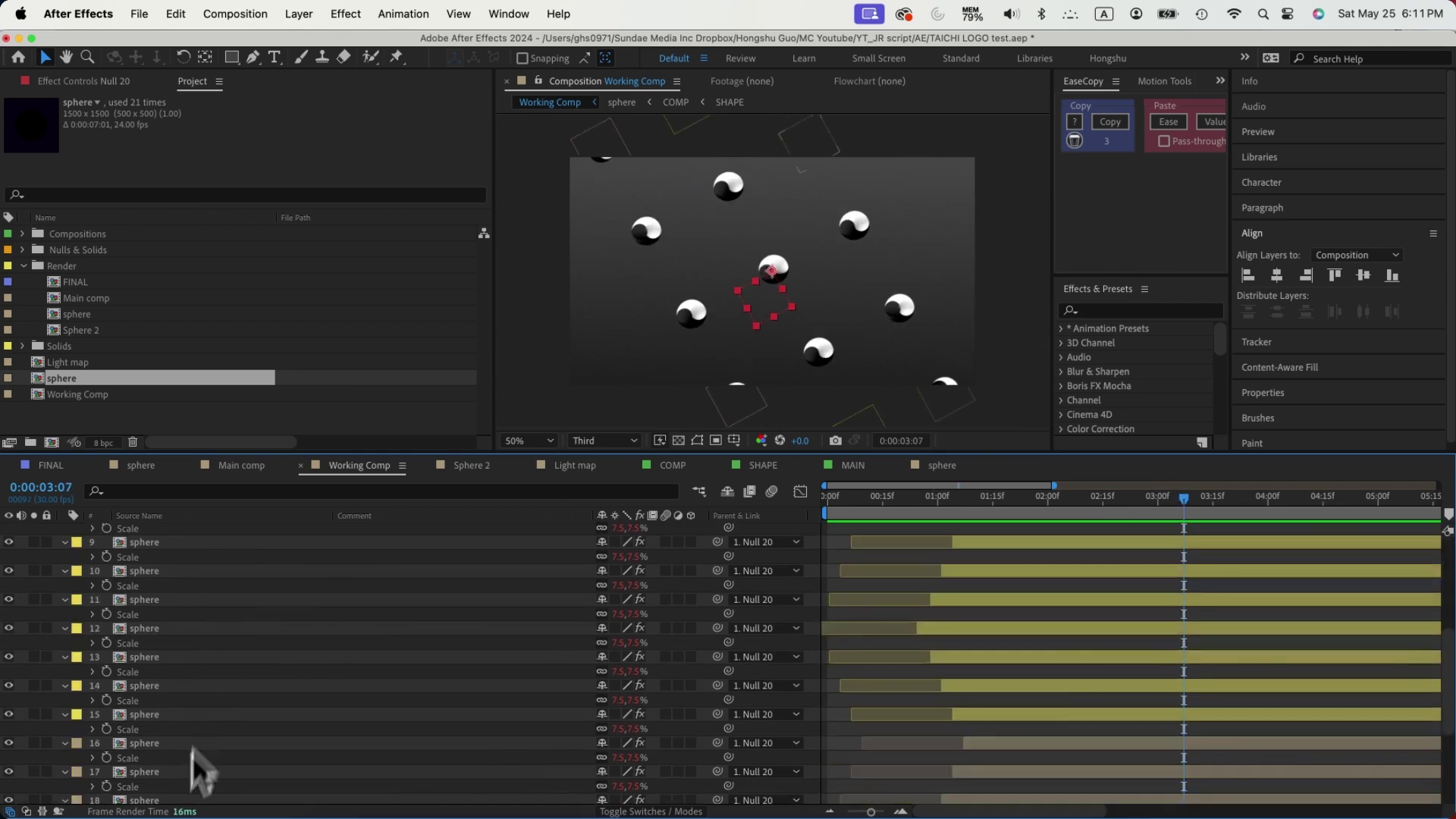
{"action": "double_click", "coordinate": [178, 798]}
{"action": "left_click", "coordinate": [902, 535]}
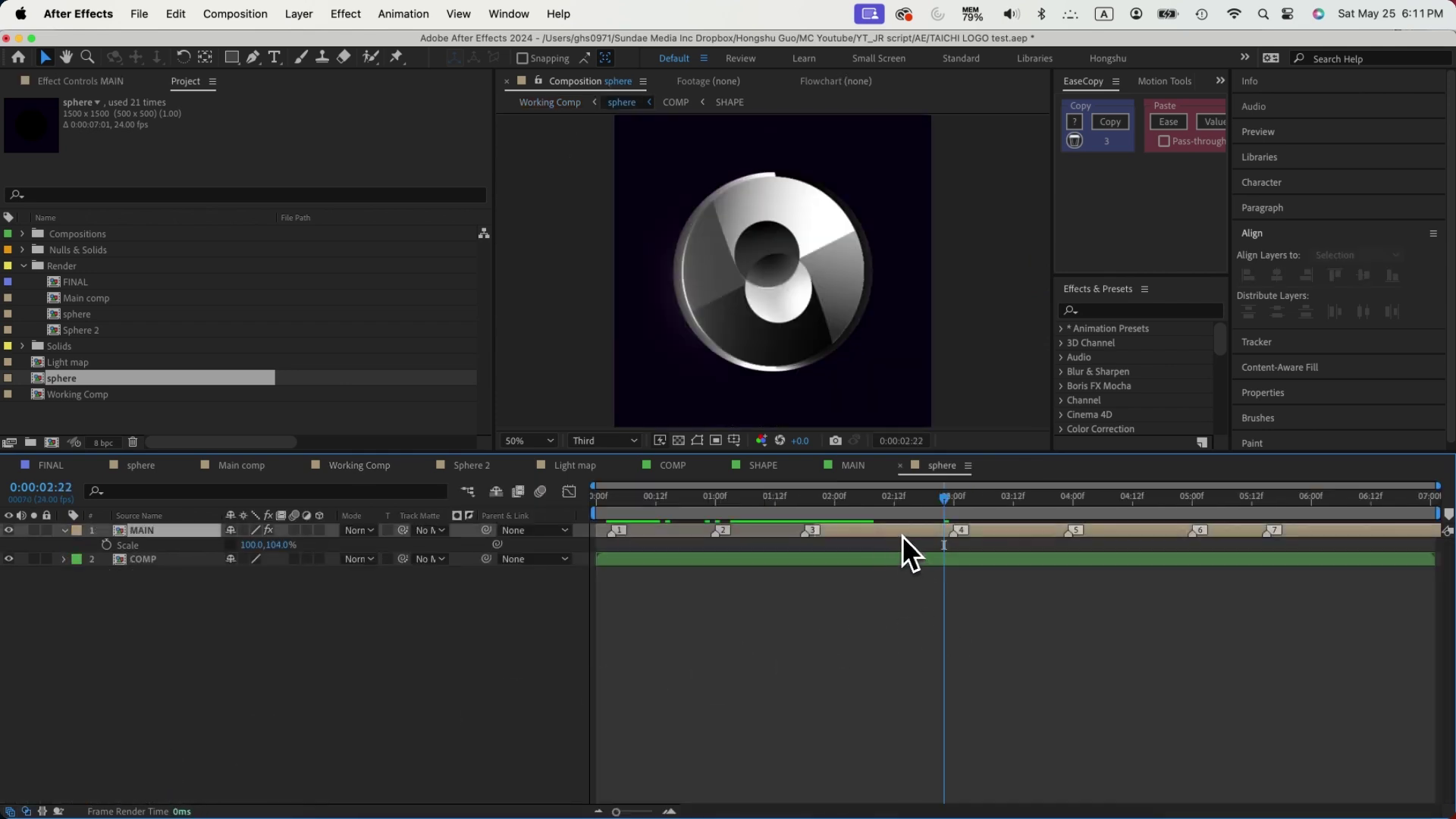
{"action": "key", "text": "Tab"}
{"action": "left_click", "coordinate": [394, 494]}
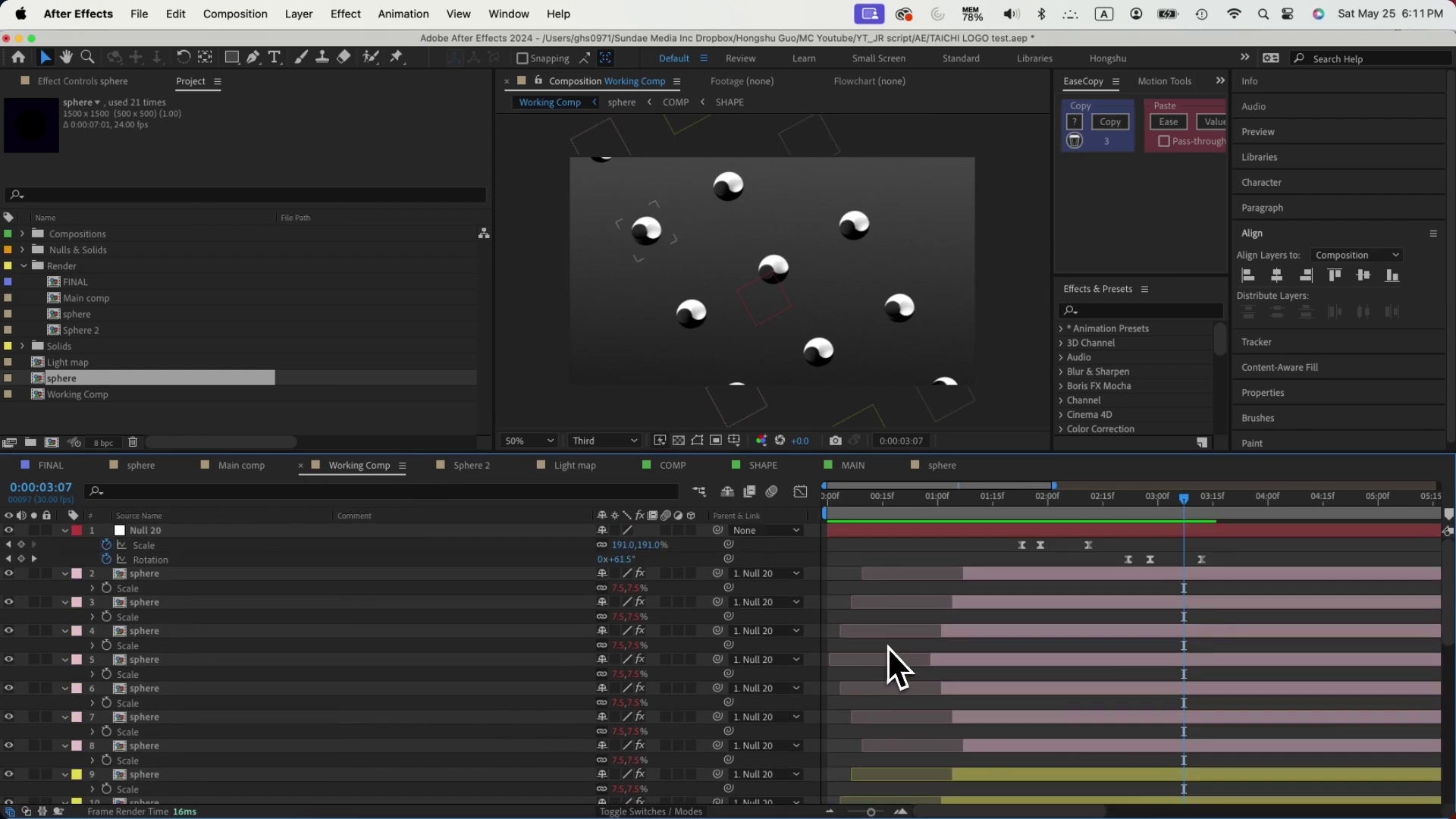
{"action": "key", "text": "super+v"}
- Position the MAIN logo among the spheres and shrink its Scale to about 67%
{"action": "left_click_drag", "start_coordinate": [1128, 503], "coordinate": [1213, 502]}
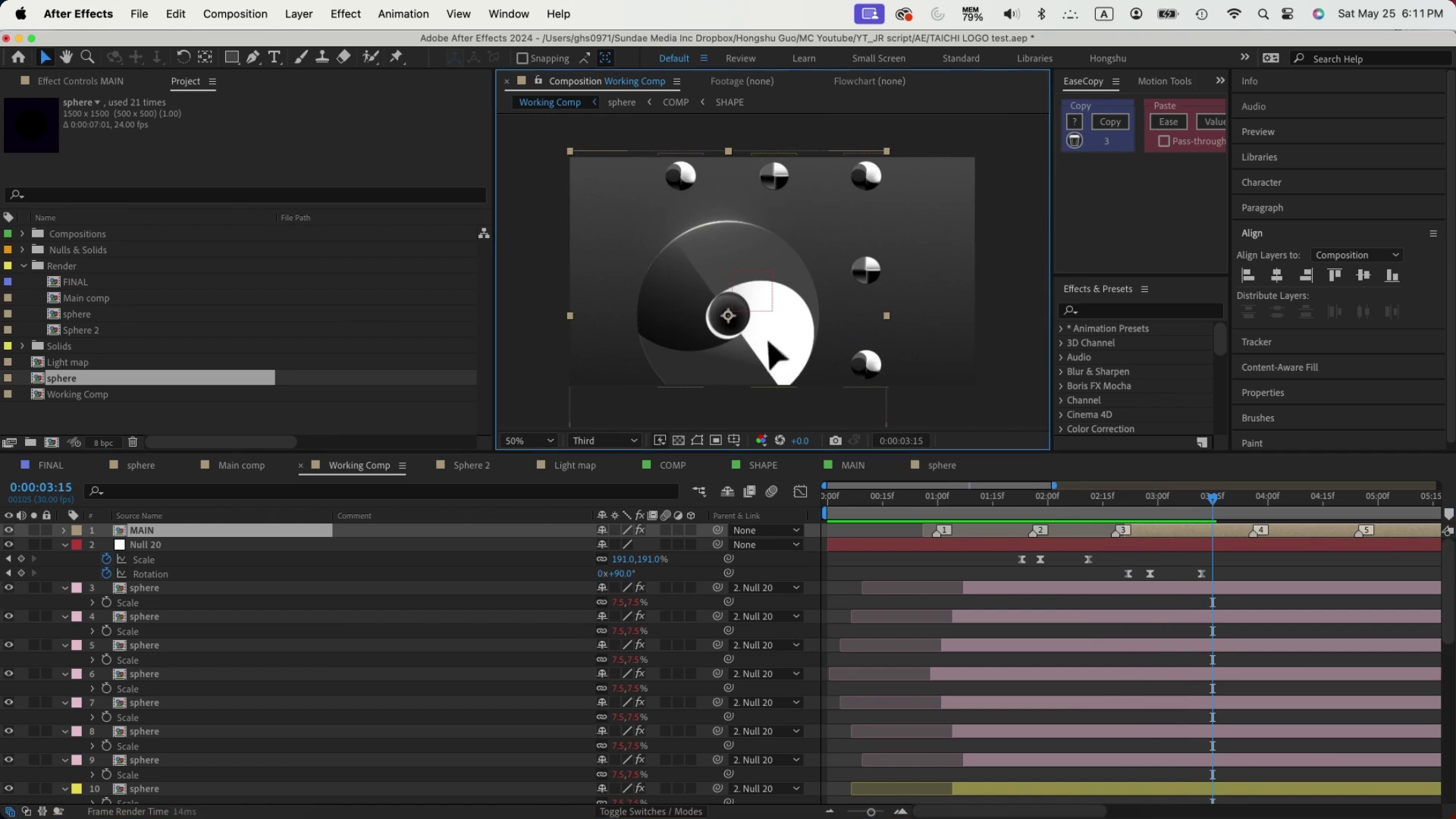
{"action": "left_click_drag", "start_coordinate": [769, 356], "coordinate": [819, 319]}
{"action": "key", "text": "s"}
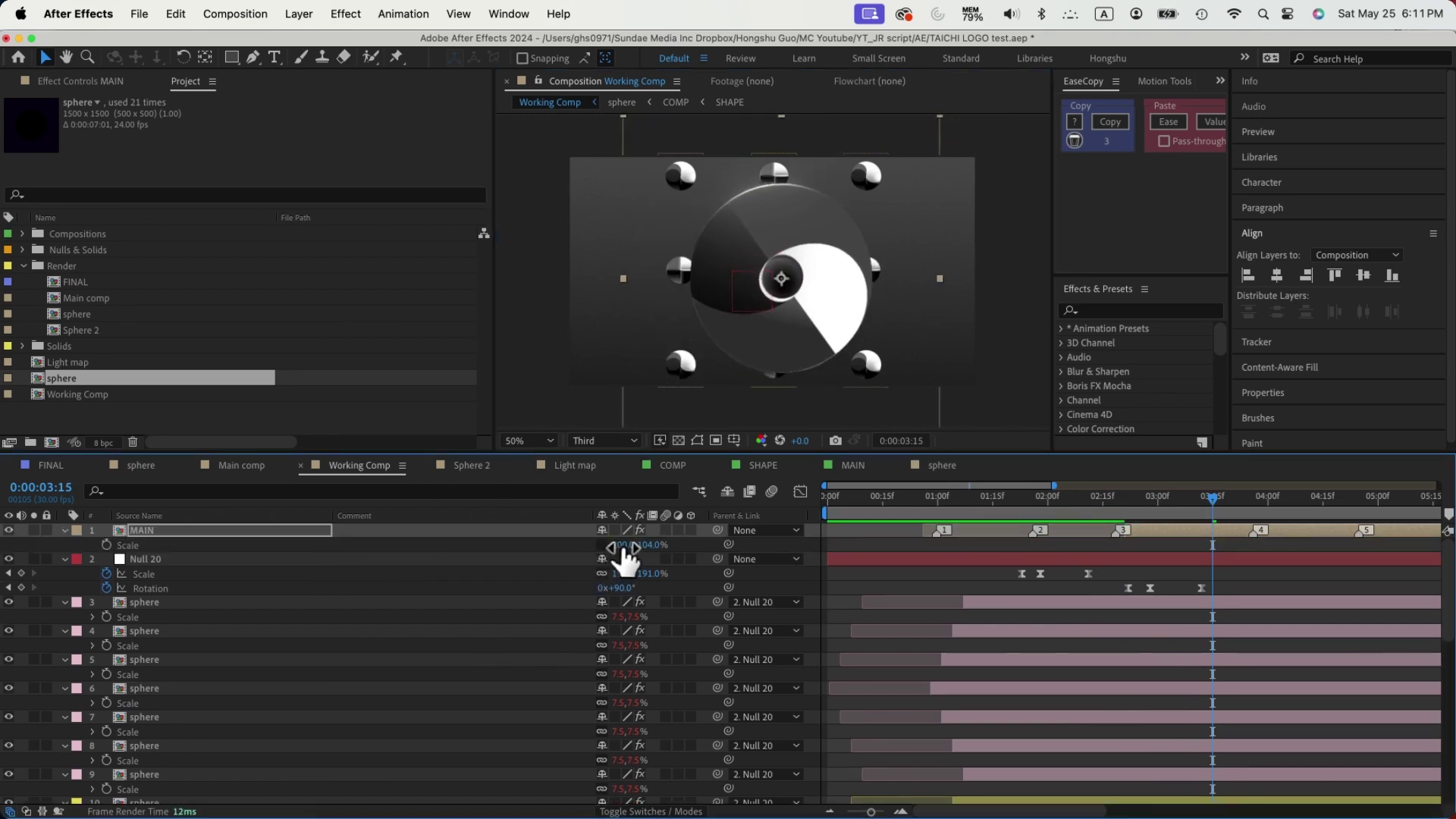
{"action": "left_click", "coordinate": [665, 552]}
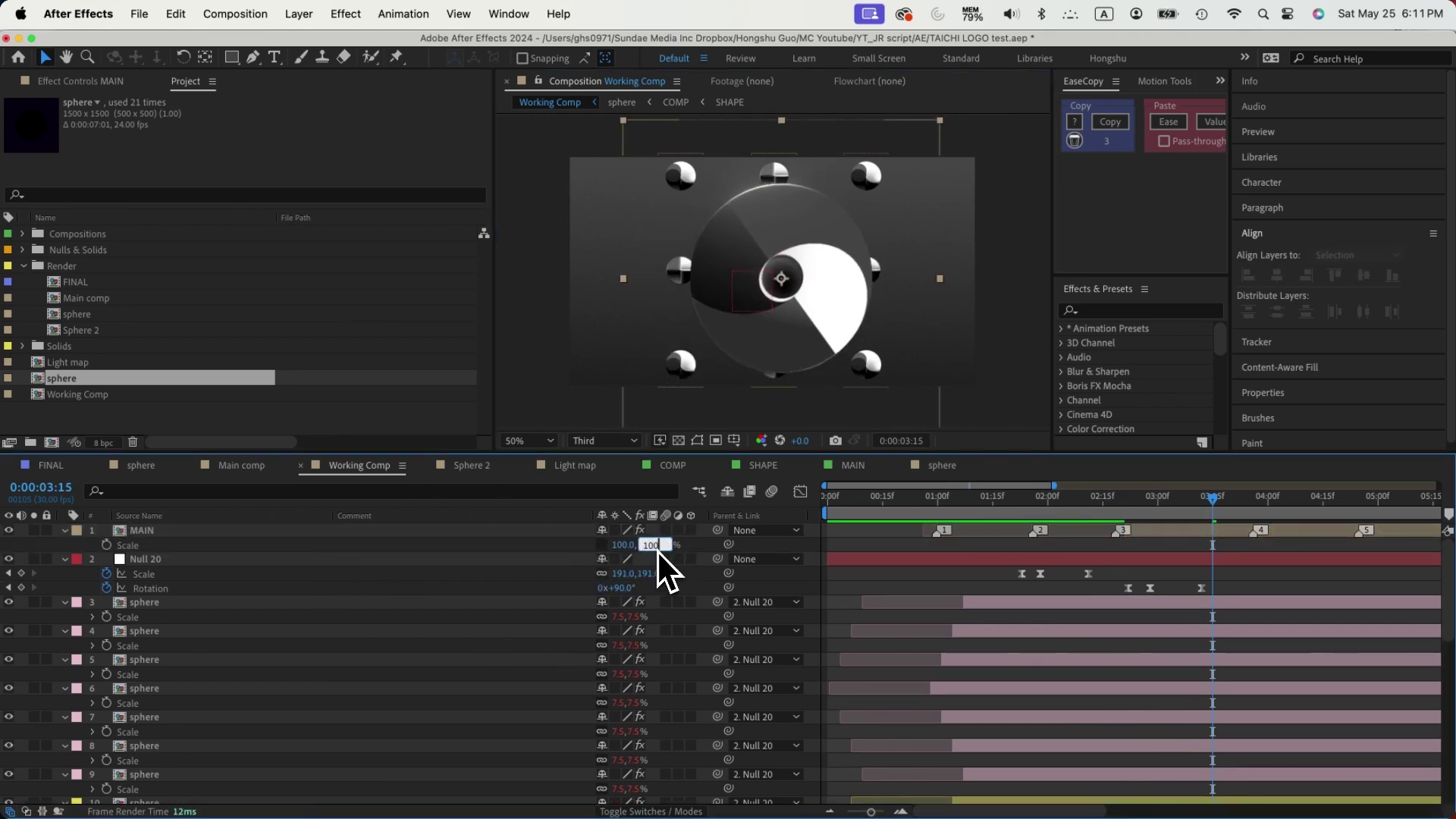
{"action": "key", "text": "Return"}
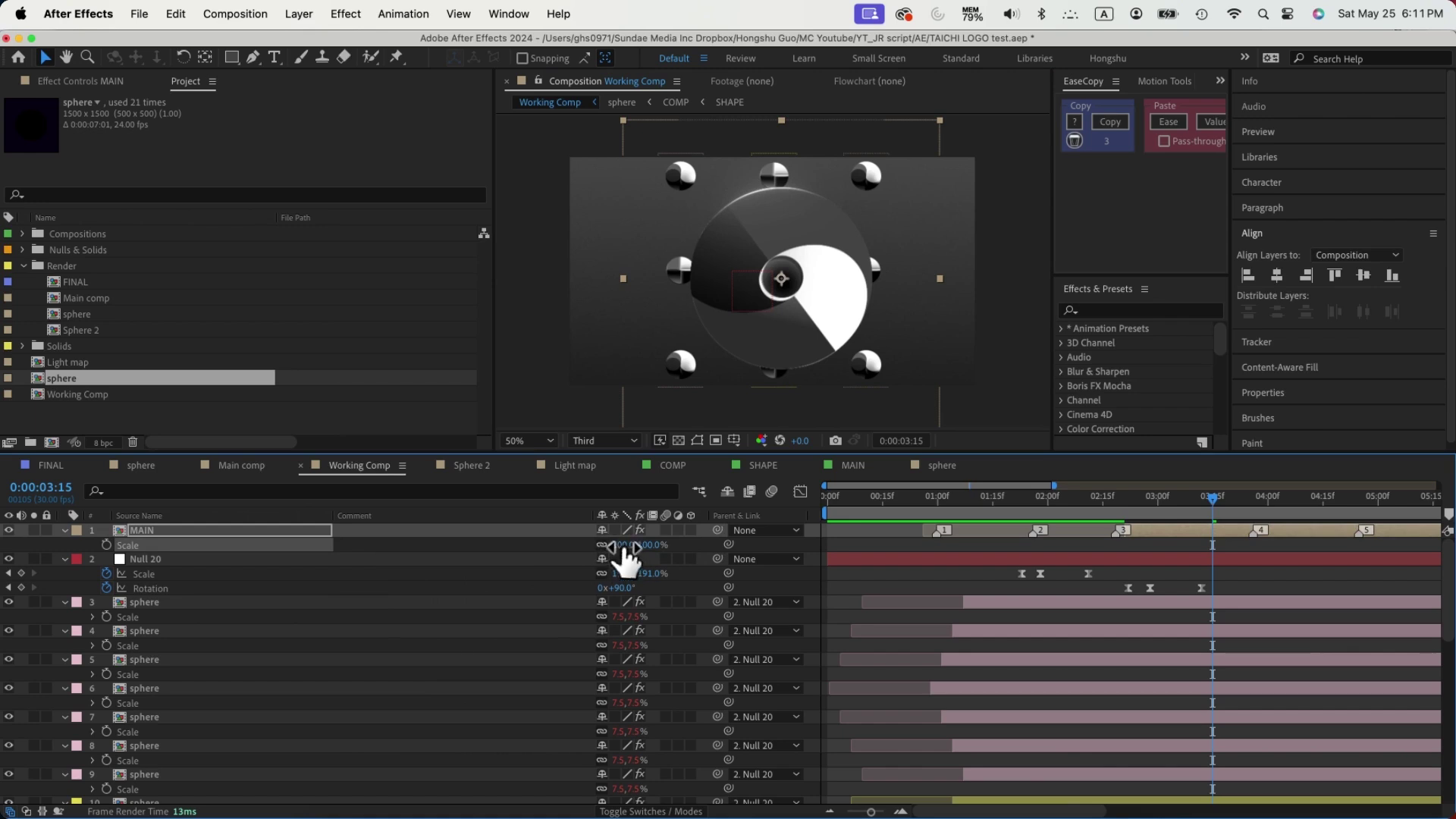
{"action": "left_click_drag", "start_coordinate": [623, 558], "coordinate": [594, 565]}
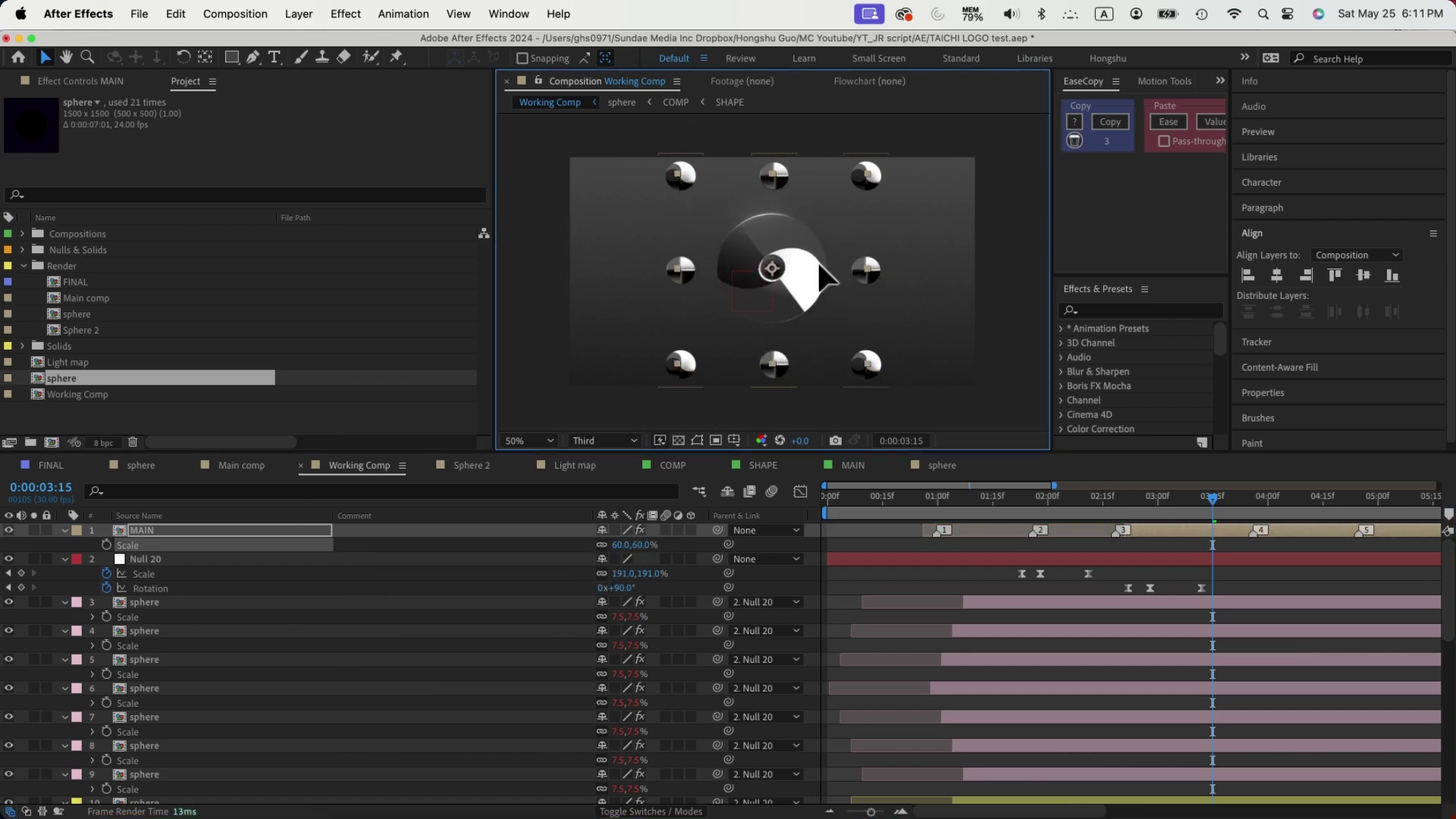
{"action": "left_click_drag", "start_coordinate": [1161, 497], "coordinate": [1376, 503]}
- Mark MAIN and trim its in-point so it cuts in at 3:12
{"action": "key", "text": "KP_Multiply"}
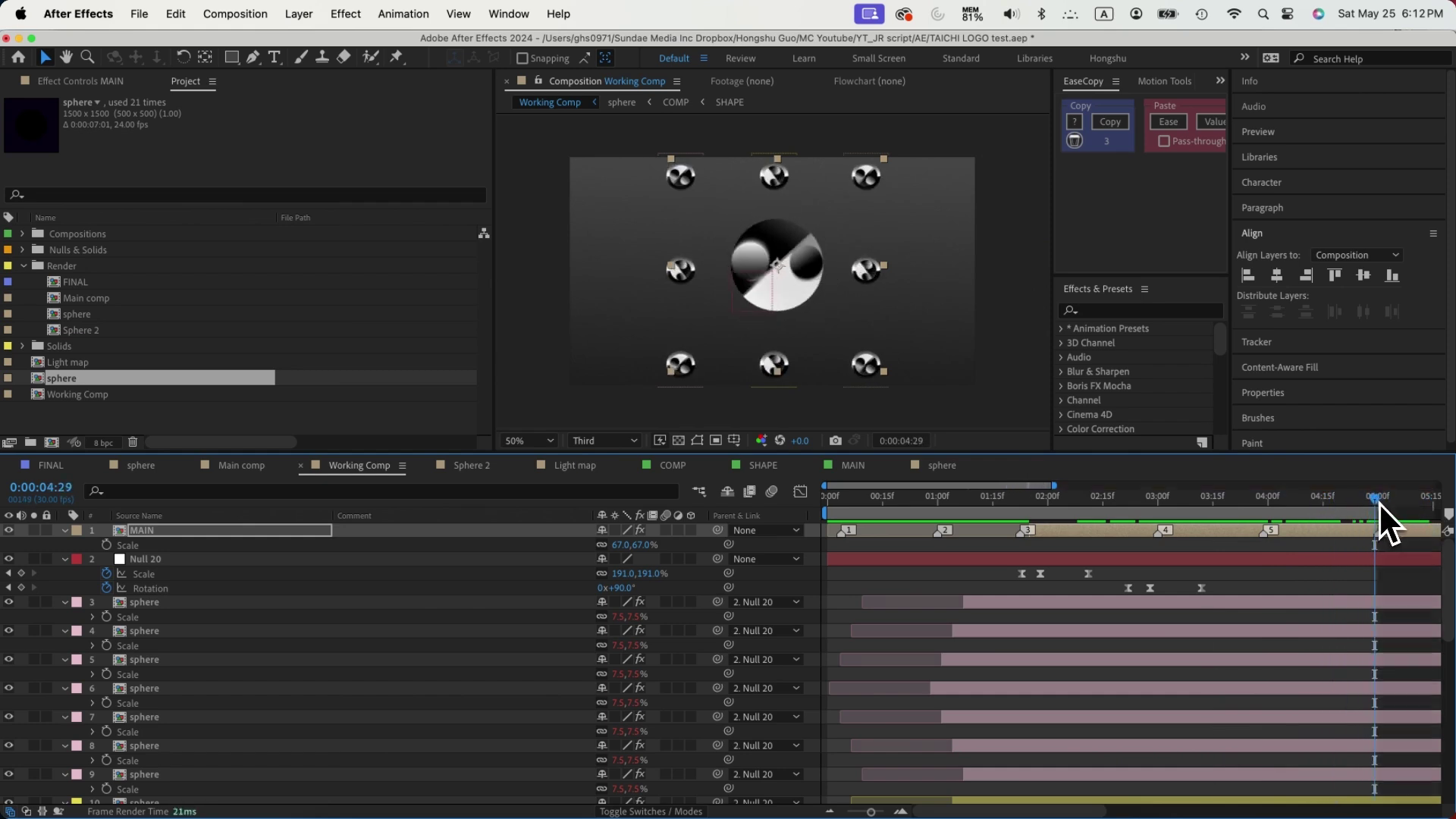
{"action": "key", "text": "space"}
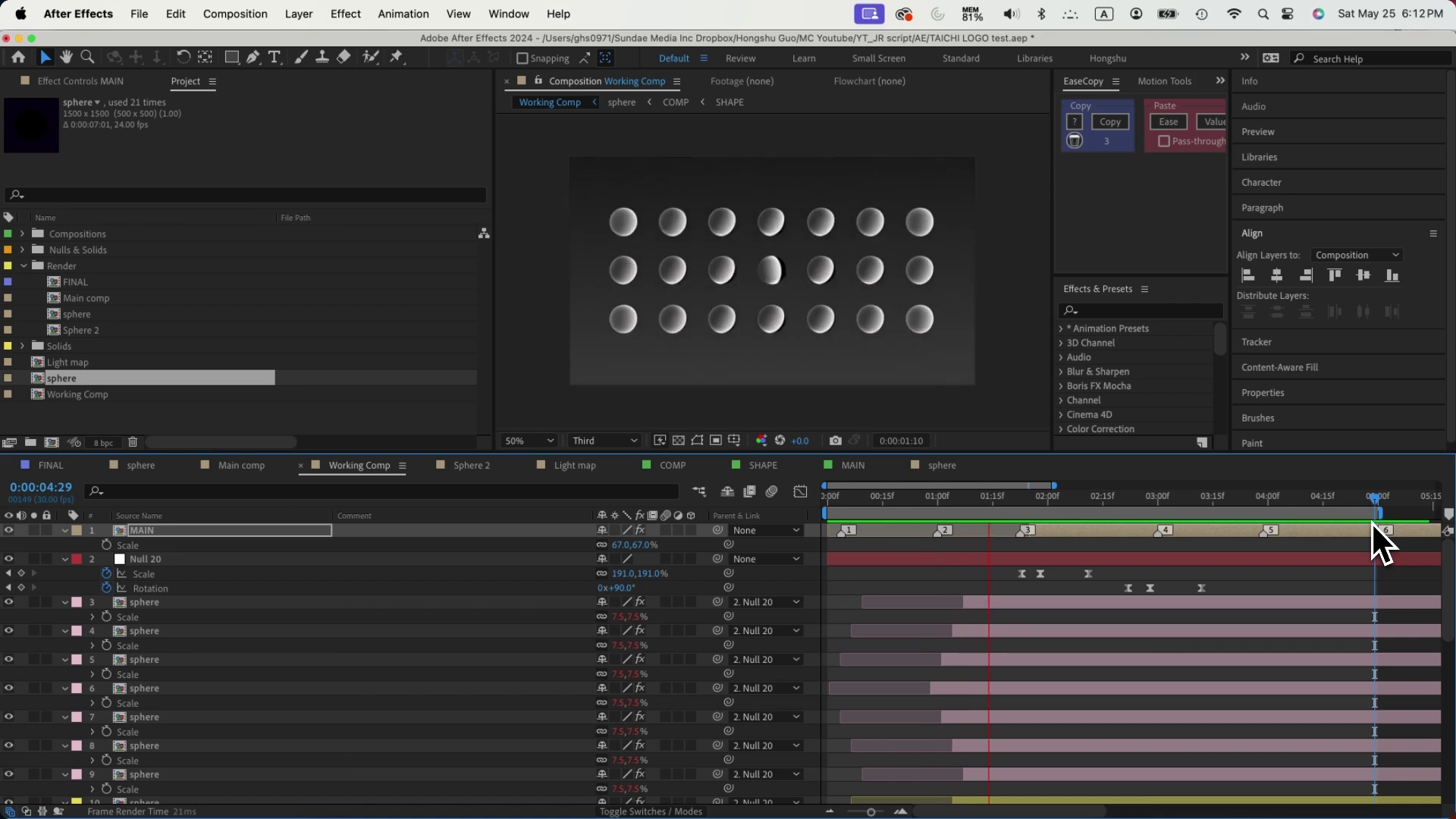
{"action": "key", "text": "space"}
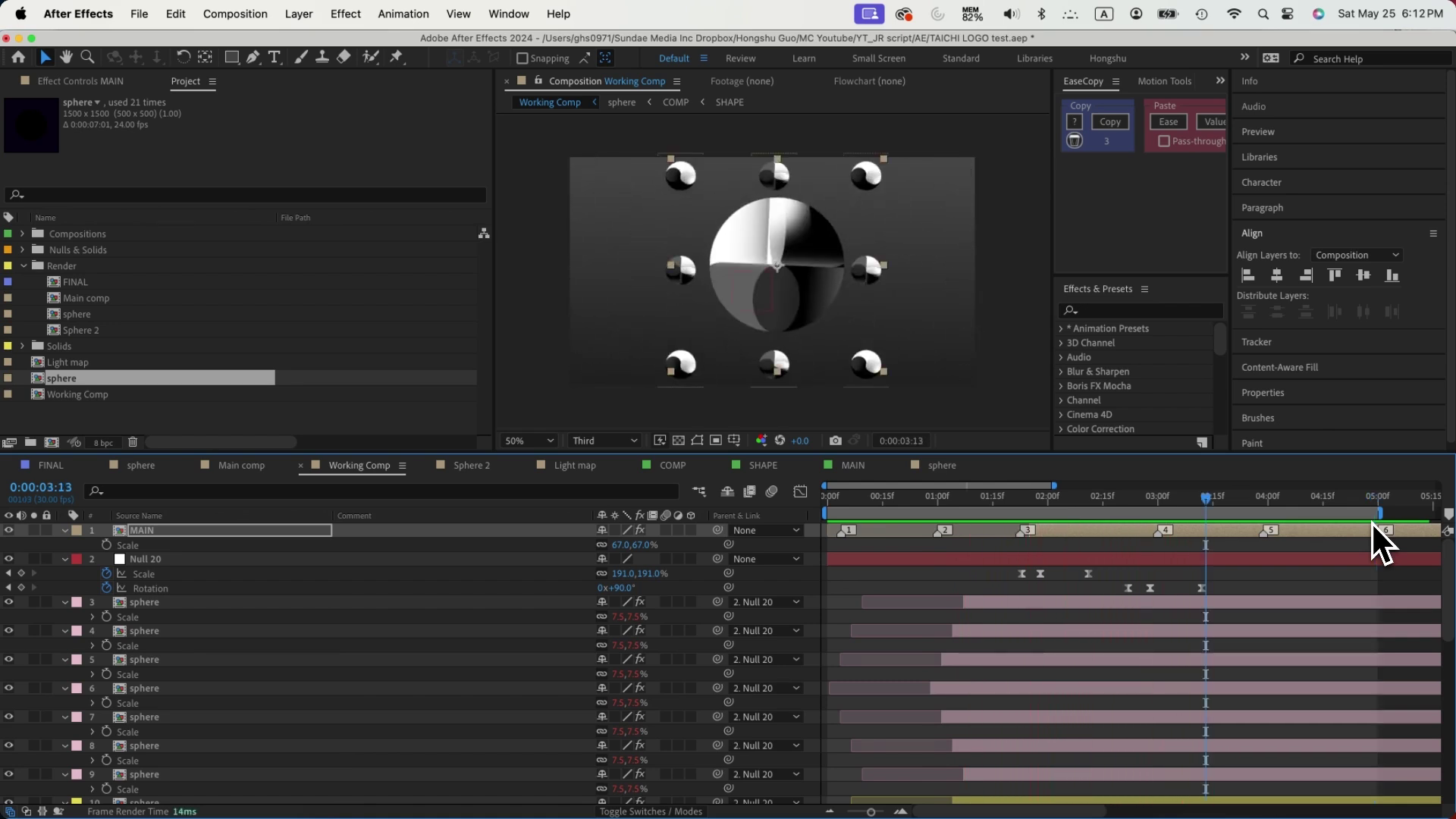
{"action": "left_click_drag", "start_coordinate": [1068, 502], "coordinate": [1163, 499]}
{"action": "key", "text": "alt+bracketleft"}
{"action": "key", "text": "alt+bracketleft"}
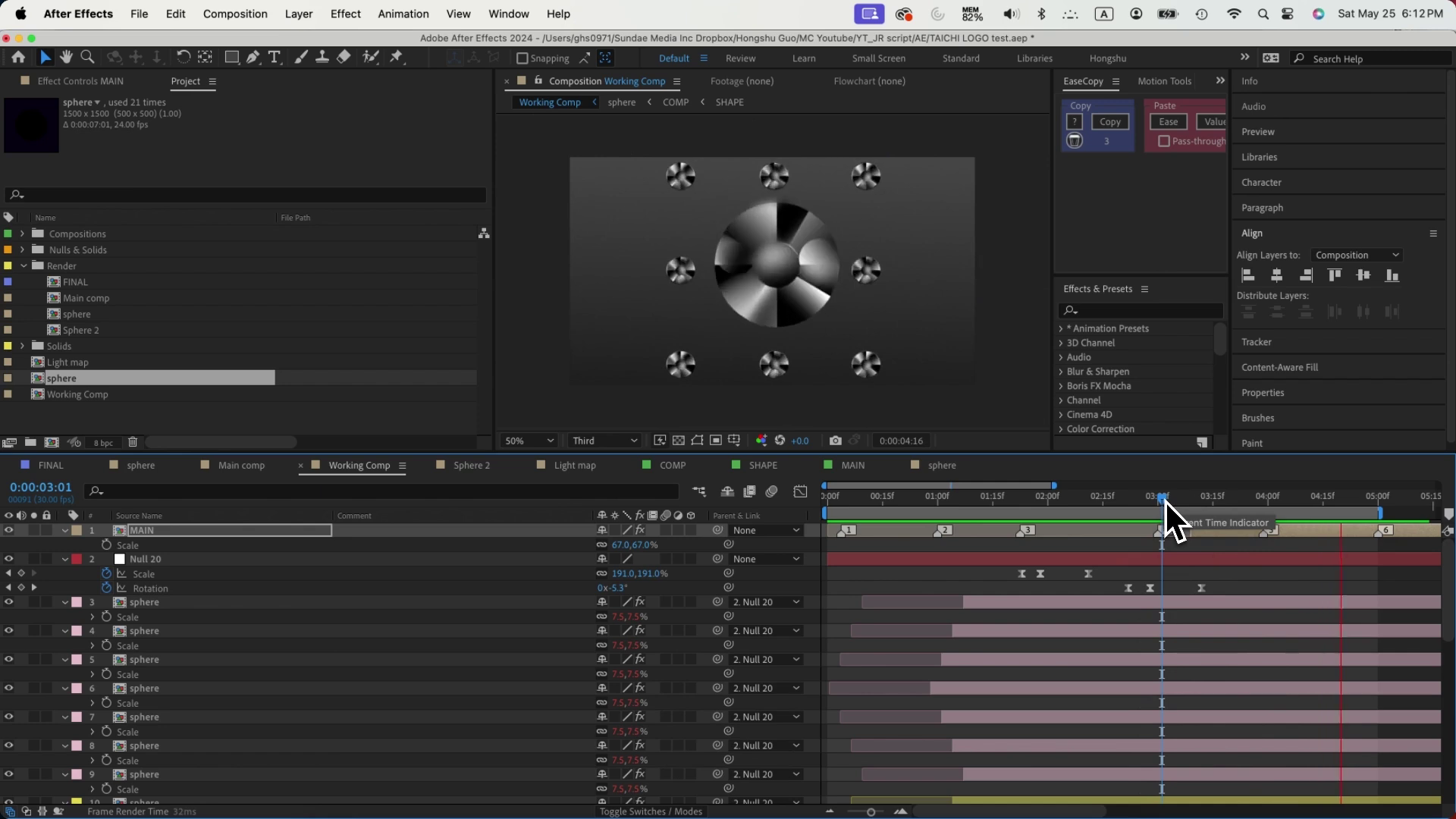
- Key Null 20's Scale at 191% at 3:02, 175% at 3:08, and 335% at 3:22
{"action": "left_click", "coordinate": [22, 574]}
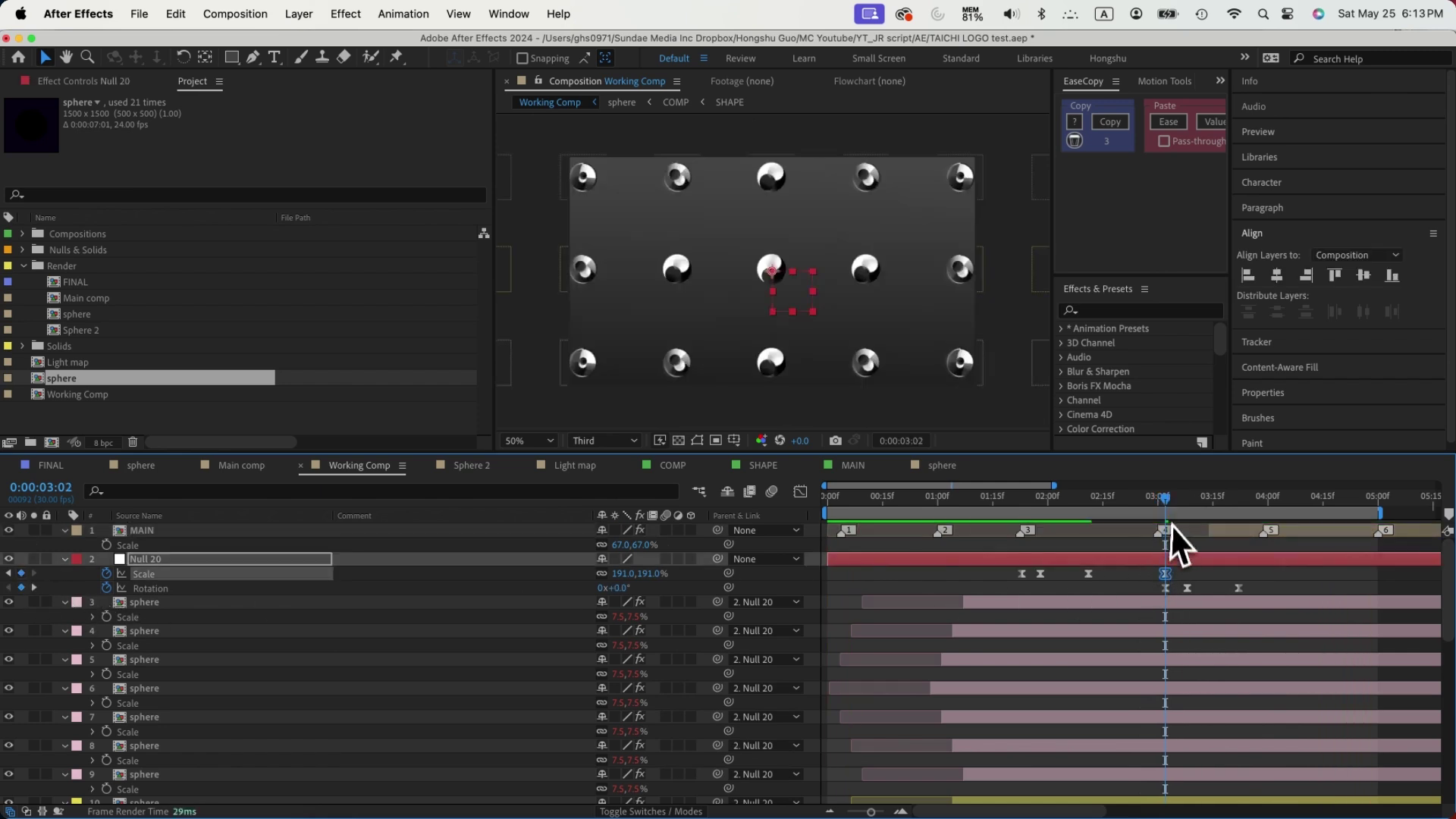
{"action": "left_click", "coordinate": [1185, 499]}
{"action": "left_click_drag", "start_coordinate": [618, 573], "coordinate": [606, 573]}
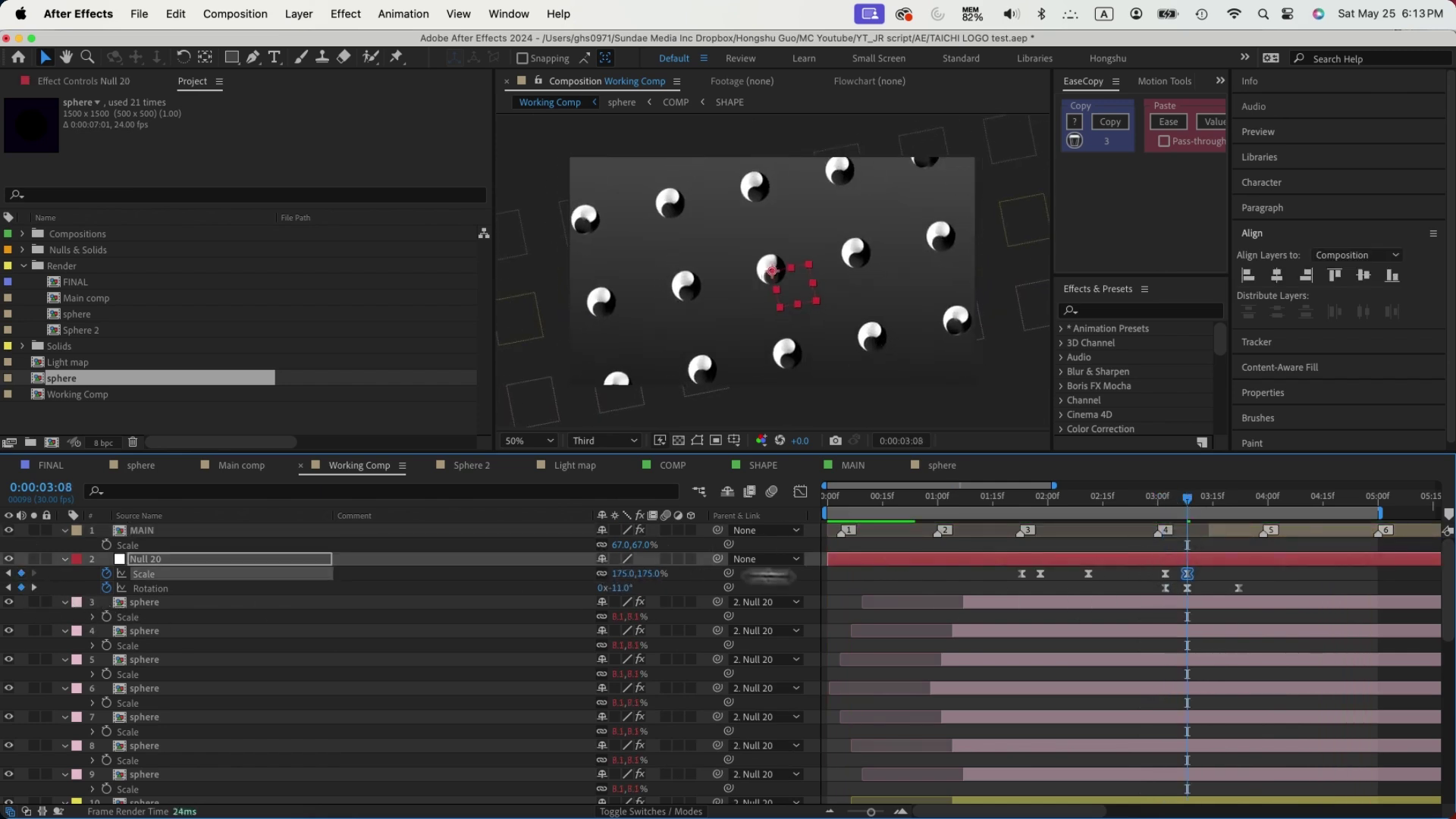
{"action": "left_click", "coordinate": [1209, 499]}
{"action": "left_click", "coordinate": [1239, 499]}
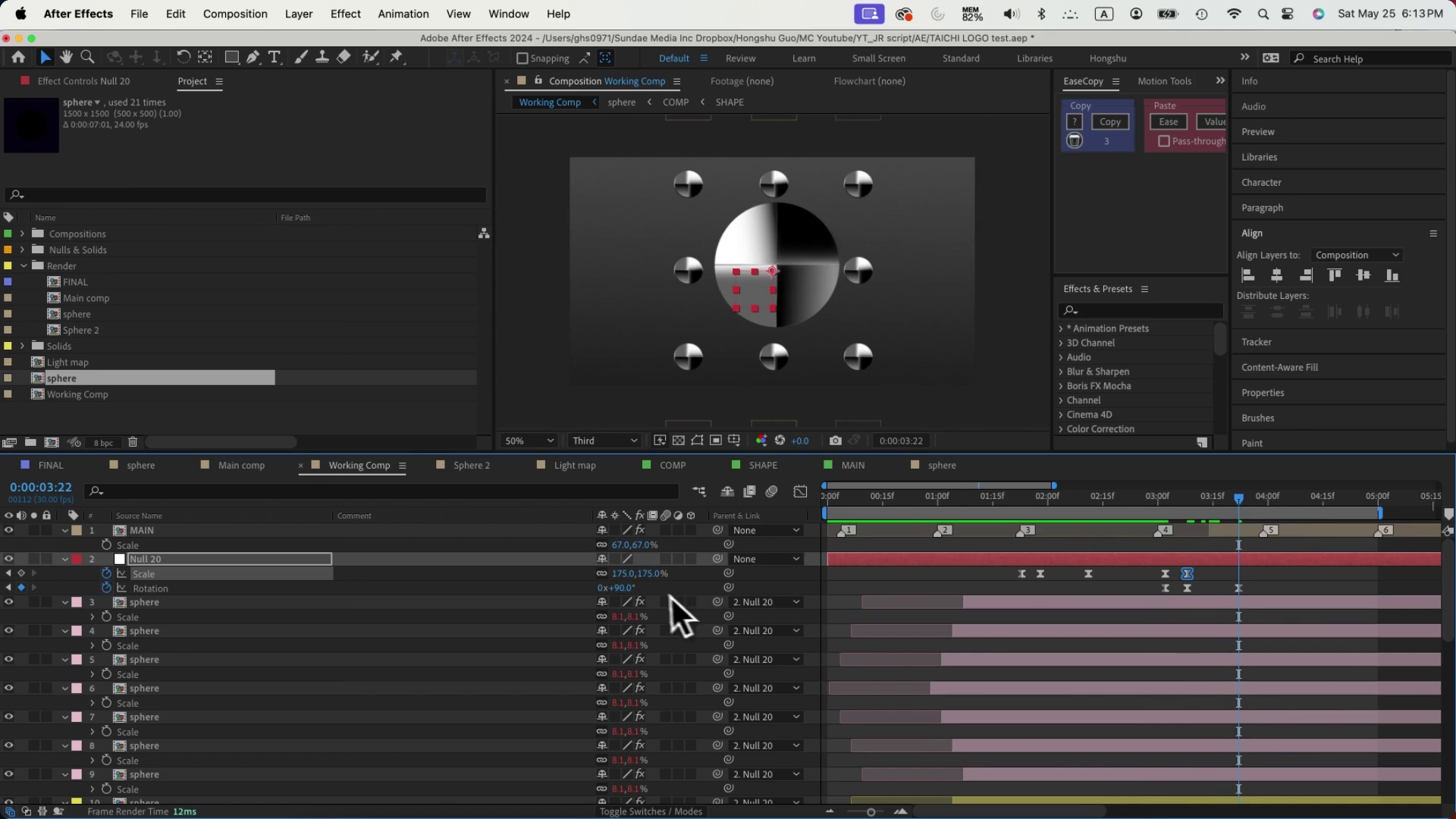
{"action": "left_click_drag", "start_coordinate": [618, 574], "coordinate": [719, 575]}
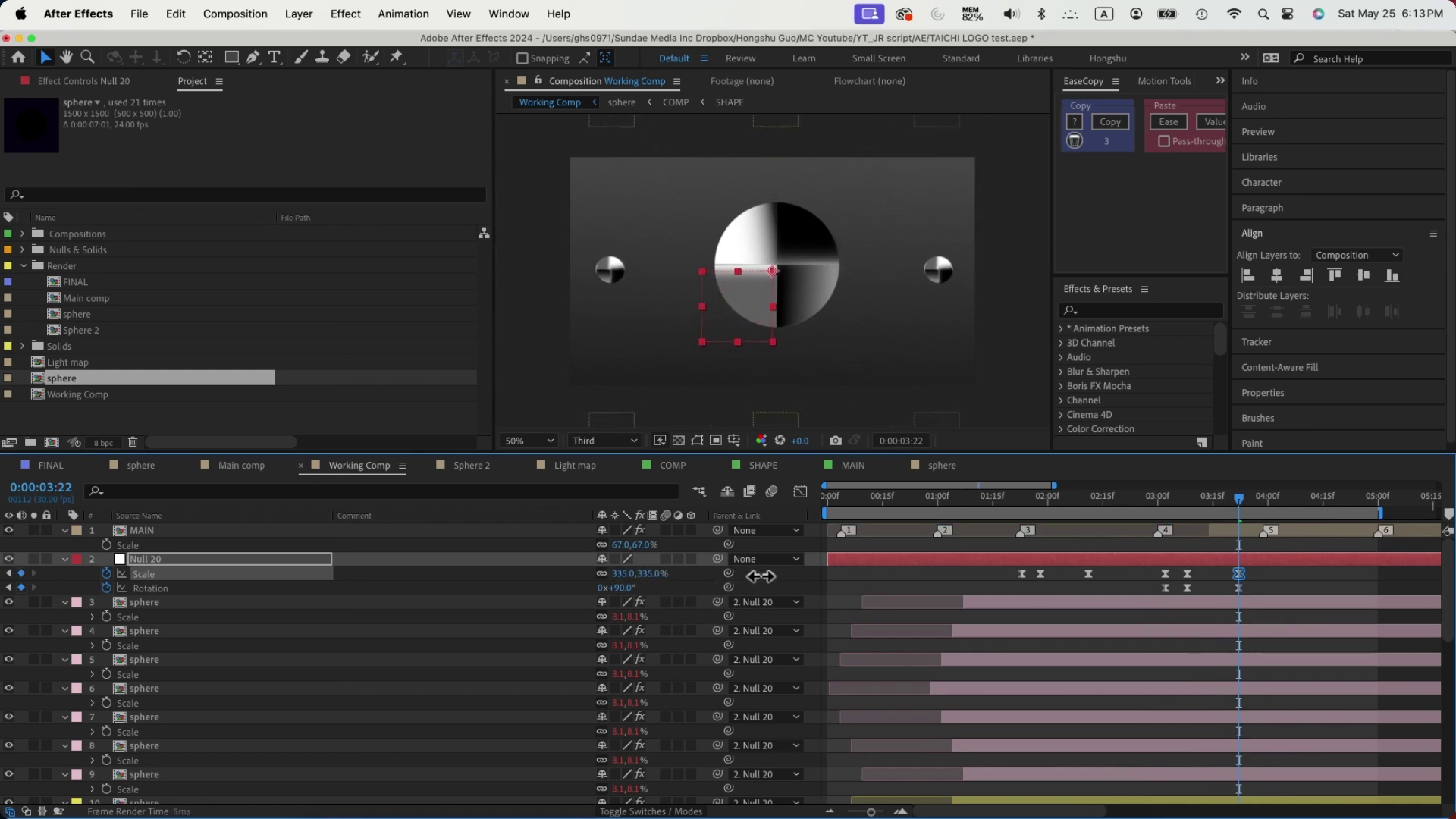
{"action": "left_click", "coordinate": [1156, 506]}
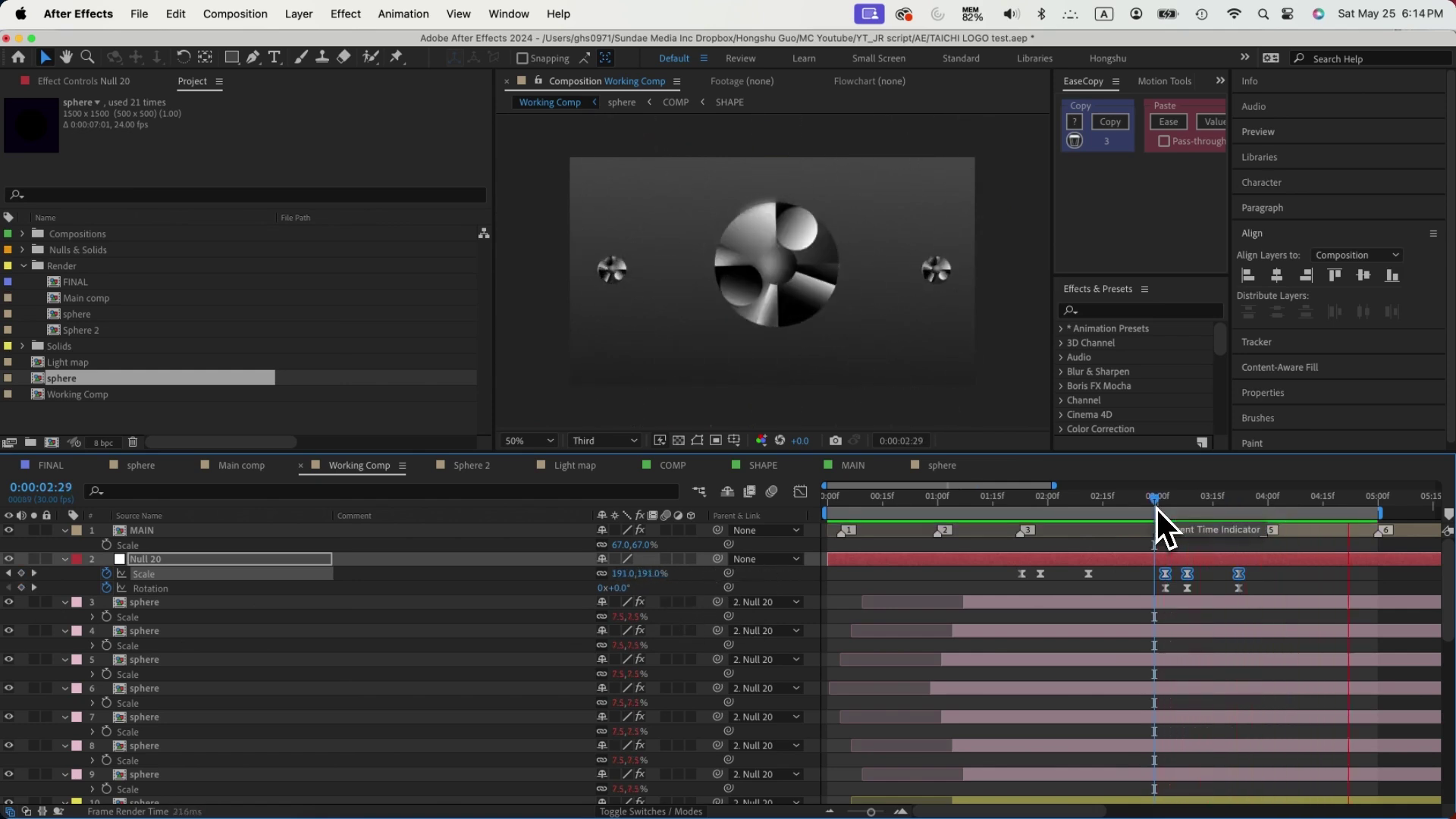